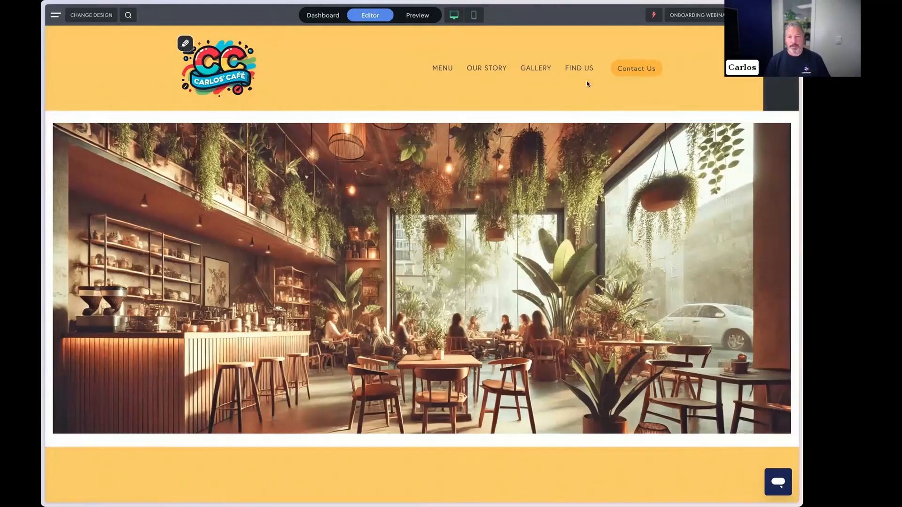
Look over the site dashboard's tasks, SEO and sessions sections, and return to the page editor.
left_click(319, 17)
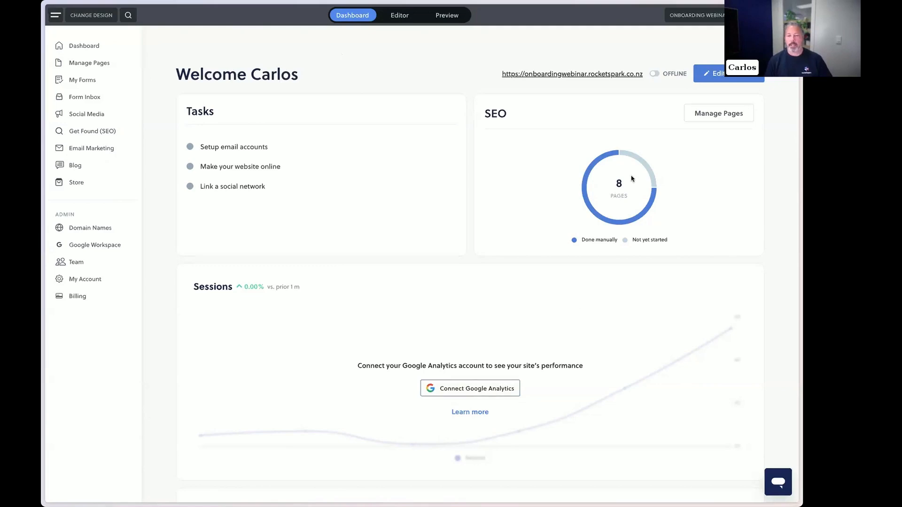
scroll(490, 172, "down", 3)
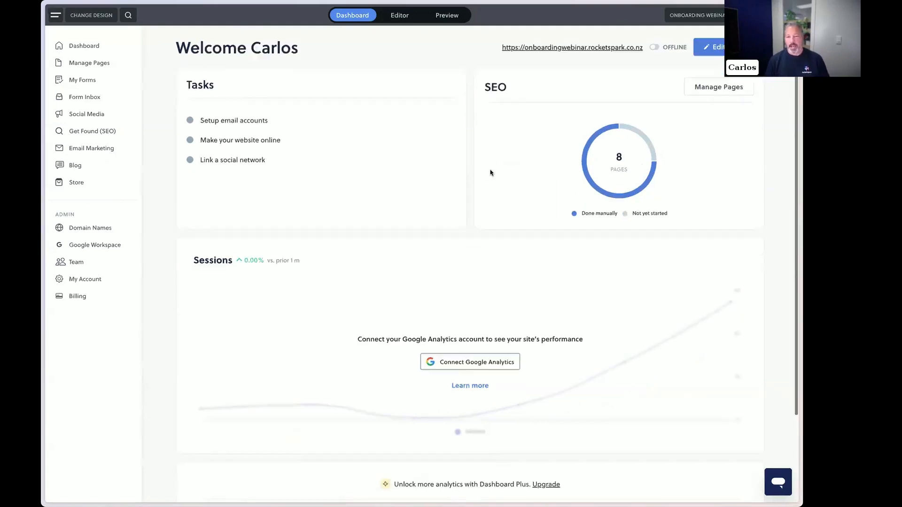
scroll(490, 172, "up", 3)
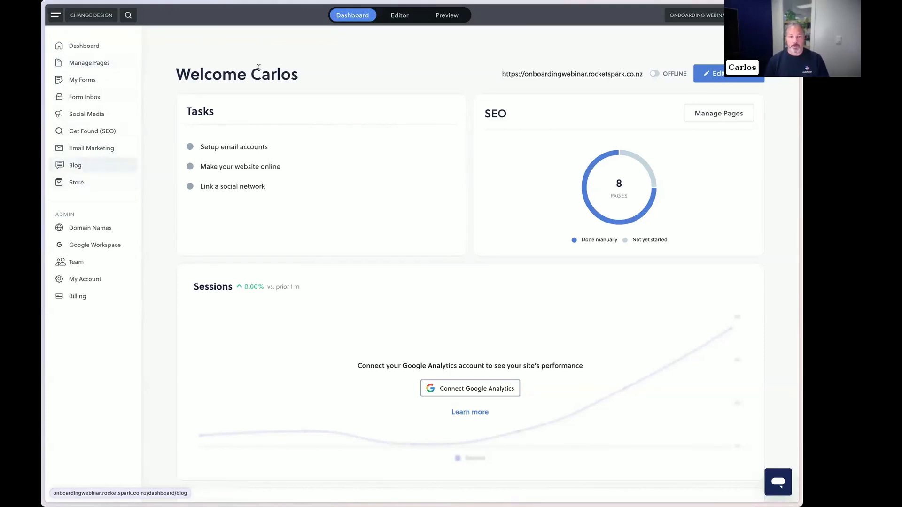
left_click(400, 15)
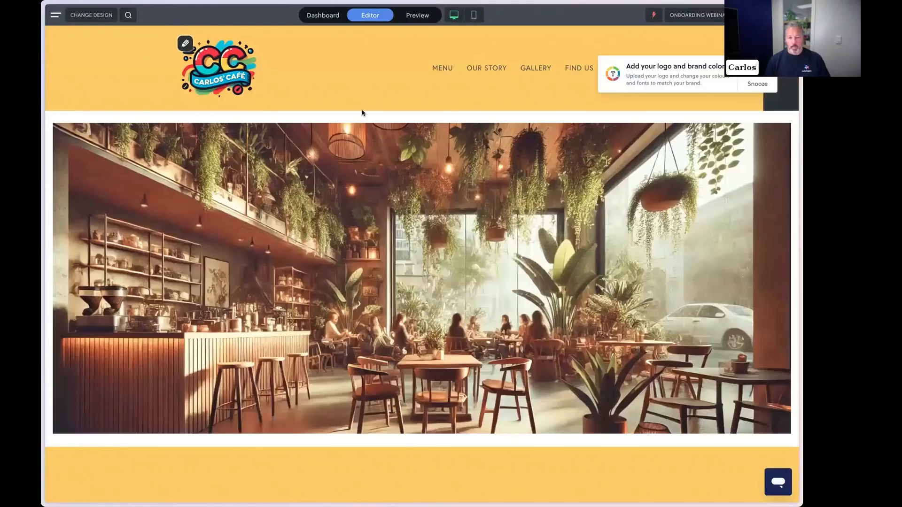
Show the site navigation sidebar over the editor to review its sections, and hide it again.
mouse_move(328, 197)
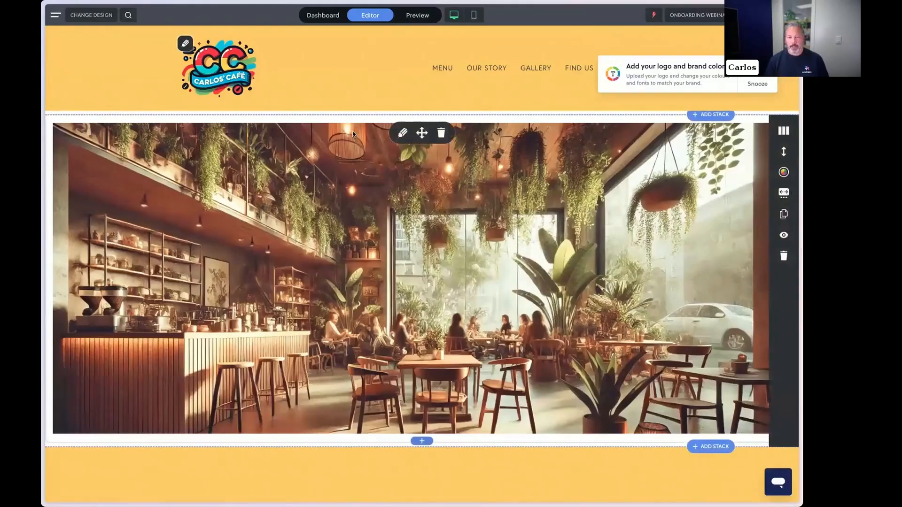
left_click(57, 17)
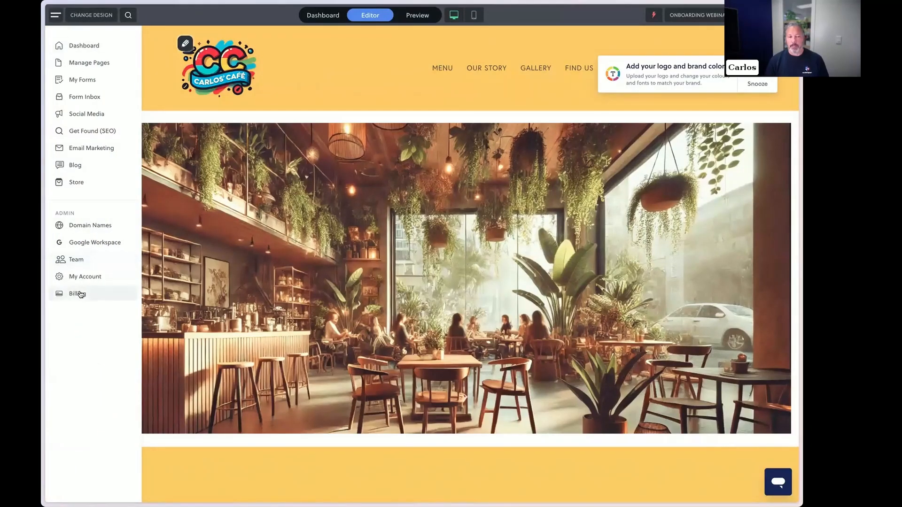
left_click(57, 18)
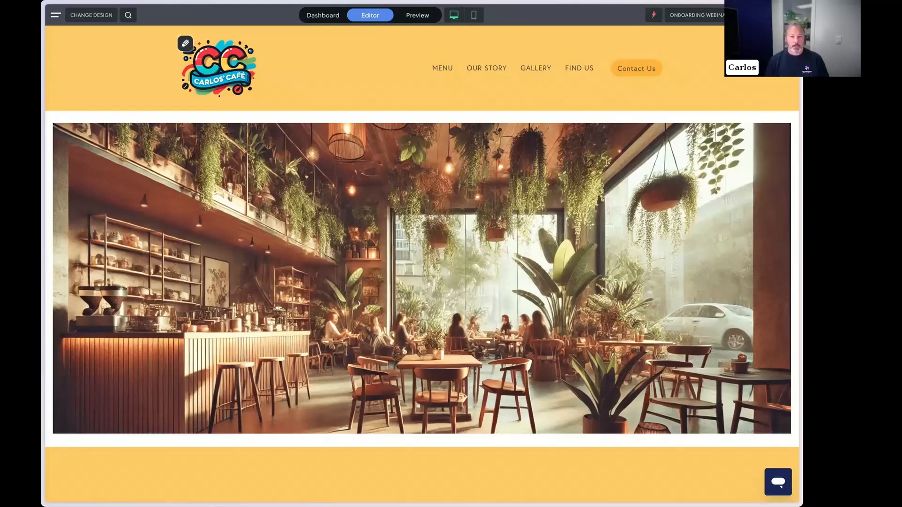
Review the current site, the other sites and the new-website option in the site switcher, and close it.
left_click(697, 14)
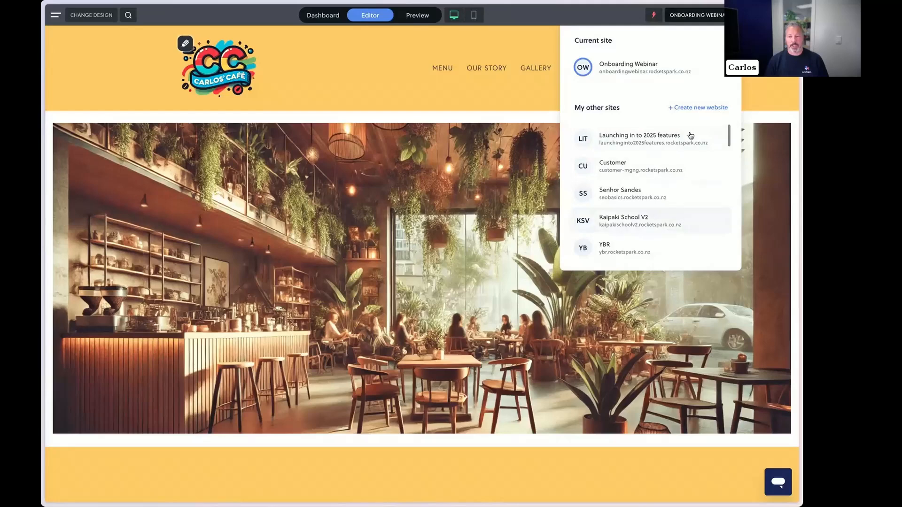
left_click(672, 107)
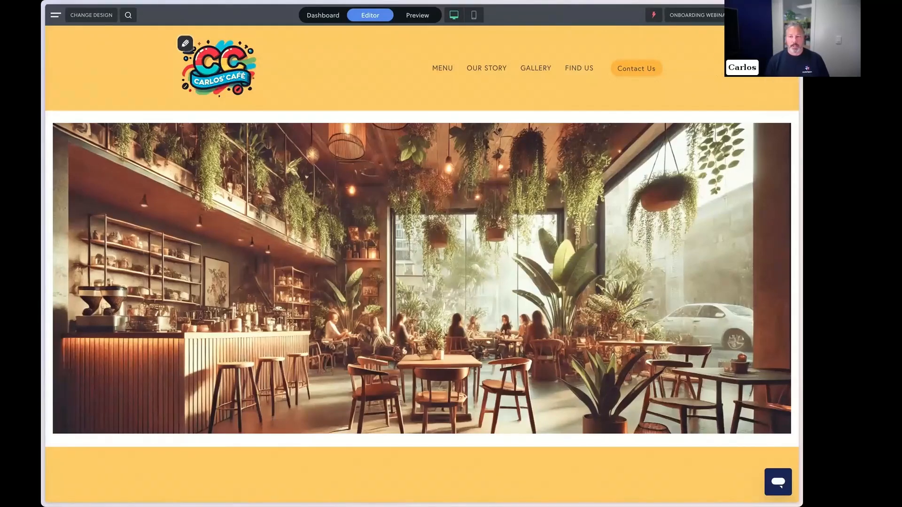
left_click(704, 16)
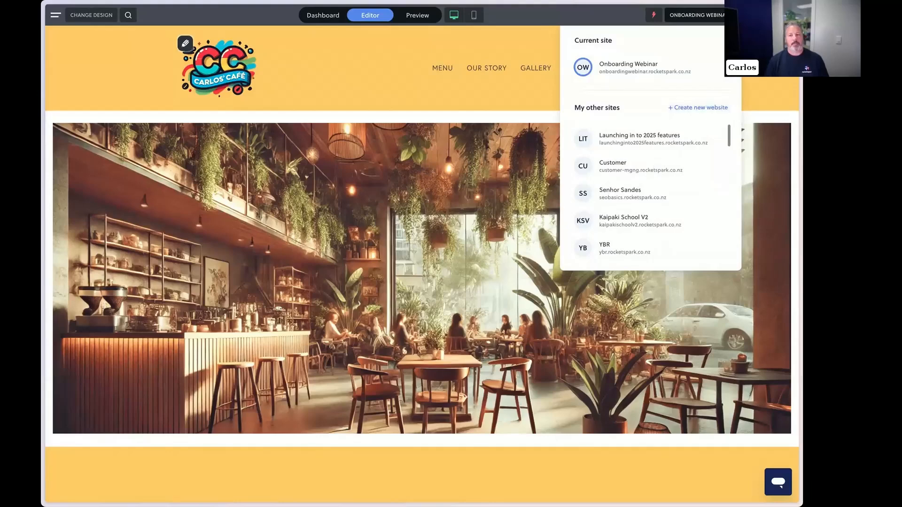
left_click(732, 15)
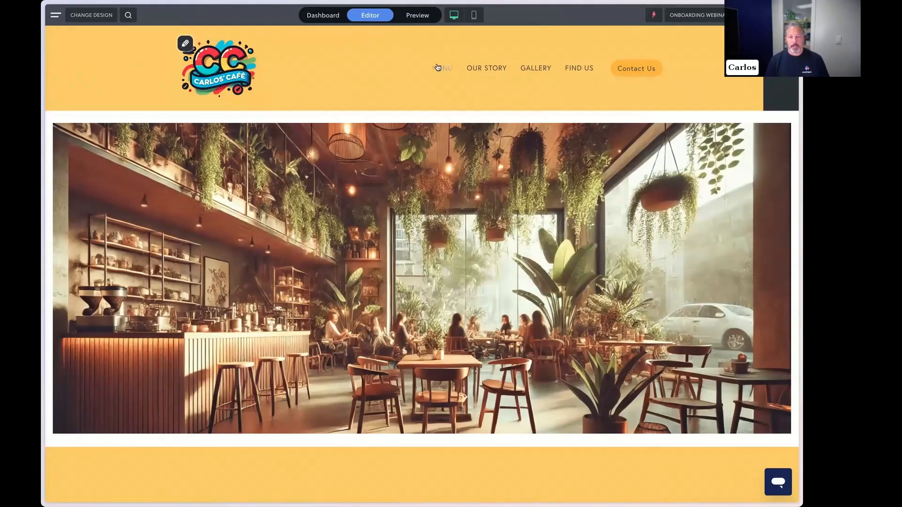
Look through the café home page, visit the Menu page, and return to the home page.
scroll(554, 120, "down", 3)
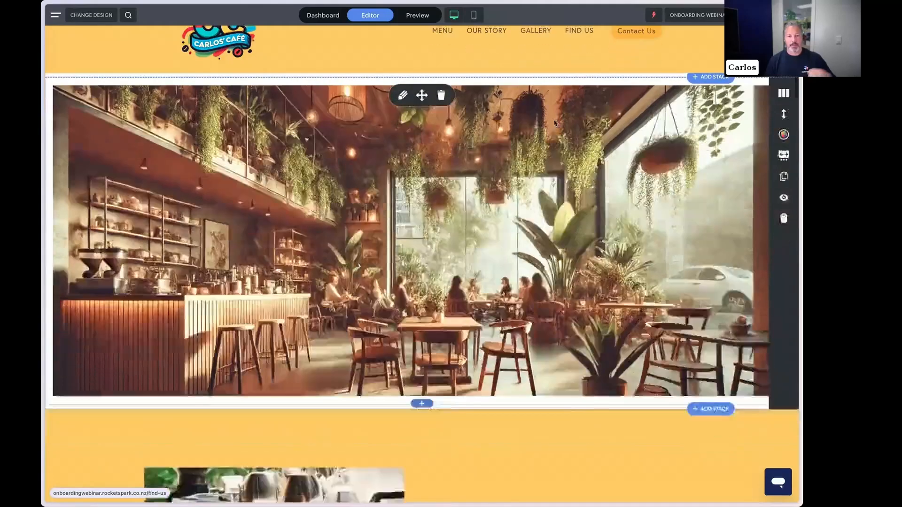
scroll(426, 115, "down", 1)
scroll(429, 162, "up", 4)
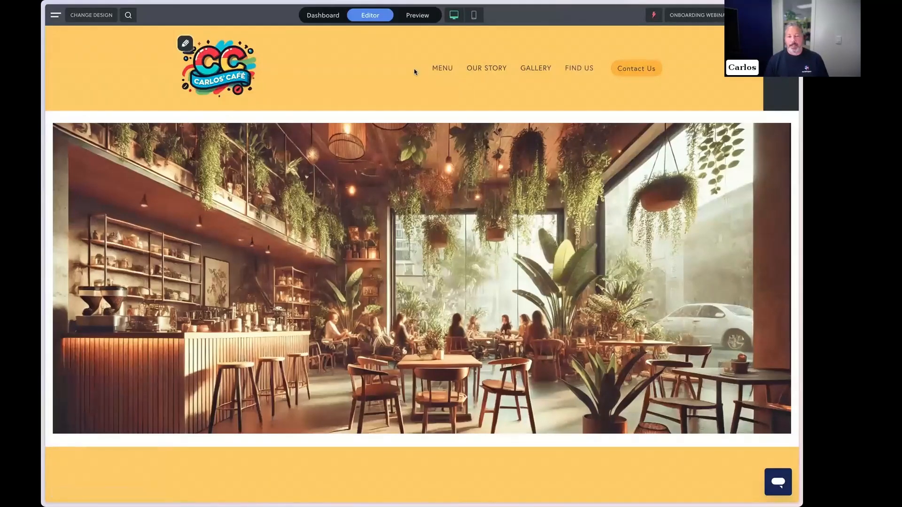
left_click(442, 69)
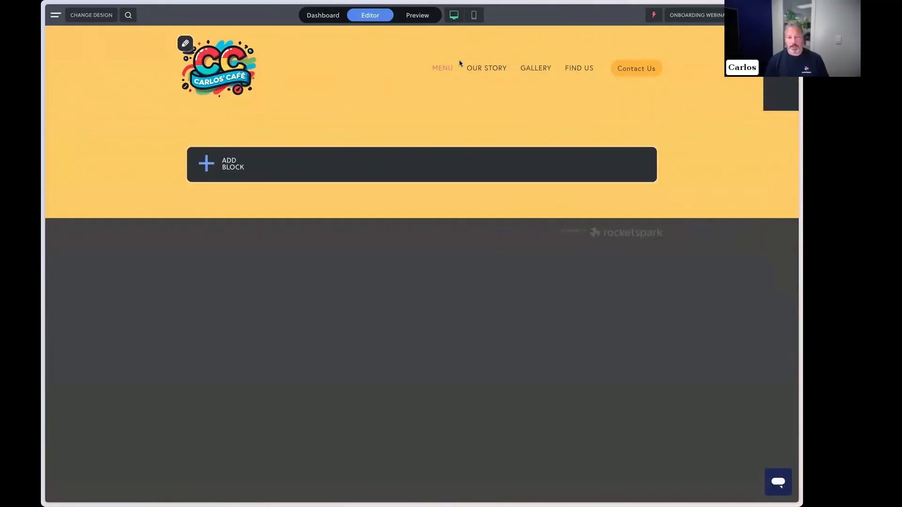
left_click(227, 69)
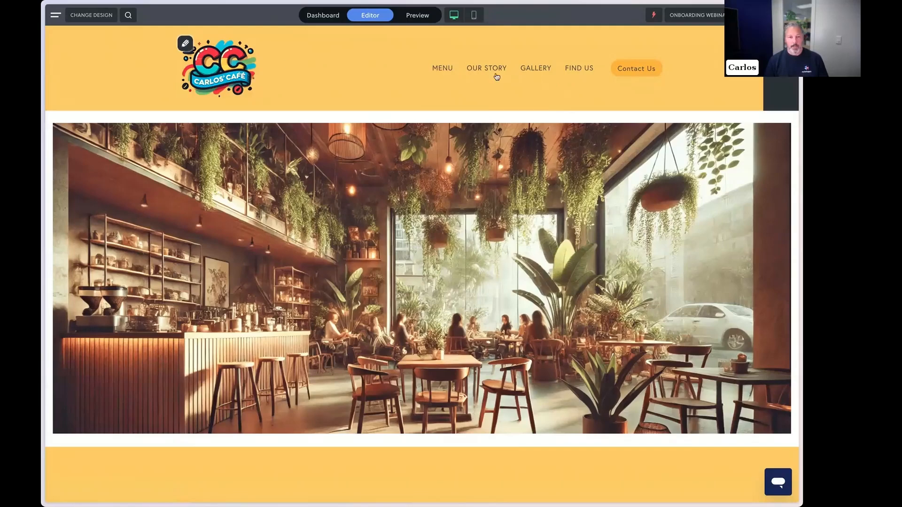
Open the page management list and review its pages, deleted pages and the option to hide the first page from the menu.
left_click(55, 16)
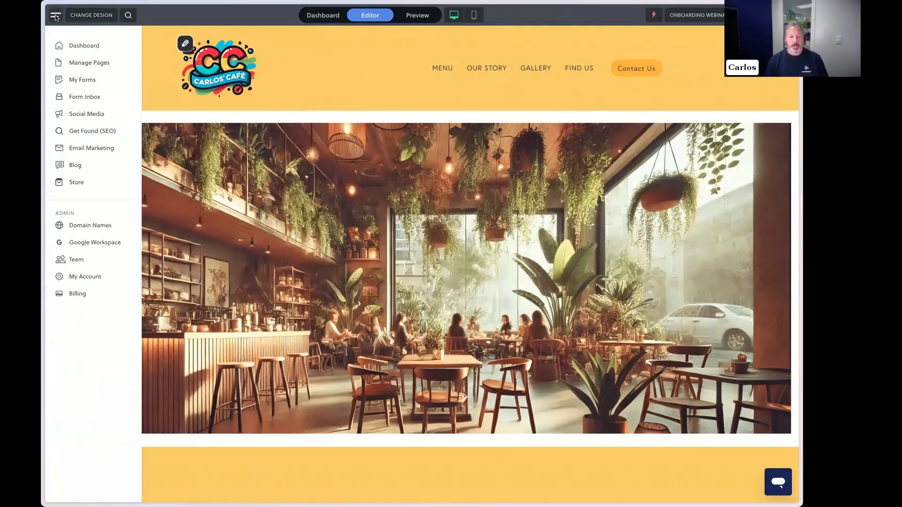
left_click(93, 65)
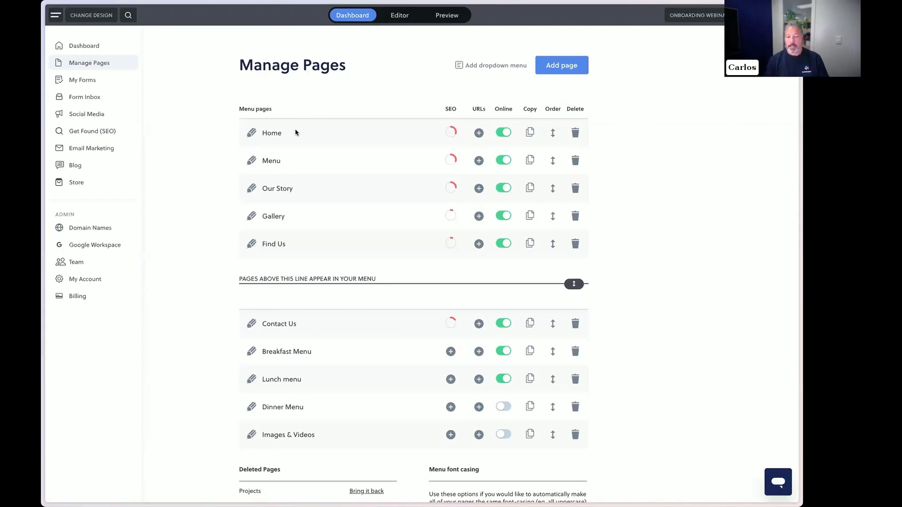
scroll(581, 200, "down", 6)
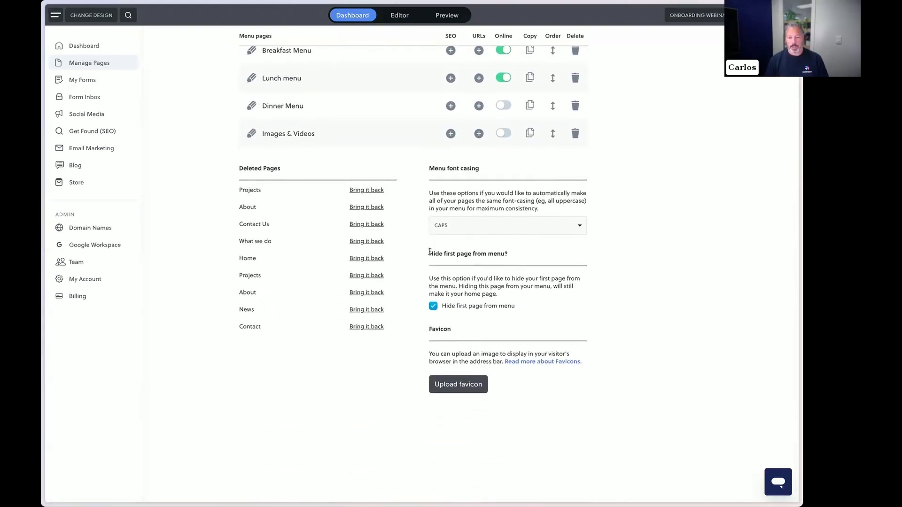
left_click_drag(430, 253, 508, 255)
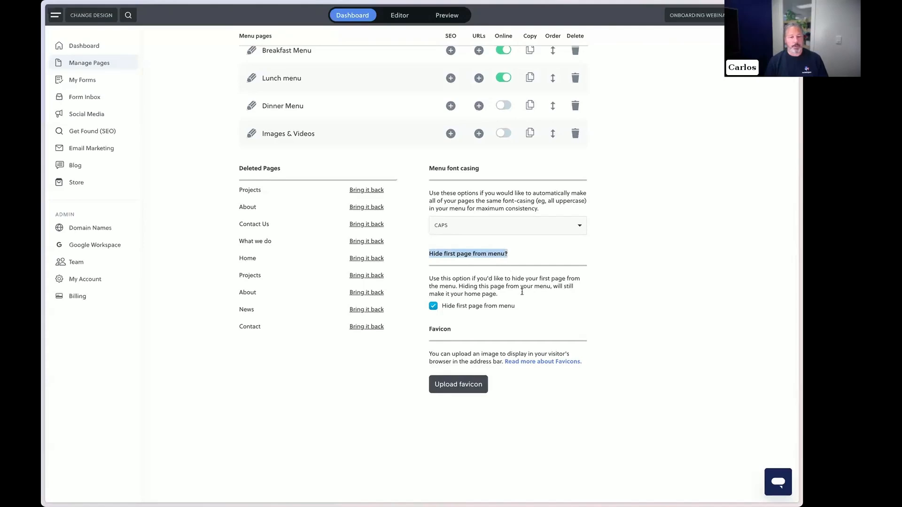
left_click(599, 281)
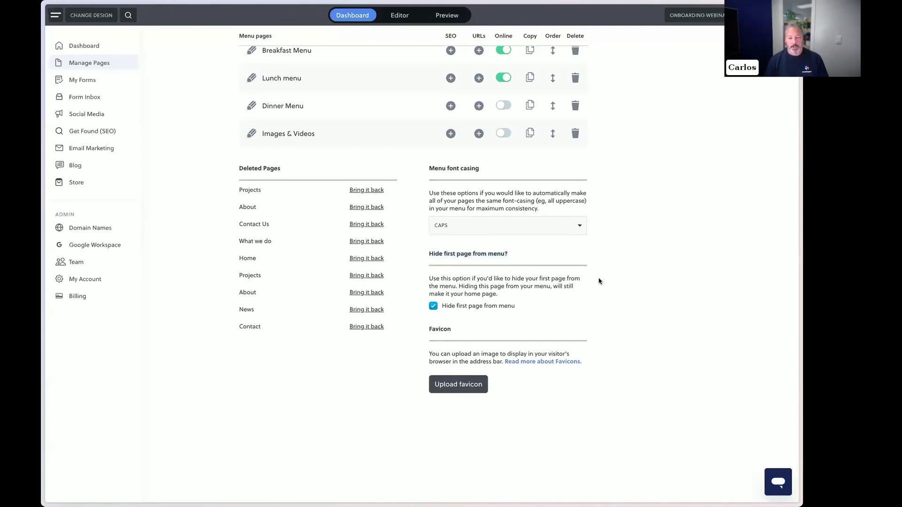
scroll(602, 282, "up", 6)
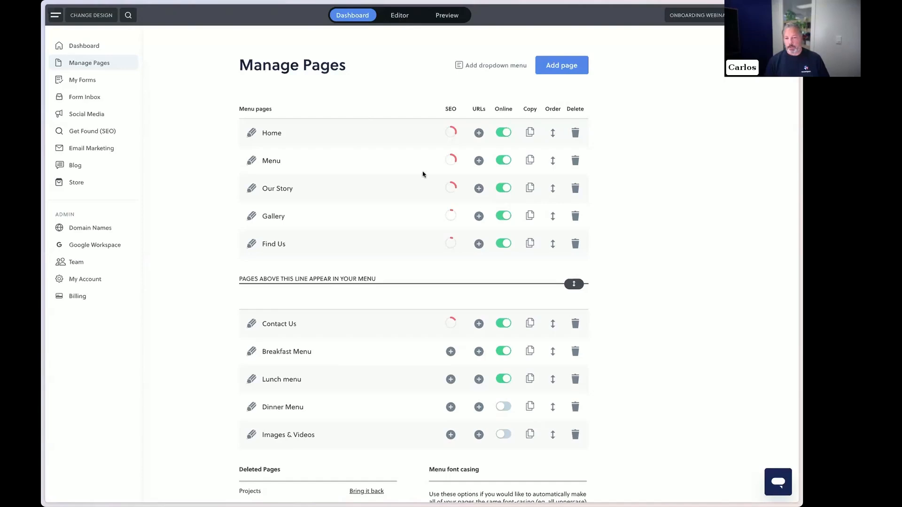
mouse_move(574, 283)
left_mouse_down()
mouse_move(574, 172)
mouse_move(576, 285)
left_mouse_up()
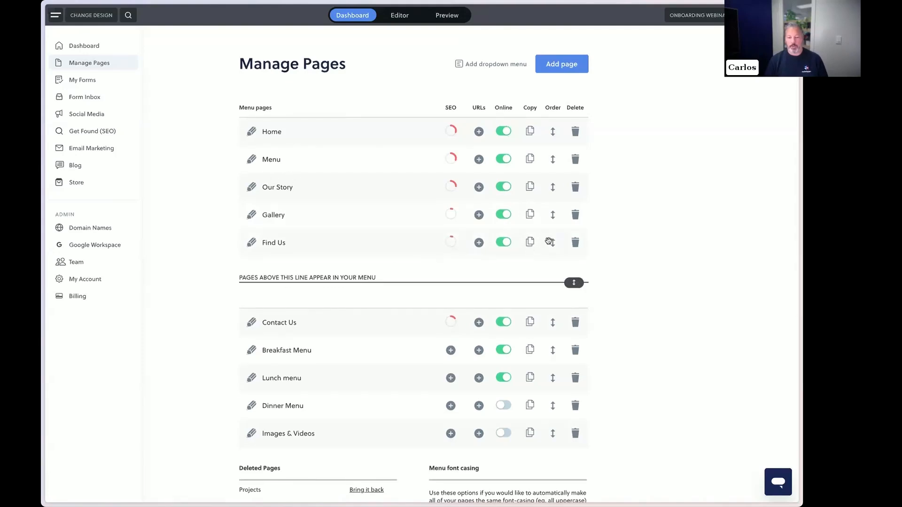
left_click_drag(553, 243, 555, 283)
Start a dropdown menu under the Menu page and add the Breakfast Menu page to it.
left_click(478, 67)
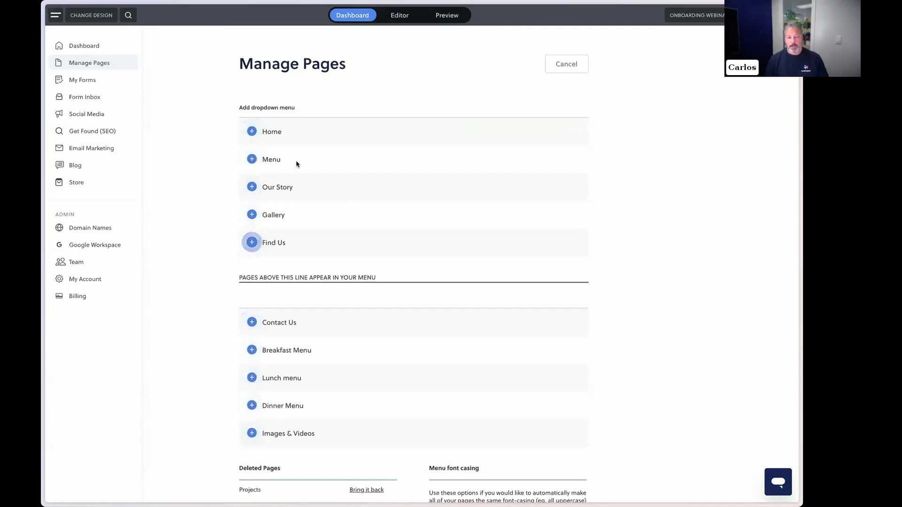
left_click(252, 160)
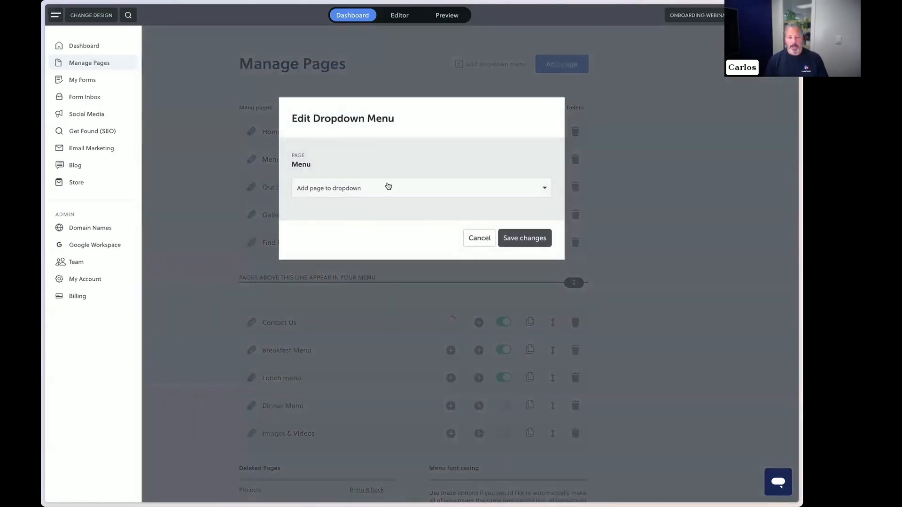
left_click(432, 192)
scroll(376, 280, "down", 1)
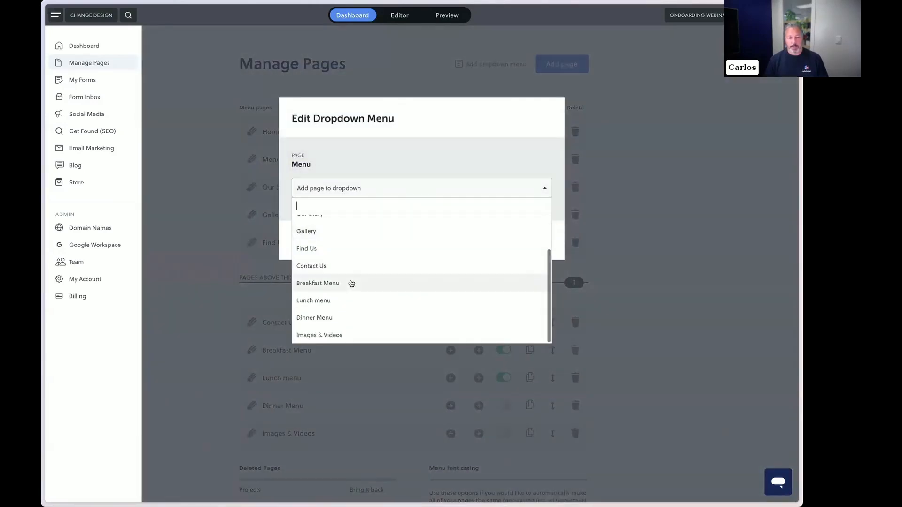
left_click(348, 284)
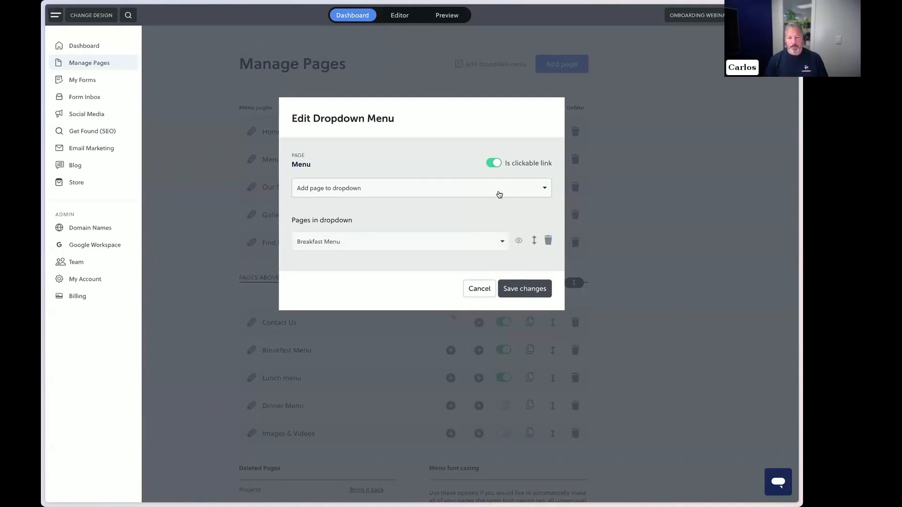
Add the Lunch menu and Dinner Menu pages to the Menu dropdown and save the changes.
left_click(499, 193)
scroll(419, 283, "down", 2)
left_click(352, 297)
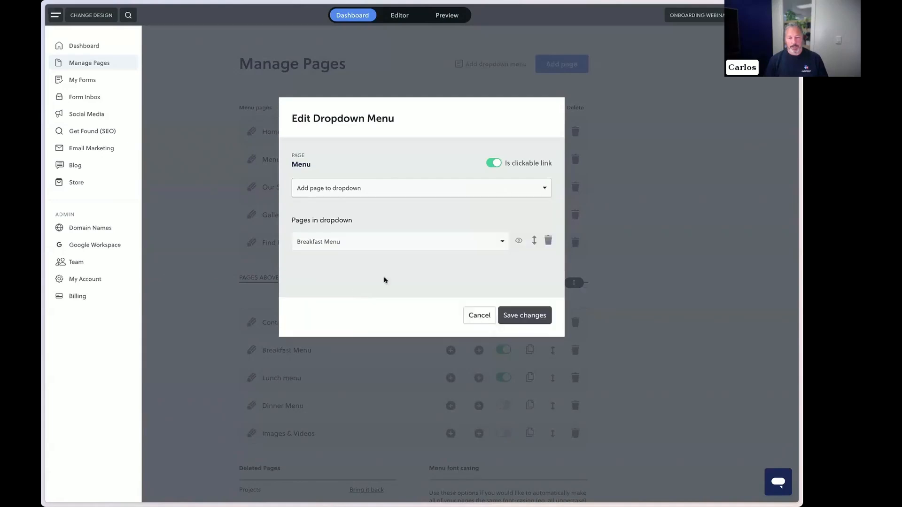
left_click(420, 192)
left_click(342, 323)
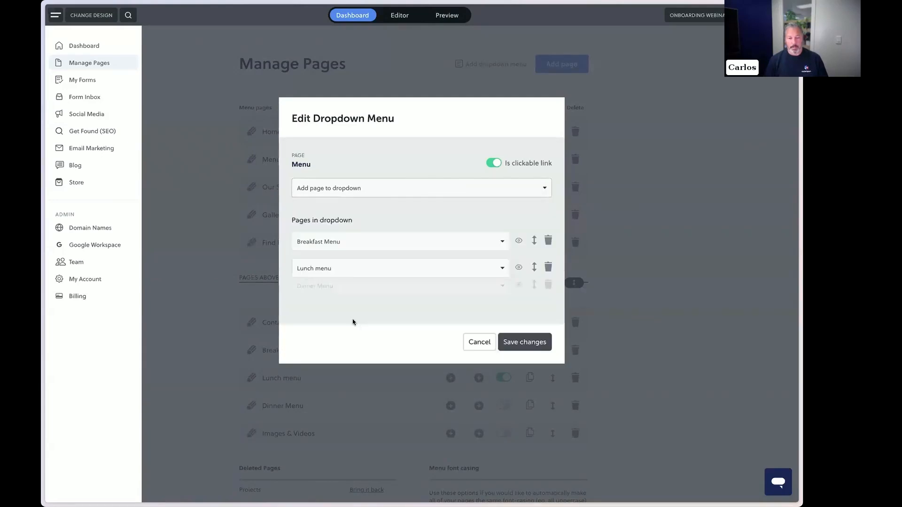
left_click(537, 348)
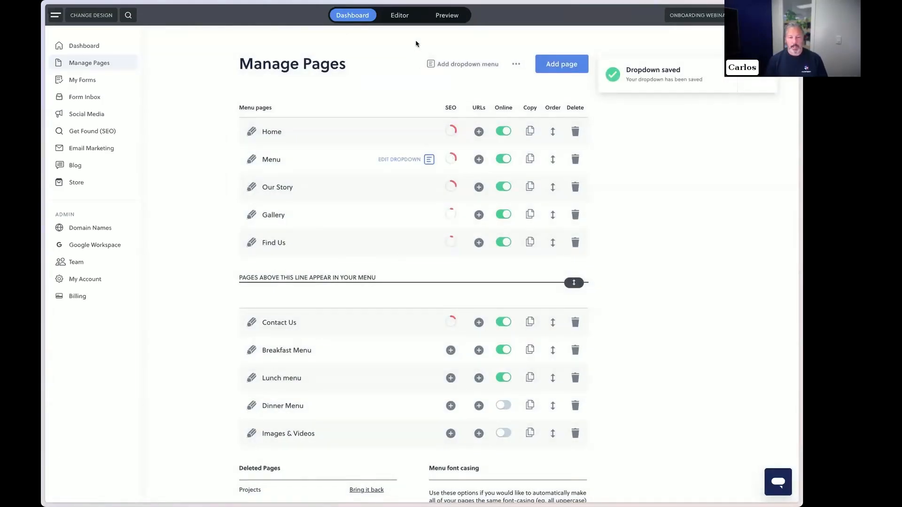
Return to the editor and check the Menu item's dropdown in the site header.
left_click(401, 16)
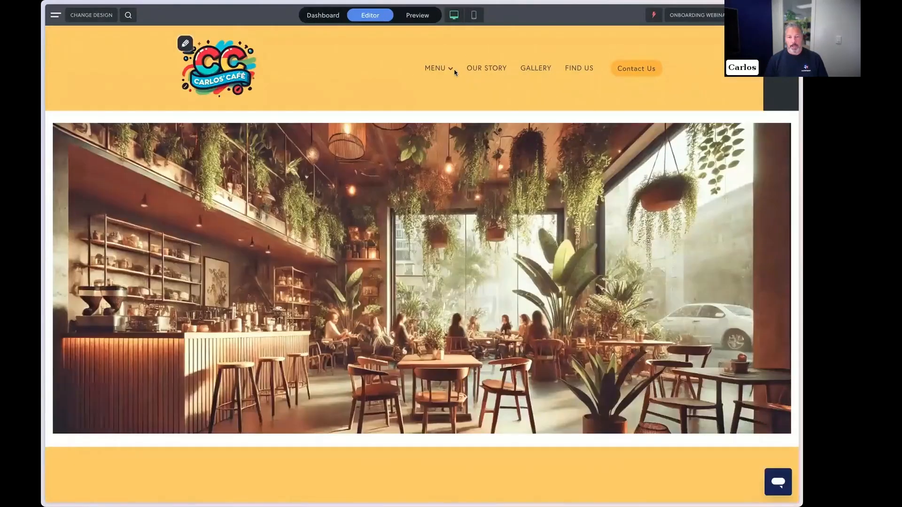
mouse_move(450, 71)
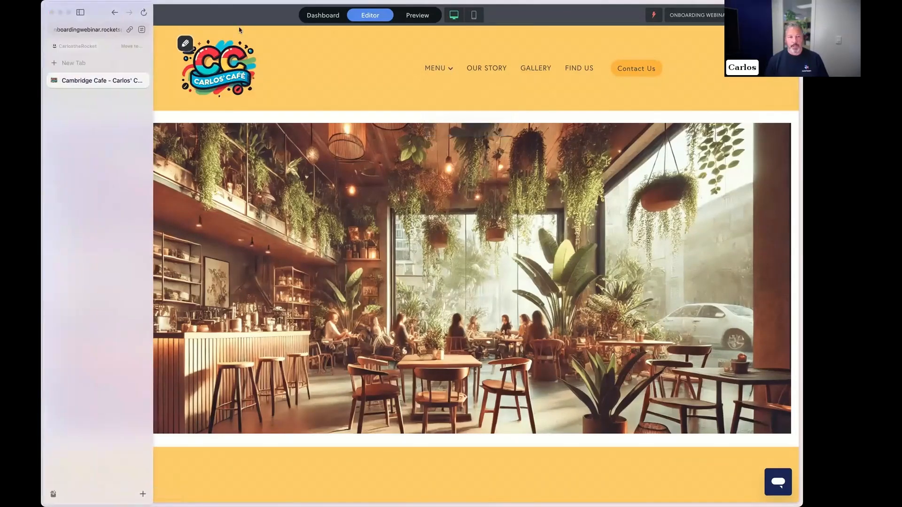
Take the Lunch menu and Breakfast Menu pages offline in the page management list.
left_click(56, 15)
left_click(105, 63)
scroll(457, 230, "down", 2)
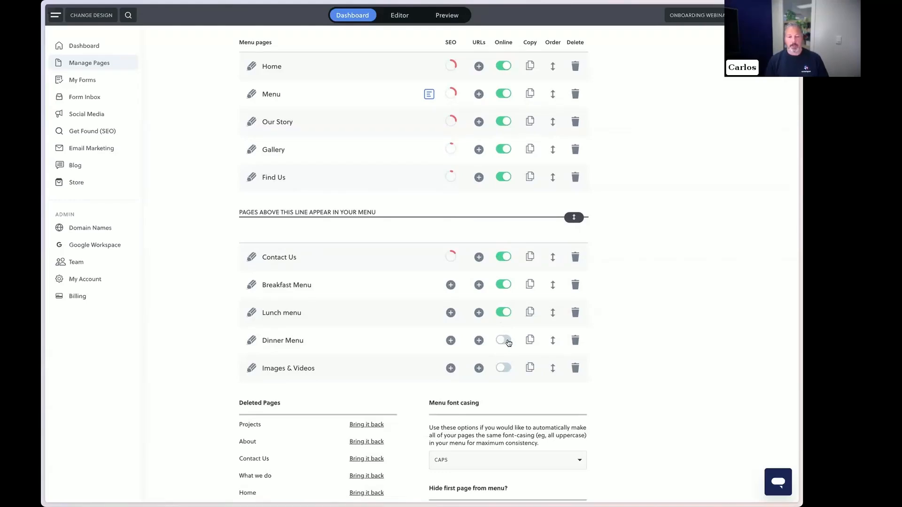
left_click(502, 314)
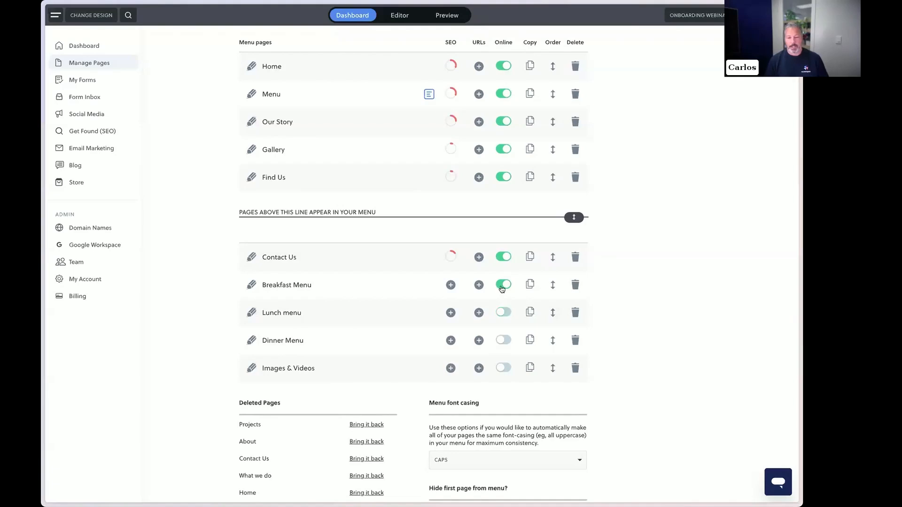
left_click(503, 287)
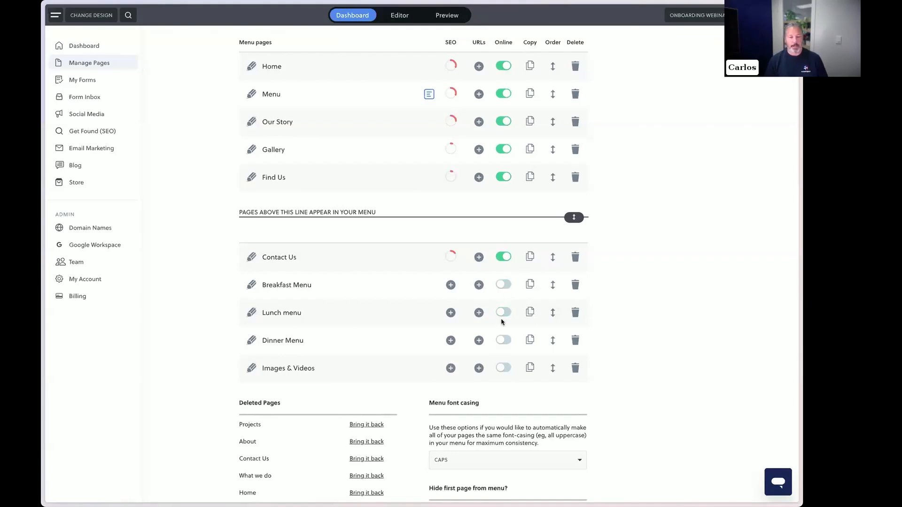
scroll(481, 195, "up", 2)
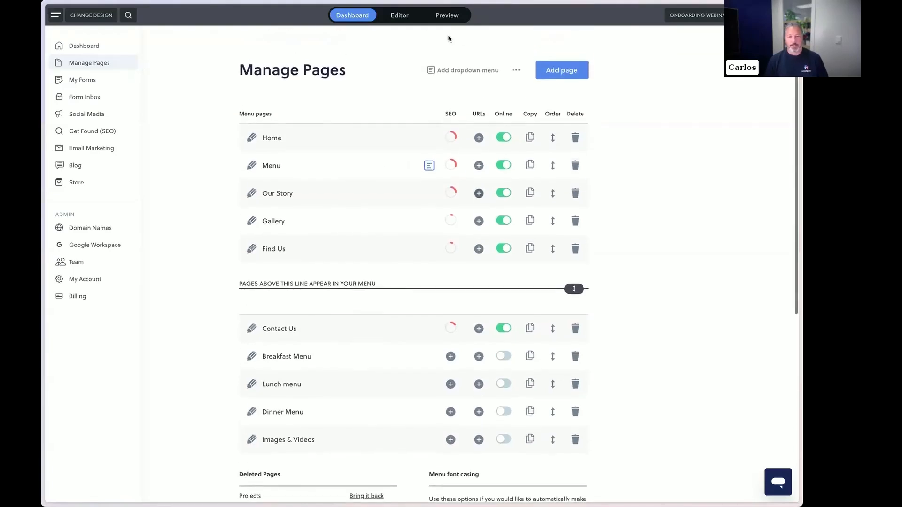
Check the Menu item in the editor's site header and return to the page management list.
left_click(399, 15)
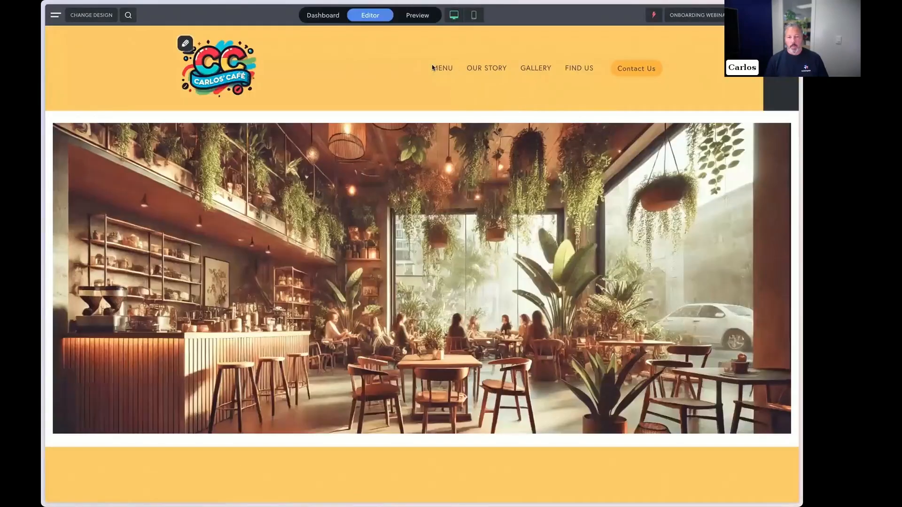
left_click(56, 15)
left_click(86, 62)
Set the Breakfast Menu, Lunch menu and Dinner Menu pages online immediately.
scroll(557, 323, "down", 2)
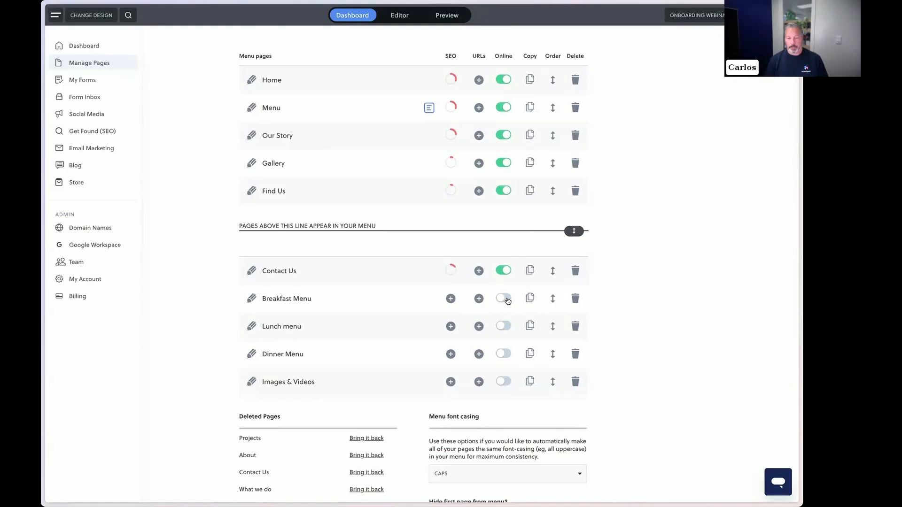
left_click(506, 299)
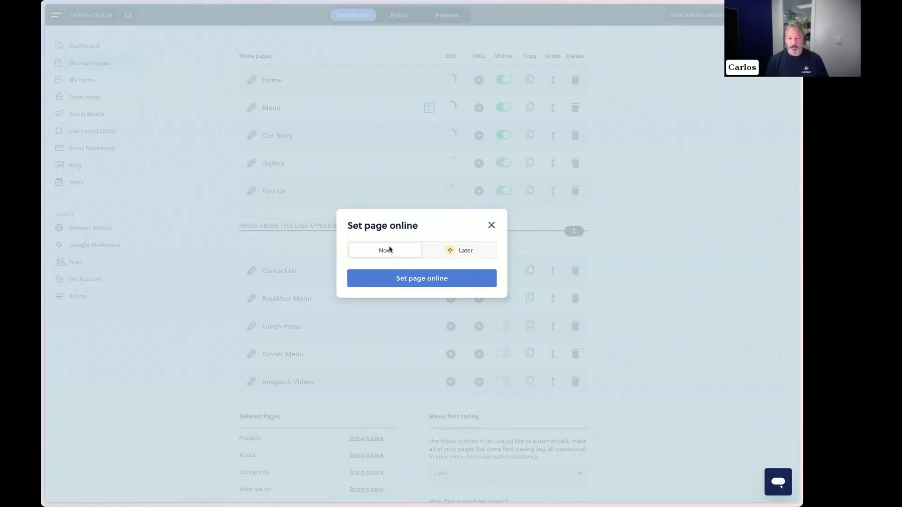
left_click(407, 277)
left_click(506, 327)
left_click(455, 282)
left_click(510, 354)
left_click(420, 277)
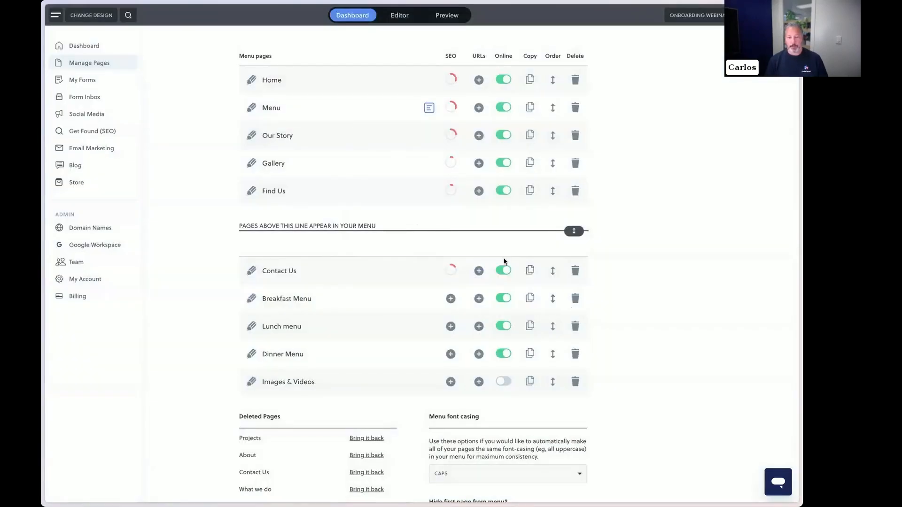
Make the Menu page's dropdown entry non-clickable by disabling "Is clickable link" and save the changes.
scroll(472, 252, "up", 2)
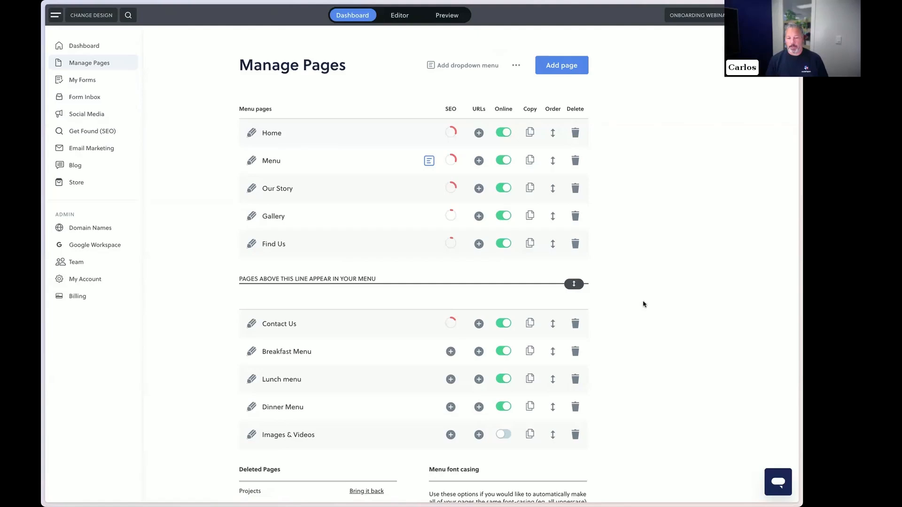
scroll(643, 306, "down", 1)
scroll(642, 314, "up", 1)
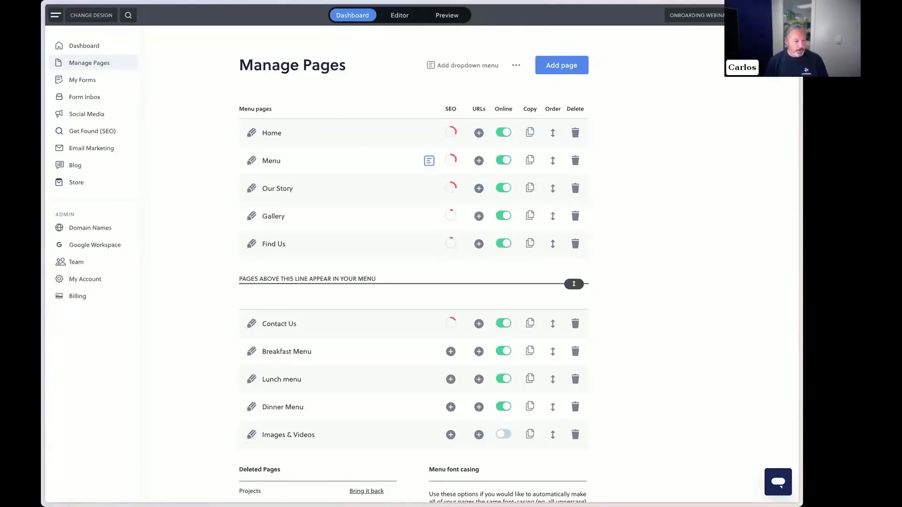
left_click(428, 160)
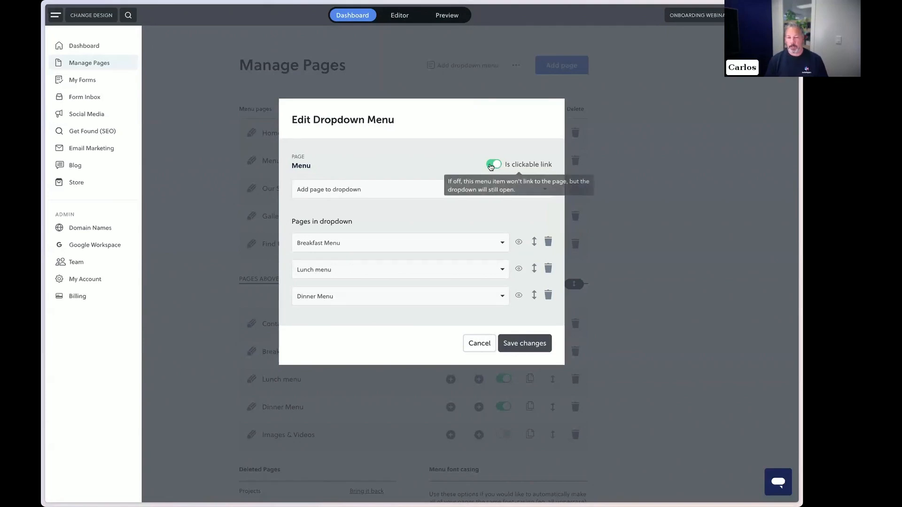
left_click(492, 165)
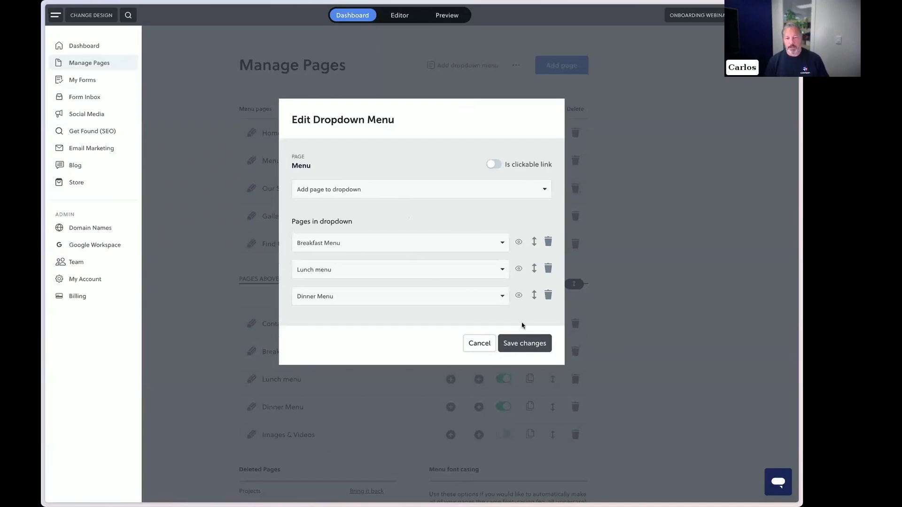
left_click(524, 343)
Open the editor and test the Menu item and its dropdown in the site header.
left_click(400, 15)
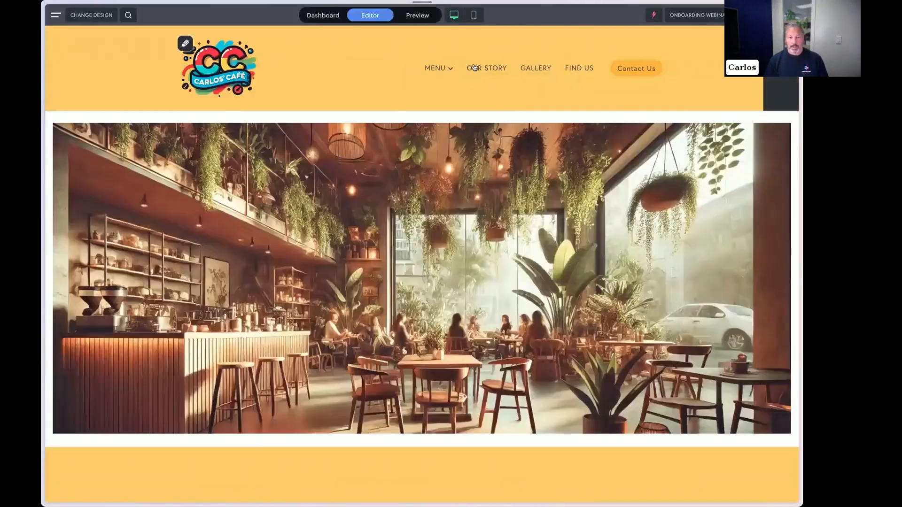
mouse_move(446, 68)
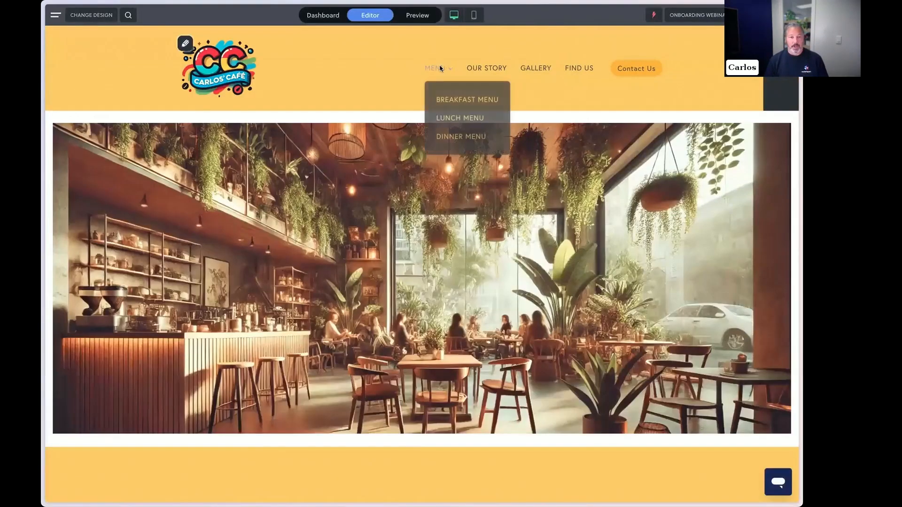
double_click(437, 69)
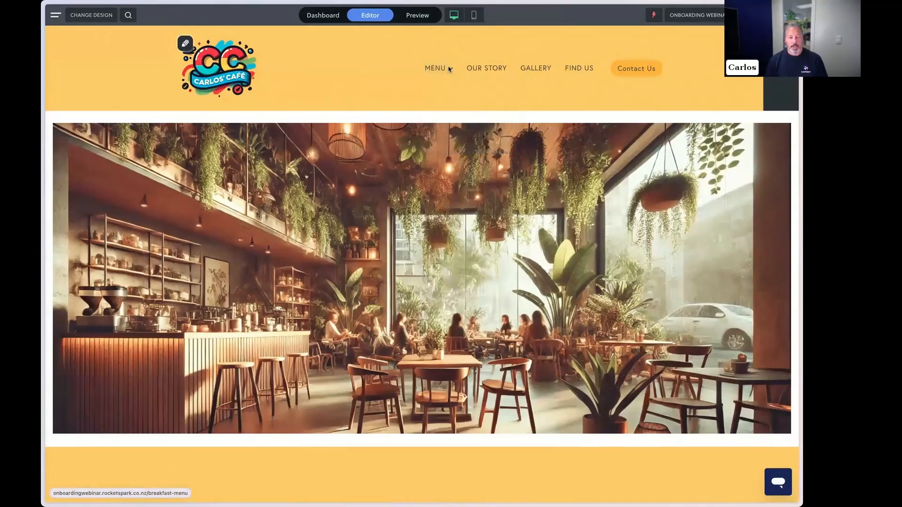
mouse_move(446, 68)
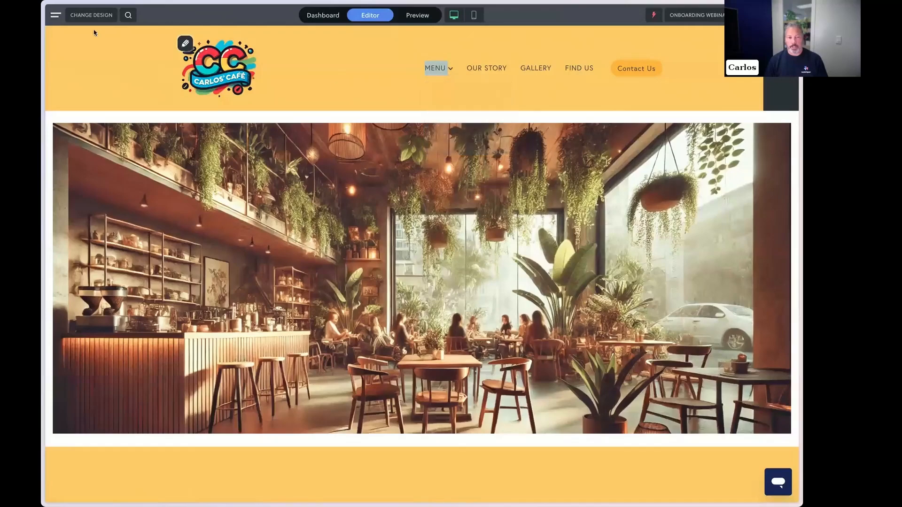
Return to the page management list and set the menu font casing to CAPS.
left_click(55, 15)
left_click(88, 63)
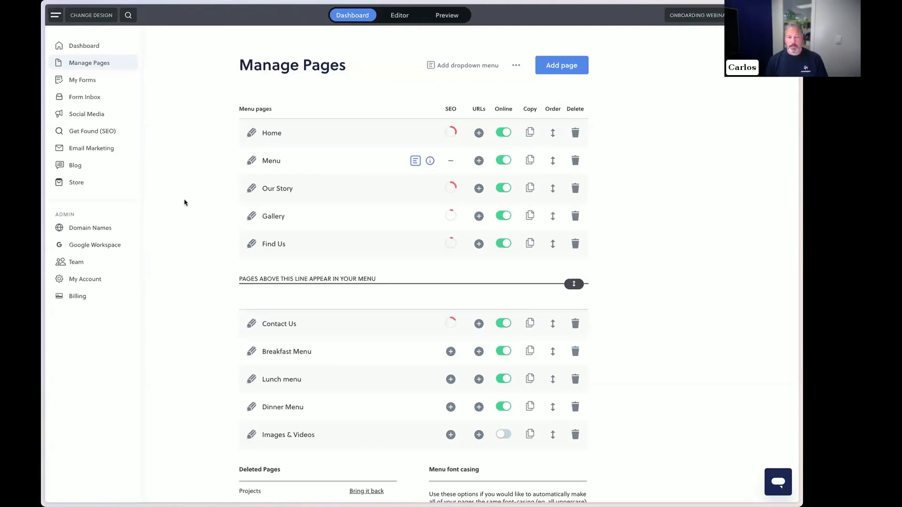
scroll(365, 285, "down", 1)
scroll(364, 285, "down", 6)
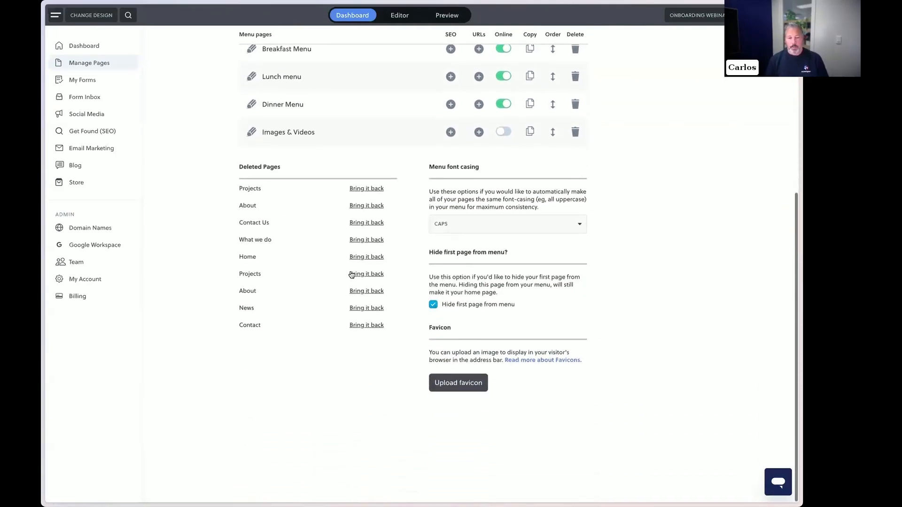
left_click(543, 230)
left_click(466, 246)
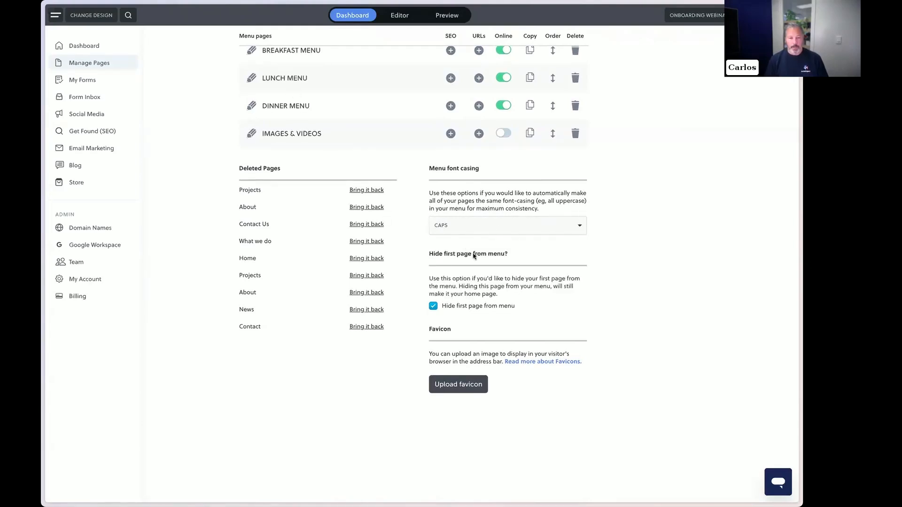
Switch the menu font casing to Capitals and back to CAPS.
left_click(512, 232)
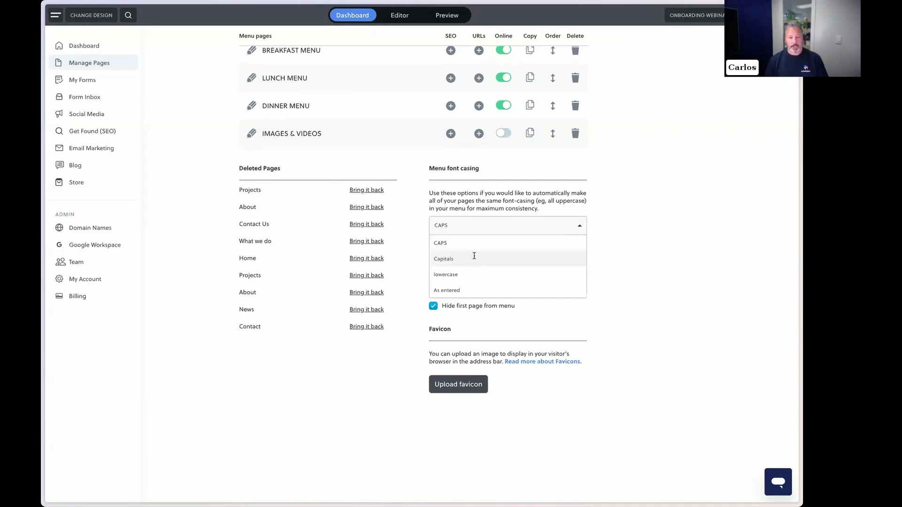
left_click(474, 258)
left_click(503, 226)
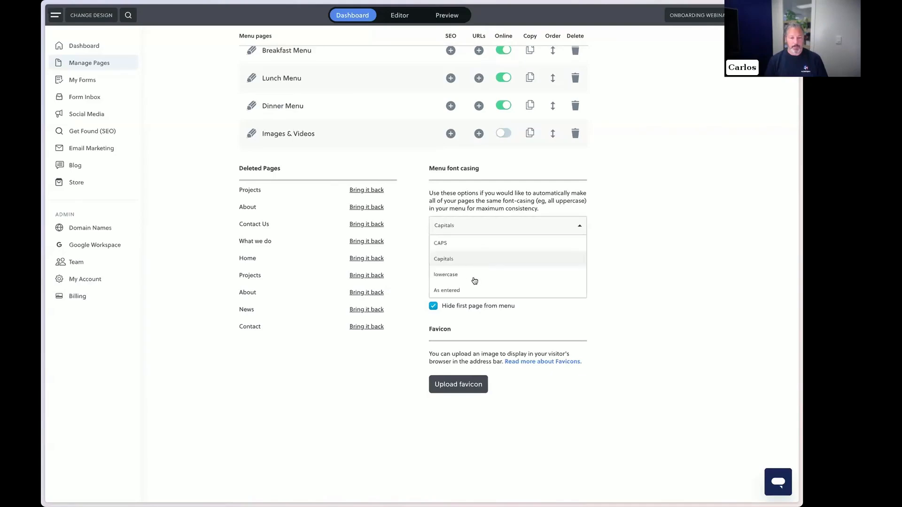
left_click(469, 244)
Open the home page in the editor and examine its stacks from the header down and back.
left_click(401, 18)
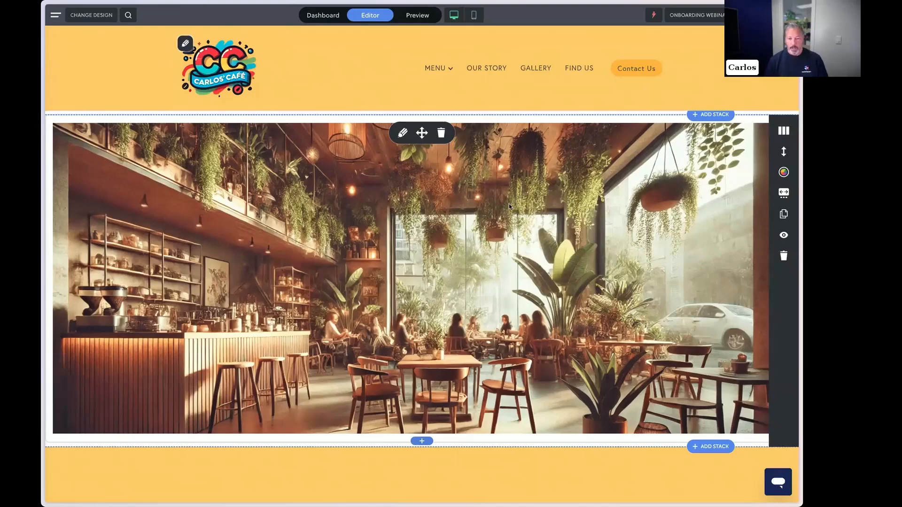
scroll(509, 204, "down", 1)
scroll(502, 205, "down", 4)
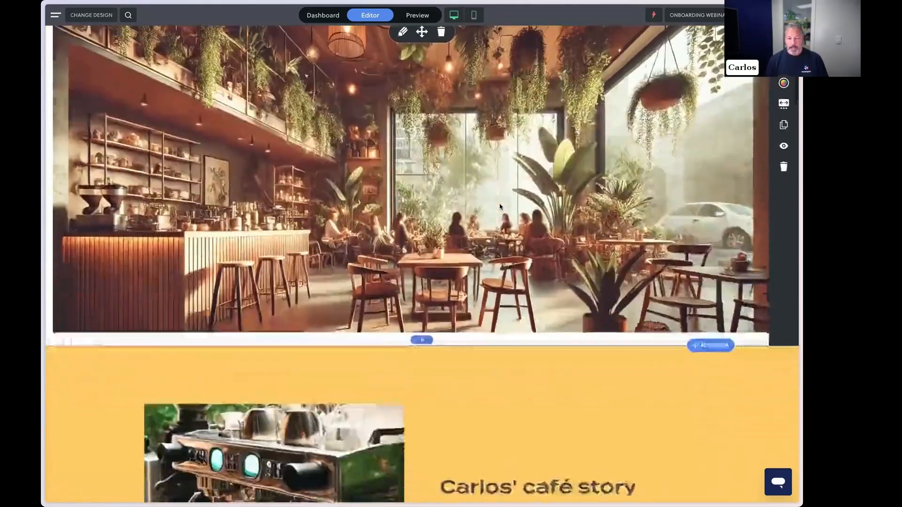
scroll(502, 206, "down", 9)
scroll(504, 204, "down", 4)
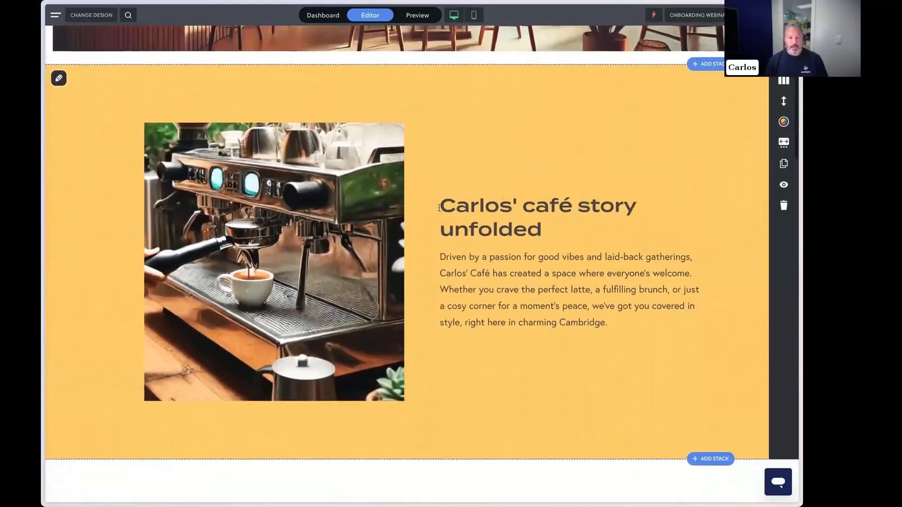
scroll(421, 227, "down", 20)
scroll(421, 225, "down", 3)
scroll(422, 225, "up", 20)
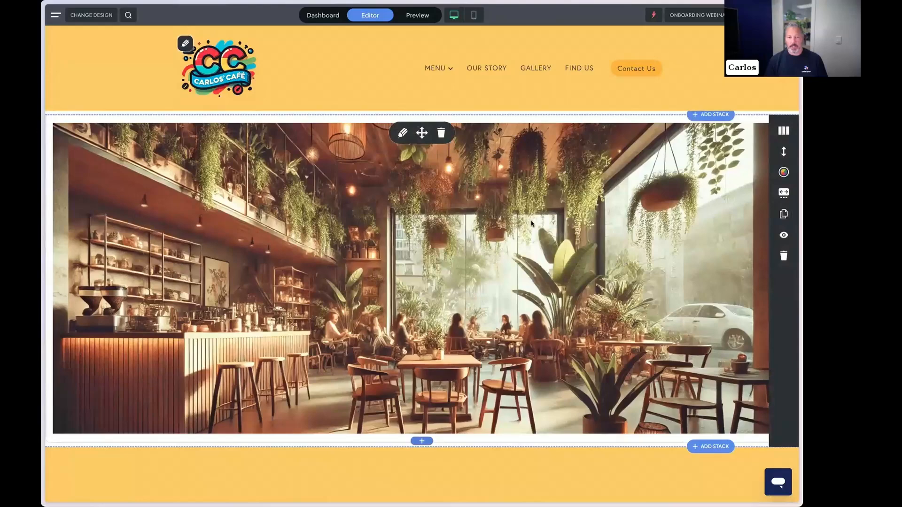
scroll(455, 237, "down", 5)
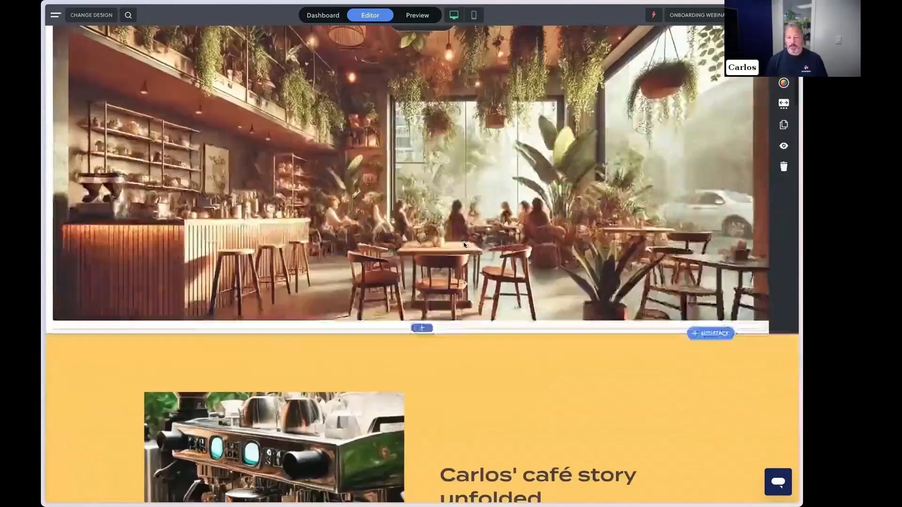
scroll(529, 407, "down", 2)
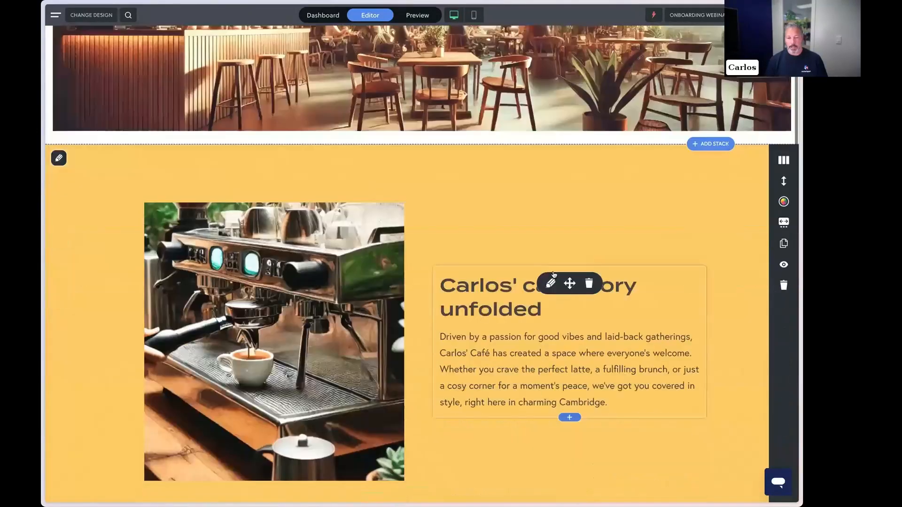
scroll(533, 294, "up", 7)
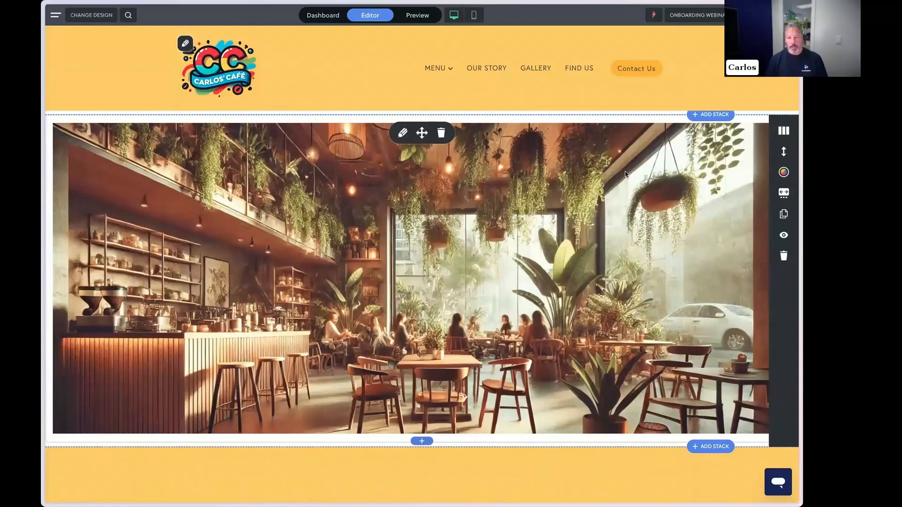
Review the preset and blank stack layouts and add a blank two-column stack between the header and the café photo.
left_click(708, 116)
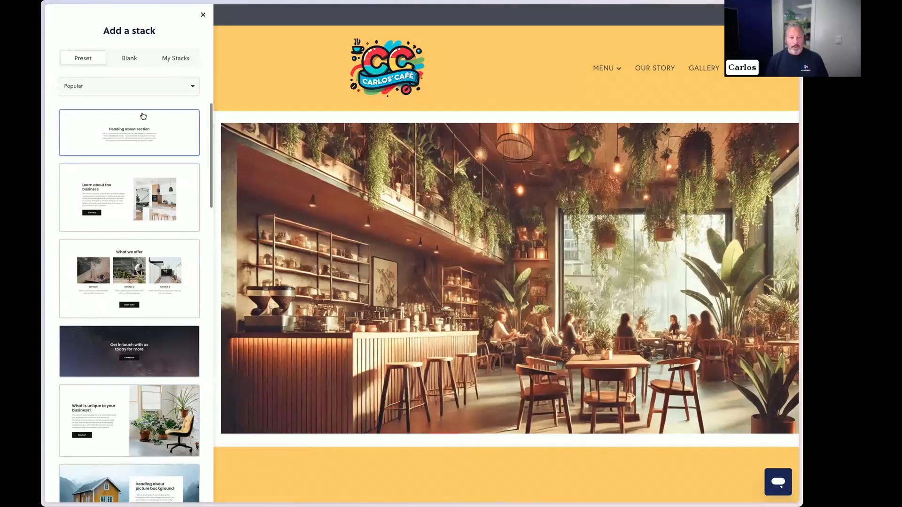
scroll(133, 237, "down", 1)
scroll(133, 238, "down", 10)
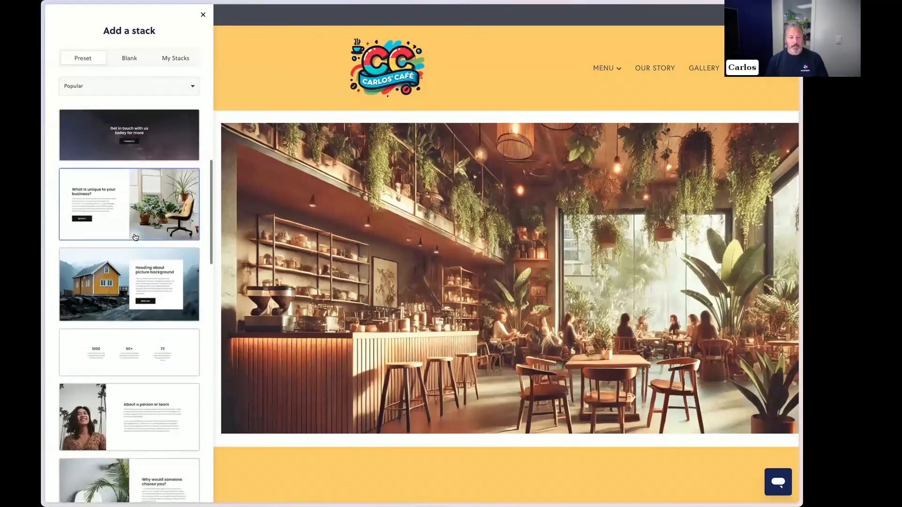
scroll(136, 235, "up", 10)
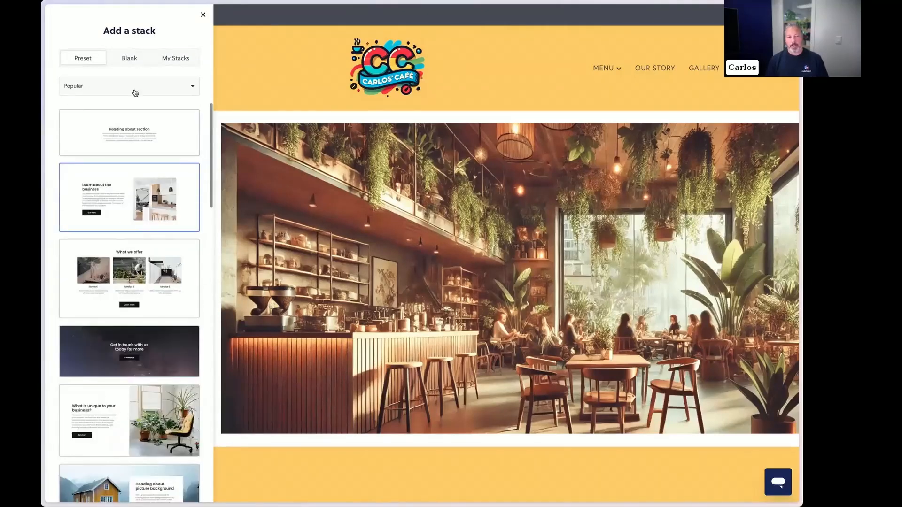
left_click(130, 58)
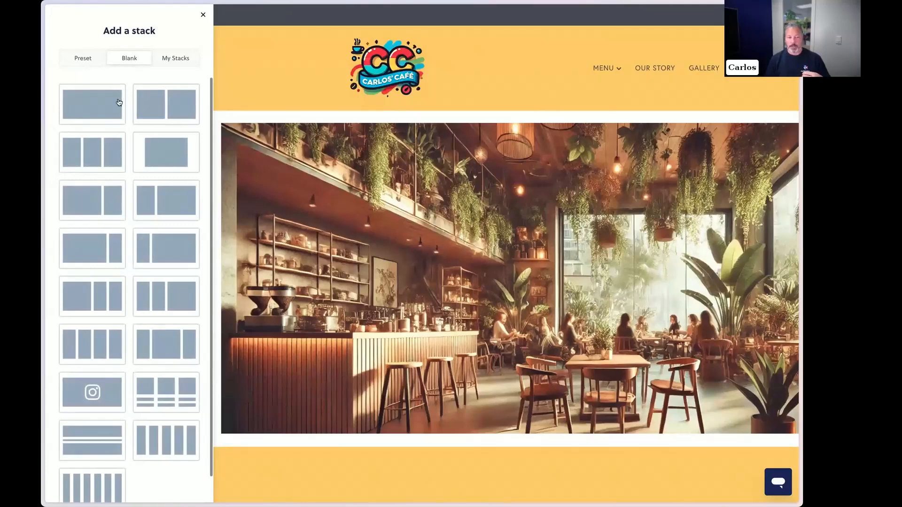
left_click(83, 59)
left_click(128, 59)
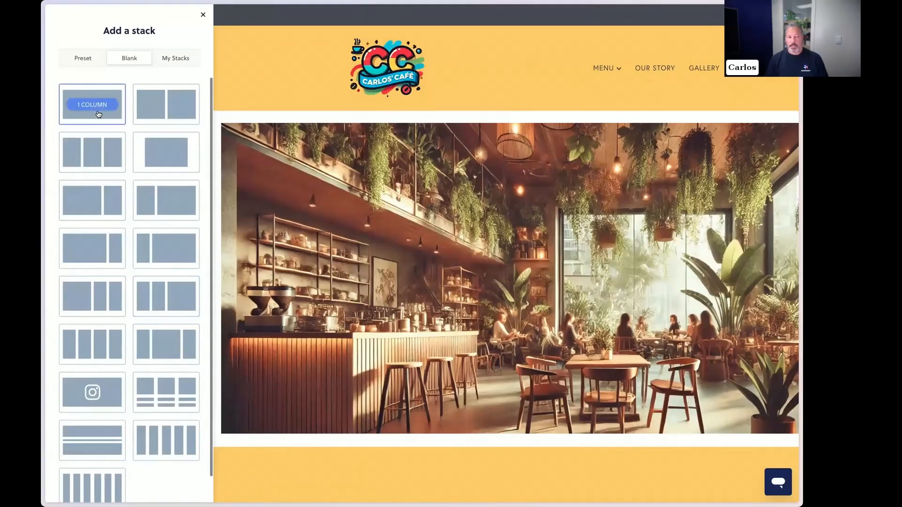
left_click(160, 120)
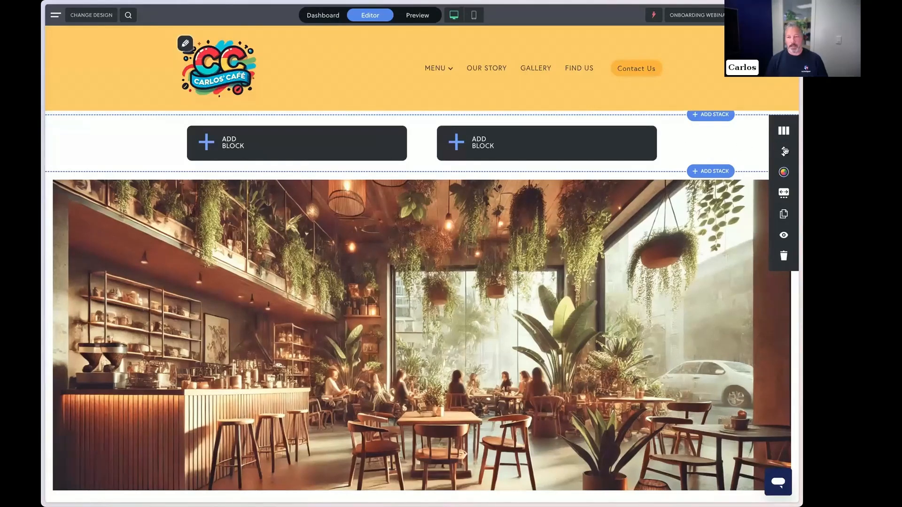
Set the new two-column stack's background to the Orange/yellow brand colour #FCCA53, check the image background options, and save the design.
left_click(784, 172)
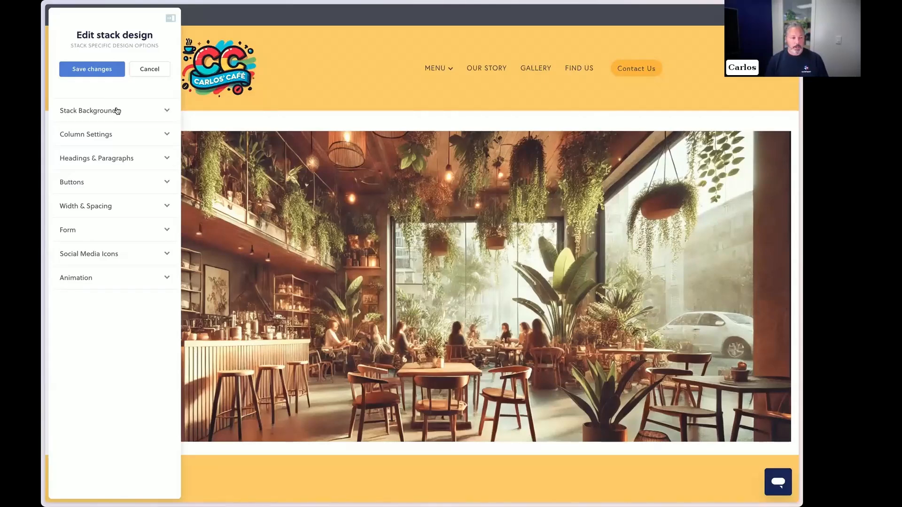
left_click(117, 110)
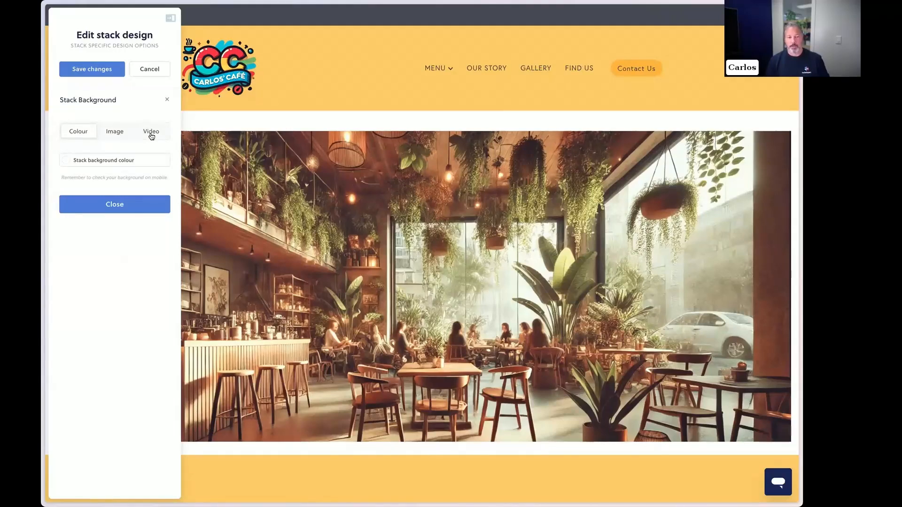
left_click(98, 160)
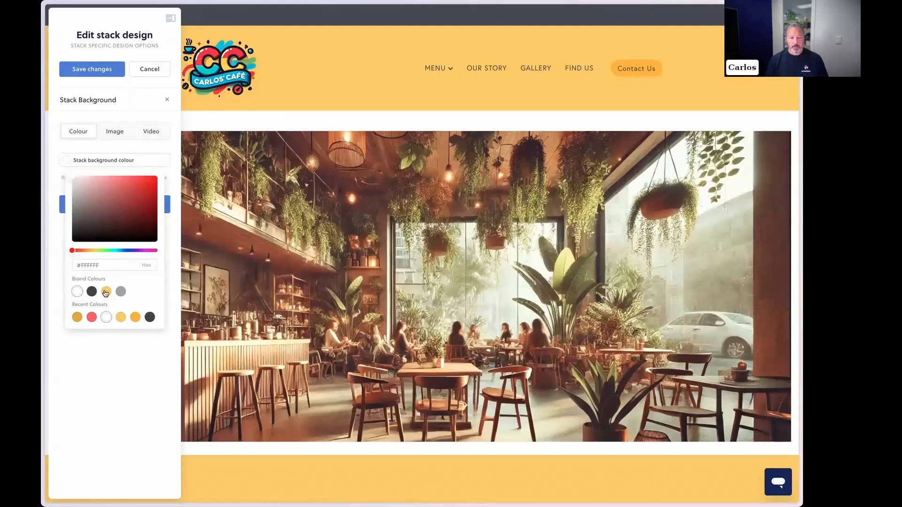
left_click(106, 292)
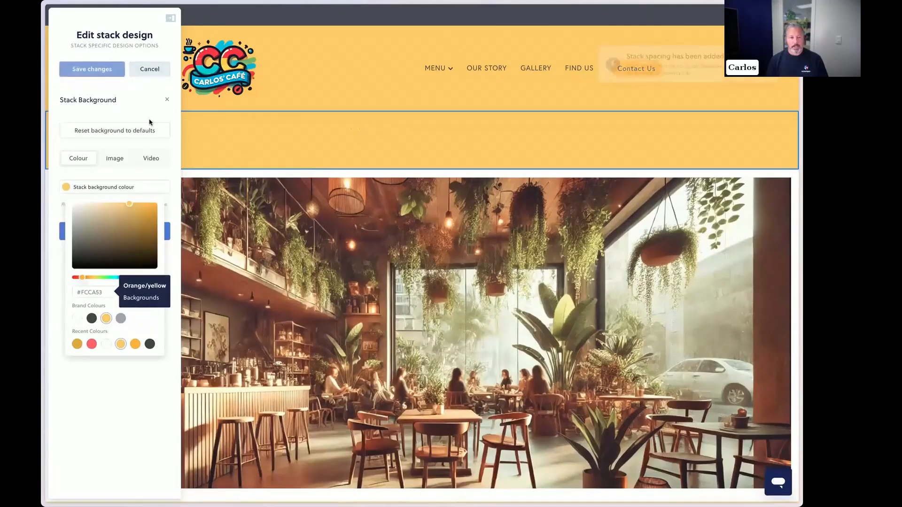
left_click(119, 157)
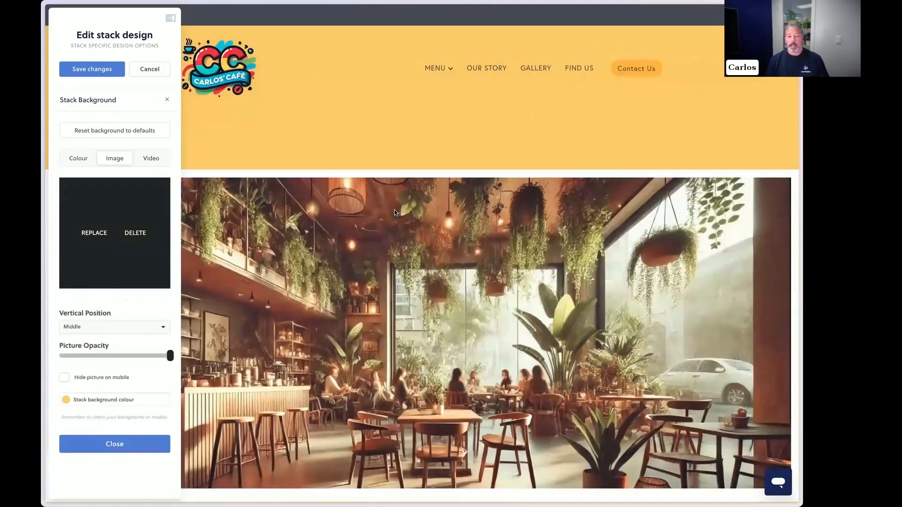
left_click(79, 159)
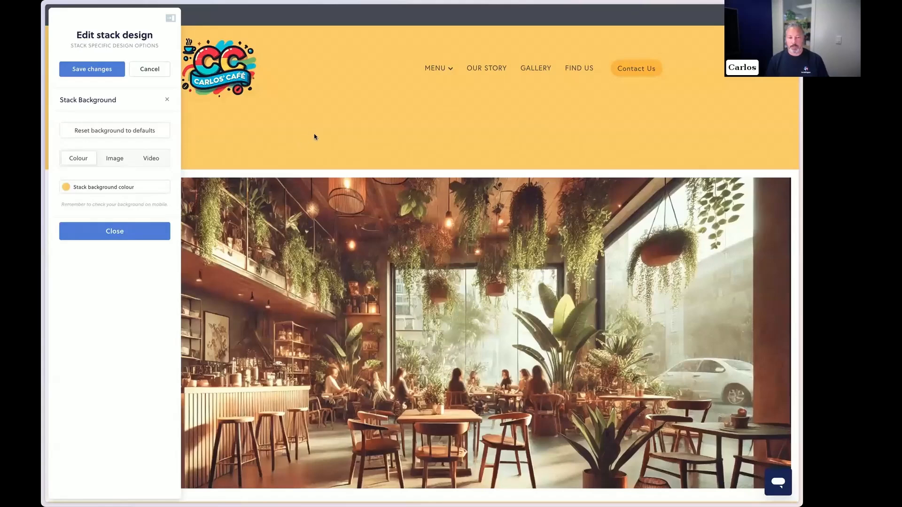
left_click(88, 71)
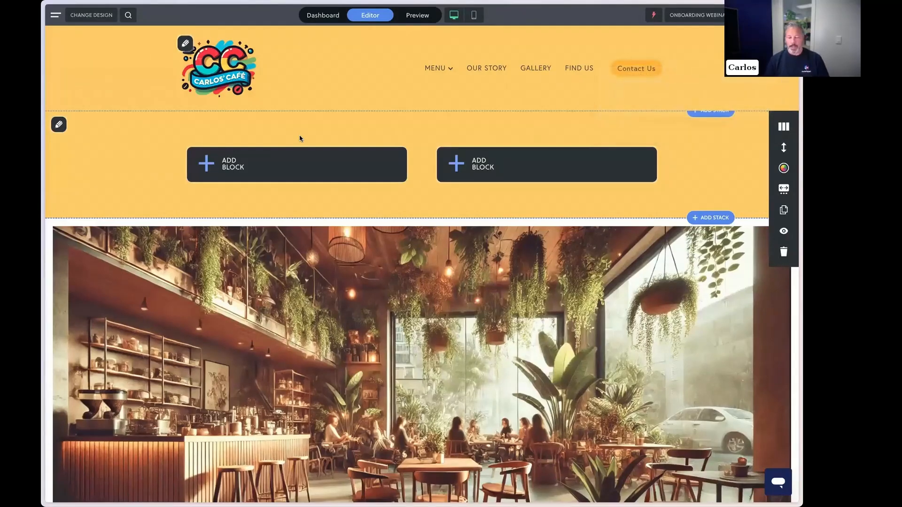
Reopen the new stack's design options and set the first column's background to the dark grey brand colour #454343.
scroll(321, 159, "down", 9)
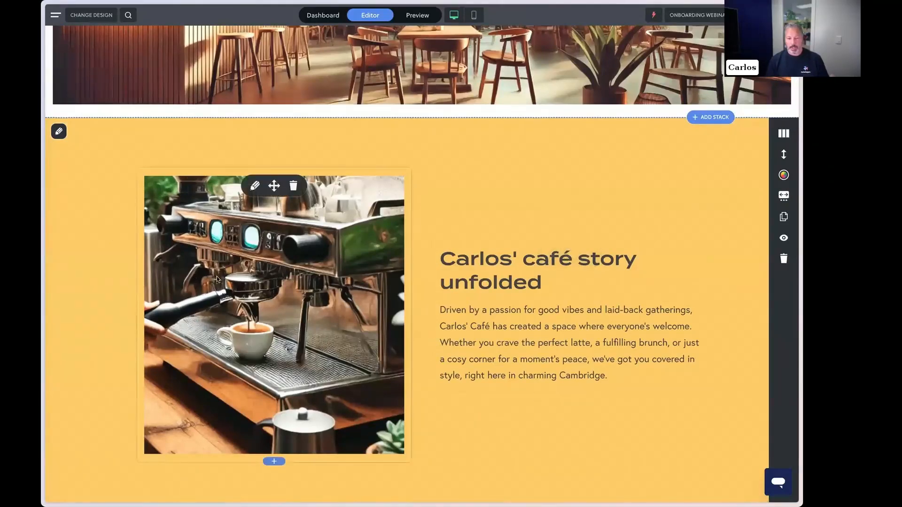
scroll(453, 293, "up", 9)
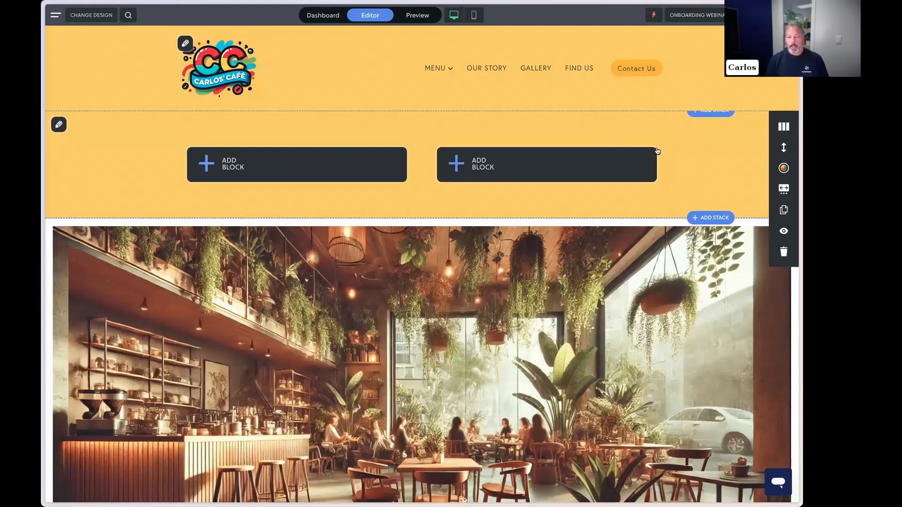
left_click(783, 169)
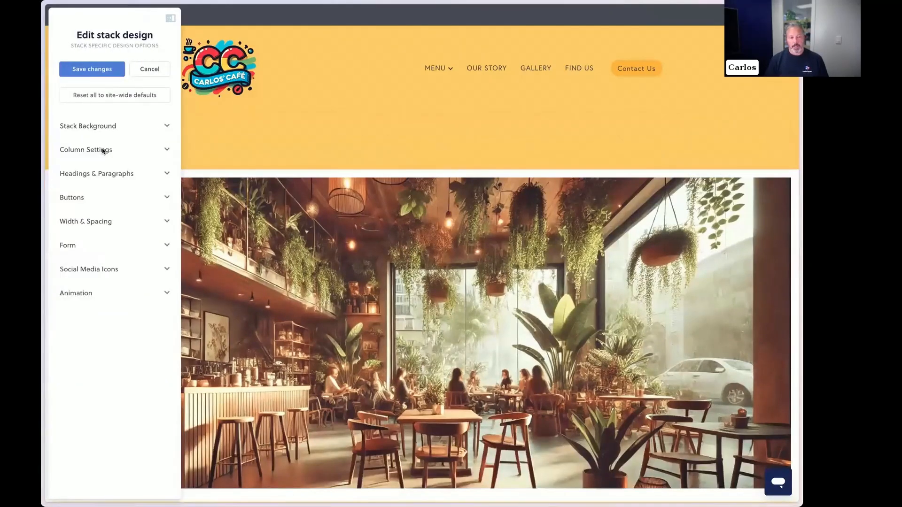
left_click(102, 151)
left_click(144, 133)
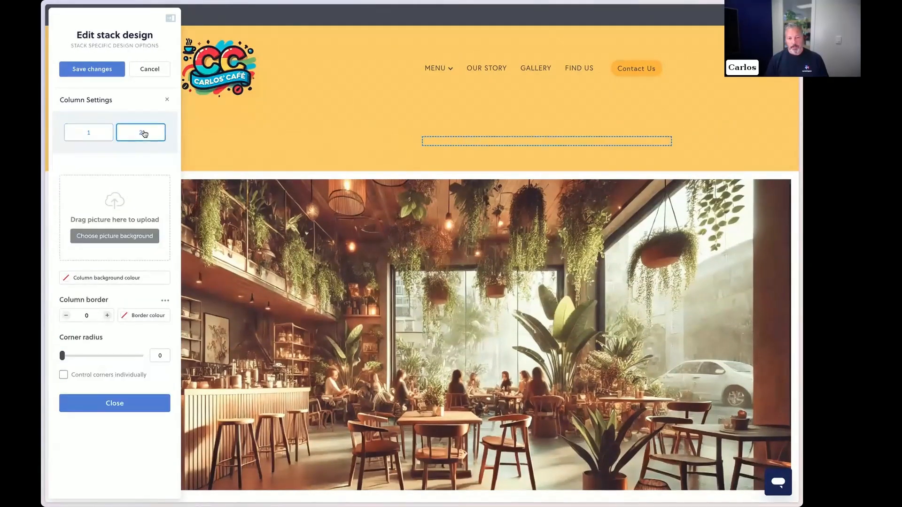
left_click(90, 132)
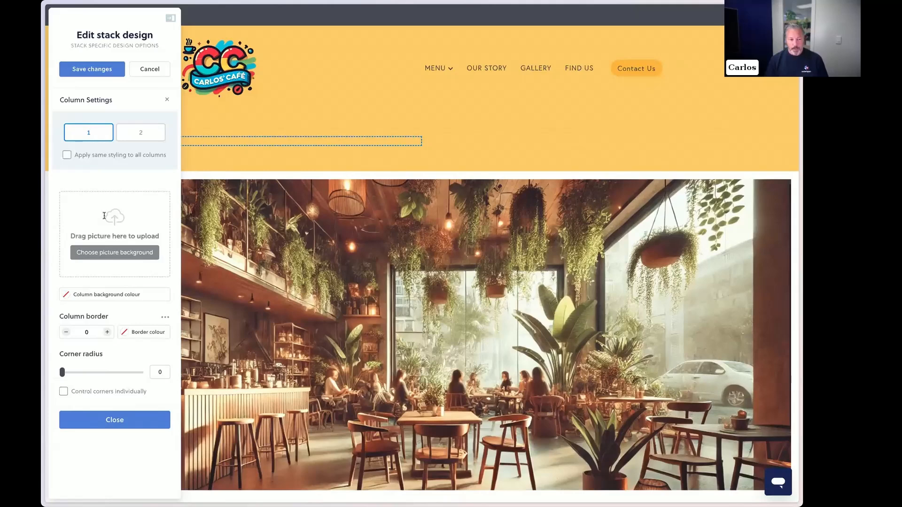
left_click(107, 295)
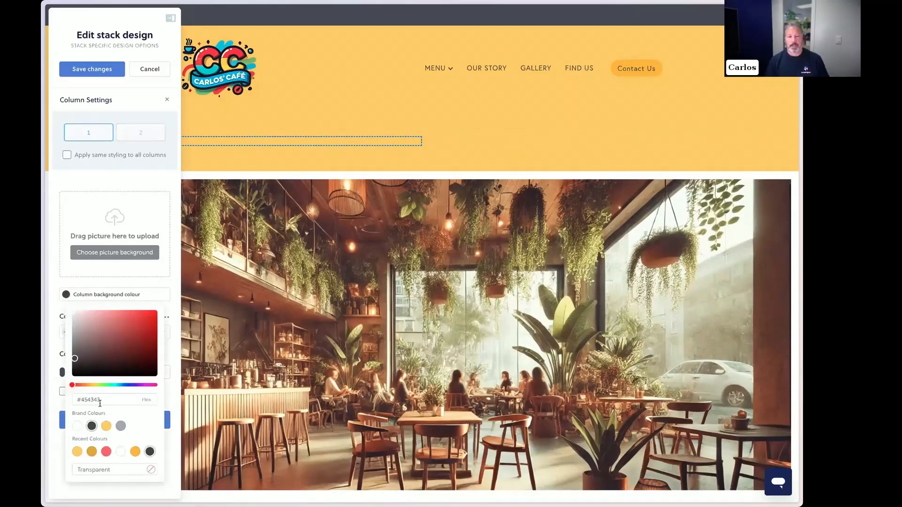
left_click(92, 426)
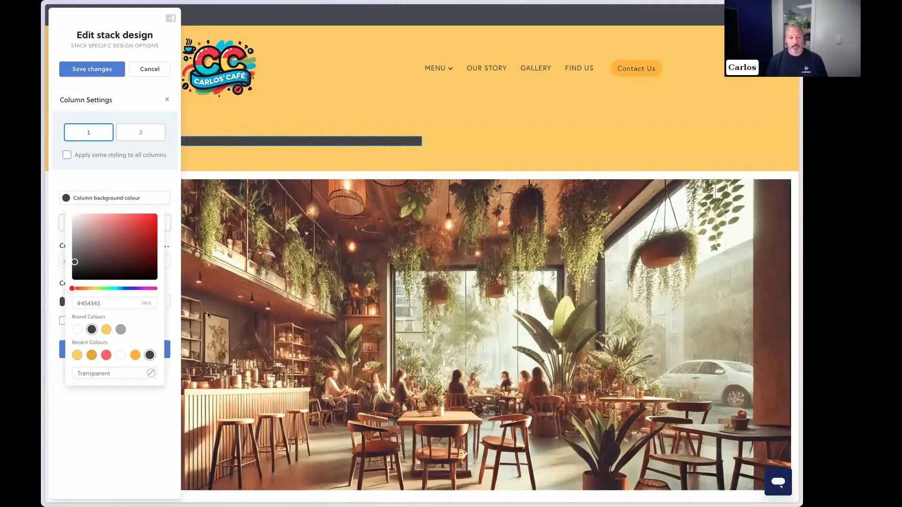
Set the second column's background to the light grey brand colour #A4A4B3.
left_click(134, 136)
left_click(123, 280)
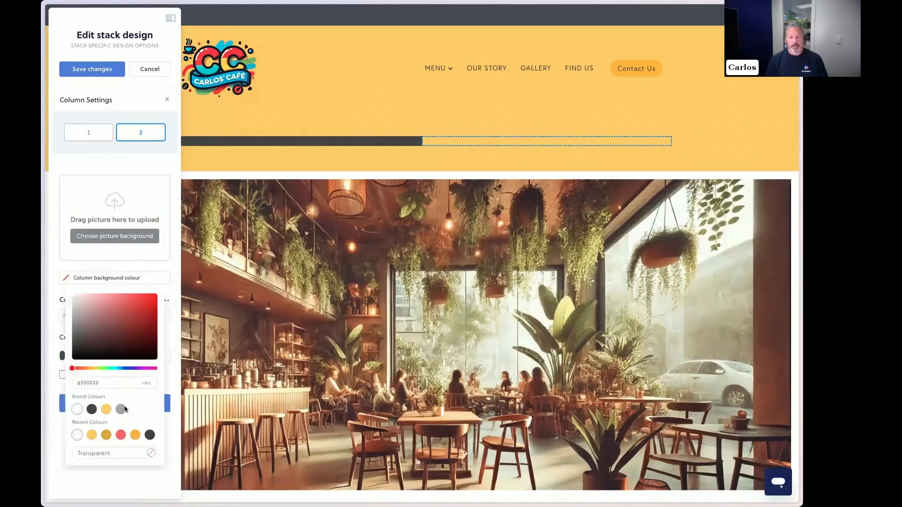
left_click(121, 409)
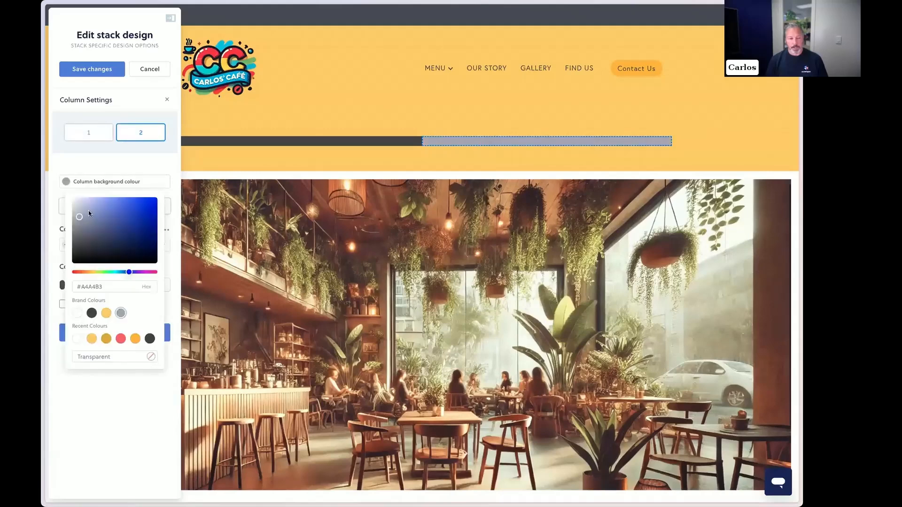
Remove the second column's background and reapply the light grey brand colour to it.
left_click(95, 137)
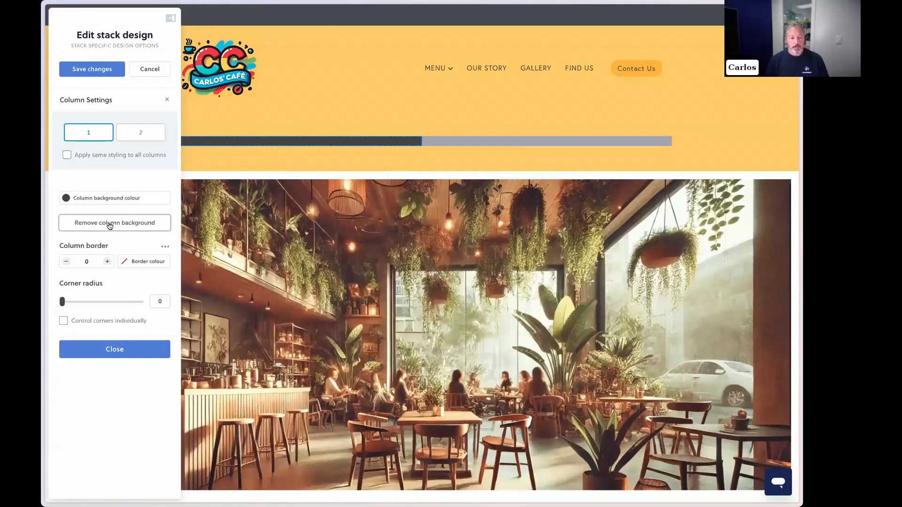
left_click(137, 136)
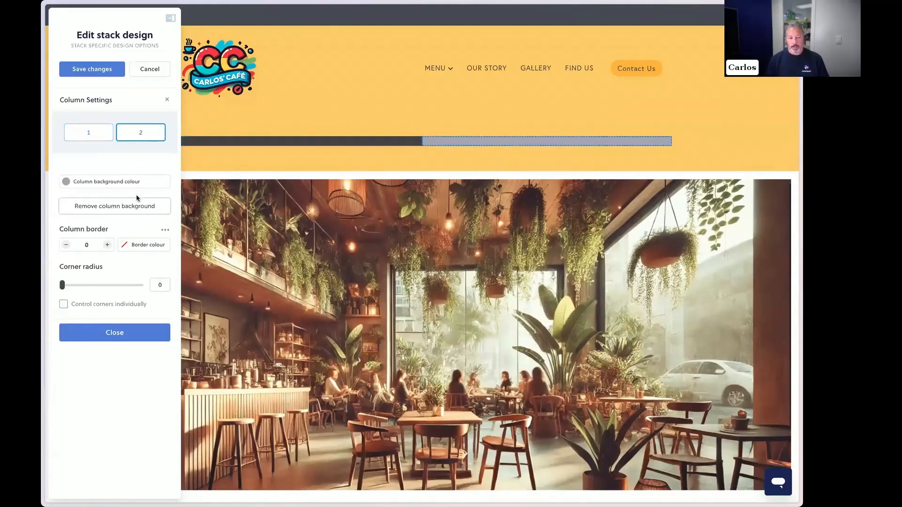
left_click(131, 207)
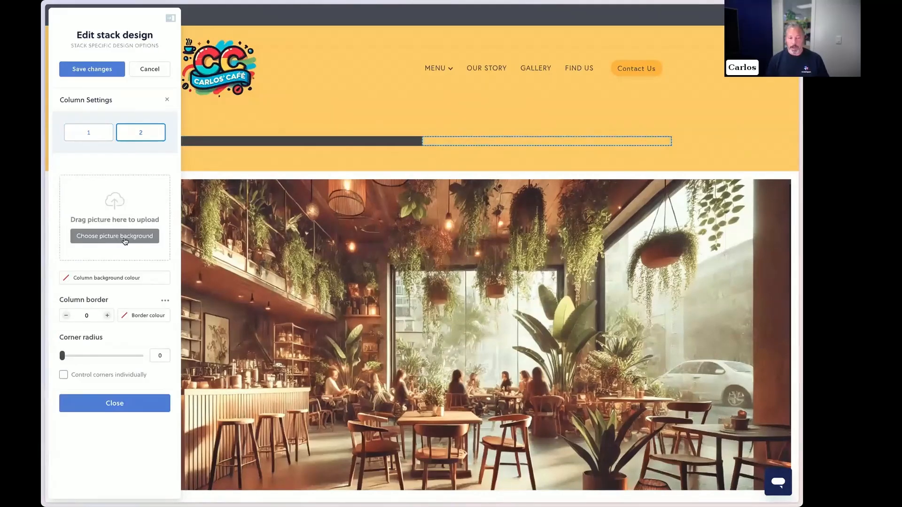
left_click(124, 281)
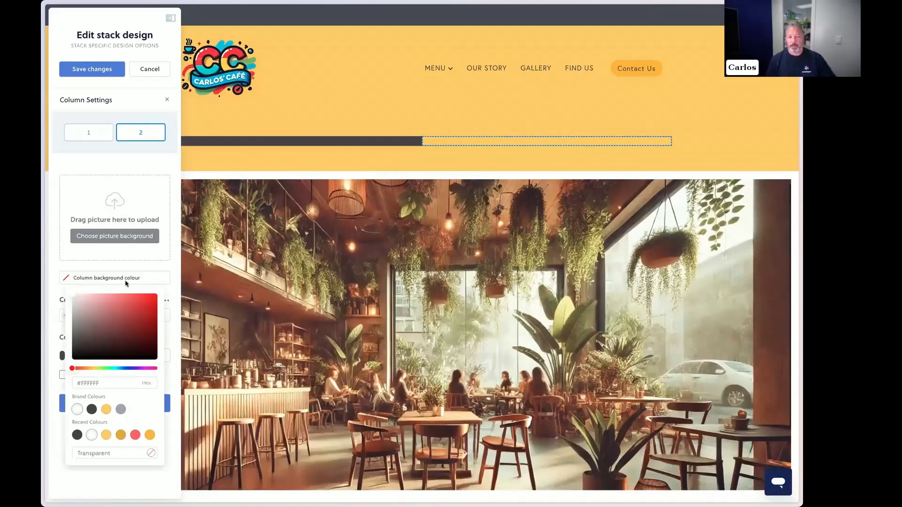
left_click(121, 410)
left_click(127, 189)
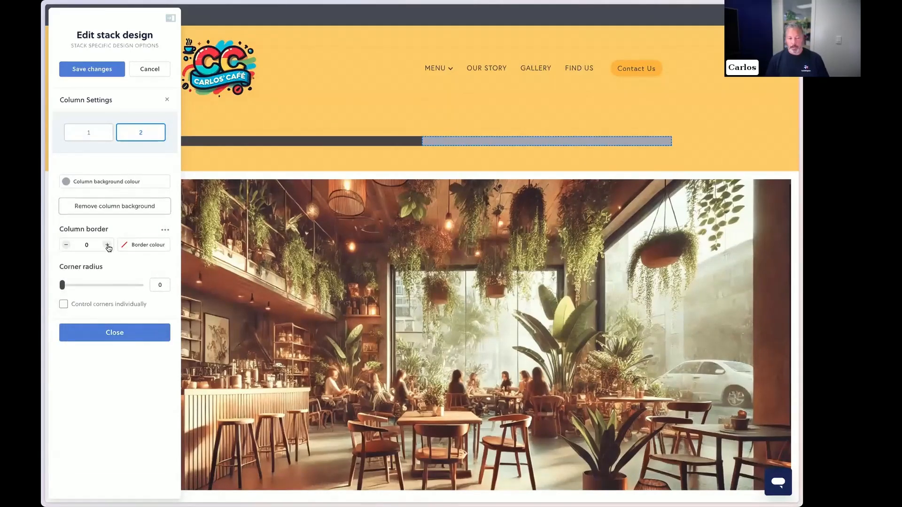
Control the second column's corners individually, set the top left and top right radius to 50, and save the stack design.
left_click_drag(70, 285, 83, 285)
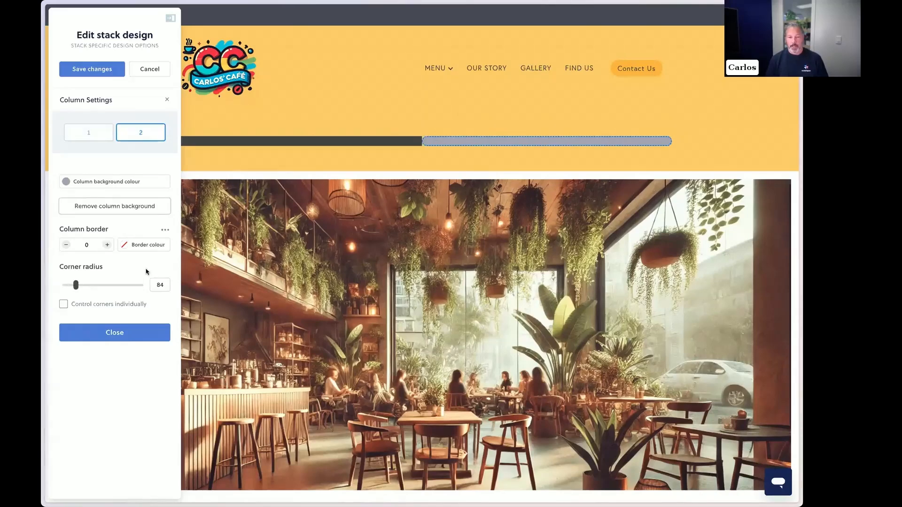
left_click(63, 304)
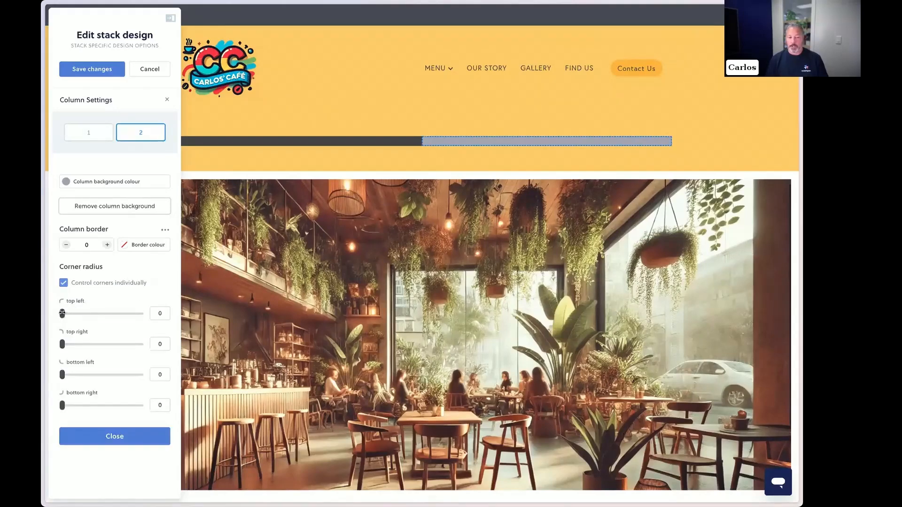
left_click(158, 313)
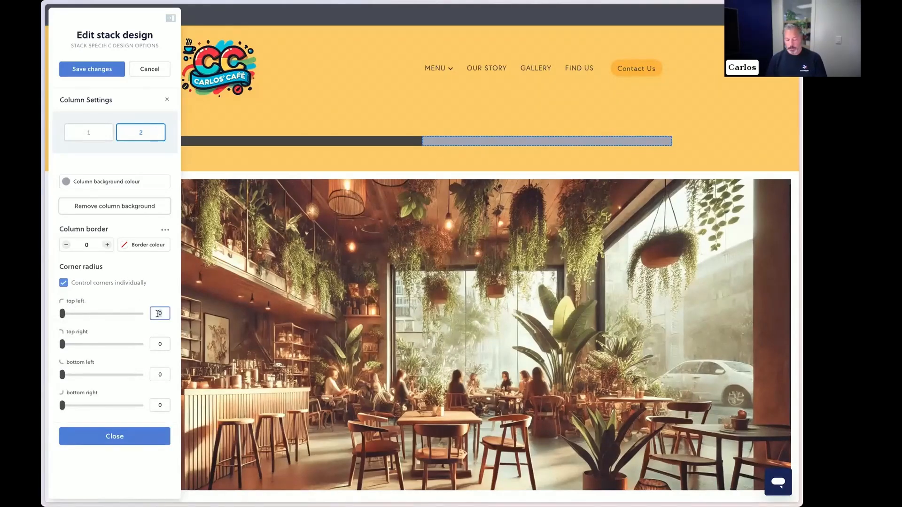
type("50")
left_click(159, 344)
type("50")
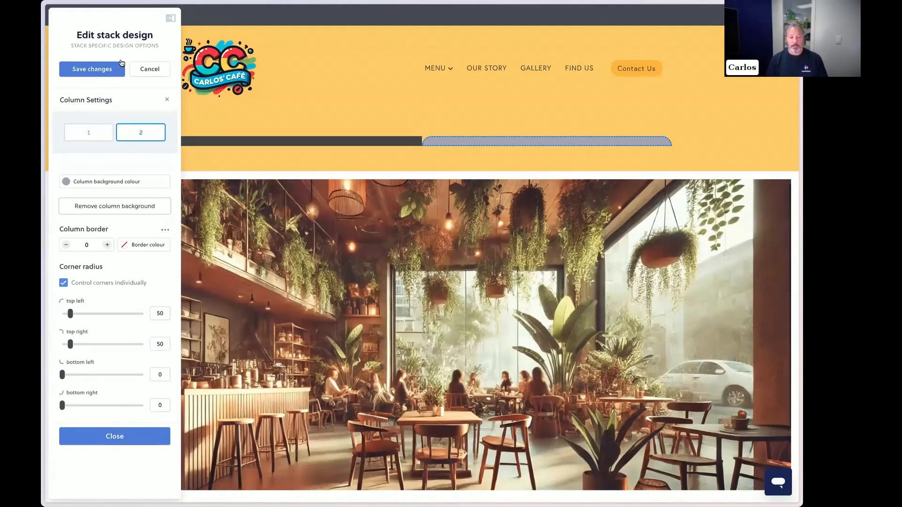
left_click(97, 69)
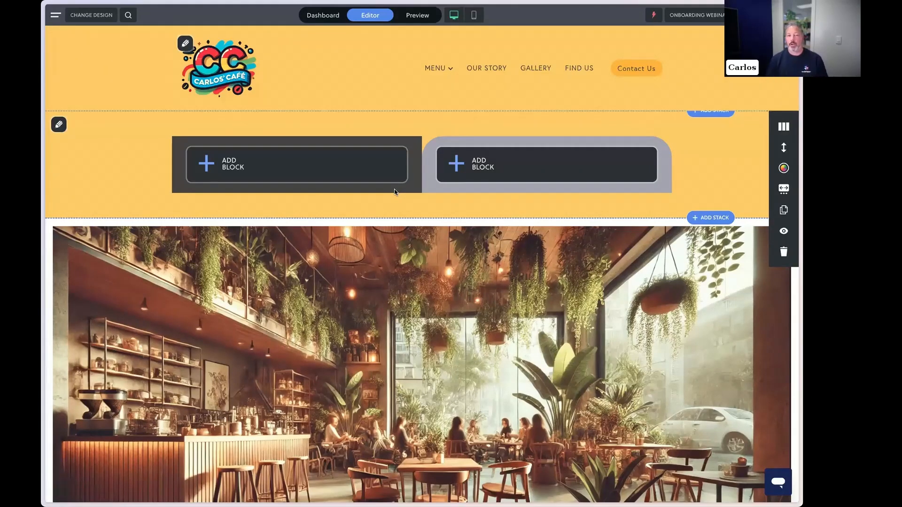
Add a text block to the stack's first column and save it without any content.
left_click(213, 169)
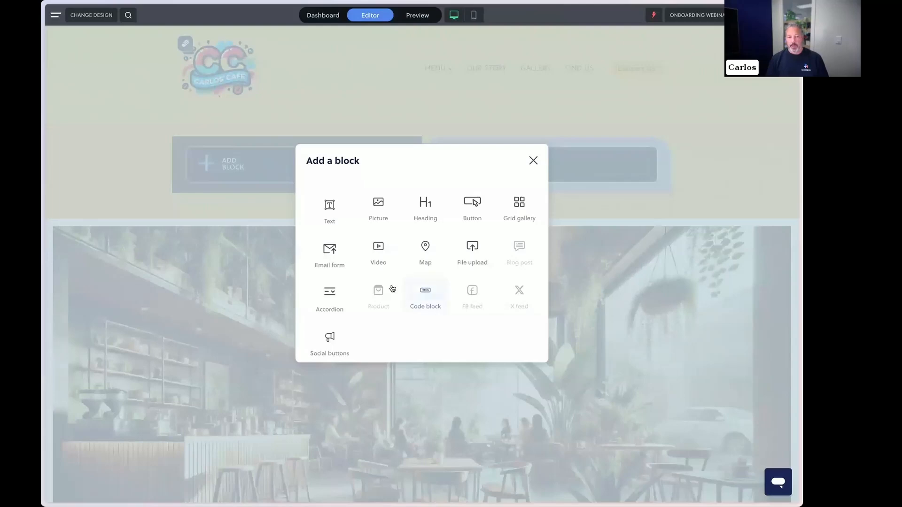
left_click(337, 214)
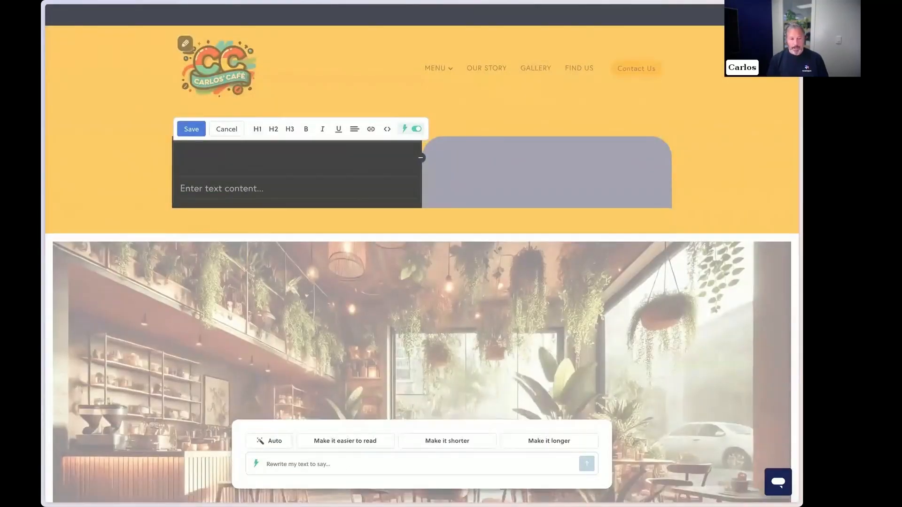
left_click(226, 187)
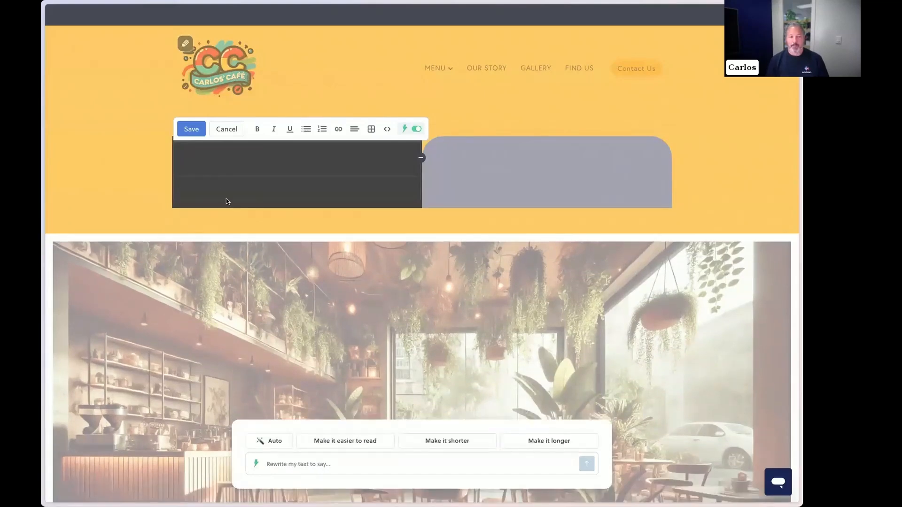
left_click(189, 129)
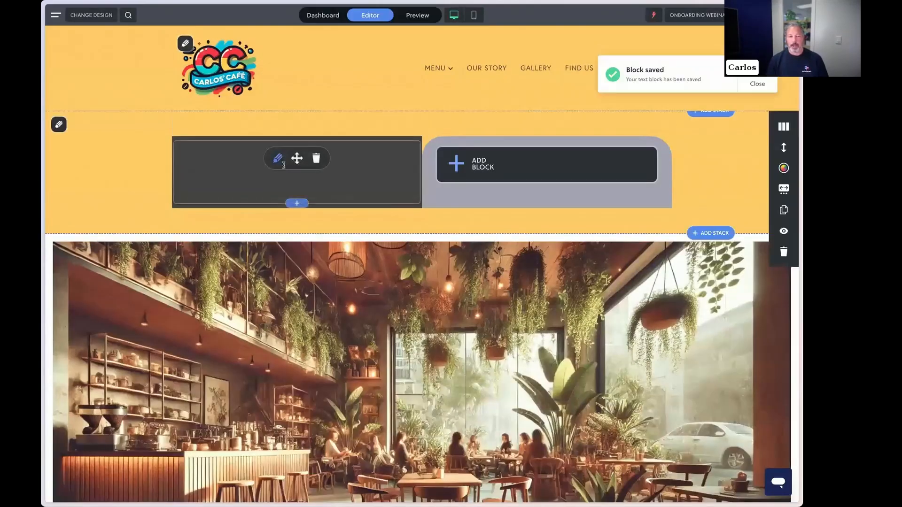
Add a text block to the second column, generate its heading and paragraph with Auto-write, and save the block.
left_click(456, 164)
left_click(324, 211)
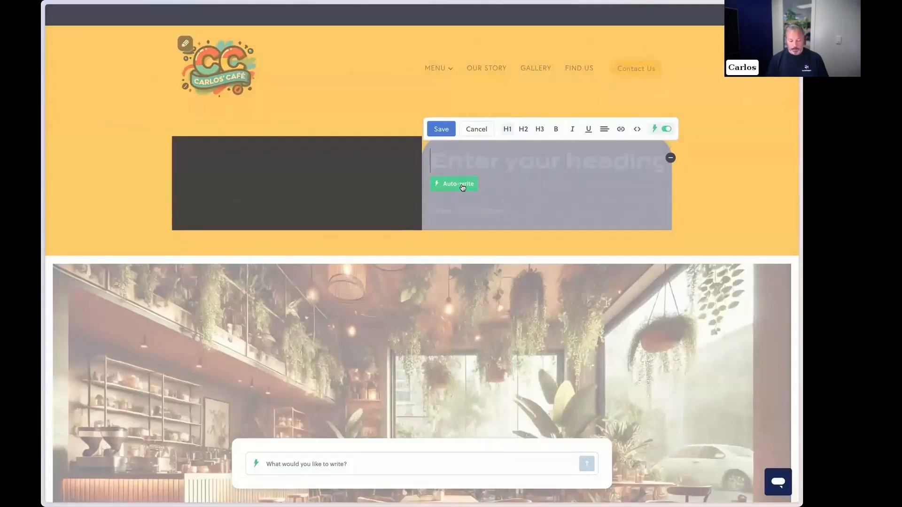
left_click(463, 187)
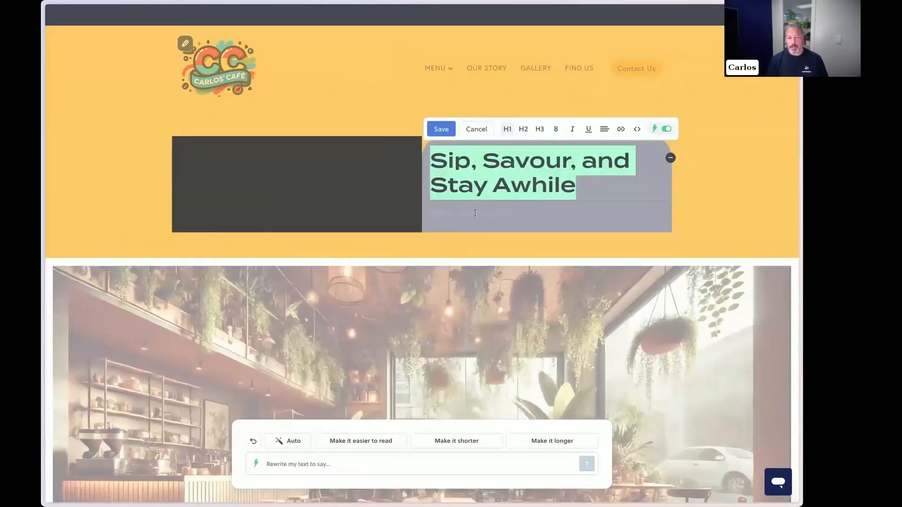
left_click(475, 216)
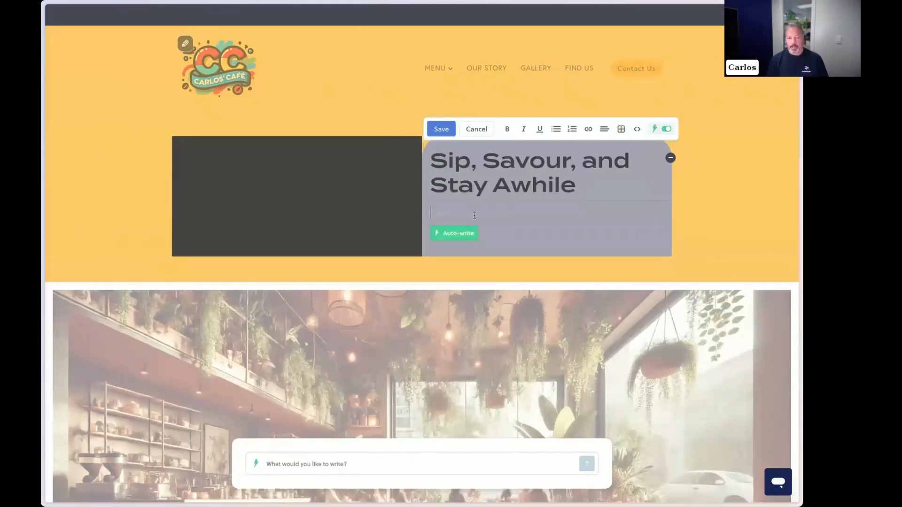
left_click(464, 234)
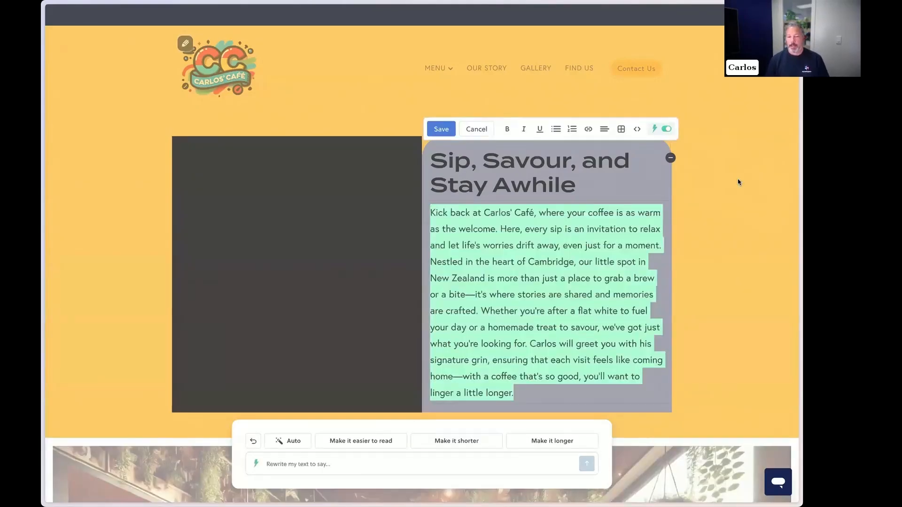
left_click(441, 130)
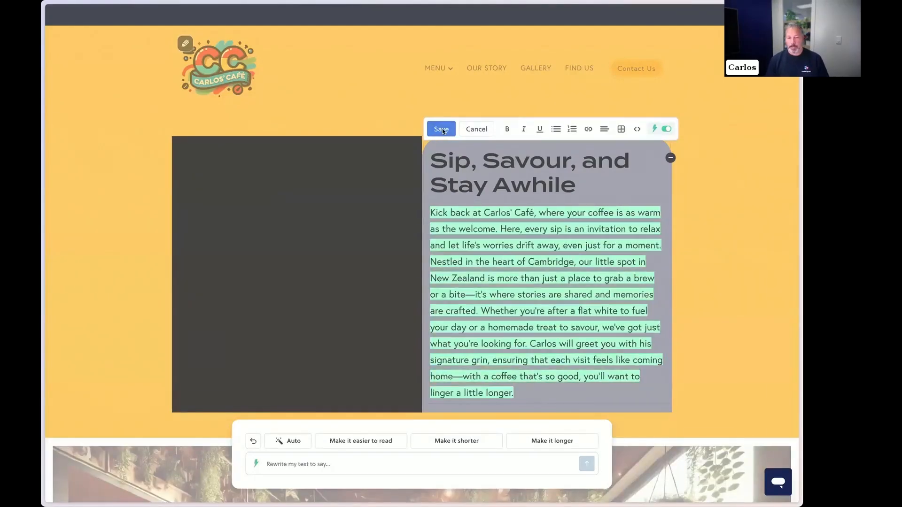
mouse_move(441, 165)
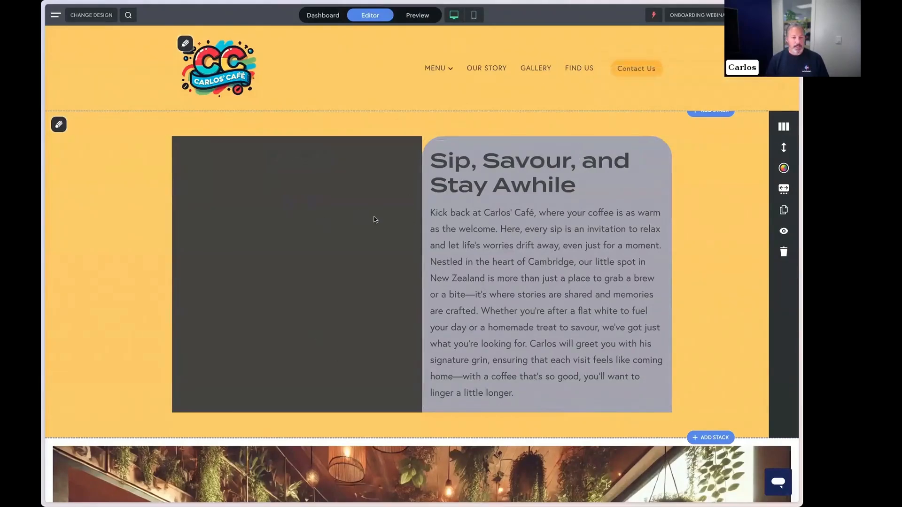
left_click_drag(480, 237, 563, 388)
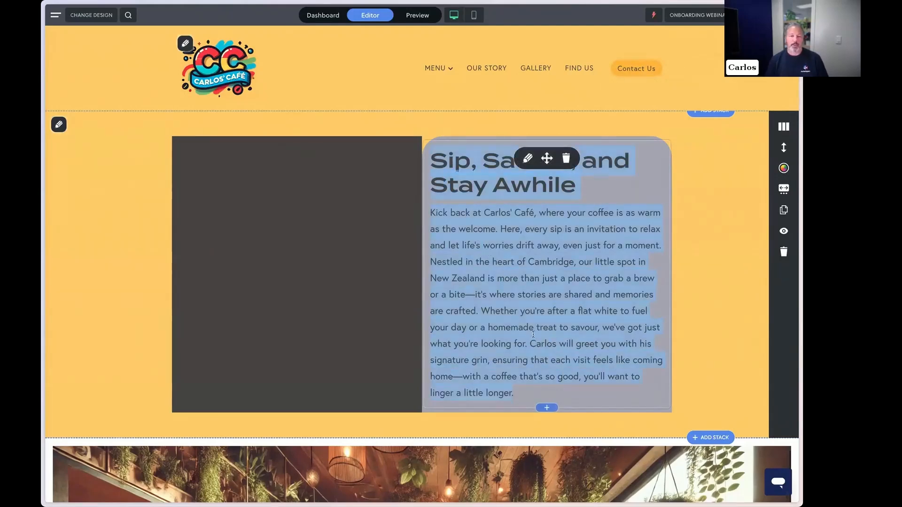
left_click(446, 237)
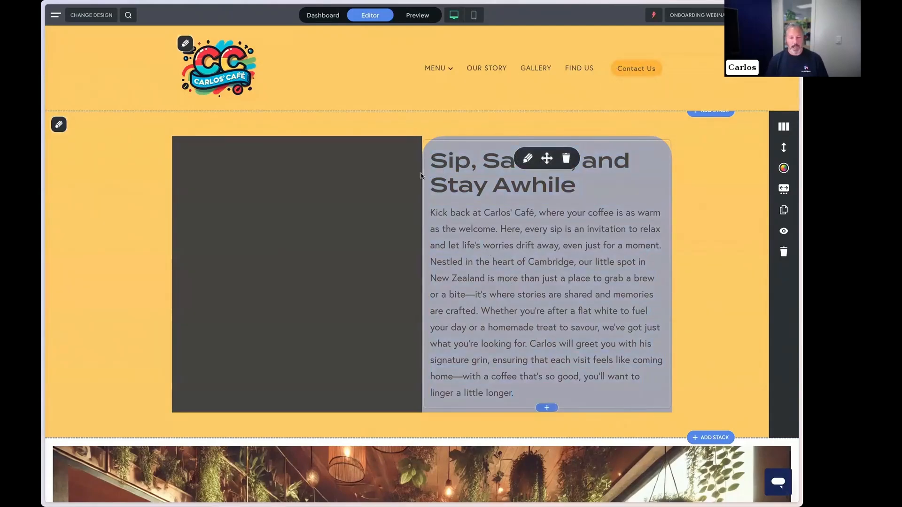
left_click_drag(195, 154, 380, 196)
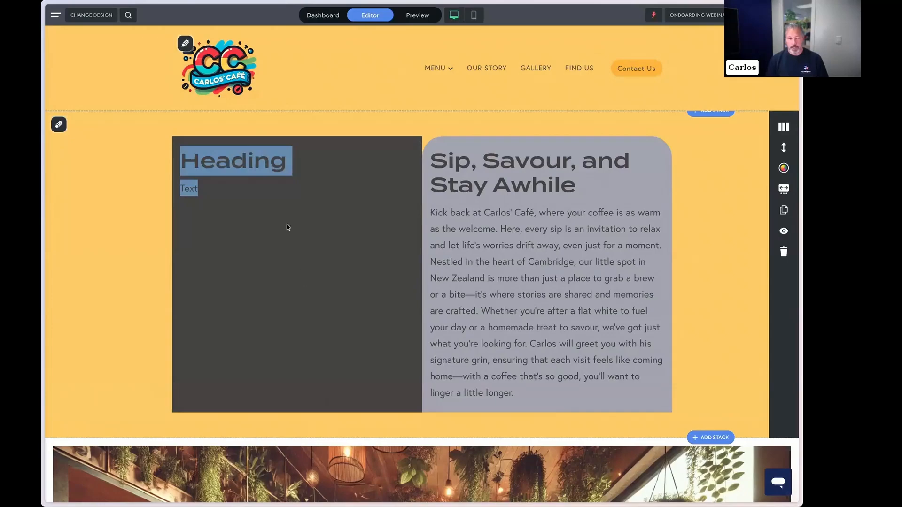
left_click(315, 160)
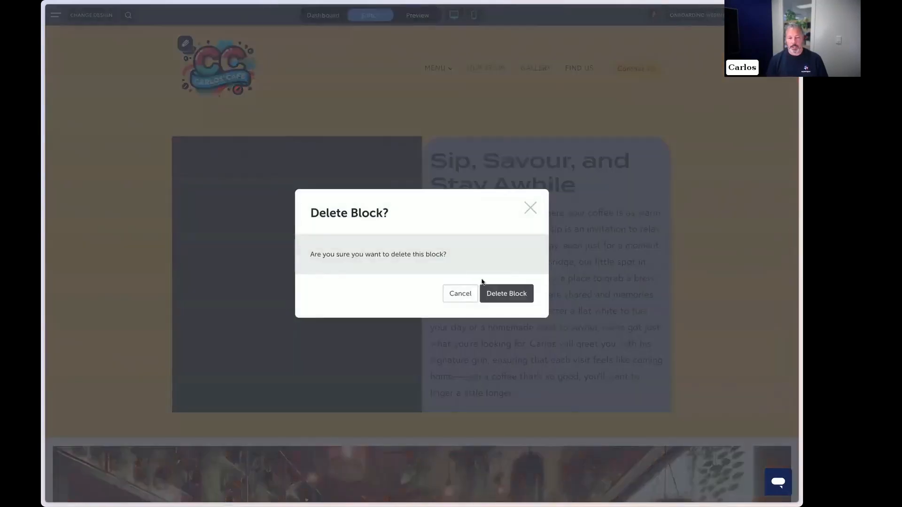
left_click(459, 293)
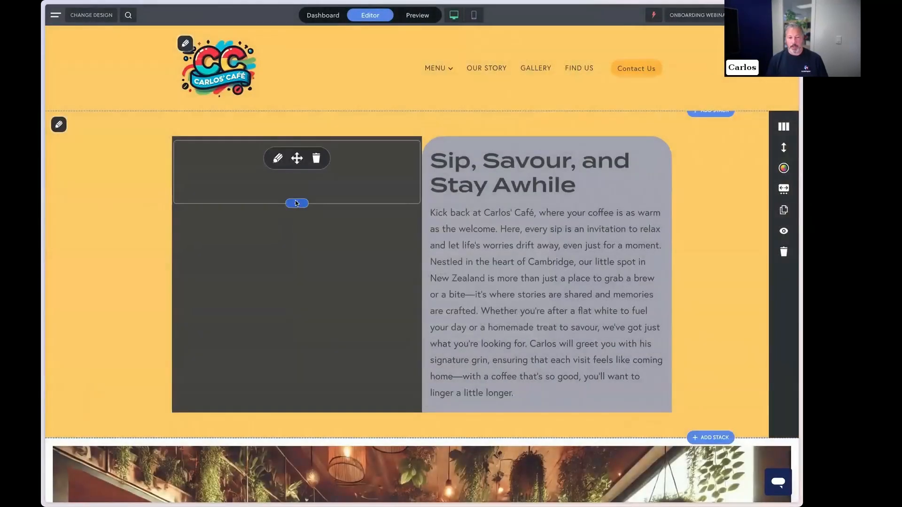
Add a picture block below the first column's empty text block, shrink the picture to about half its size, and save the block.
left_click(297, 203)
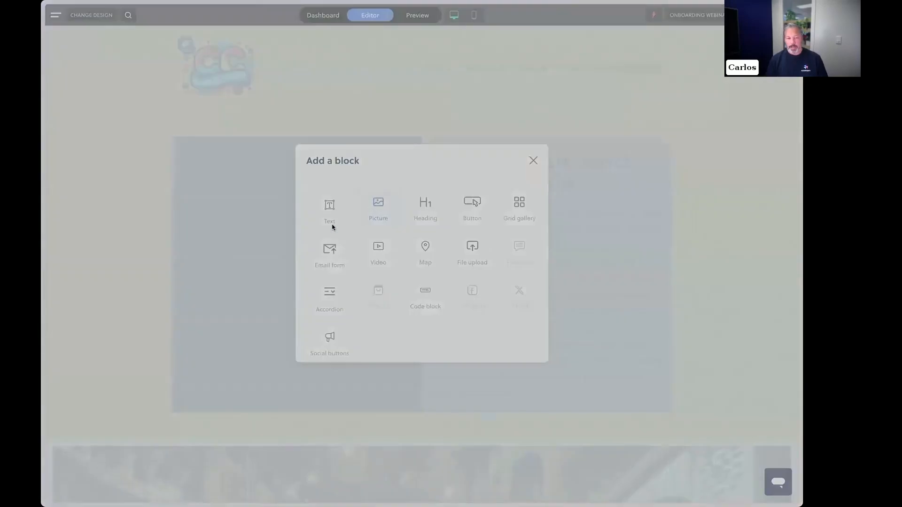
left_click(268, 231)
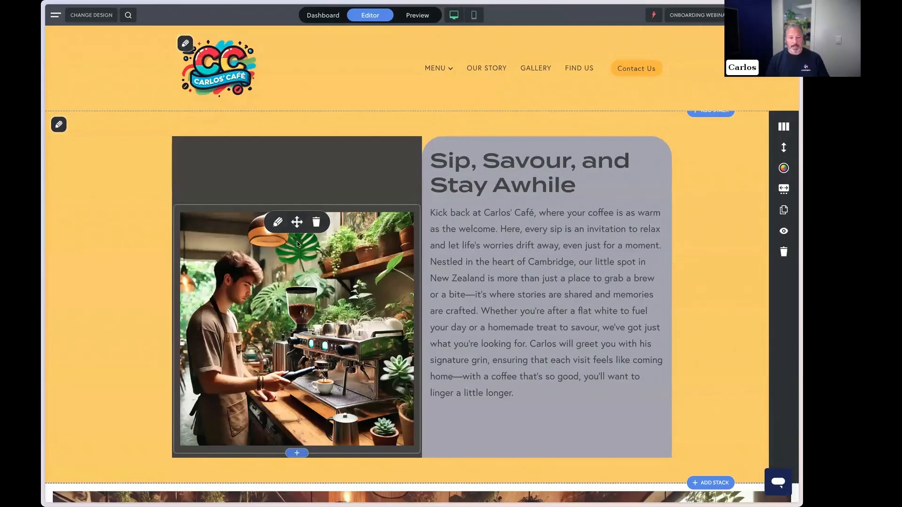
left_click(277, 222)
left_click_drag(297, 446, 297, 327)
left_click(401, 226)
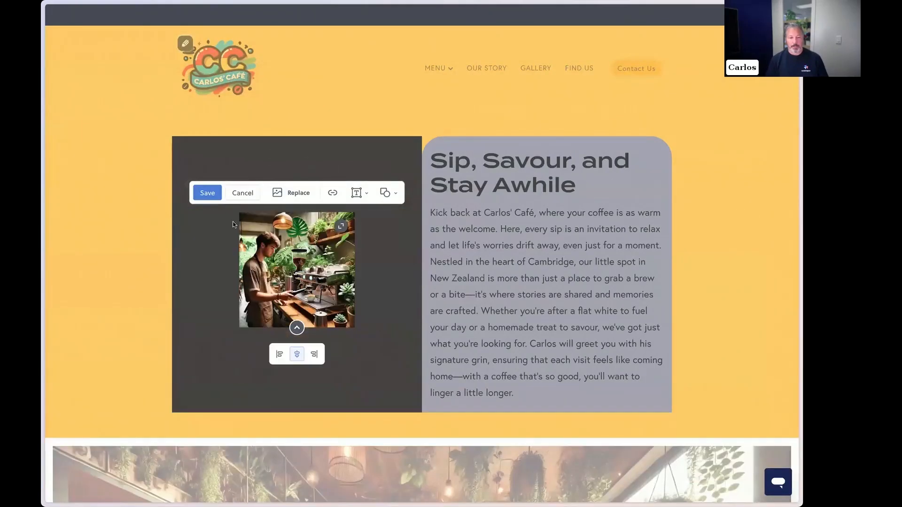
left_click(207, 192)
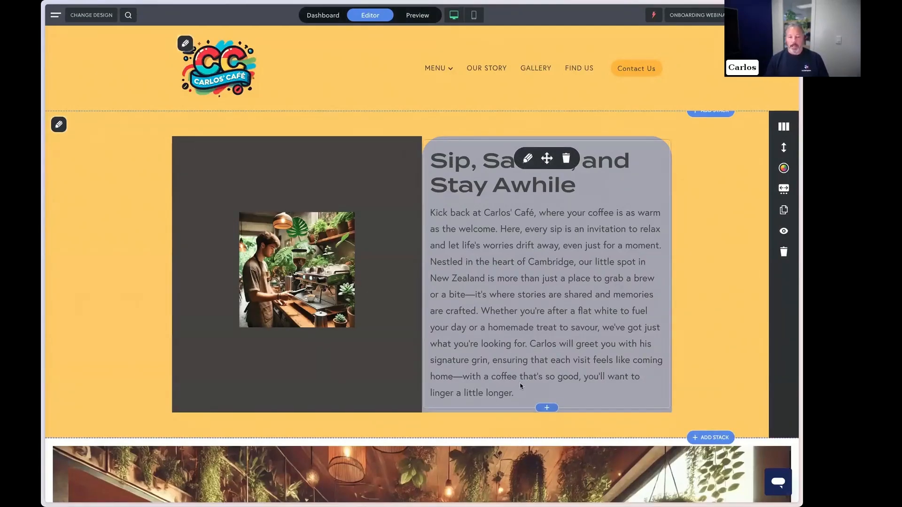
Look through the home page's stacks down to the "Every cup and bite served with heart" section and return to the two-column stack.
scroll(513, 313, "down", 6)
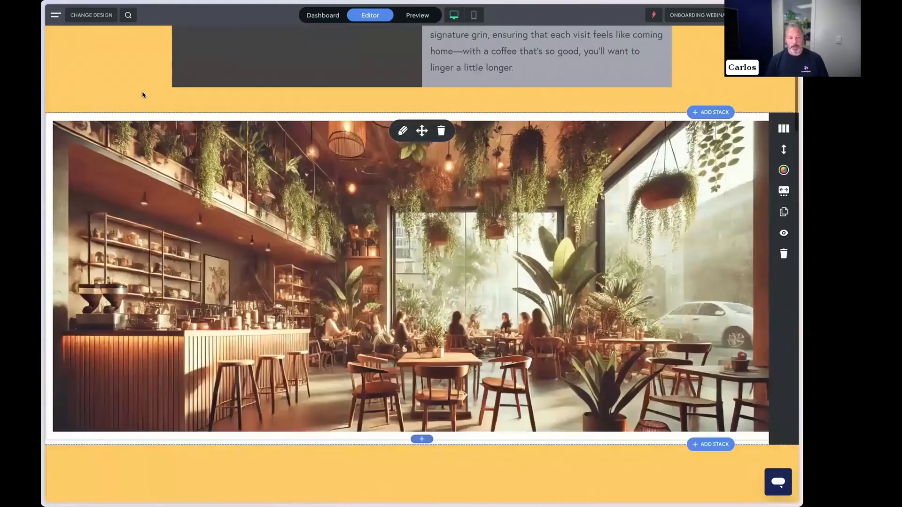
scroll(138, 103, "down", 1)
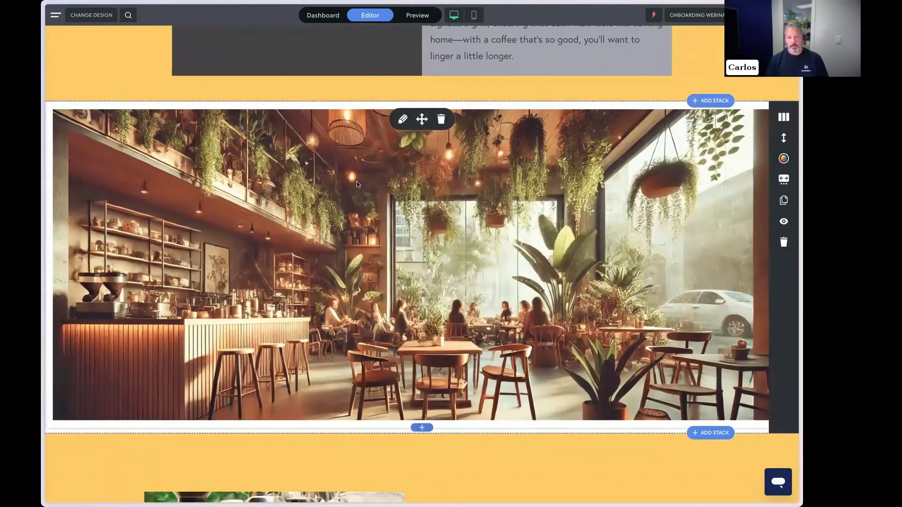
scroll(357, 190, "down", 6)
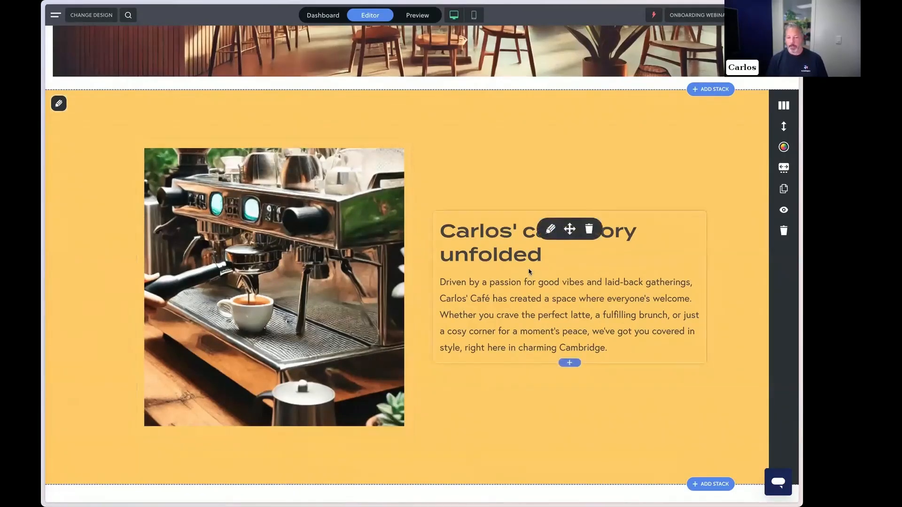
scroll(518, 263, "down", 8)
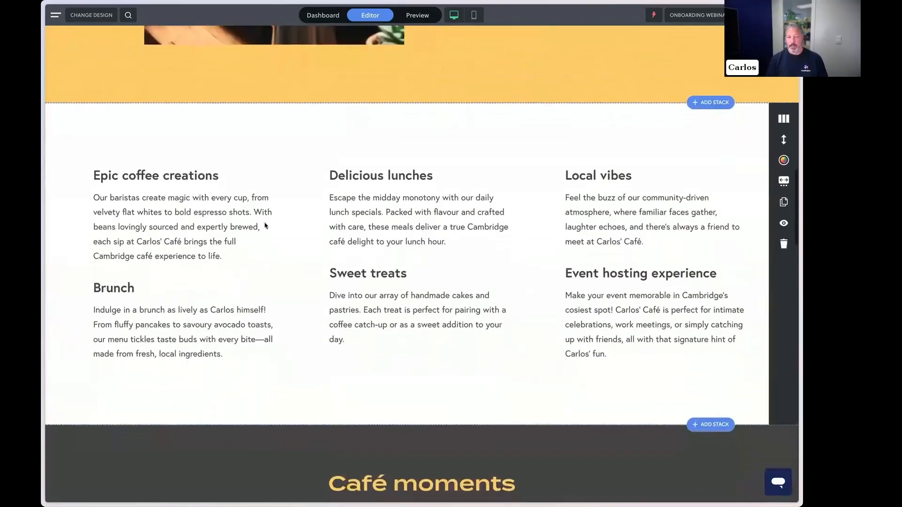
scroll(502, 245, "down", 5)
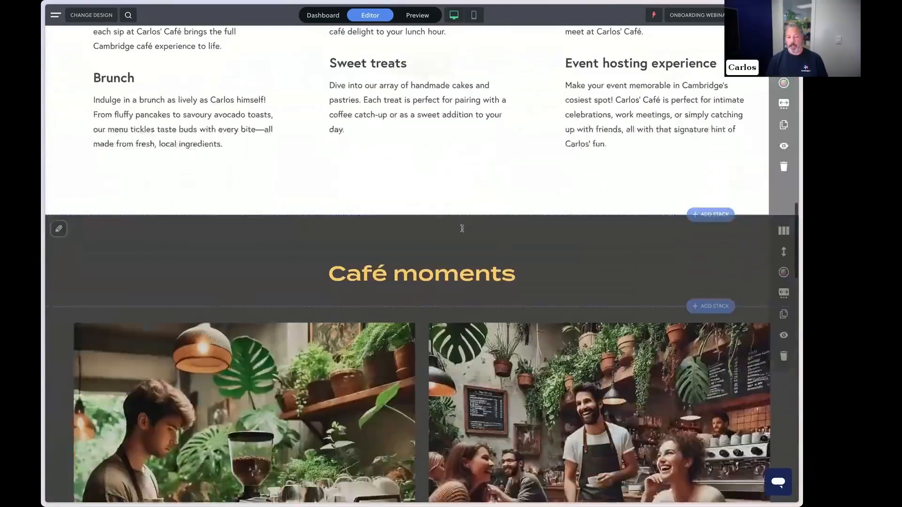
scroll(501, 334, "down", 12)
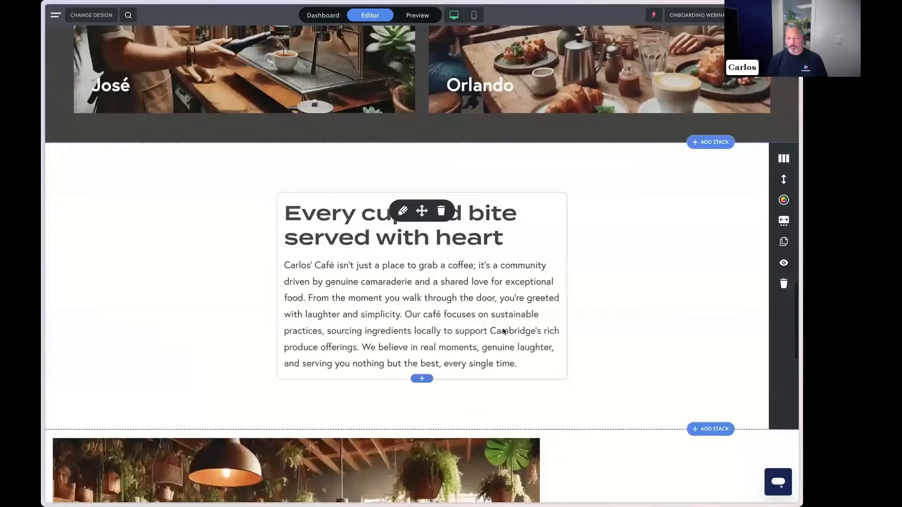
scroll(502, 325, "up", 20)
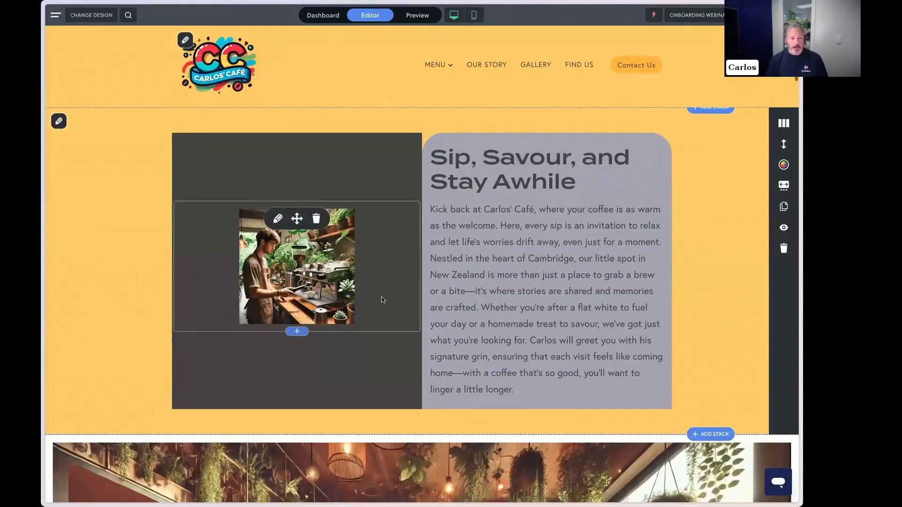
scroll(381, 300, "down", 1)
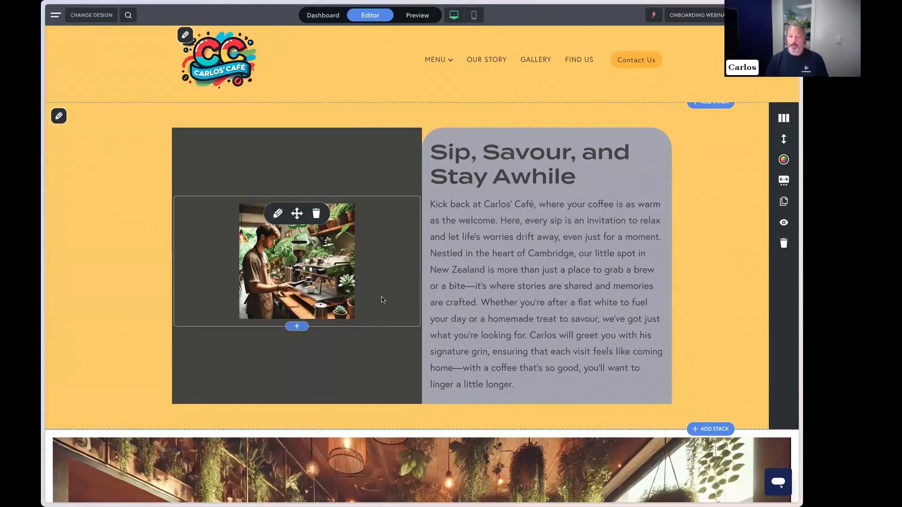
left_click(296, 167)
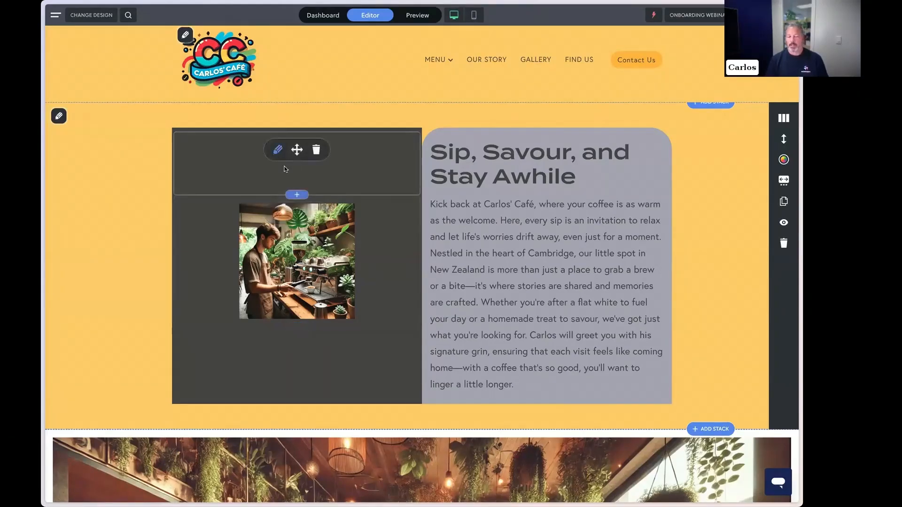
left_click(405, 200)
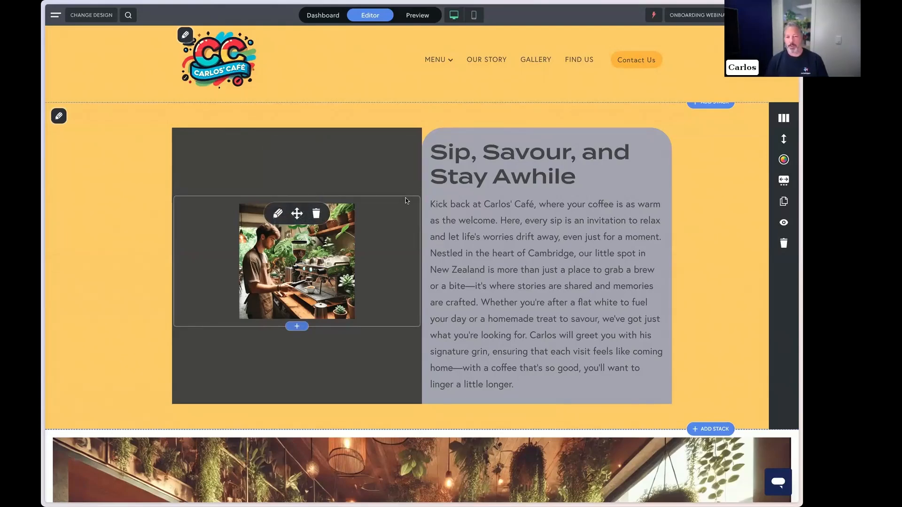
left_click(303, 136)
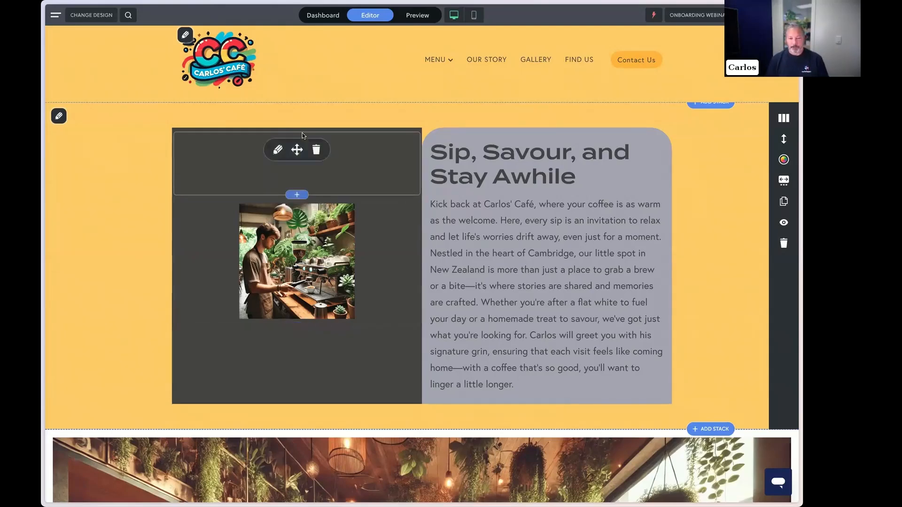
Open the brand section of the sitewide design settings and examine its logo options and brand colours.
left_click(91, 15)
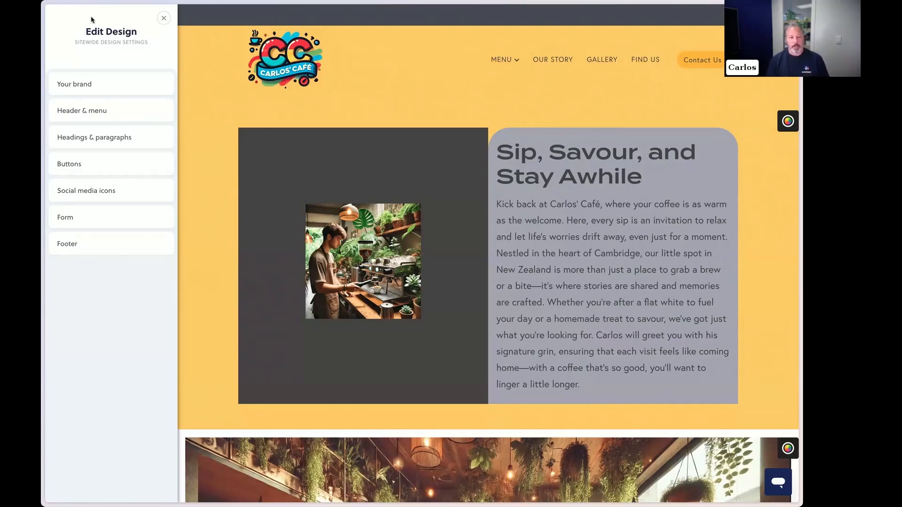
left_click(106, 85)
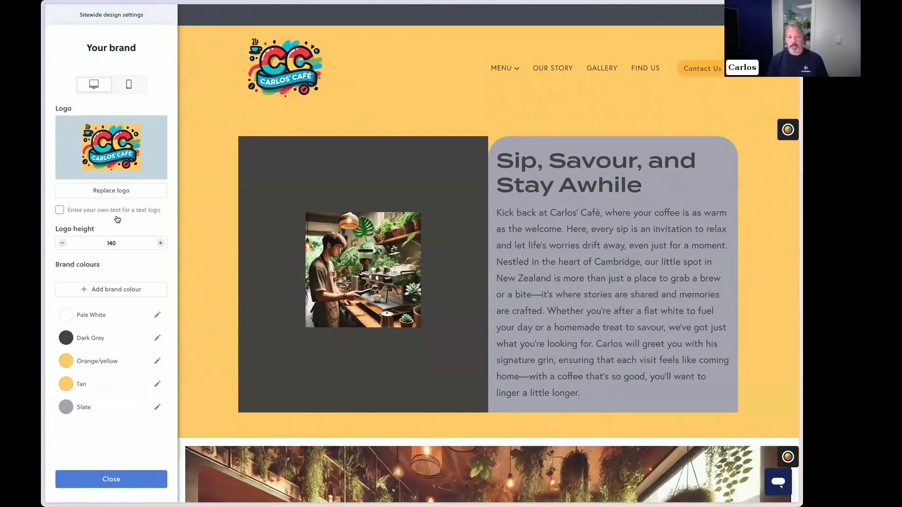
scroll(119, 307, "down", 1)
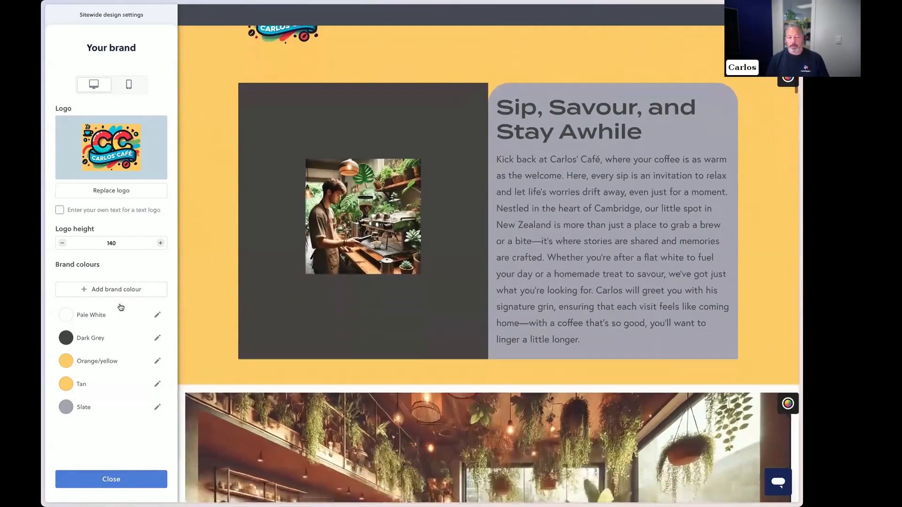
scroll(122, 309, "up", 1)
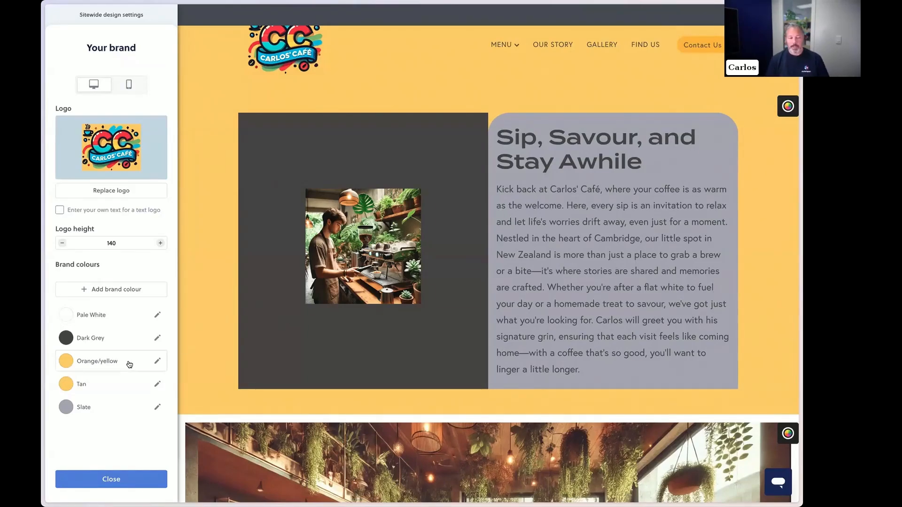
scroll(130, 365, "down", 1)
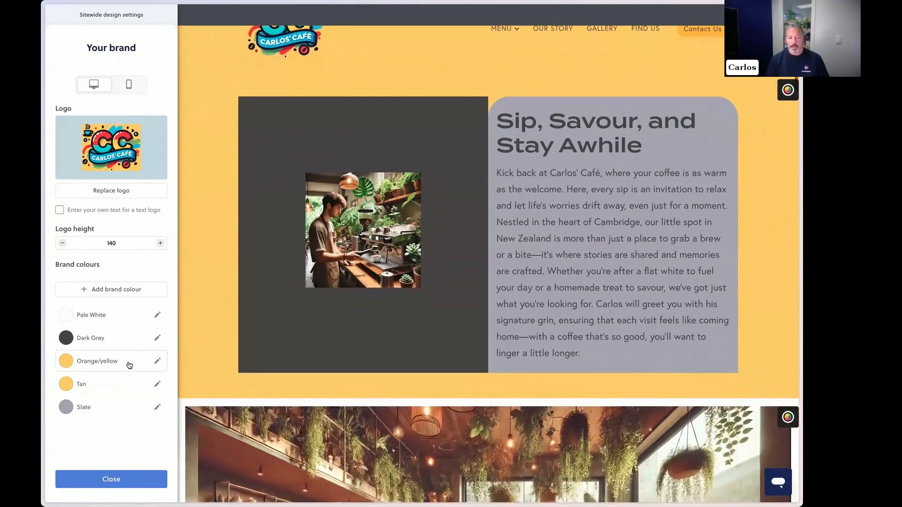
Try the paler shade #FCE495 for the Orange/yellow brand colour, and discard the sitewide design changes.
left_click(158, 361)
left_click_drag(261, 328, 212, 323)
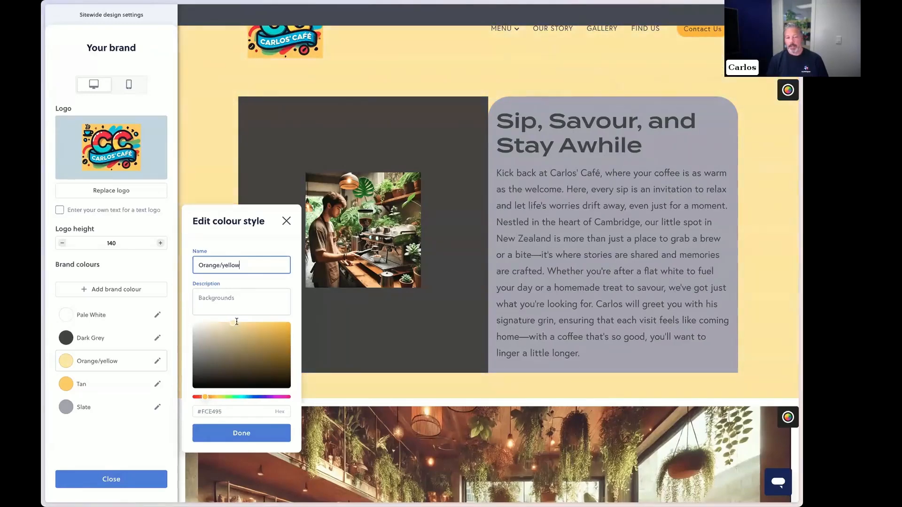
left_click(287, 221)
left_click(156, 18)
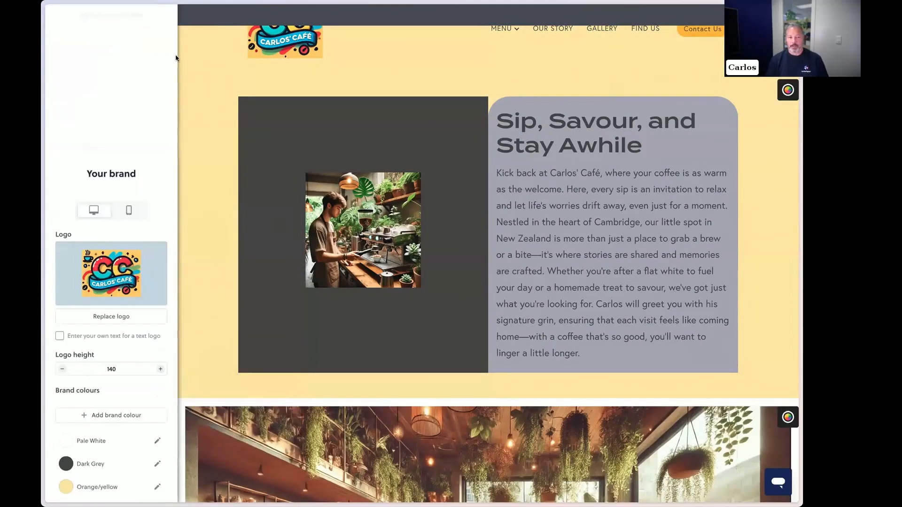
left_click(152, 69)
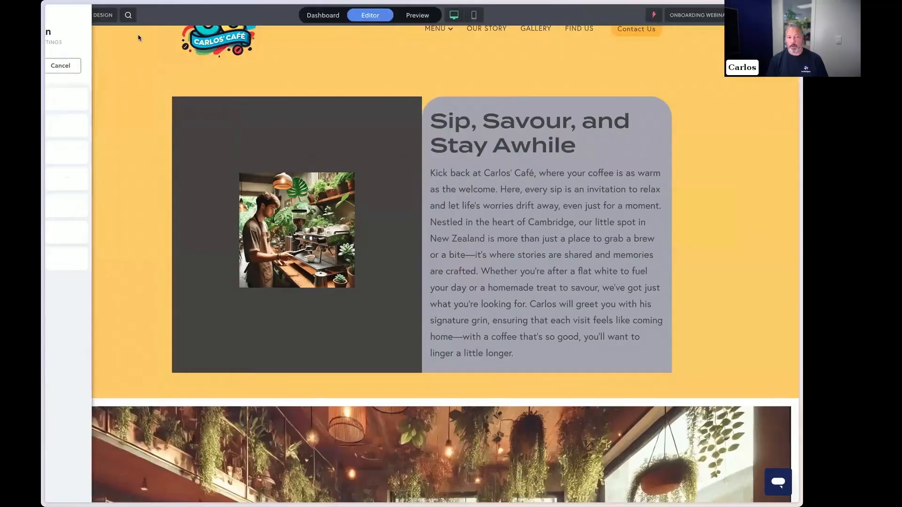
Reopen the sitewide design settings, look over the brand section, and return to the list of design sections.
left_click(101, 19)
left_click(106, 83)
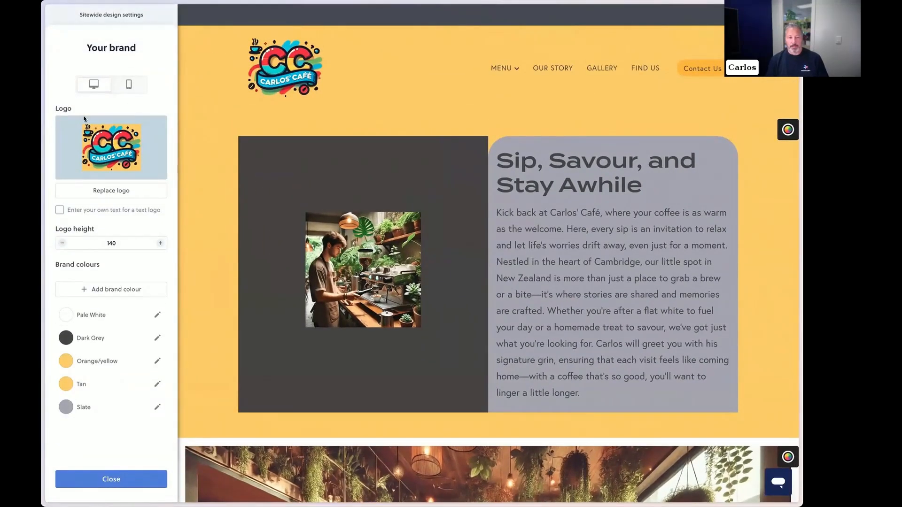
left_click(128, 24)
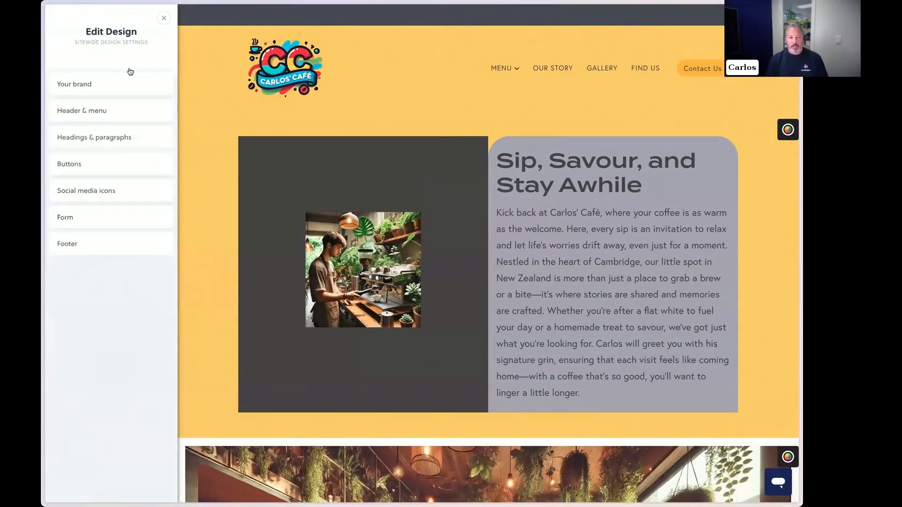
Try the centred-logo and hamburger-menu header layouts for the sitewide header, and restore the layout with the logo left and the full menu right.
left_click(93, 116)
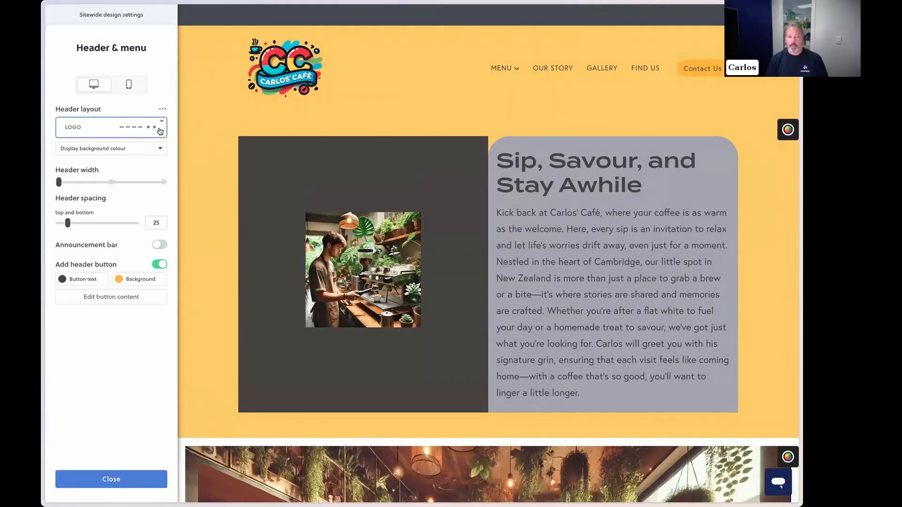
left_click(160, 131)
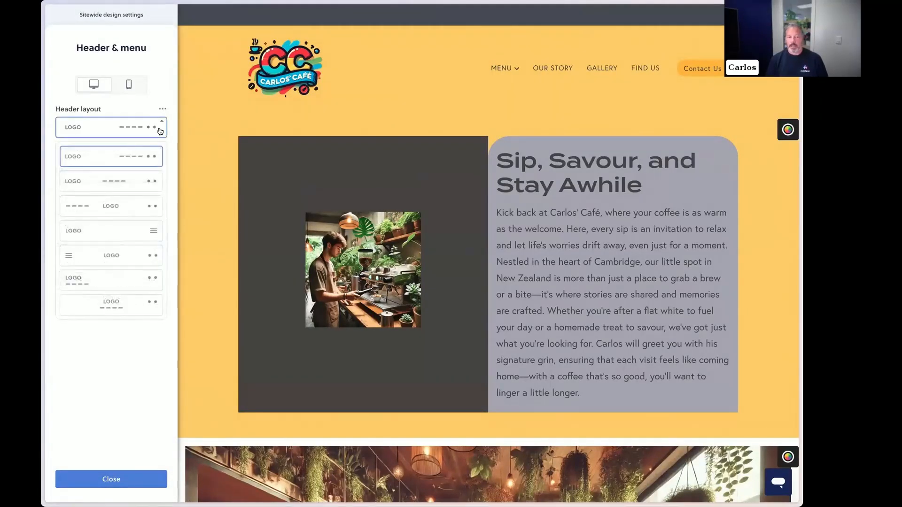
left_click(117, 205)
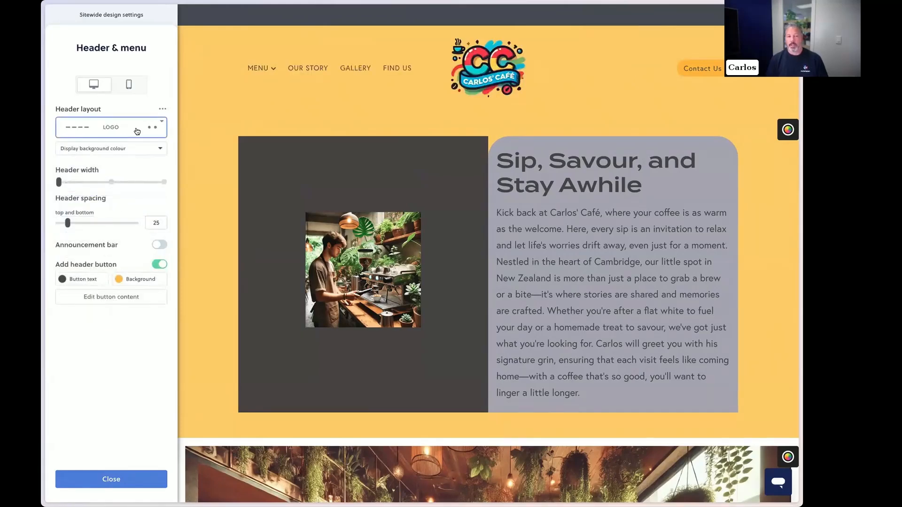
left_click(137, 131)
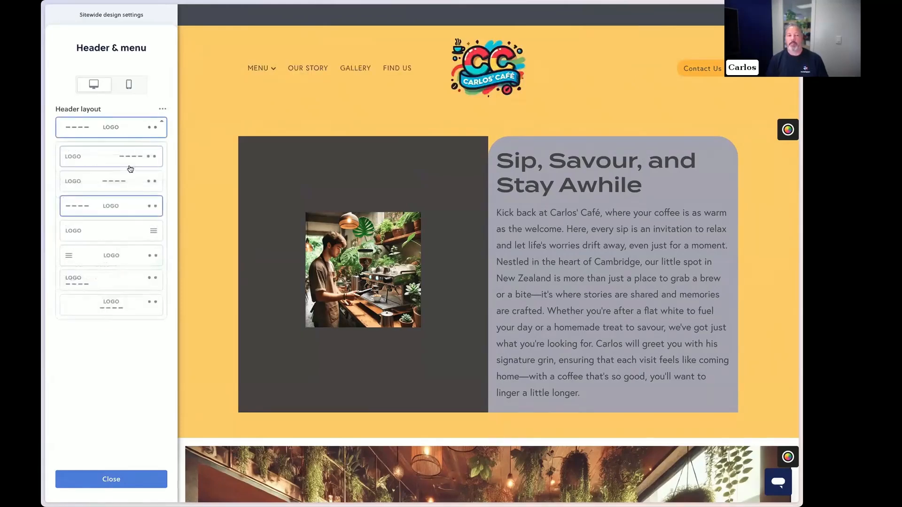
left_click(122, 234)
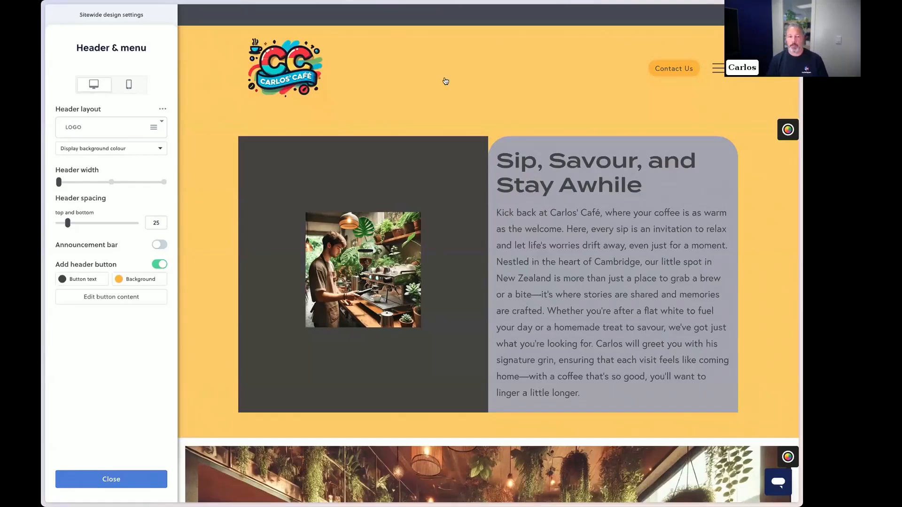
left_click(153, 132)
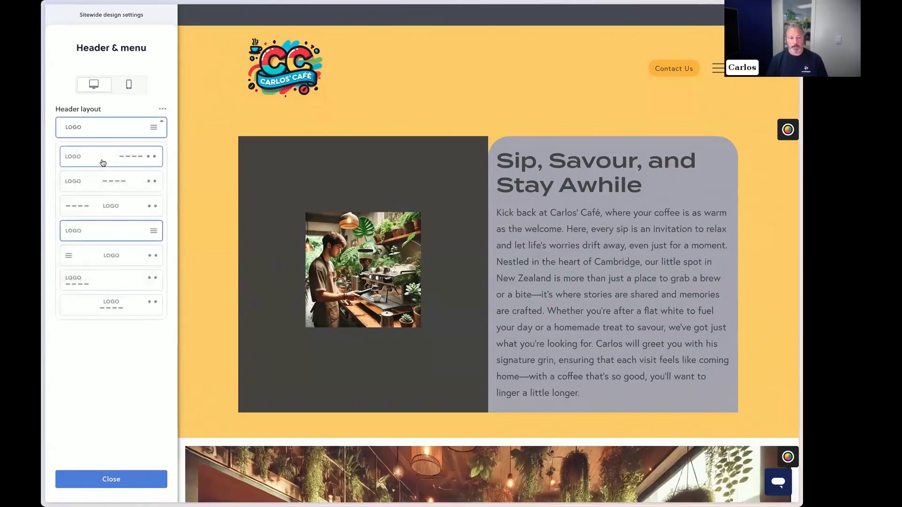
left_click(125, 159)
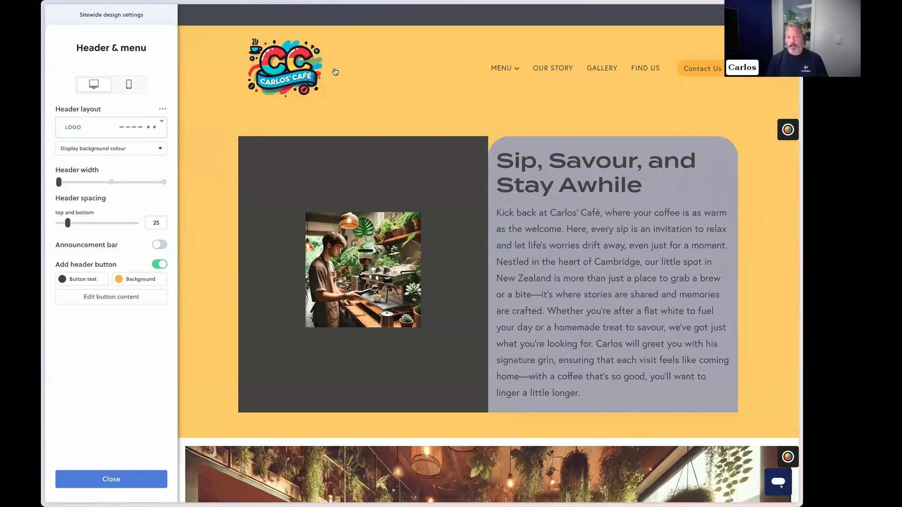
Set the header width to its widest option and the header's top and bottom spacing to 18.
left_click_drag(112, 185, 162, 181)
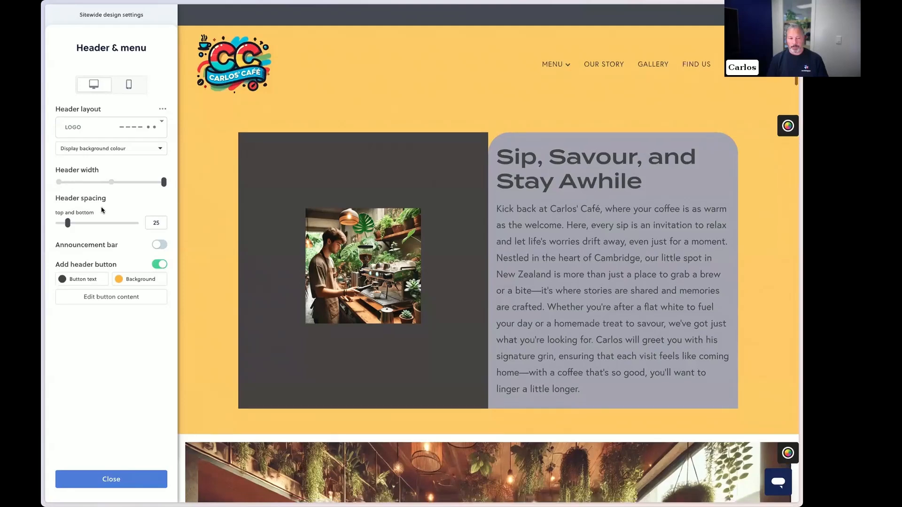
mouse_move(67, 223)
left_mouse_down()
mouse_move(56, 220)
mouse_move(65, 222)
left_mouse_up()
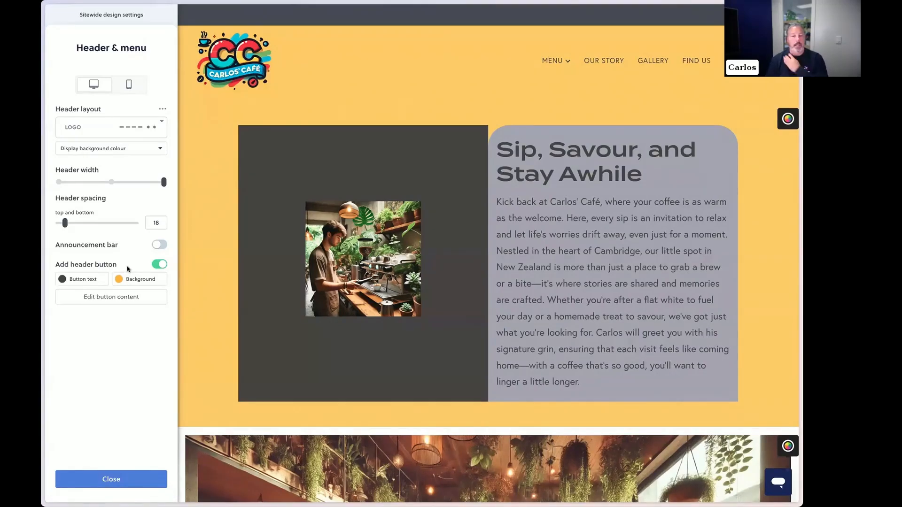
Examine the header button's link and text options, cancel the dialog, and leave the header settings.
left_click(128, 297)
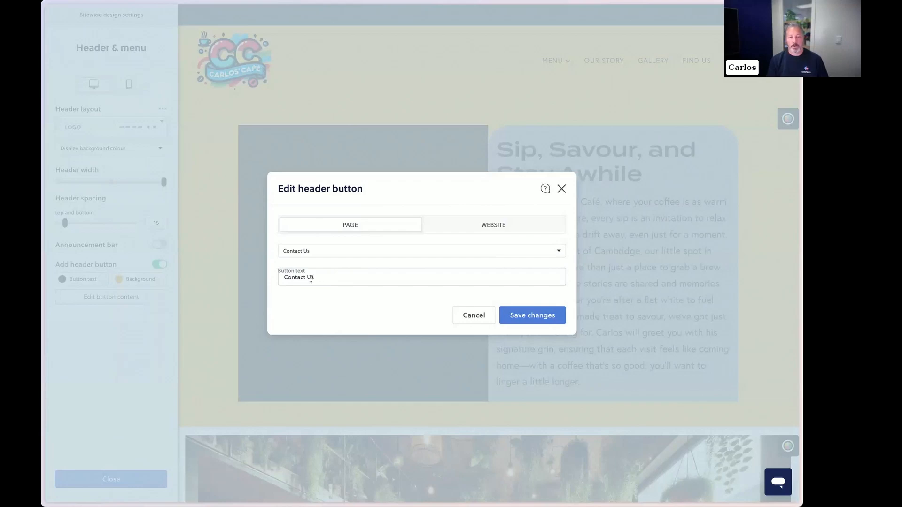
left_click(468, 317)
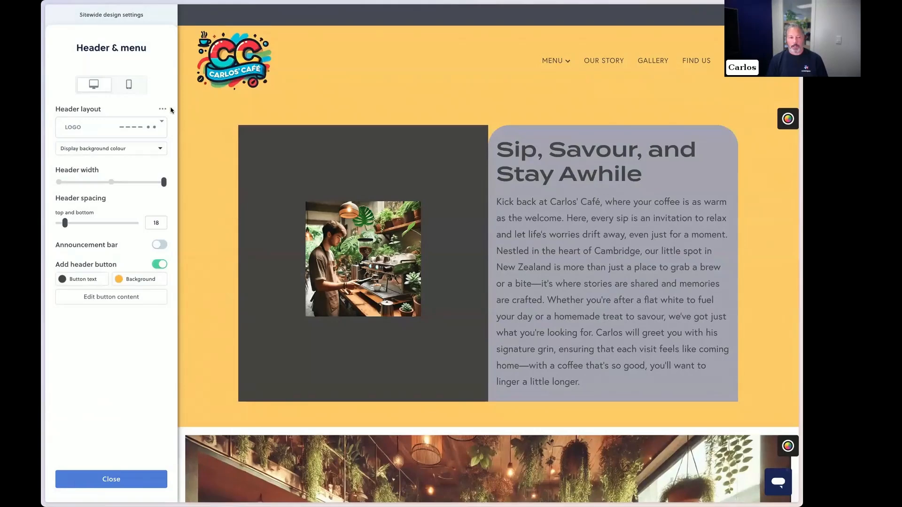
left_click(154, 17)
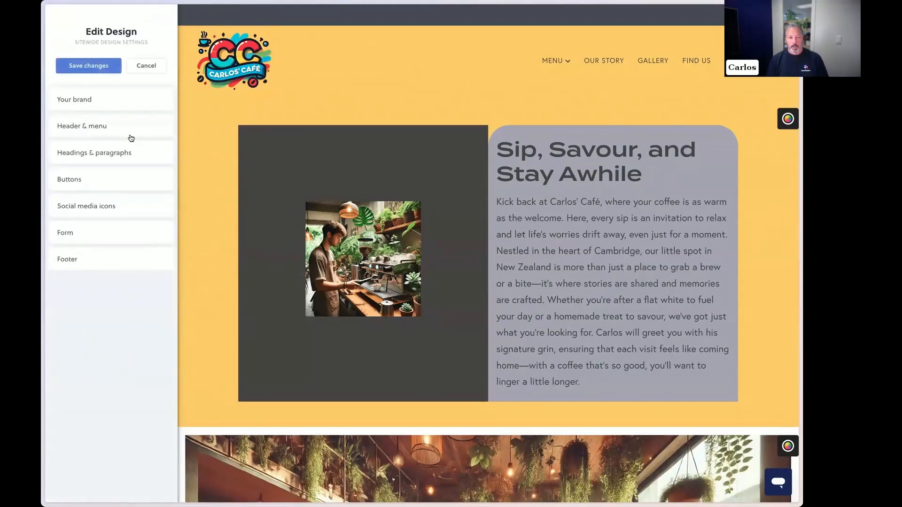
Open the sitewide headings and paragraphs settings and compare them with the headings down to the "Café moments" section.
left_click(104, 154)
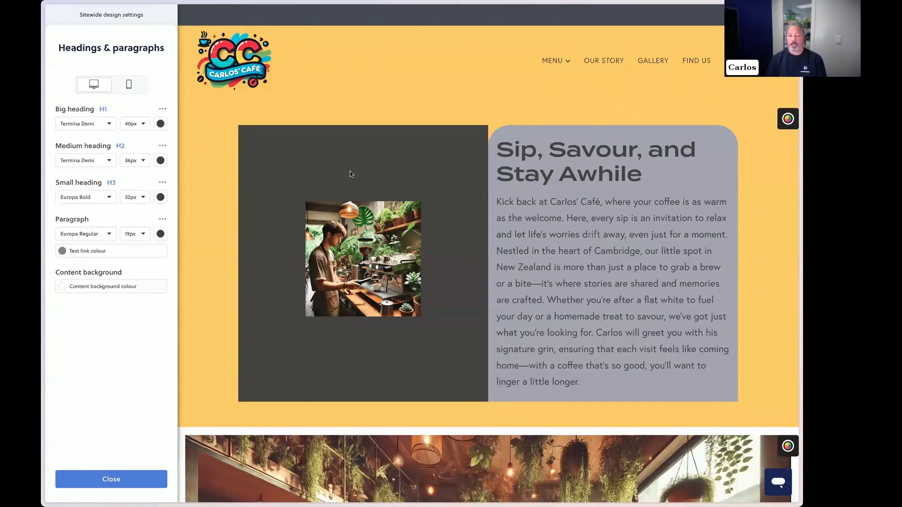
scroll(489, 222, "down", 15)
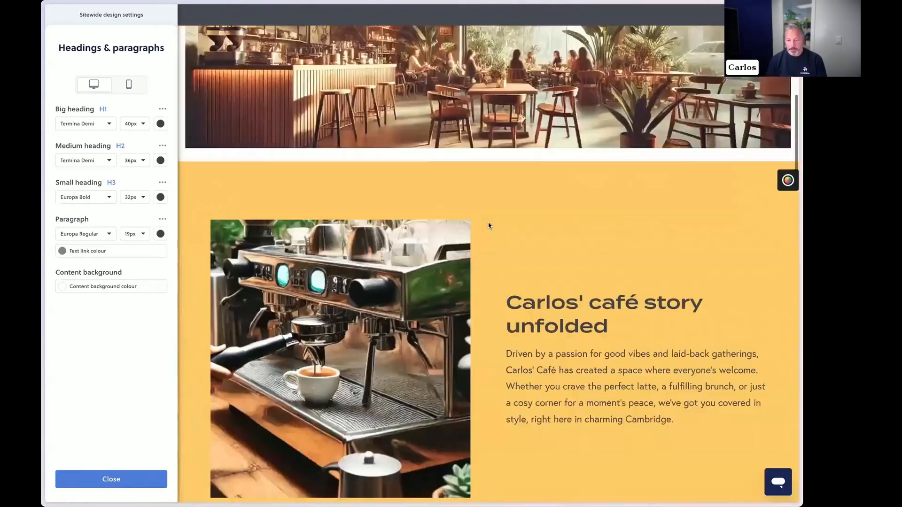
scroll(488, 225, "down", 4)
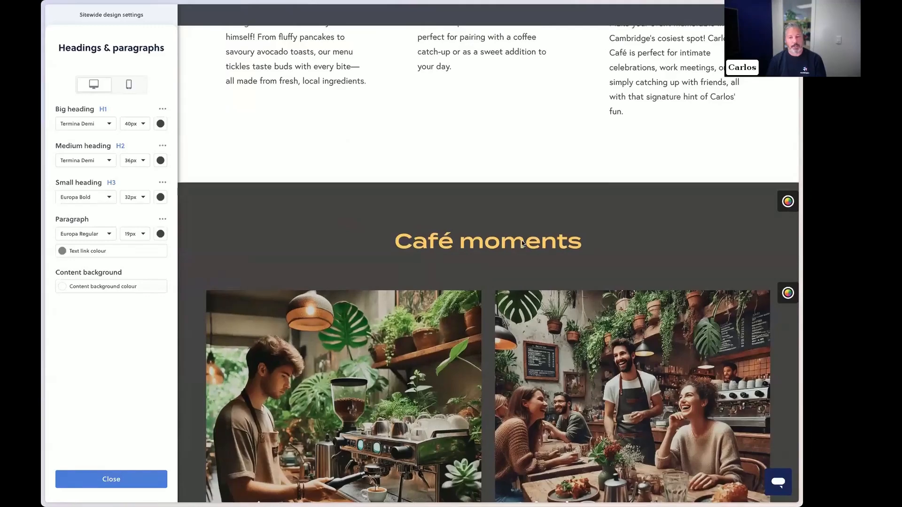
scroll(523, 244, "up", 8)
scroll(523, 243, "up", 10)
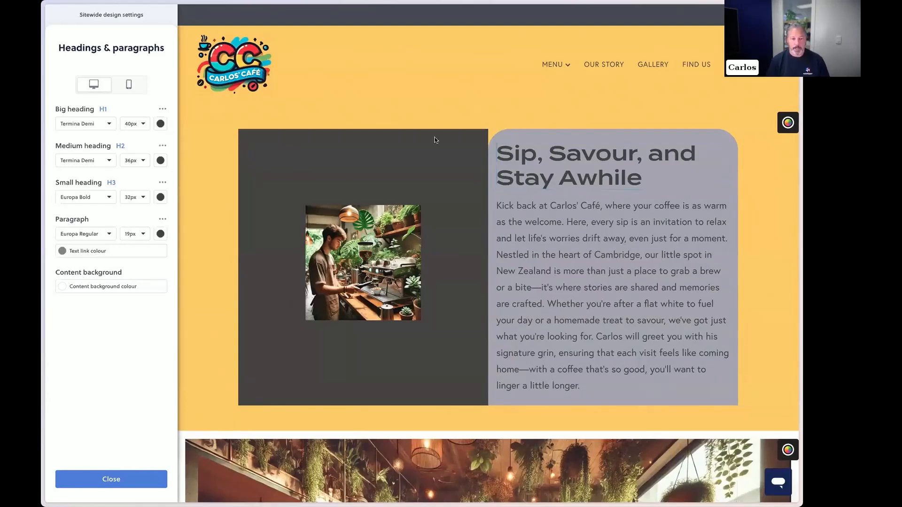
Try brand colour #FCCA53 on the H1 big heading, check it on the page, and restore the dark grey #454343.
left_click(160, 124)
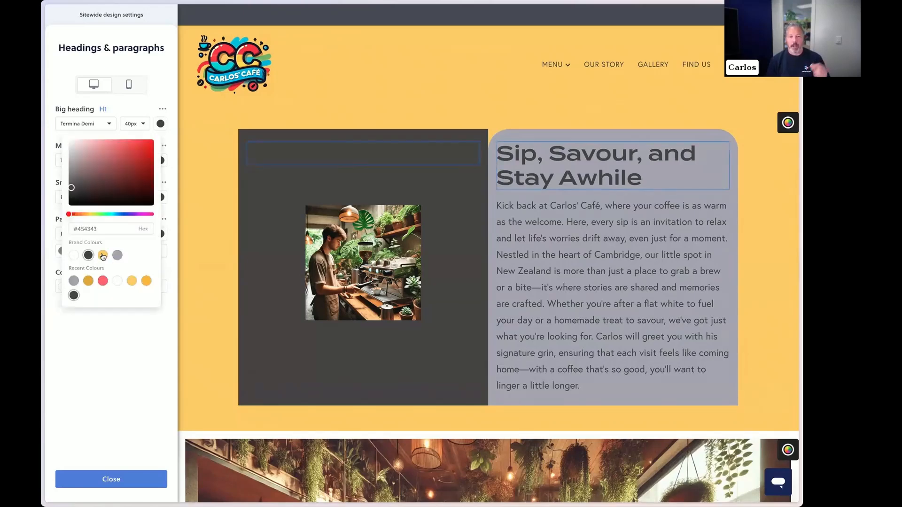
left_click(102, 255)
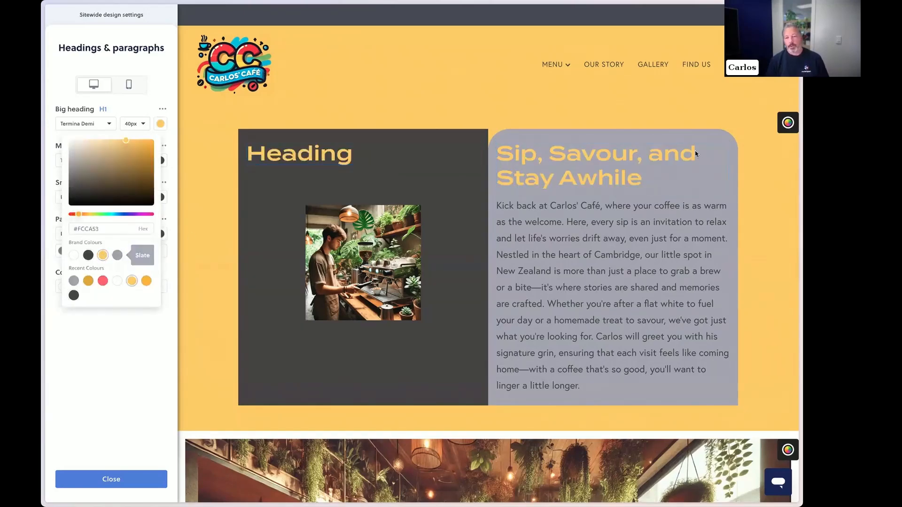
scroll(519, 259, "down", 10)
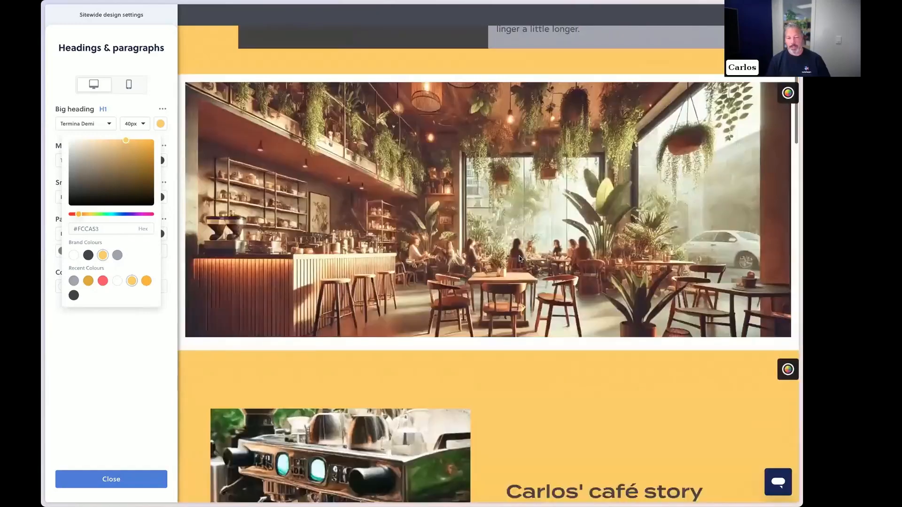
scroll(604, 199, "up", 10)
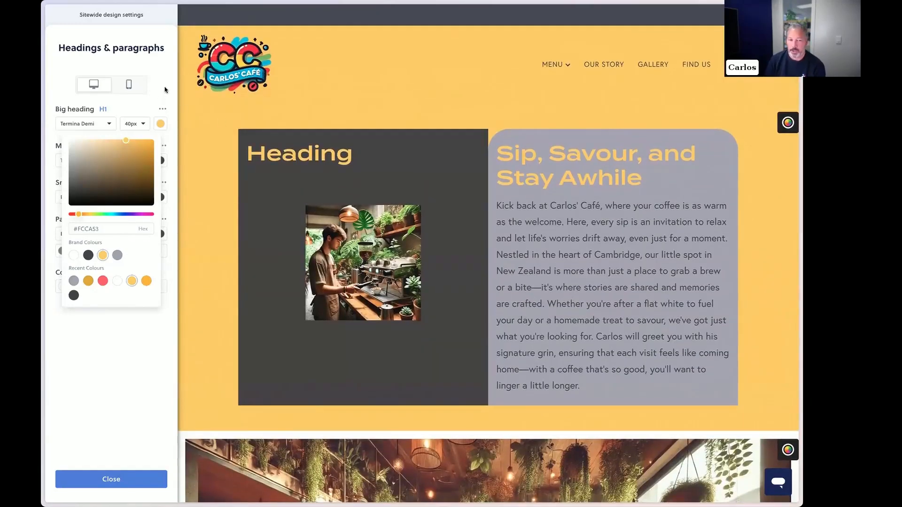
left_click(88, 255)
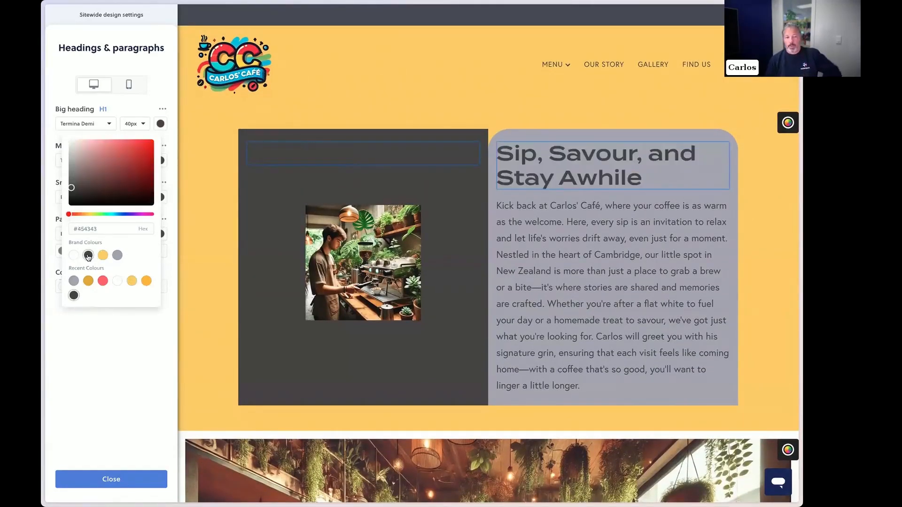
left_click(98, 342)
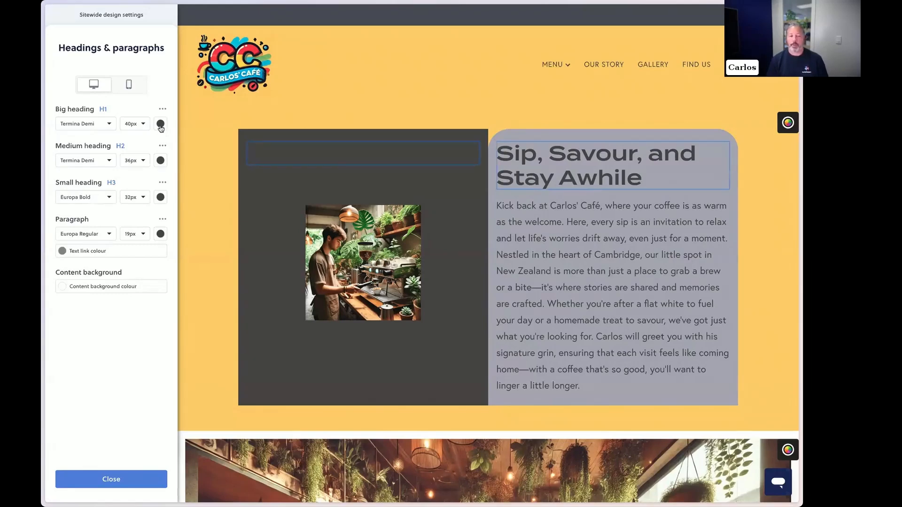
Compare the mobile and desktop versions of the headings and paragraphs settings, and return to the list of design sections.
mouse_move(111, 161)
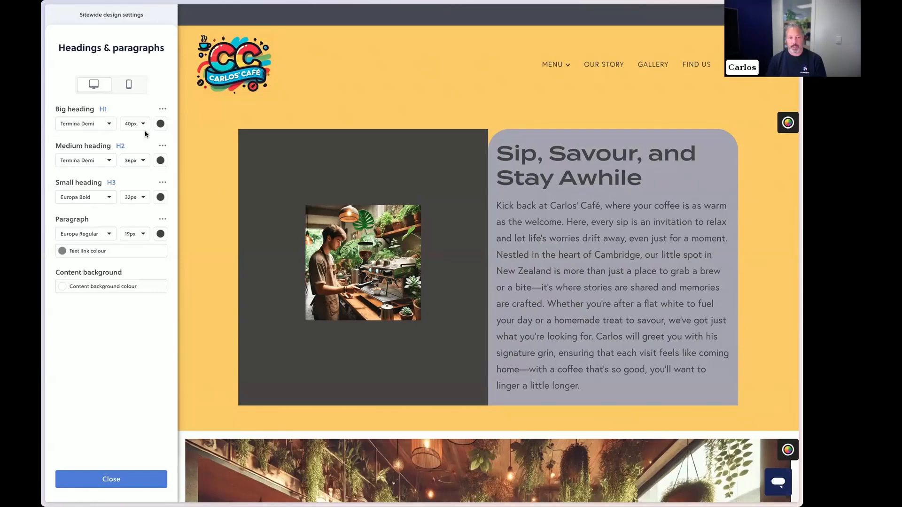
left_click(130, 85)
left_click(93, 85)
left_click(126, 84)
left_click(97, 84)
left_click(147, 23)
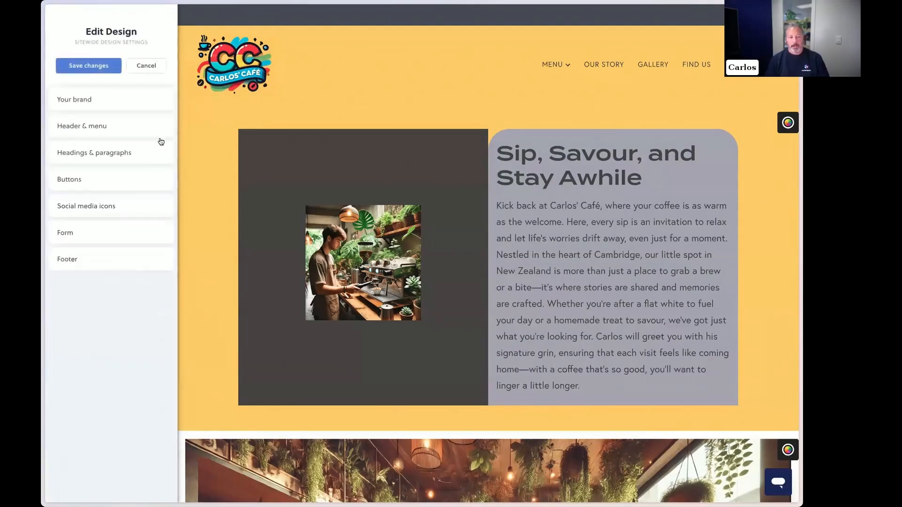
Open the sitewide button settings, look through the home page, and examine the available button styles without picking a different one.
left_click(105, 179)
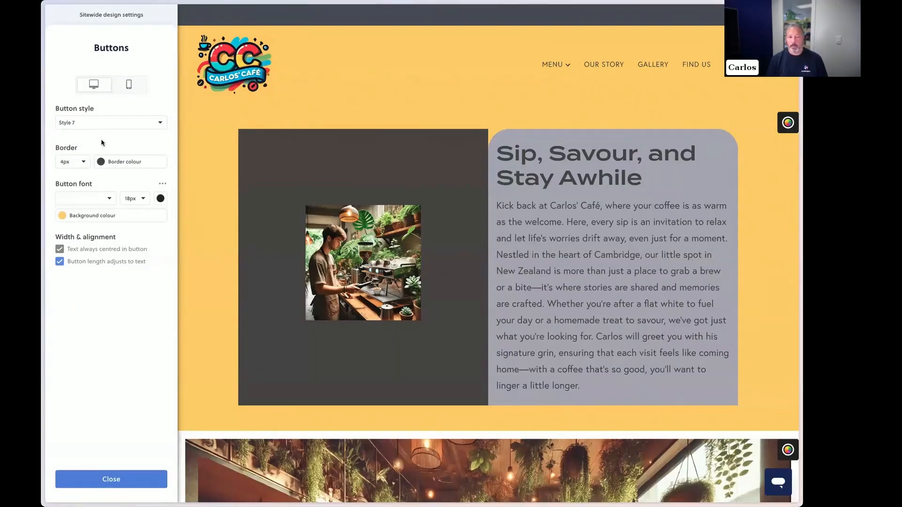
scroll(318, 266, "down", 20)
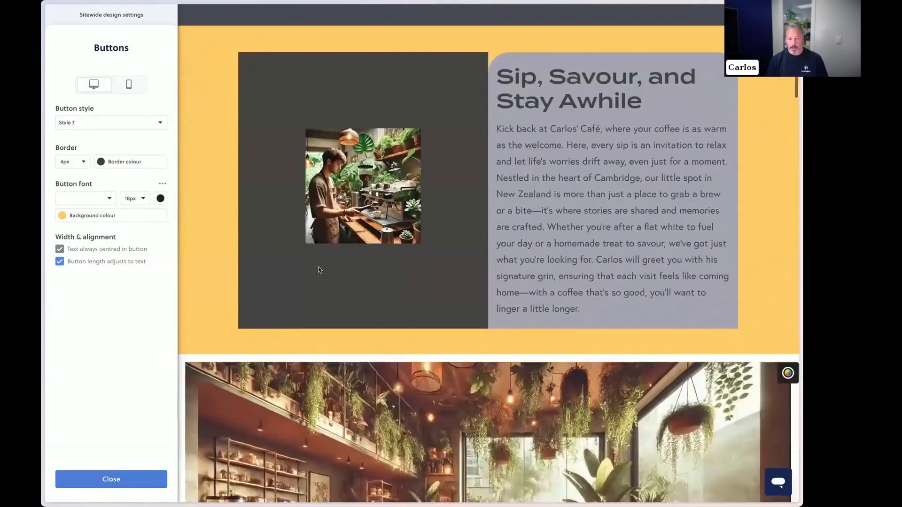
scroll(318, 265, "down", 20)
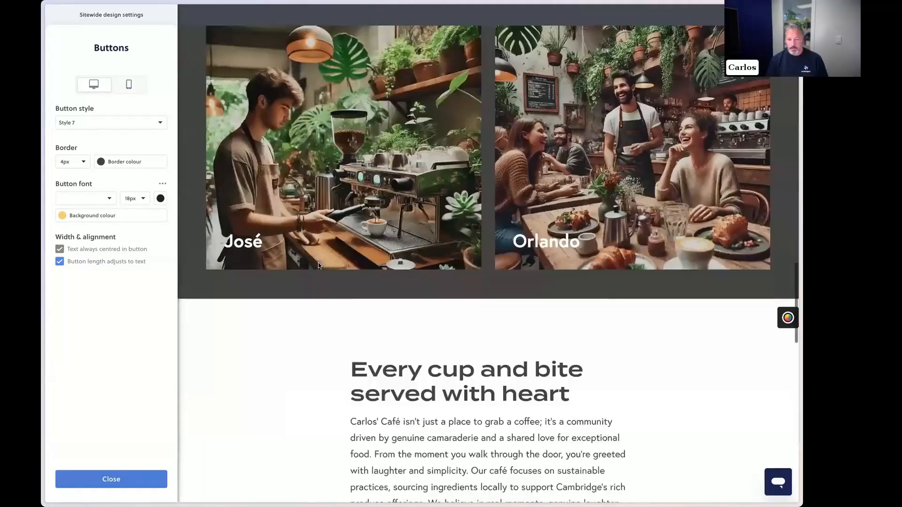
scroll(320, 266, "up", 15)
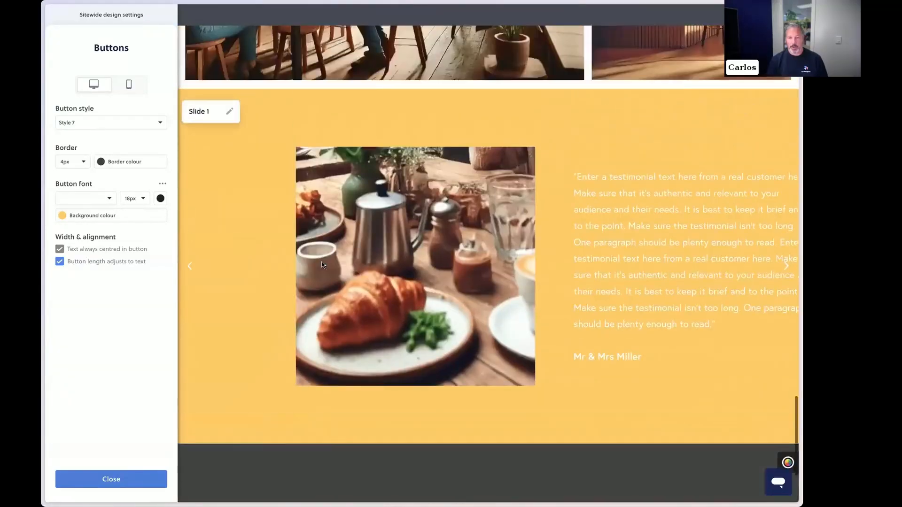
scroll(320, 265, "up", 5)
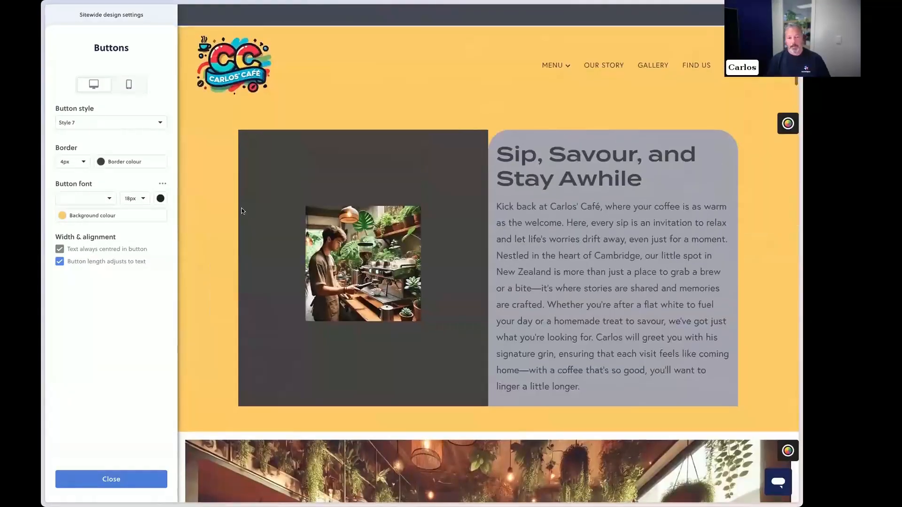
left_click(115, 127)
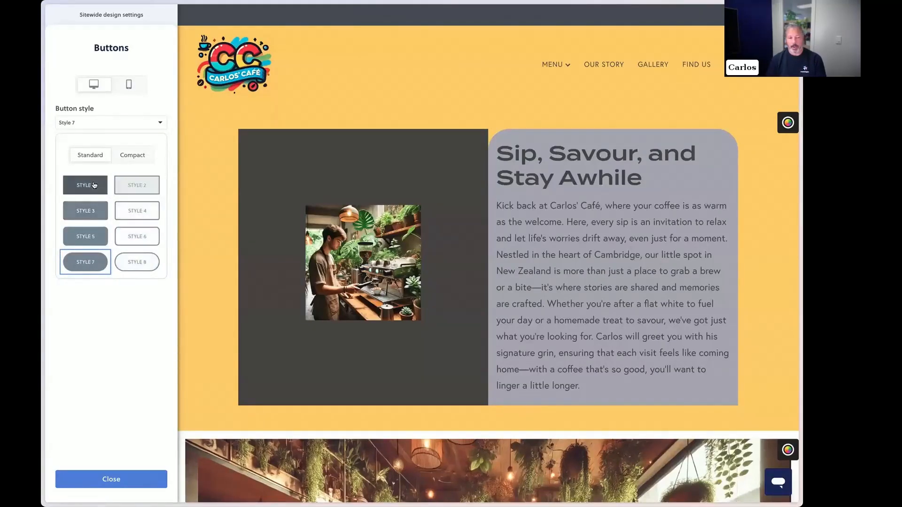
left_click(133, 311)
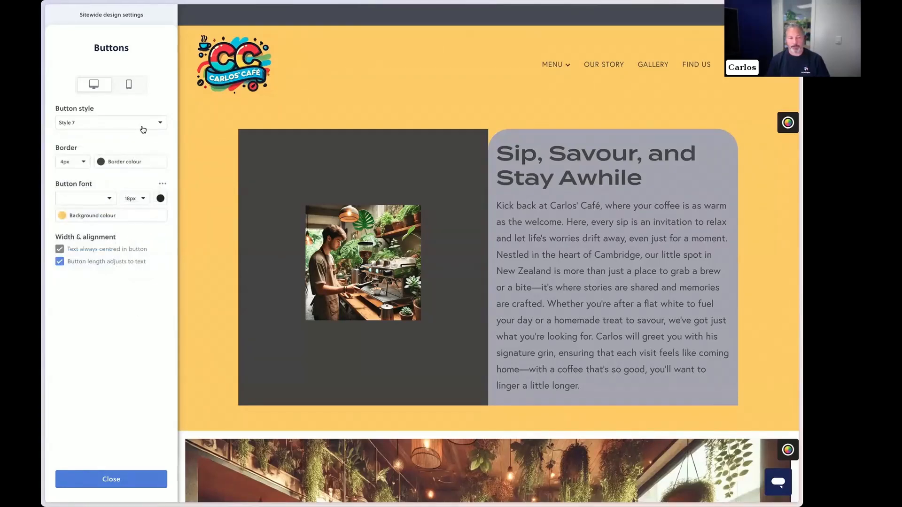
left_click(130, 16)
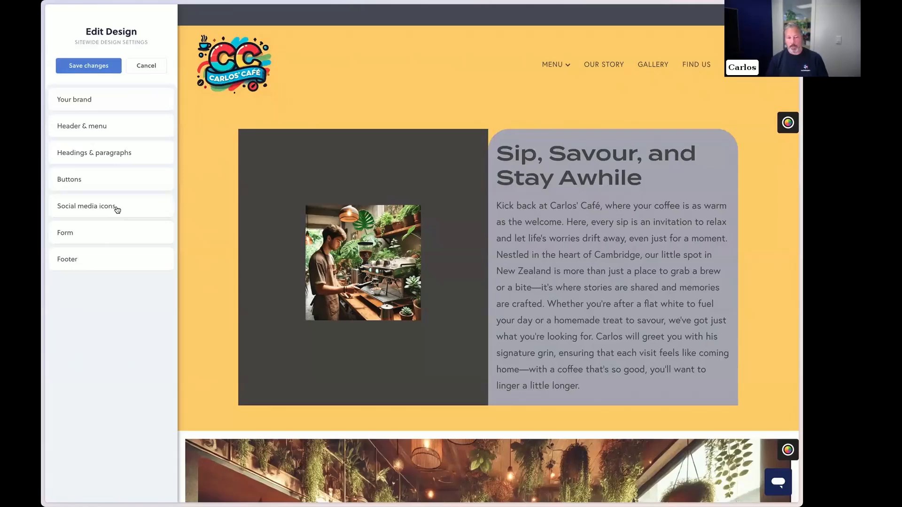
Review the sitewide form settings, and open the footer settings with the home page's footer in view.
left_click(98, 237)
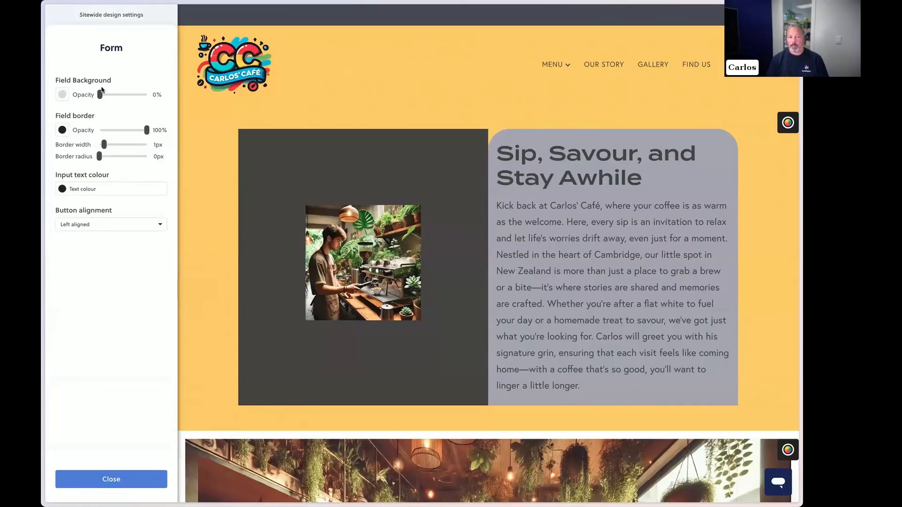
left_click(135, 21)
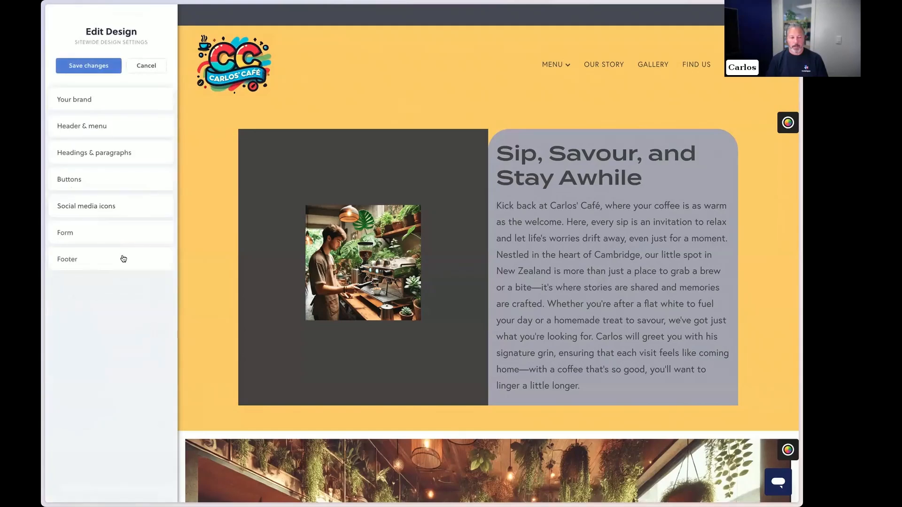
left_click(78, 263)
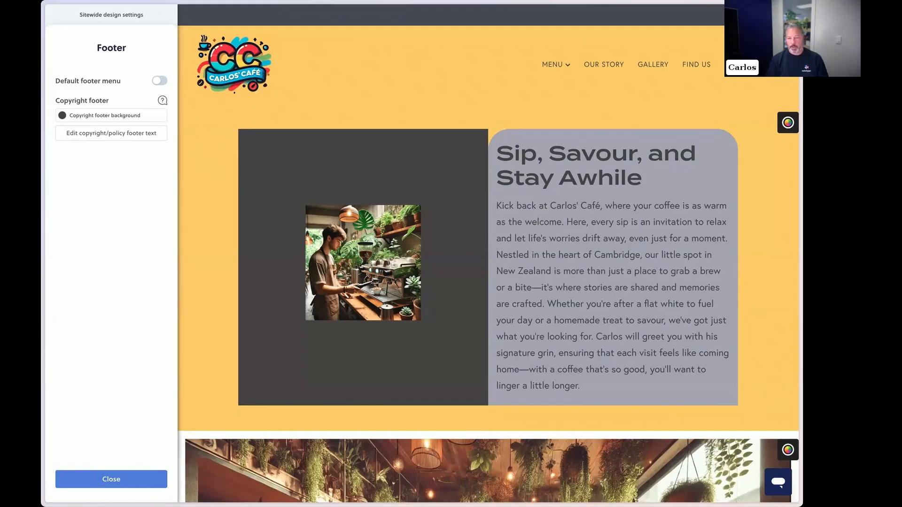
scroll(536, 239, "down", 15)
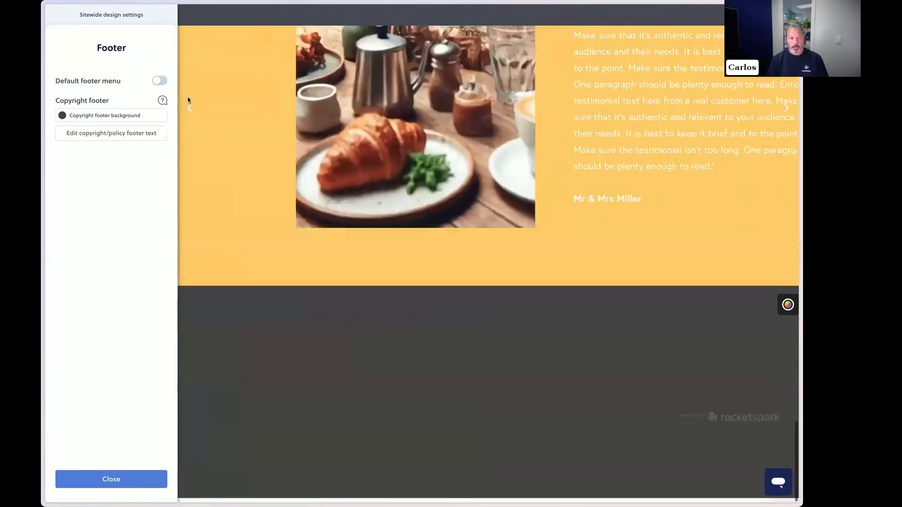
Try the default footer menu with its text in brand colour #454343, and switch the menu off again.
left_click(160, 81)
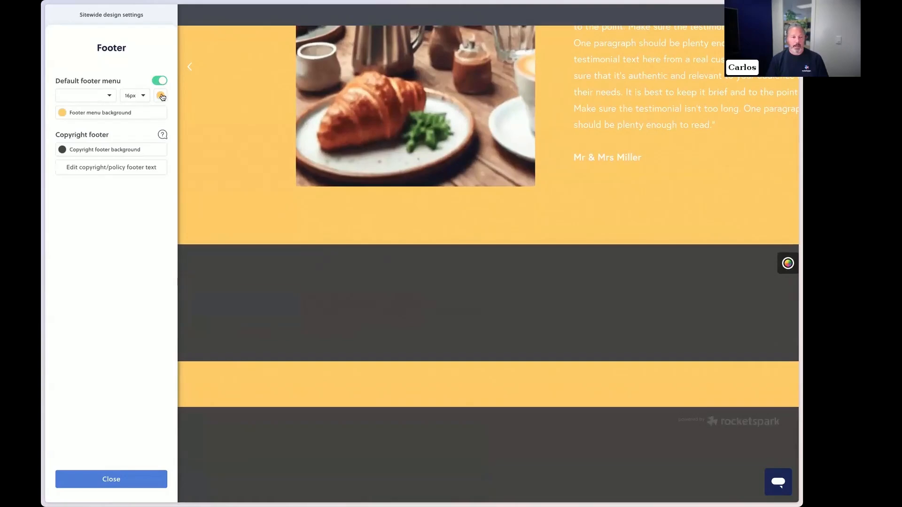
left_click(161, 96)
left_click(88, 228)
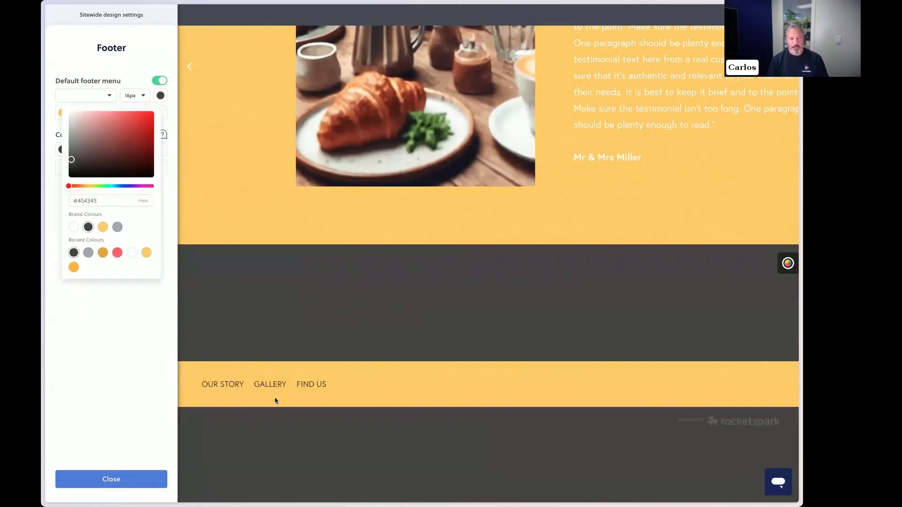
left_click(136, 52)
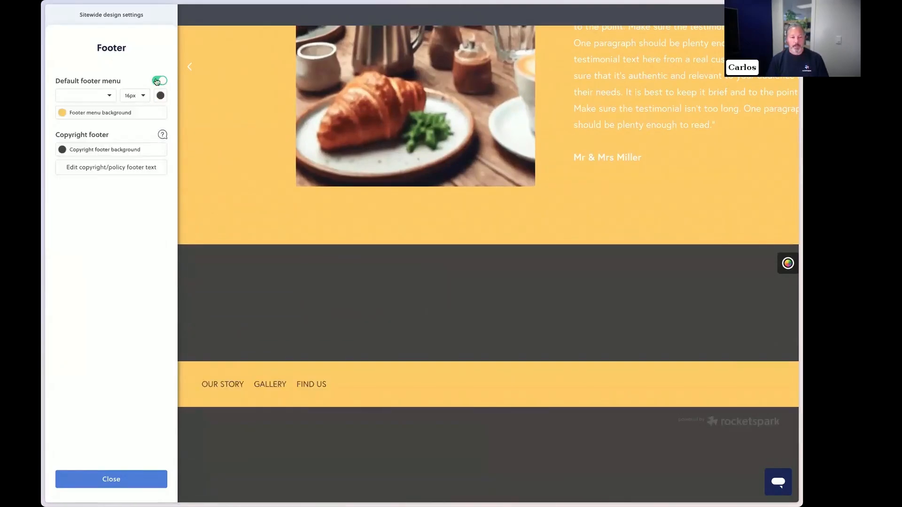
left_click(157, 81)
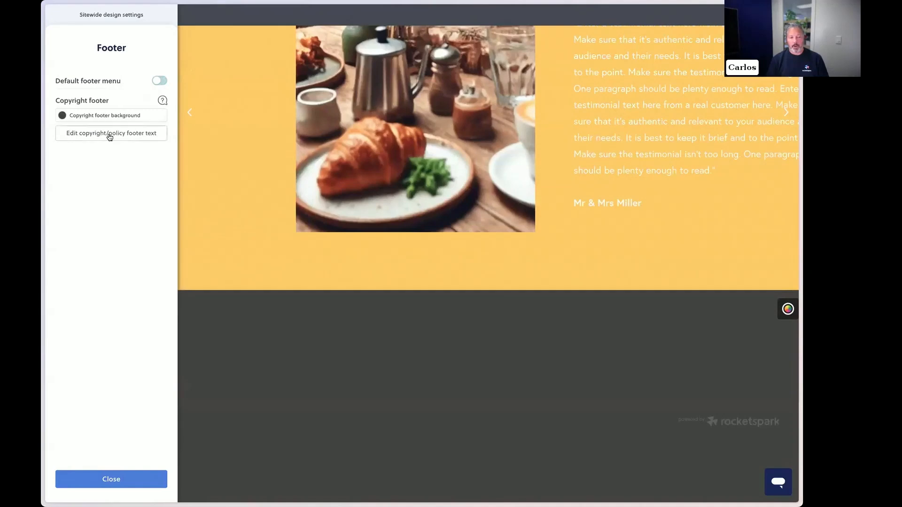
View the copyright and policy footer text without editing it, and leave the sitewide design settings without saving.
left_click(105, 135)
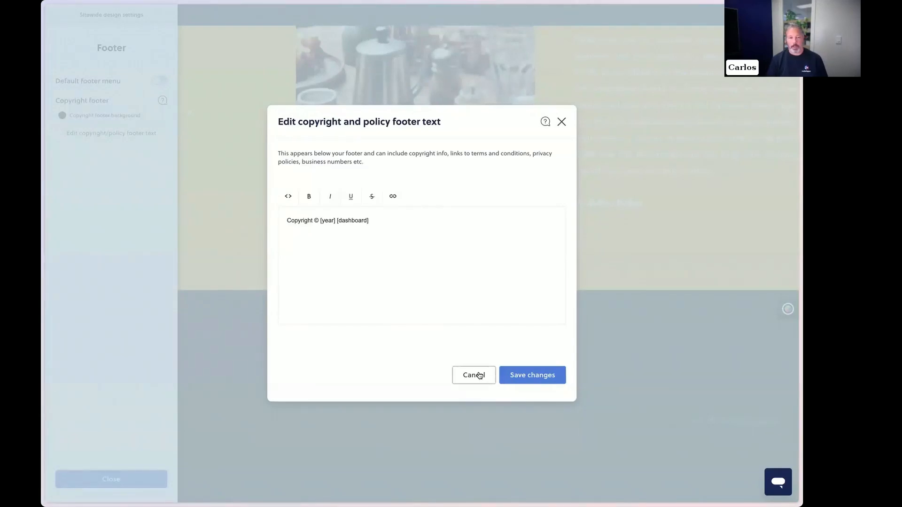
left_click(479, 376)
left_click(157, 21)
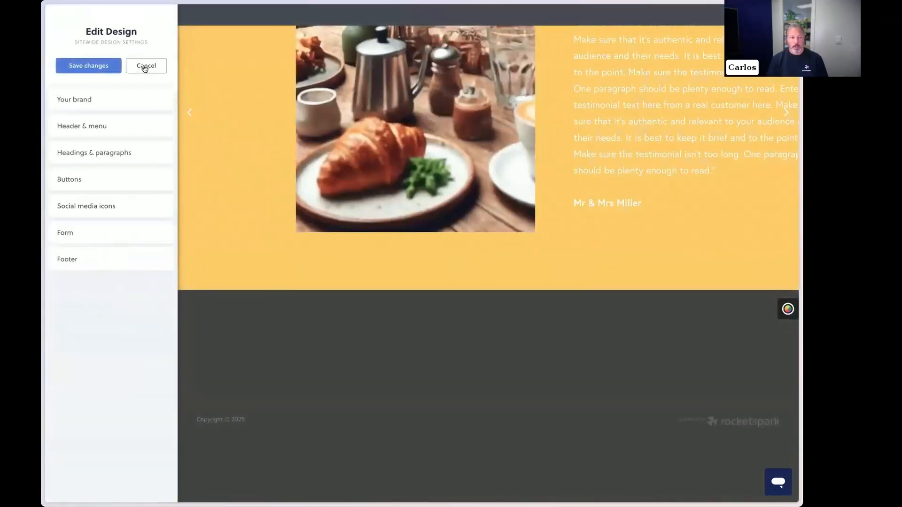
left_click(145, 66)
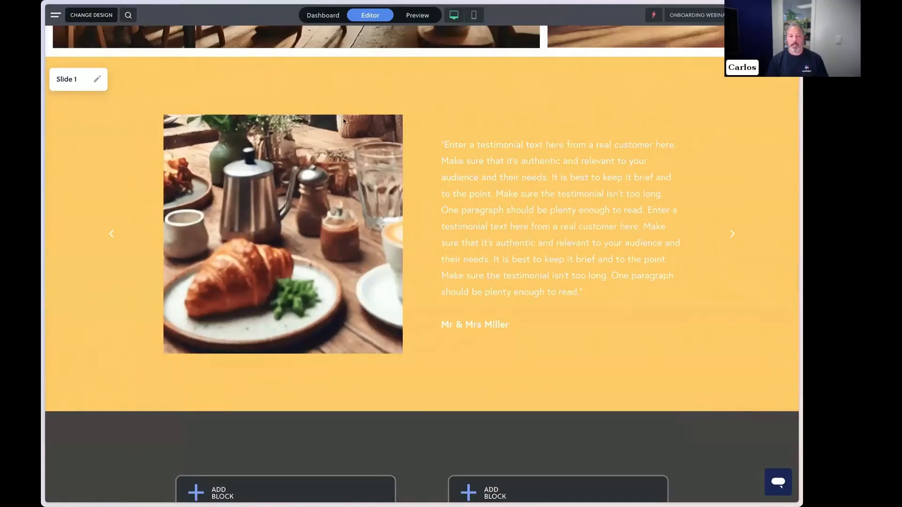
In the stack-specific design of the "Sip, Savour, and Stay Awhile" stack, set the H1 big heading colour to #FCCA53 and check the stacks below.
scroll(362, 128, "up", 4)
scroll(363, 129, "up", 15)
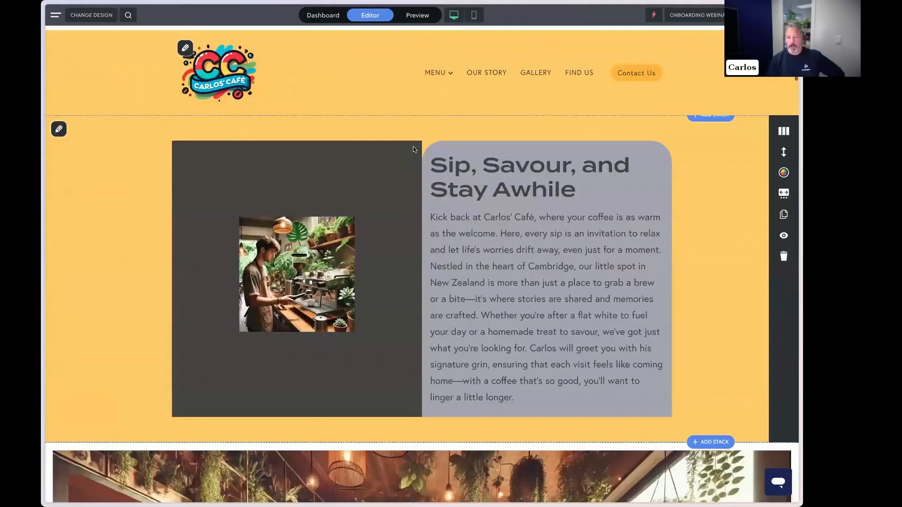
mouse_move(382, 175)
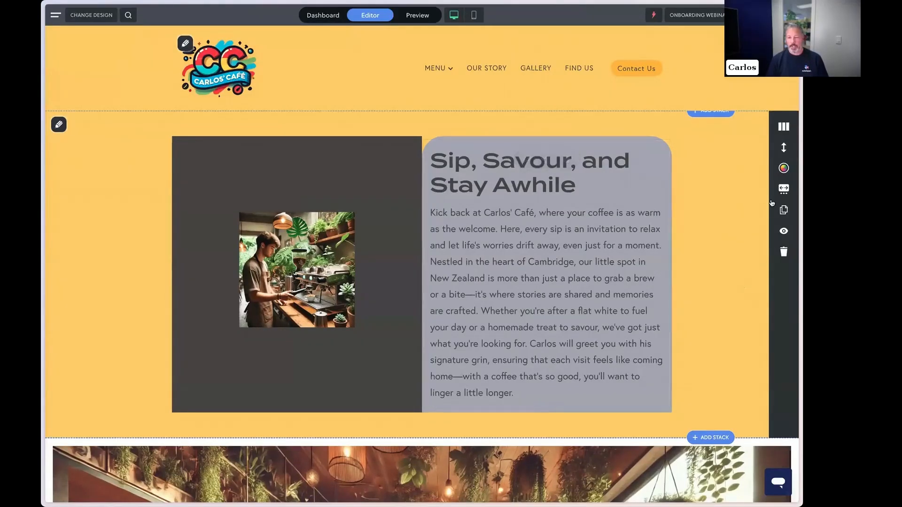
left_click(783, 168)
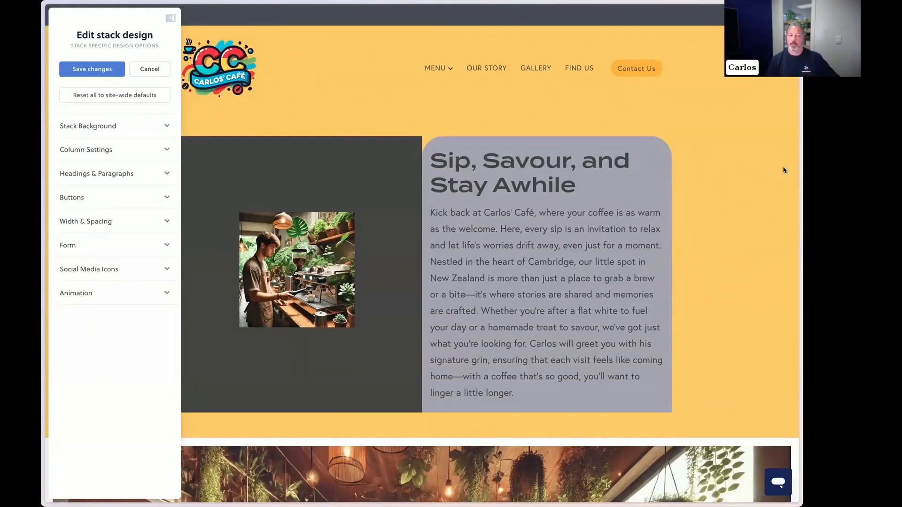
left_click(115, 175)
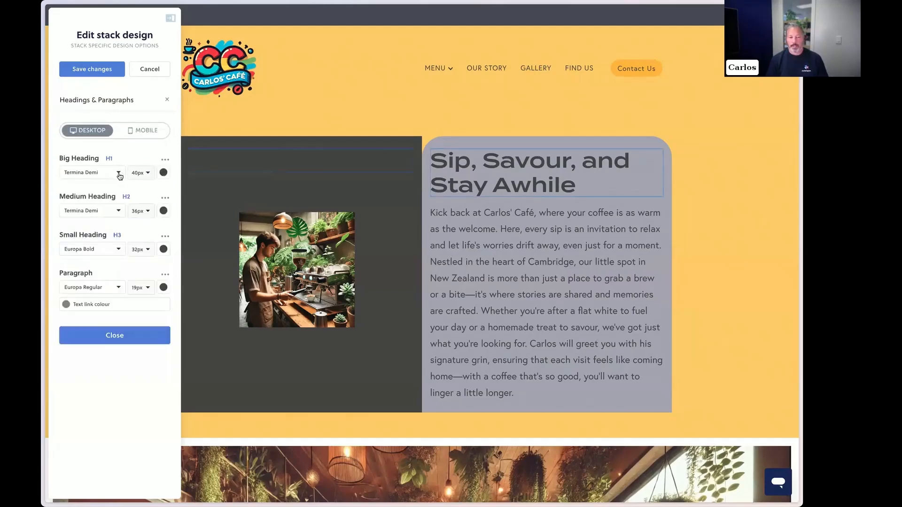
left_click(163, 173)
left_click(106, 303)
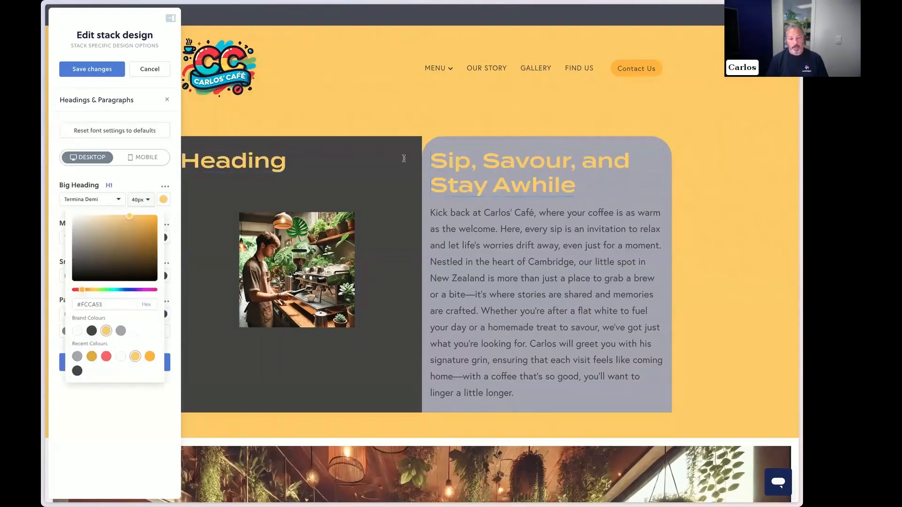
scroll(423, 239, "down", 15)
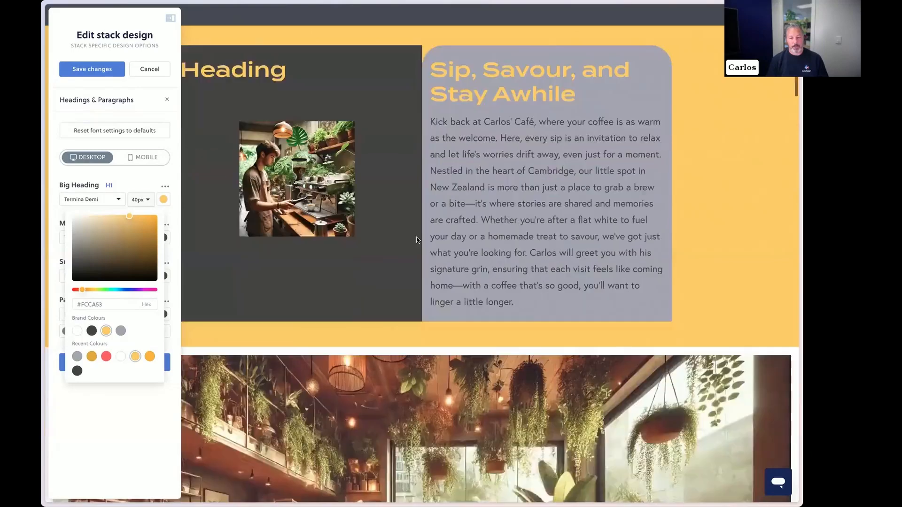
scroll(425, 242, "up", 15)
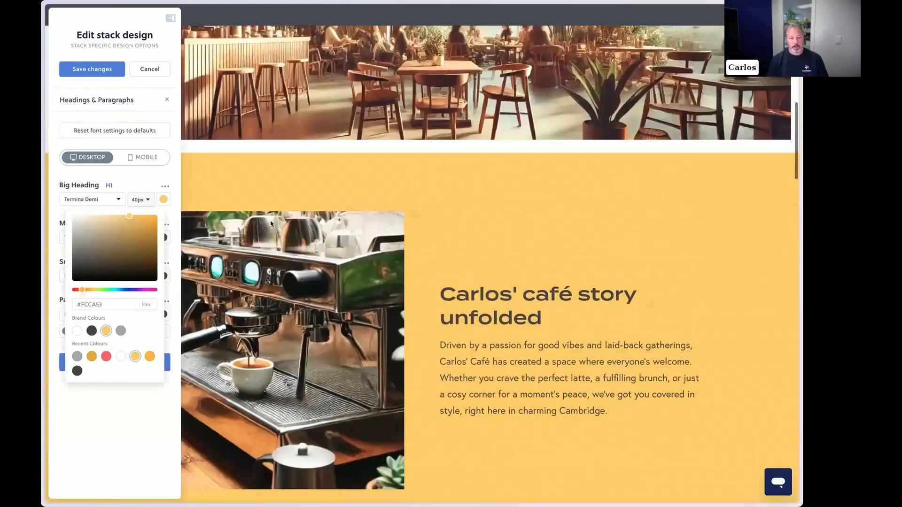
Set the stack's H2 medium heading, H3 small heading and paragraph colours to brand colour #FCCA53.
left_click(164, 237)
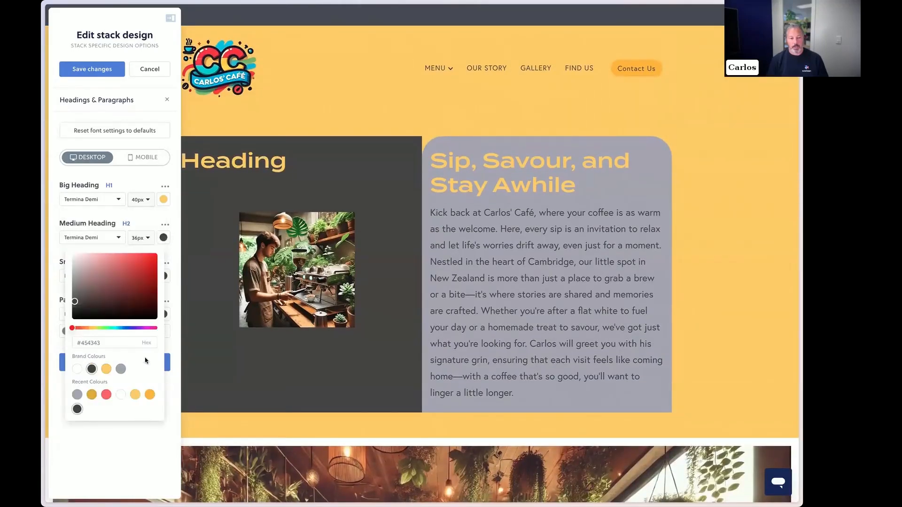
left_click(106, 368)
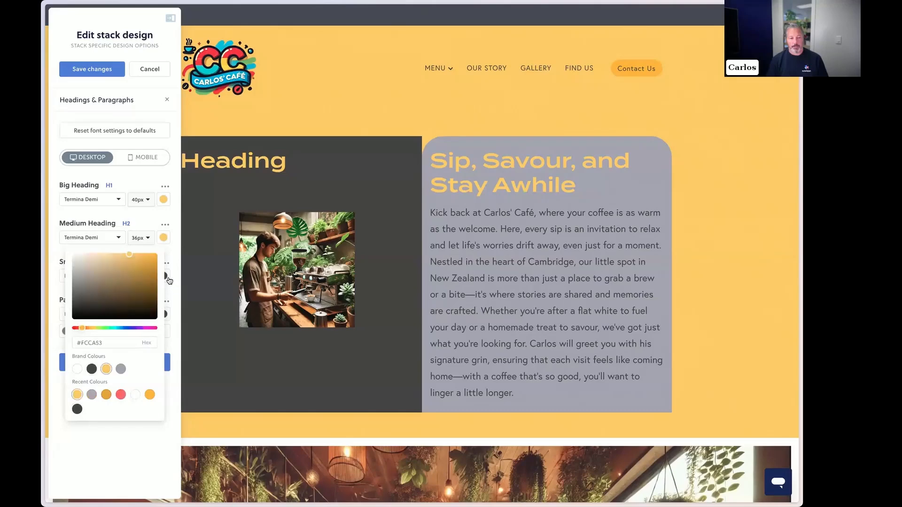
left_click(167, 278)
left_click(106, 408)
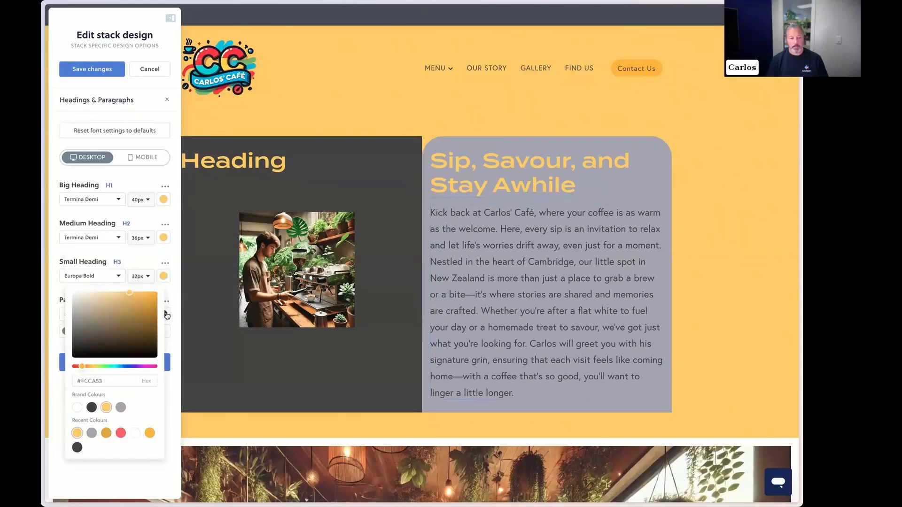
left_click(164, 315)
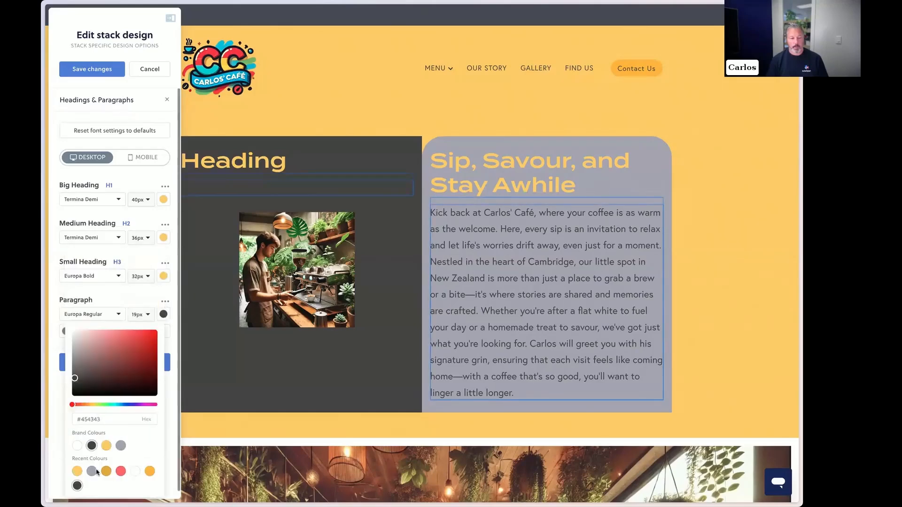
left_click(106, 445)
Compare the stack's new text colours with the page down to "Café moments", and save the stack design changes.
scroll(420, 268, "down", 8)
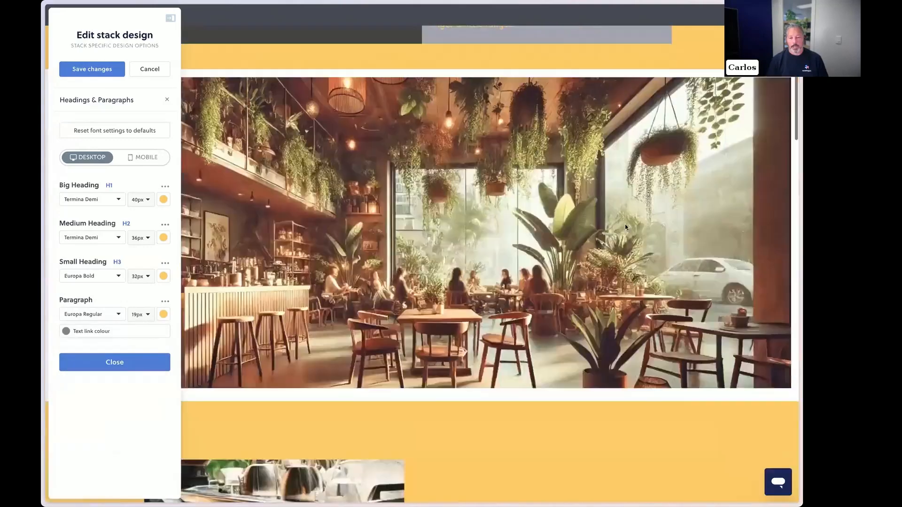
scroll(625, 227, "down", 15)
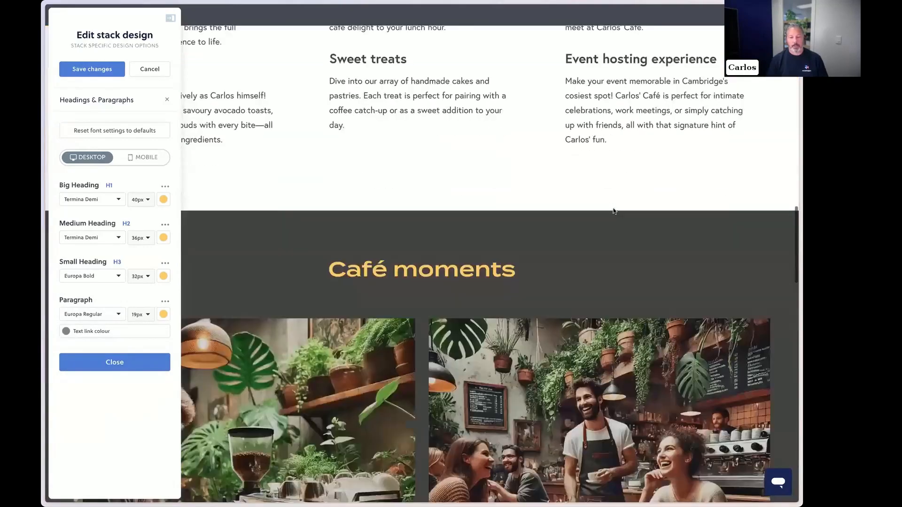
scroll(613, 211, "up", 20)
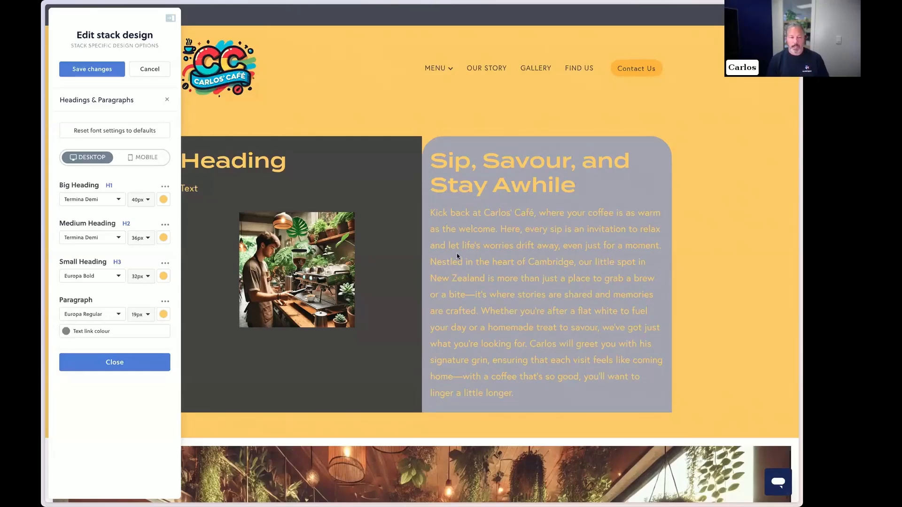
left_click(163, 200)
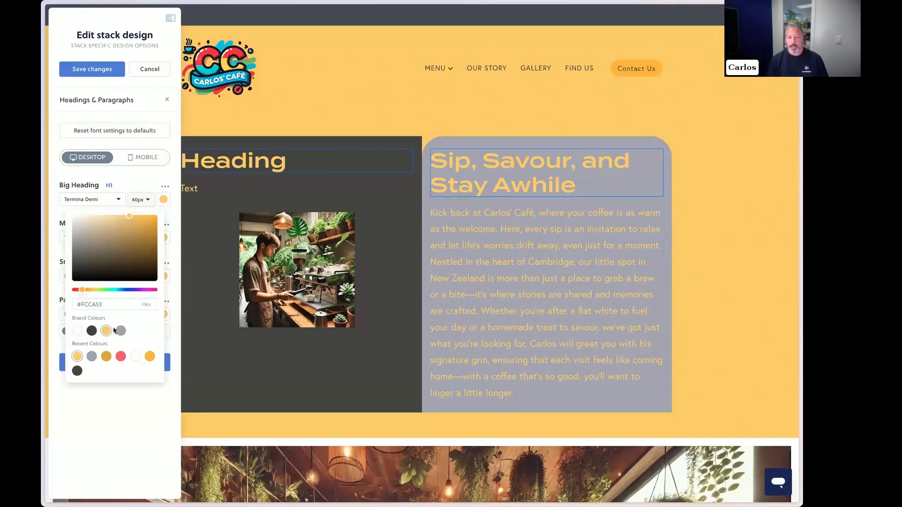
left_click(175, 201)
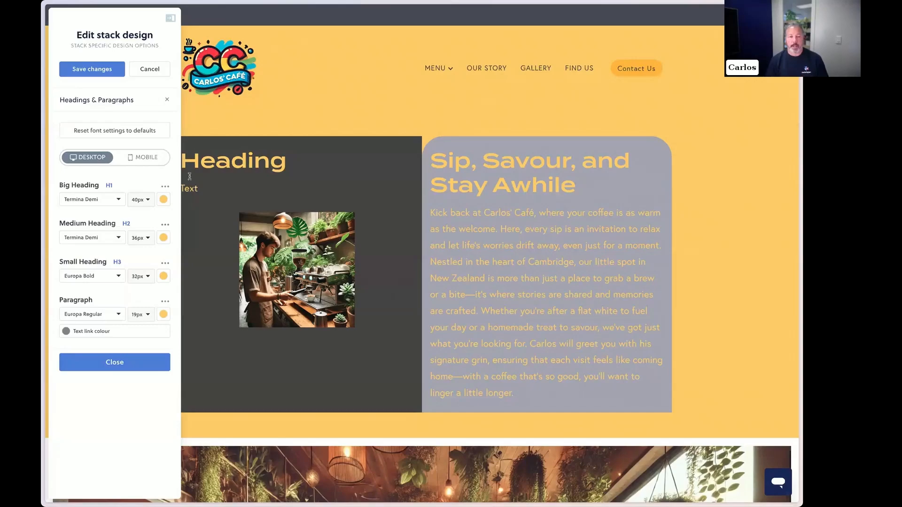
left_click(105, 69)
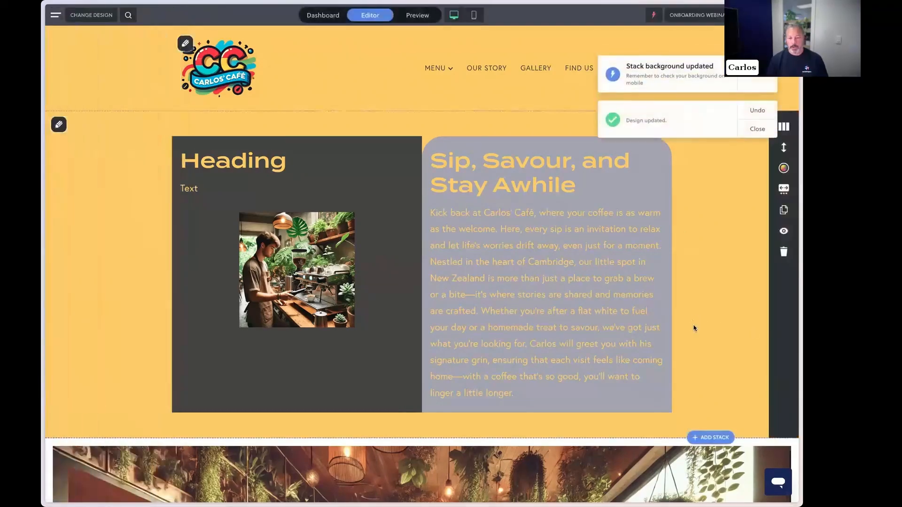
Look through the home page down to the testimonial slide and back, comparing the other stacks' text colours with the first stack.
scroll(692, 325, "down", 6)
scroll(692, 327, "down", 8)
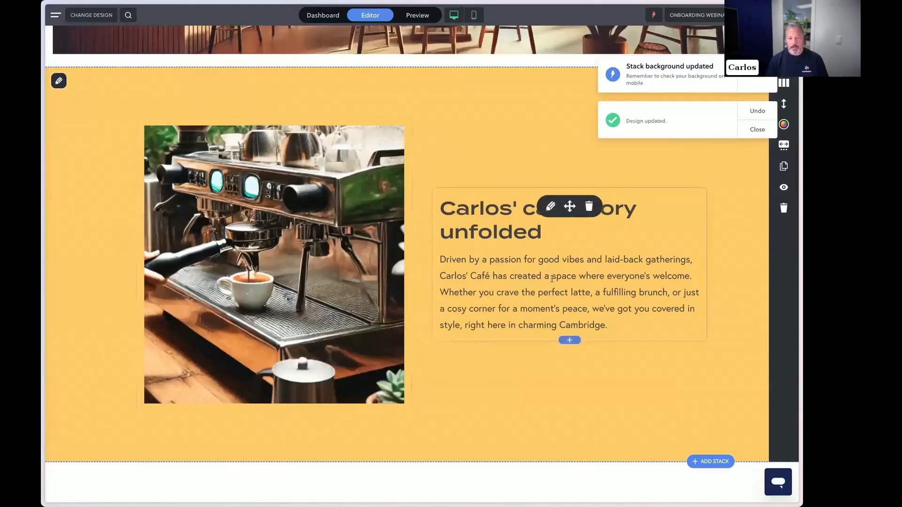
scroll(551, 289, "down", 7)
scroll(561, 259, "down", 7)
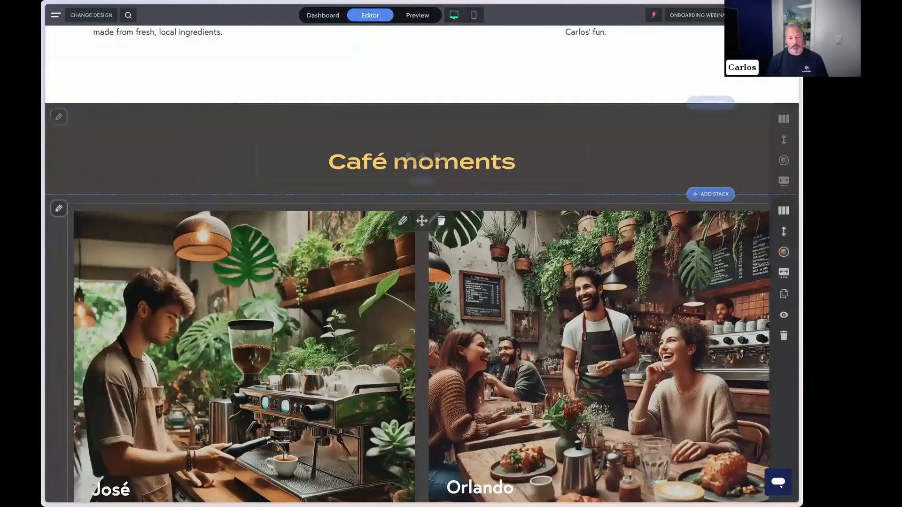
scroll(504, 228, "down", 5)
scroll(506, 230, "down", 20)
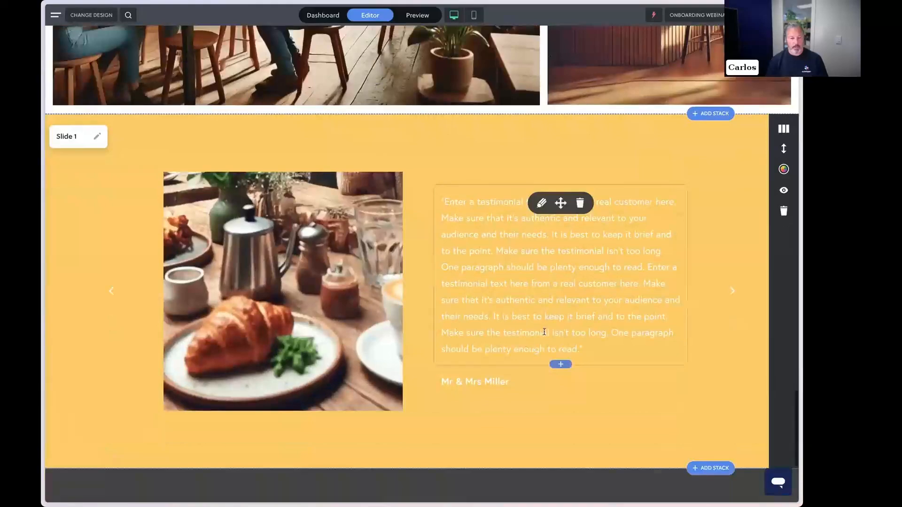
scroll(550, 336, "down", 3)
scroll(550, 336, "up", 15)
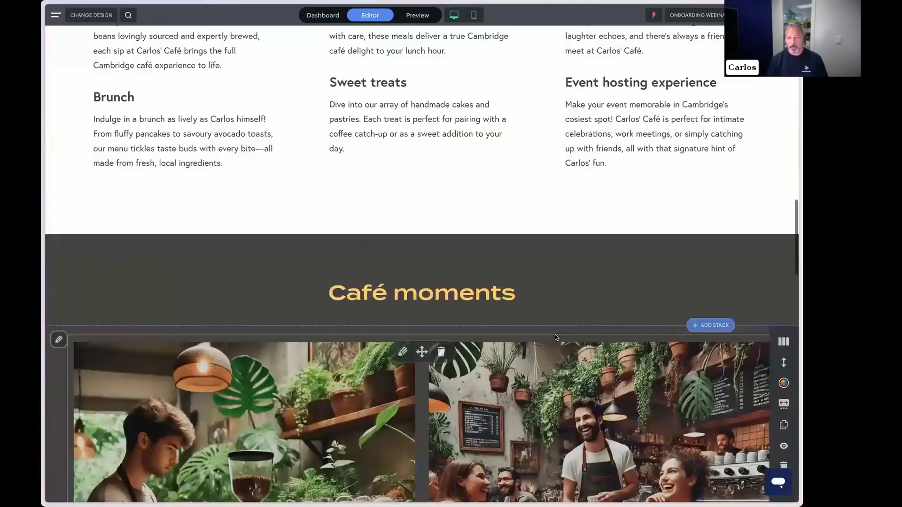
scroll(60, 367, "up", 6)
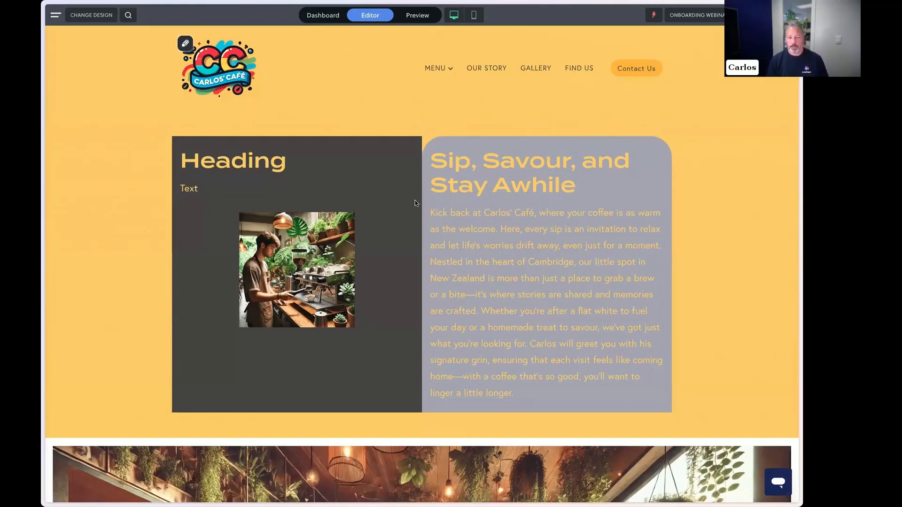
scroll(230, 212, "down", 15)
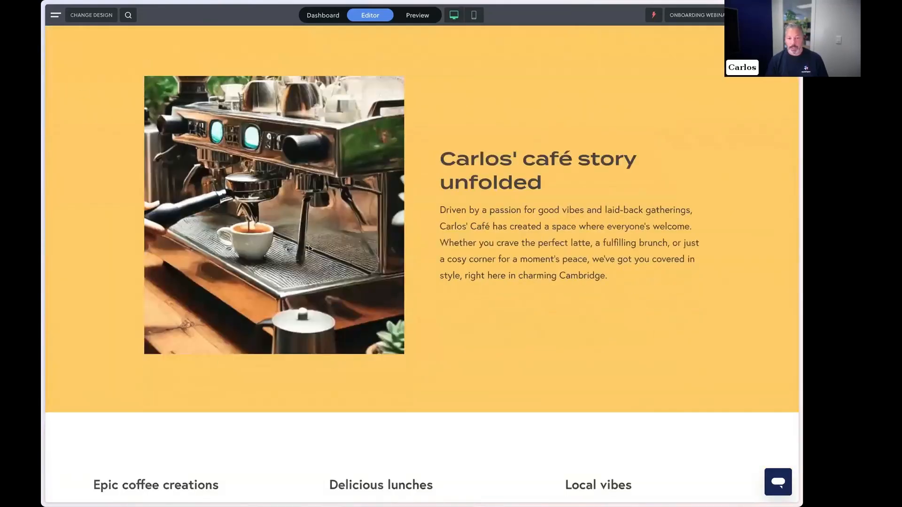
mouse_move(288, 168)
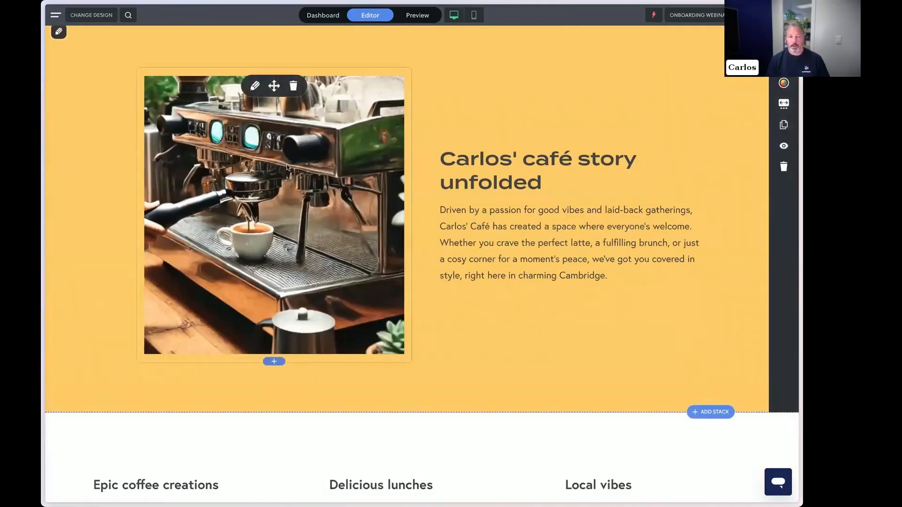
mouse_move(559, 172)
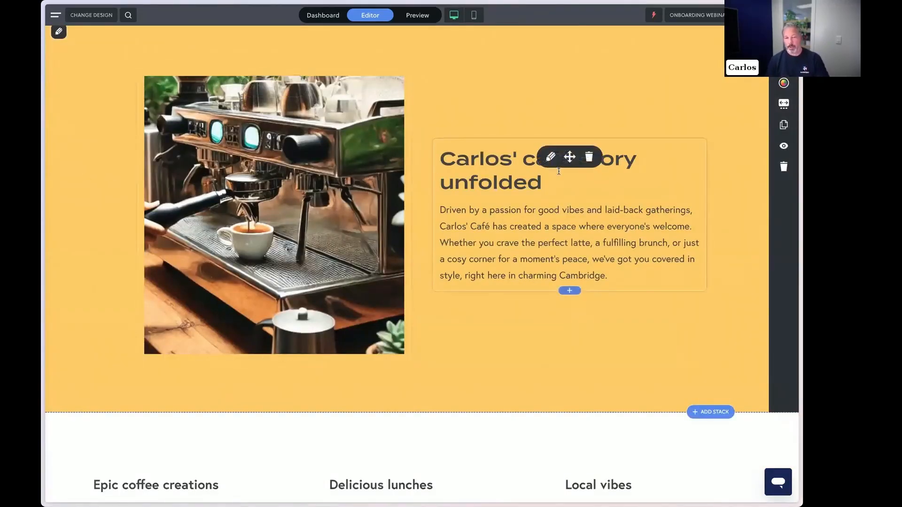
mouse_move(243, 270)
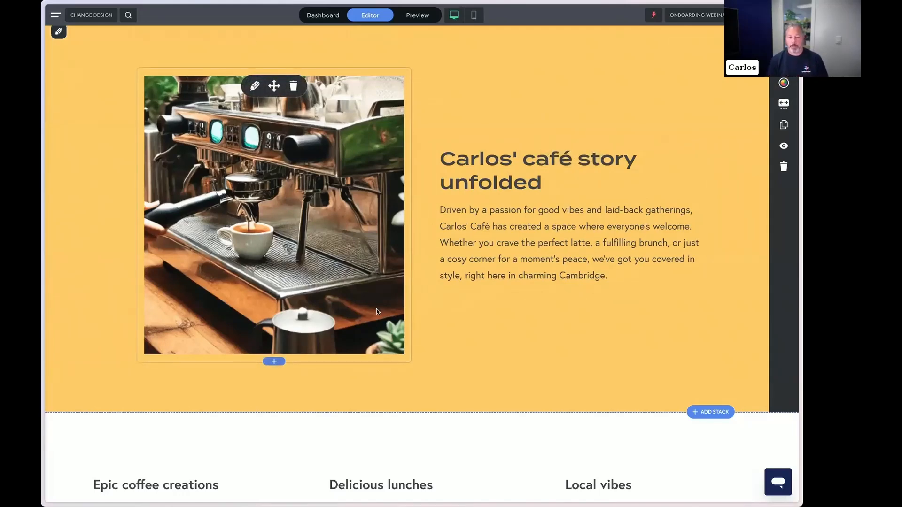
mouse_move(248, 339)
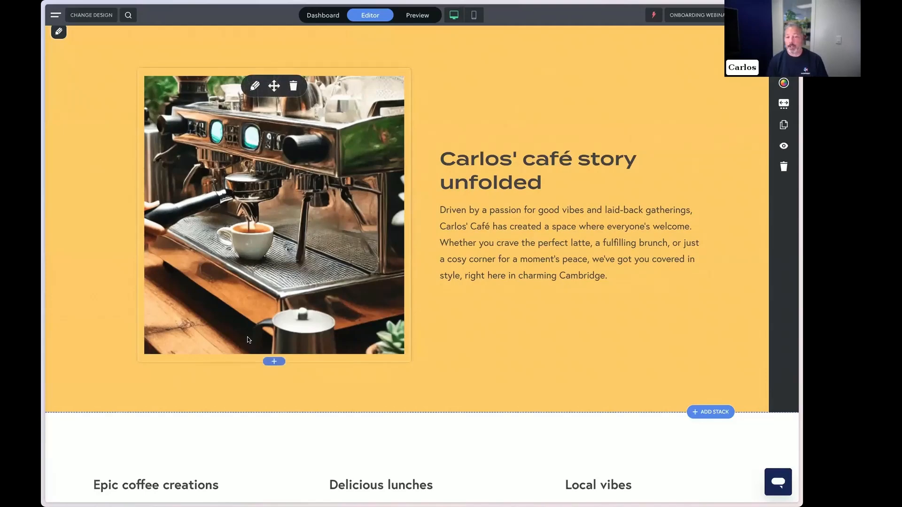
scroll(442, 302, "up", 1)
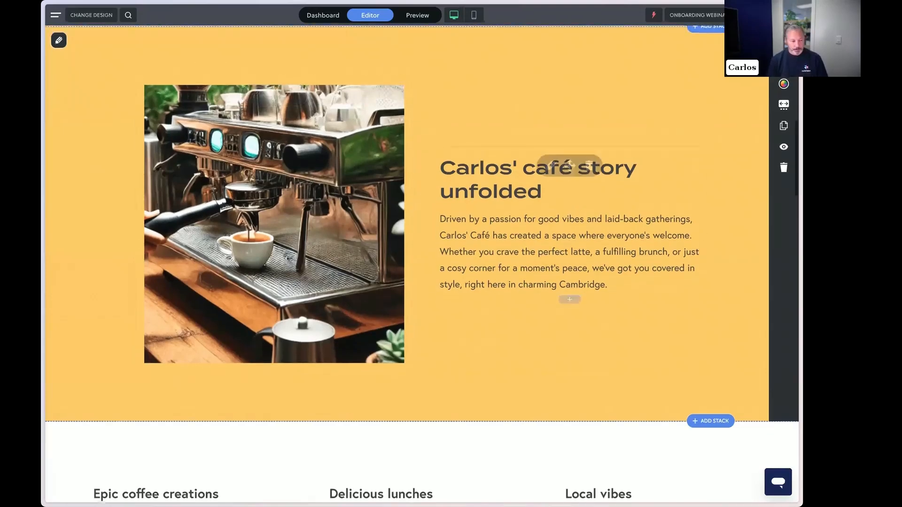
mouse_move(402, 292)
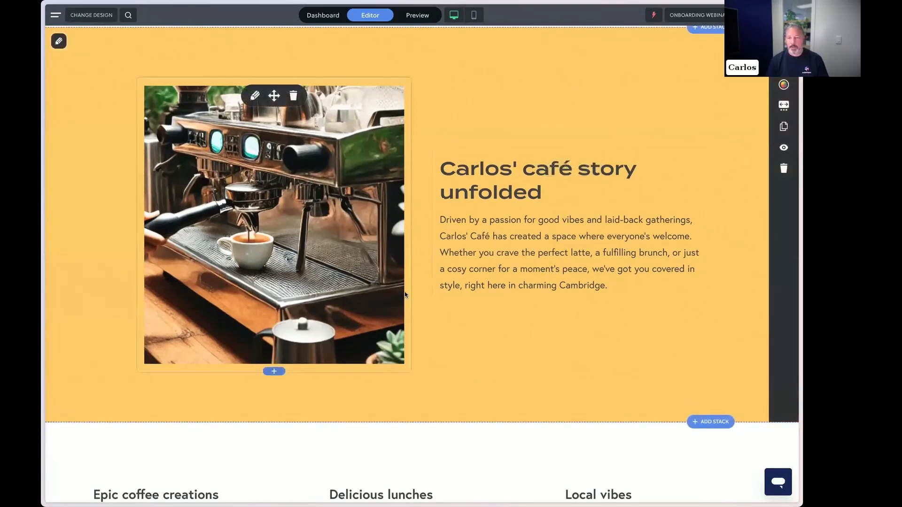
Leave the home page and open the Our Story page from the site's navigation.
scroll(405, 295, "up", 15)
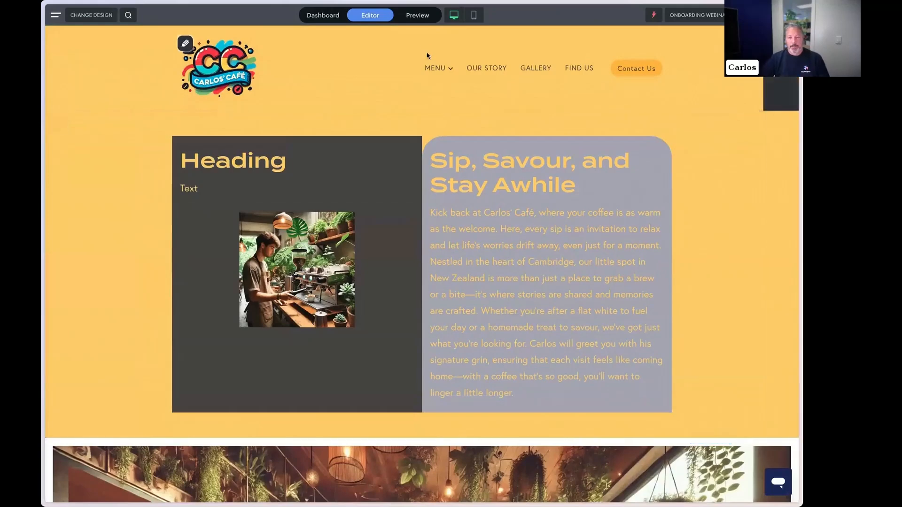
mouse_move(438, 69)
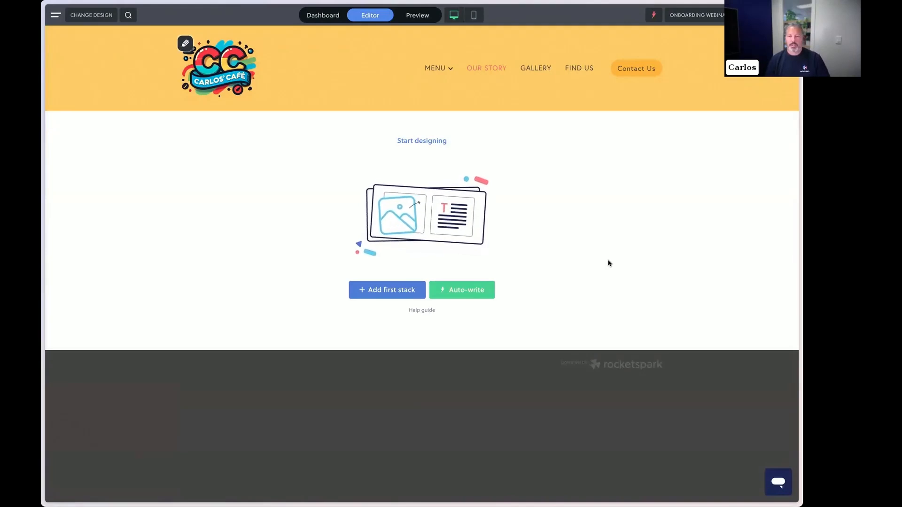
mouse_move(42, 228)
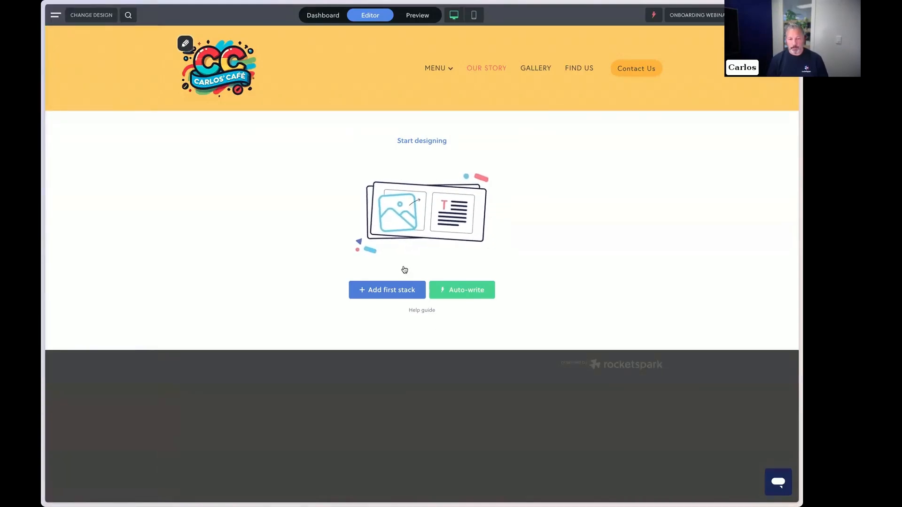
Start adding the first stack to the Our Story page and look through the Popular preset stacks.
left_click(397, 294)
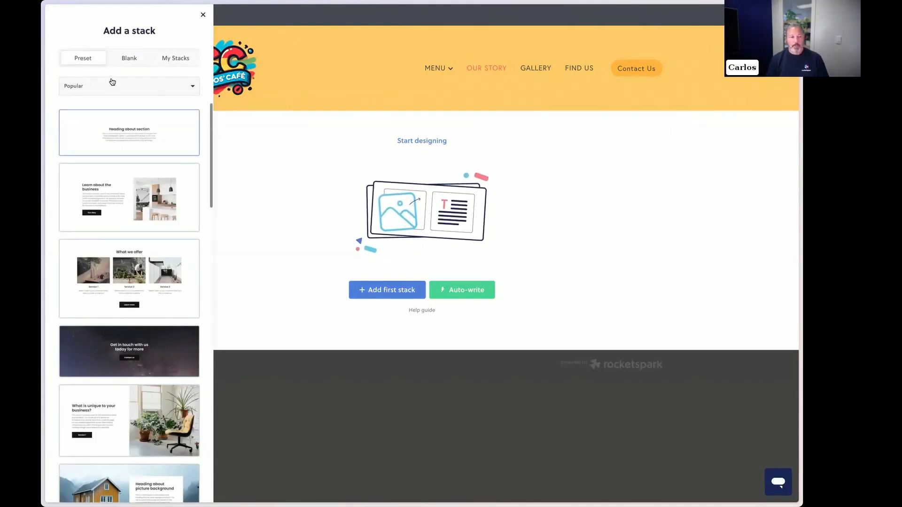
scroll(134, 202, "down", 2)
scroll(135, 227, "down", 8)
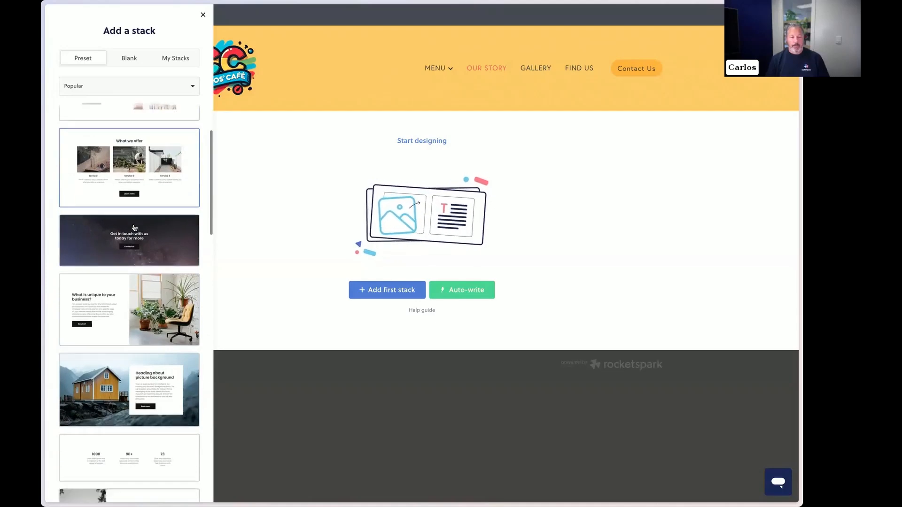
scroll(139, 244, "down", 5)
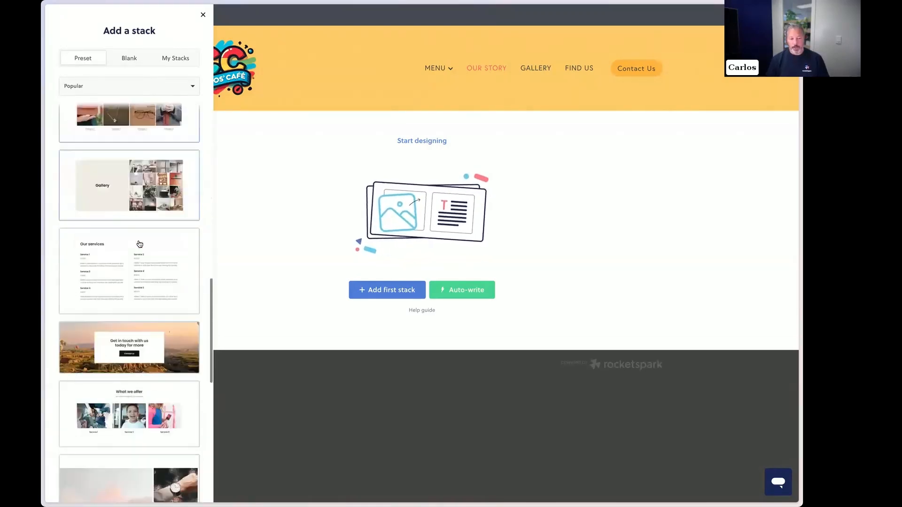
scroll(129, 188, "up", 15)
Browse the preset stacks in the Sliders, Services and Top of page categories.
left_click(120, 86)
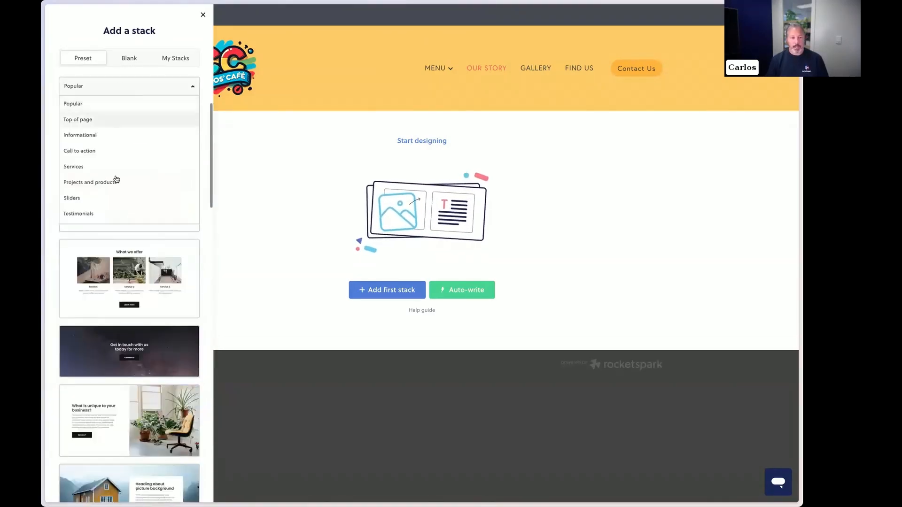
left_click(109, 198)
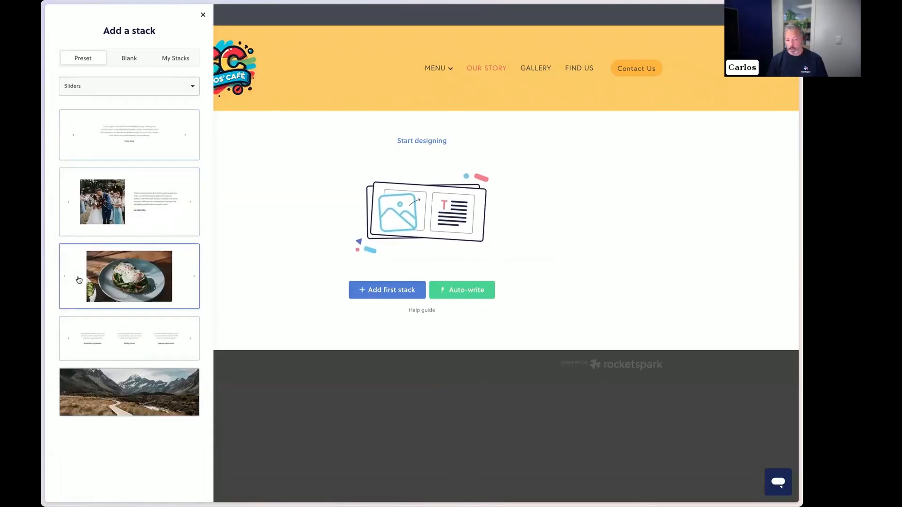
left_click(100, 91)
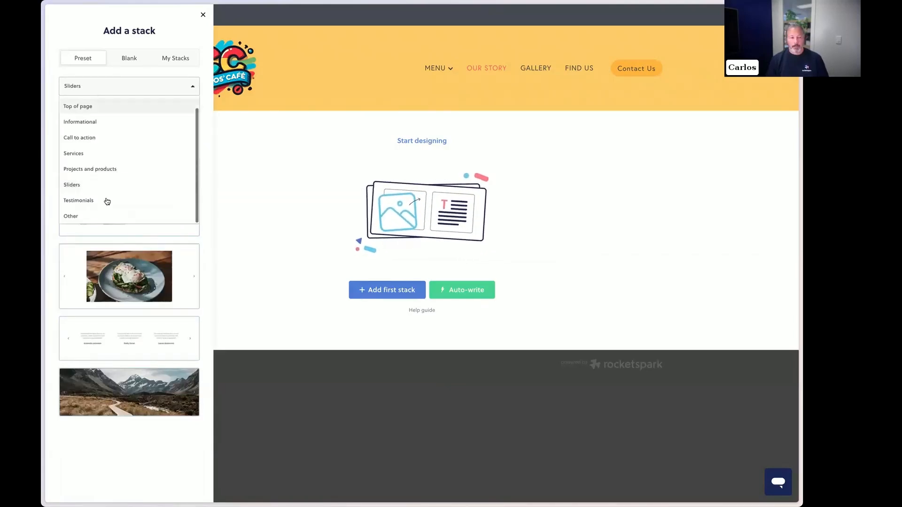
left_click(90, 153)
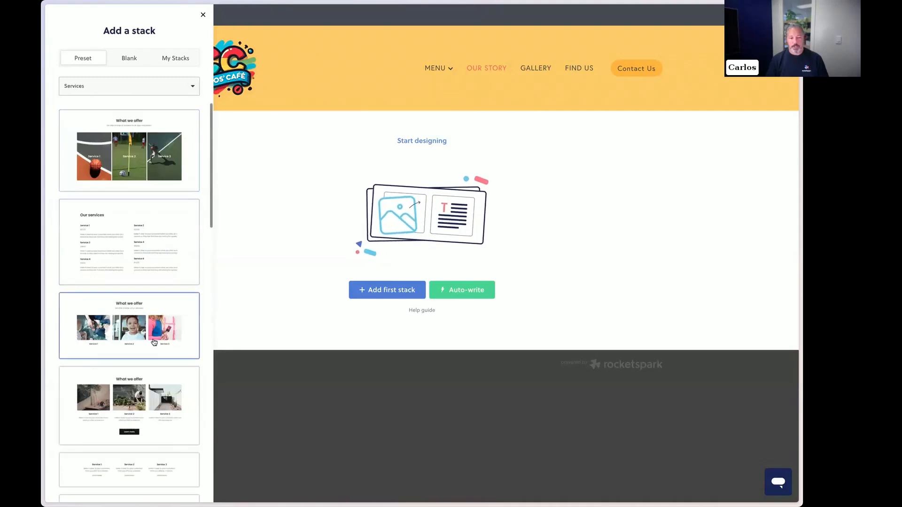
scroll(151, 347, "down", 5)
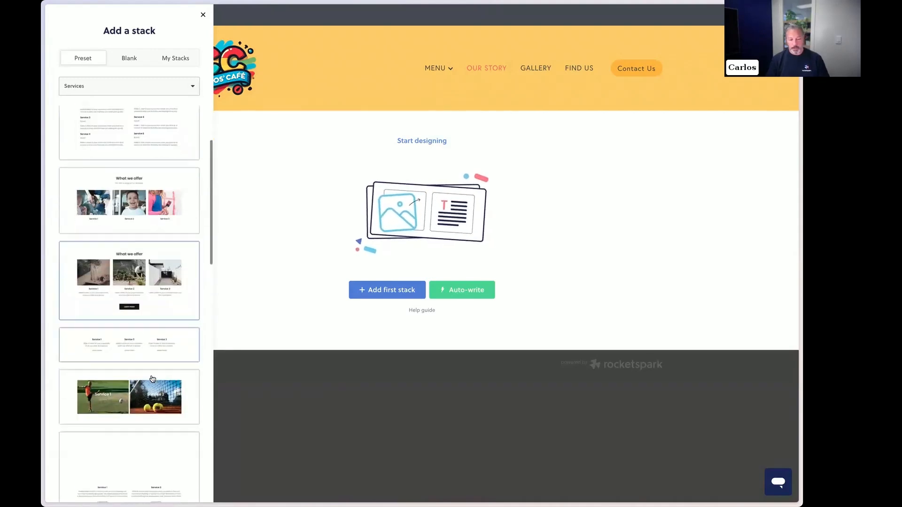
scroll(130, 235, "up", 5)
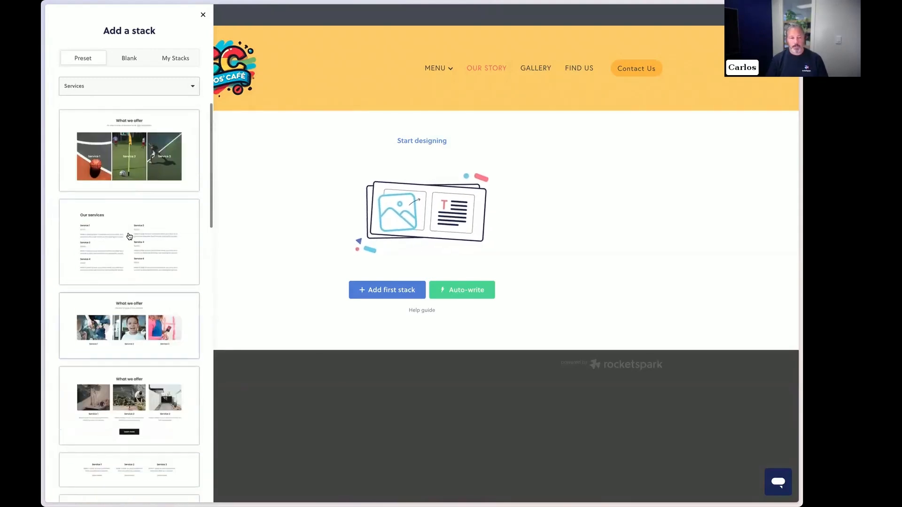
left_click(127, 92)
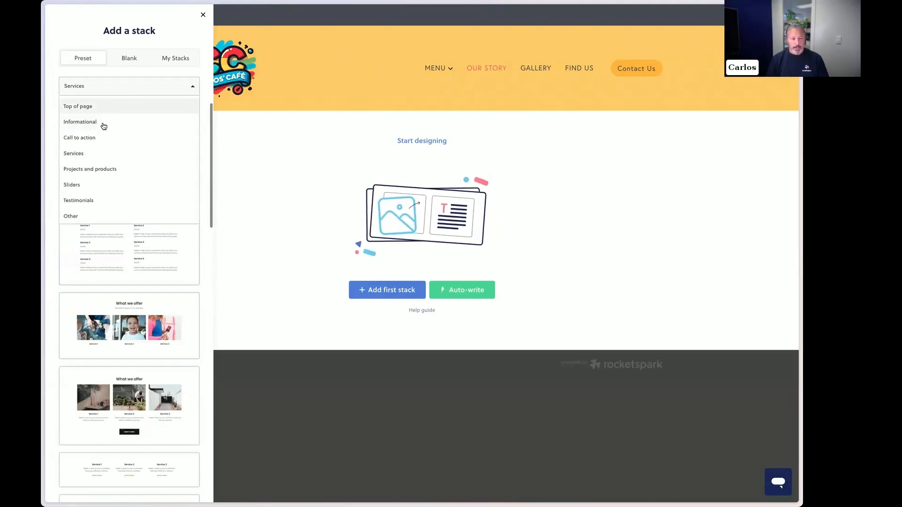
left_click(104, 120)
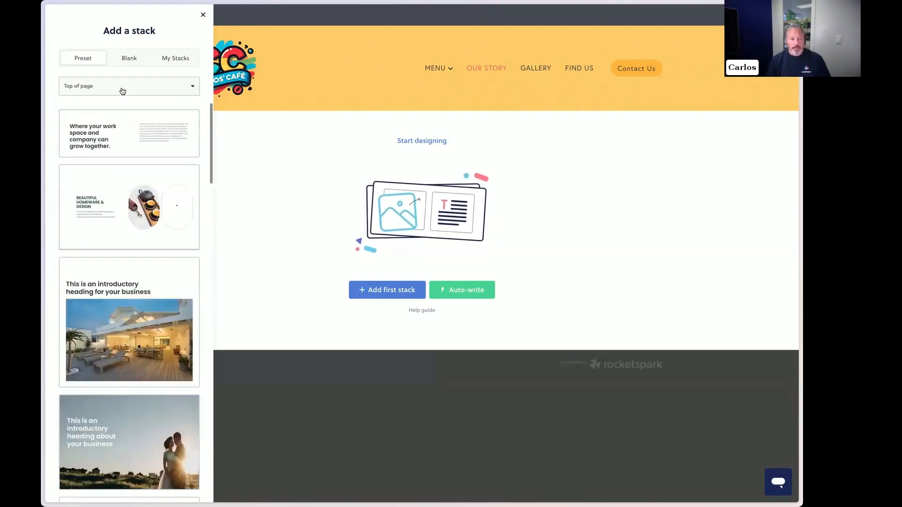
Add a blank one-column stack to the Our Story page and insert a text block in it.
left_click(127, 57)
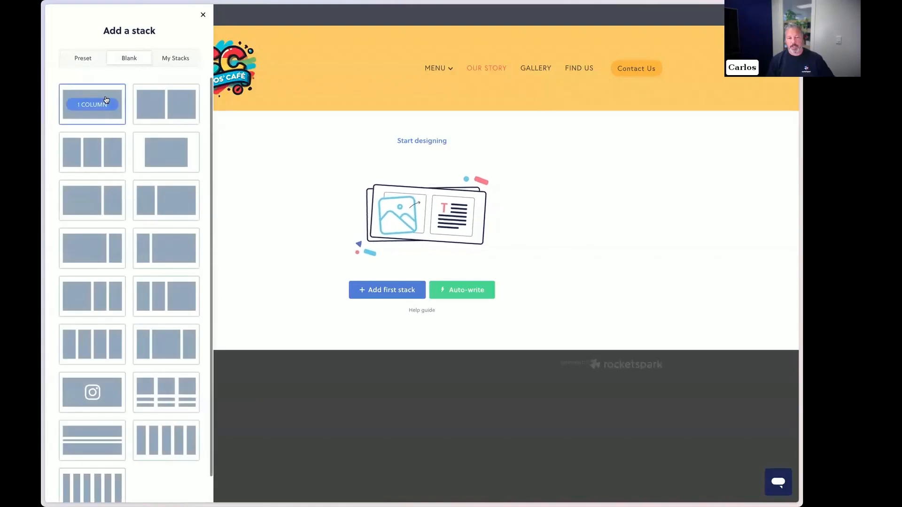
left_click(105, 100)
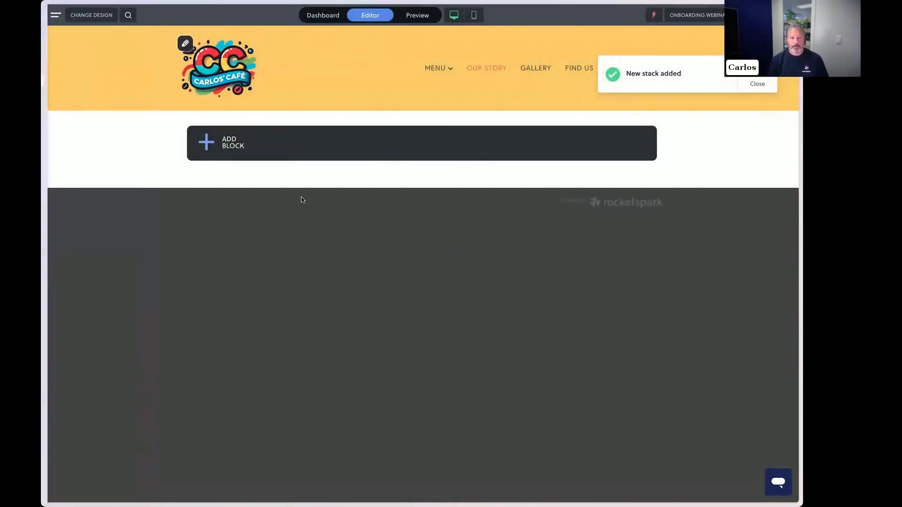
mouse_move(455, 174)
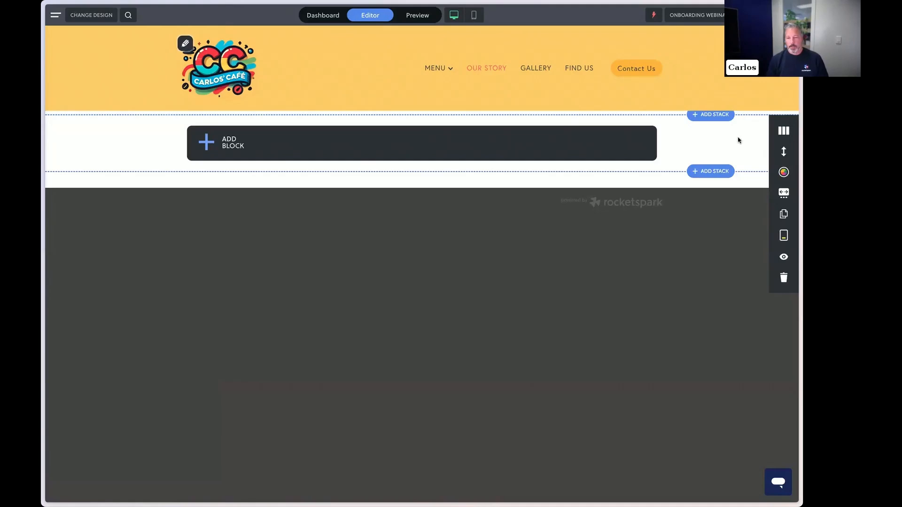
left_click(583, 141)
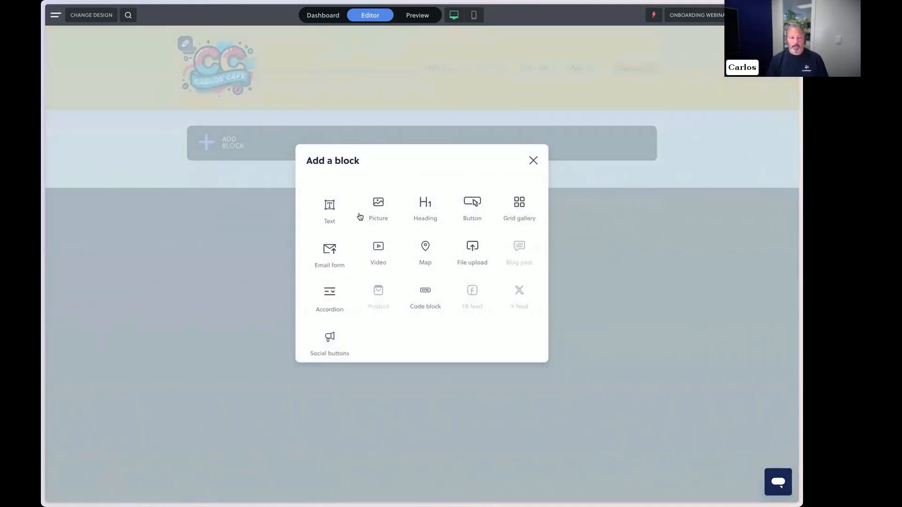
left_click(336, 214)
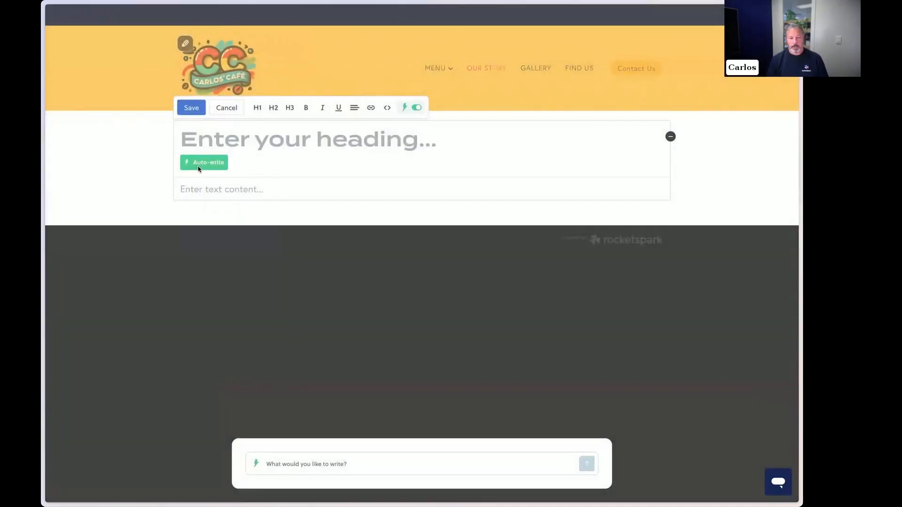
Auto-write the text block's heading and text content, and save the block.
left_click(203, 163)
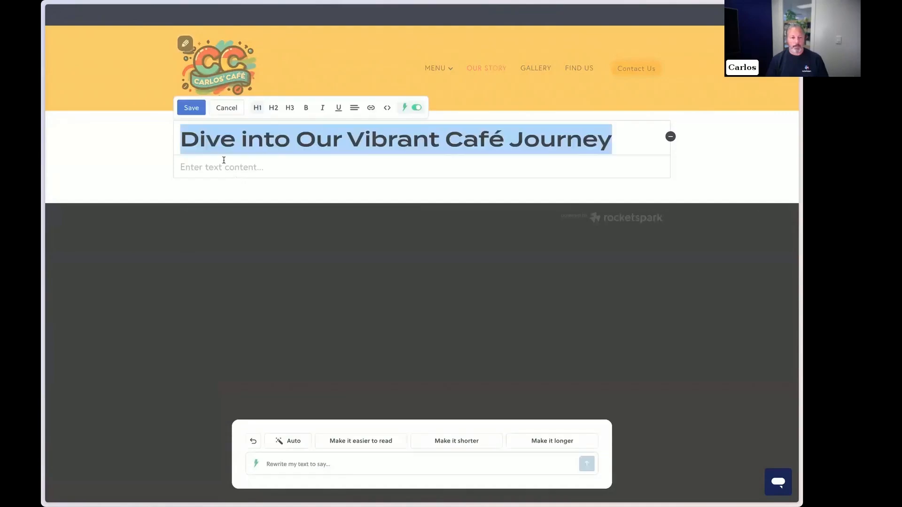
left_click(223, 162)
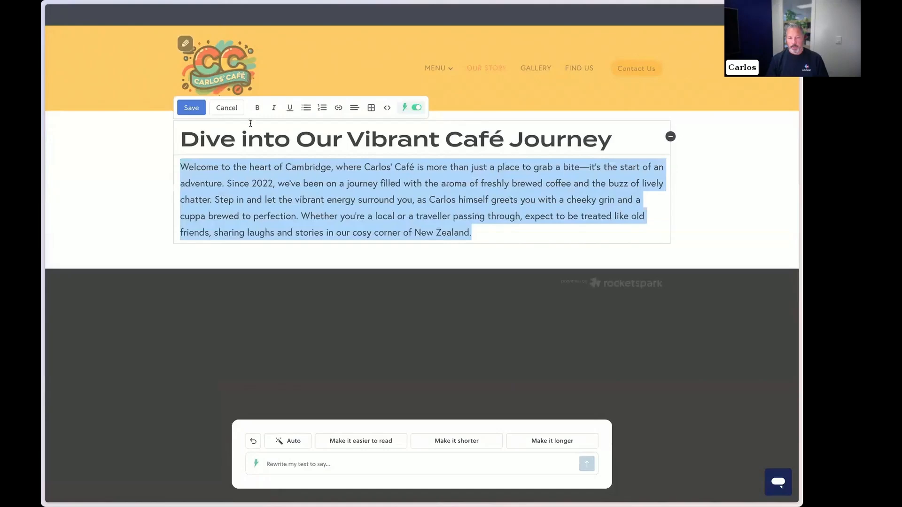
left_click(193, 109)
Add a blank one-column stack below the text stack and insert the café interior picture in it.
left_click(718, 253)
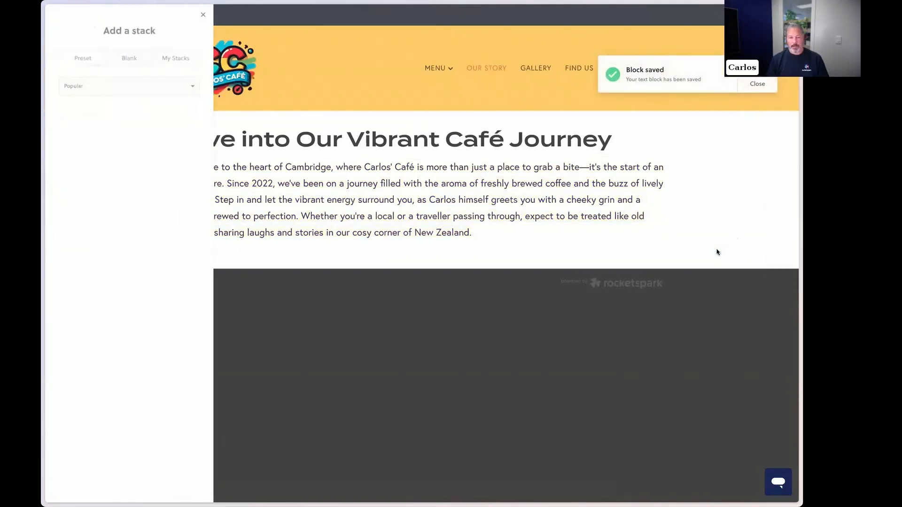
scroll(106, 120, "down", 1)
left_click(129, 58)
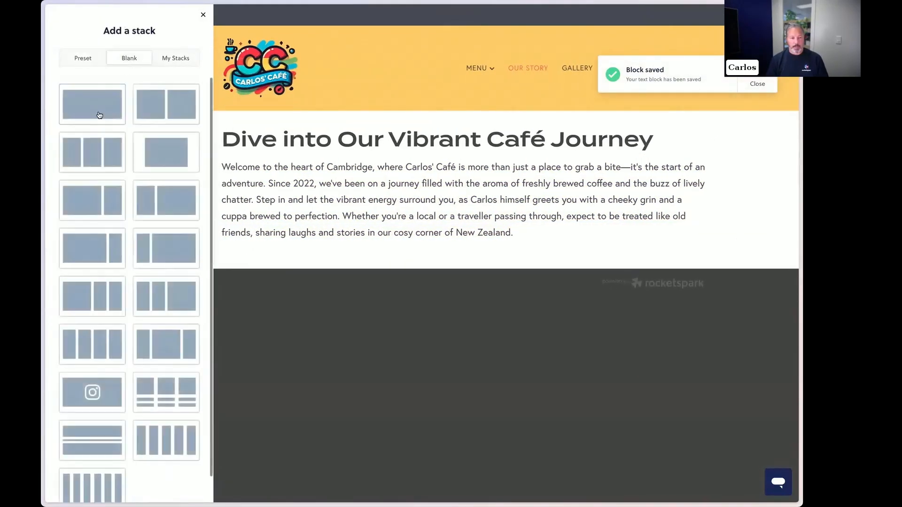
left_click(92, 103)
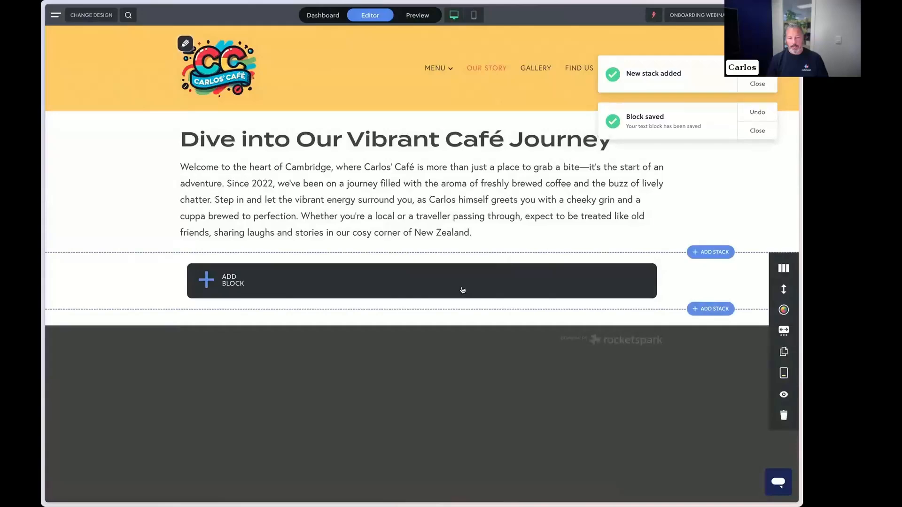
left_click(463, 290)
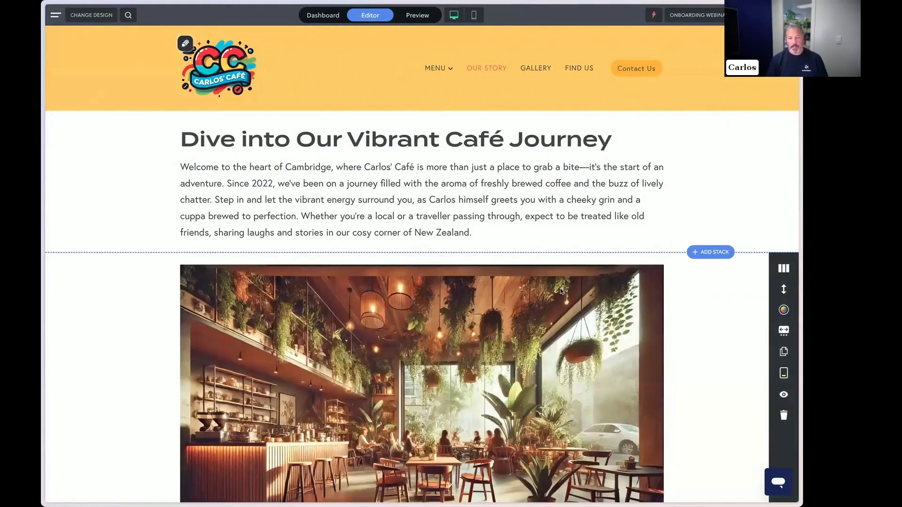
Set the picture stack's background to the yellow brand colour, save the stack design and check the page.
left_click(783, 310)
left_click(101, 115)
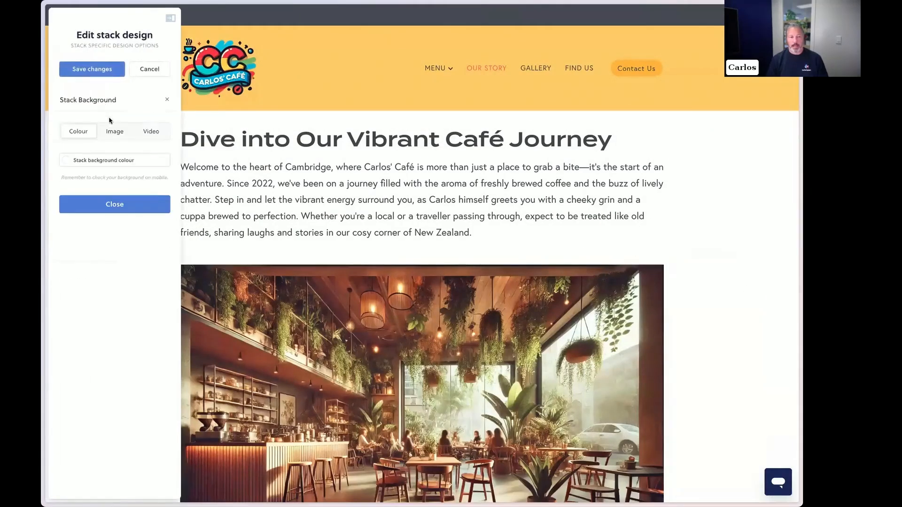
left_click(104, 161)
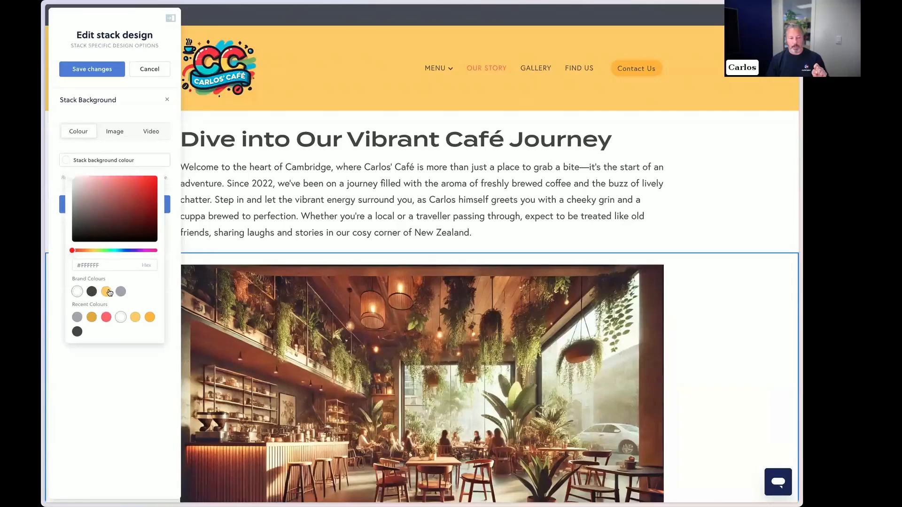
left_click(107, 292)
left_click(92, 69)
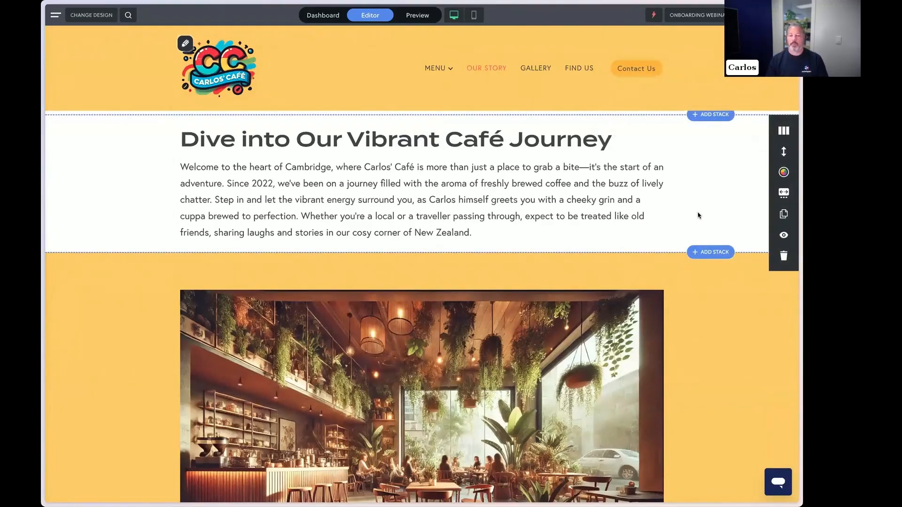
scroll(598, 235, "down", 3)
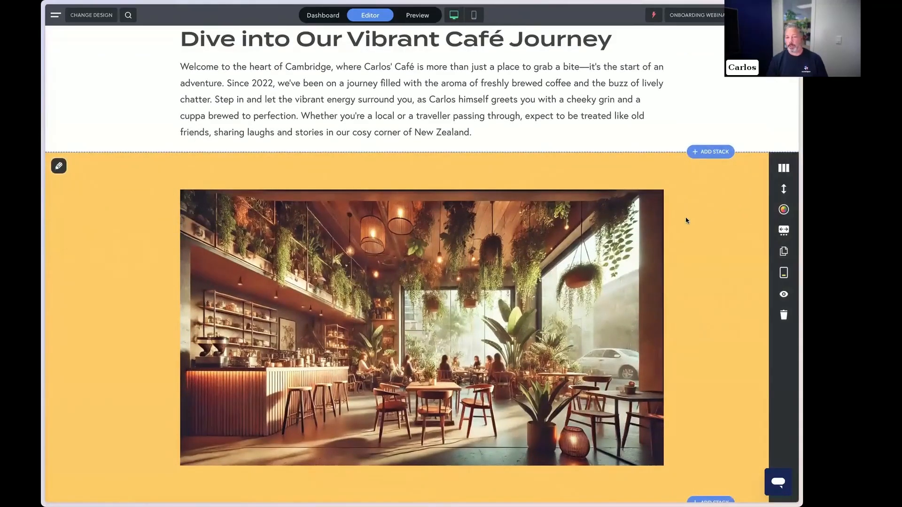
scroll(686, 221, "up", 3)
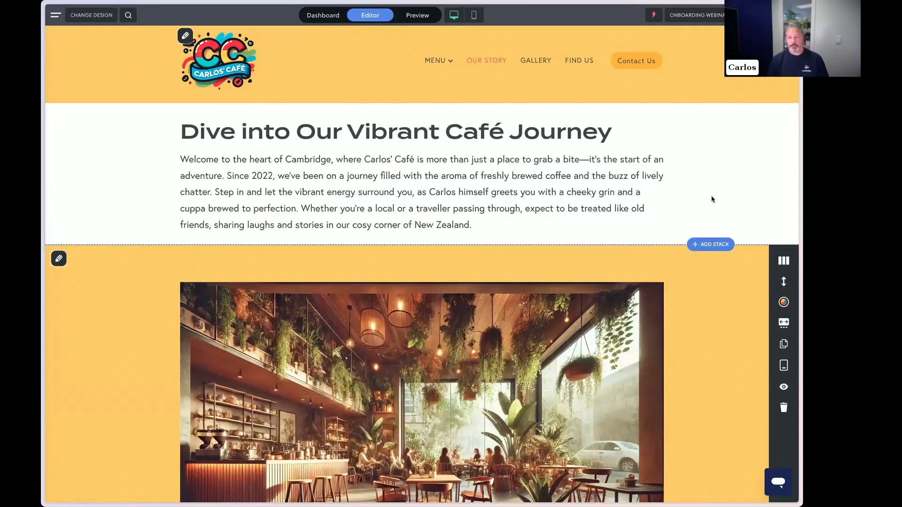
Add a blank one-column stack between the text stack and the café picture stack.
left_click(709, 245)
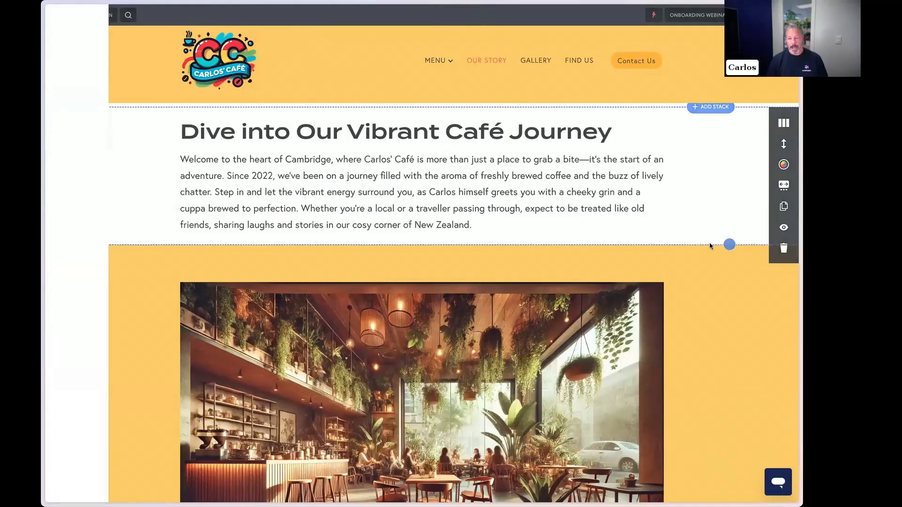
left_click(129, 58)
left_click(102, 114)
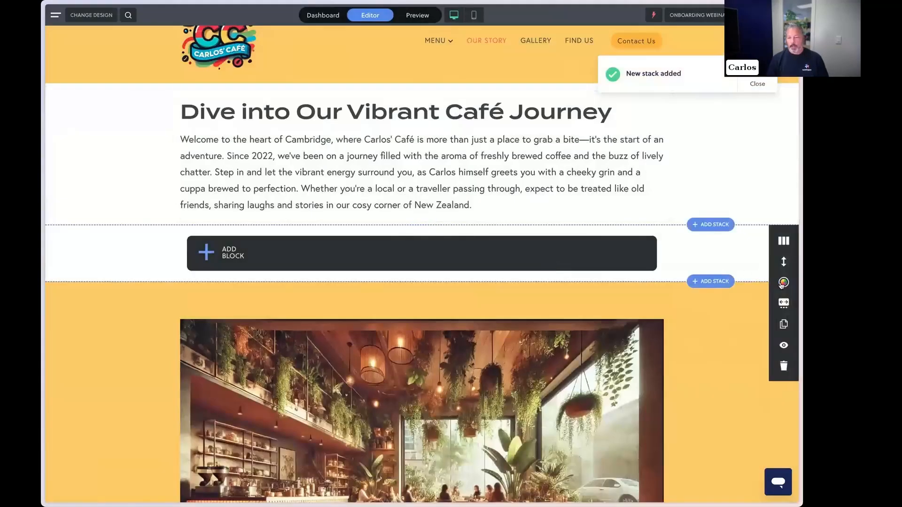
Set the new stack's background to the yellow wave image, save the stack design and preview the page.
left_click(783, 283)
left_click(127, 115)
left_click(117, 134)
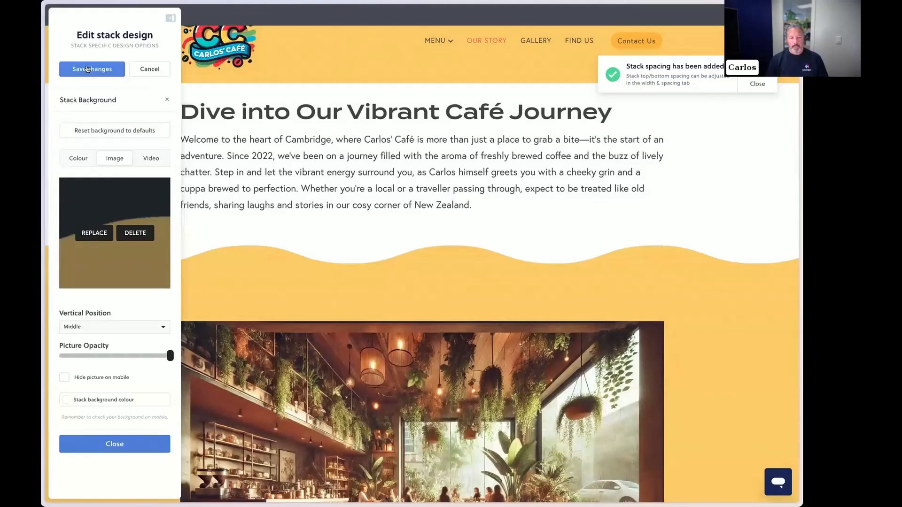
left_click(87, 69)
left_click(427, 17)
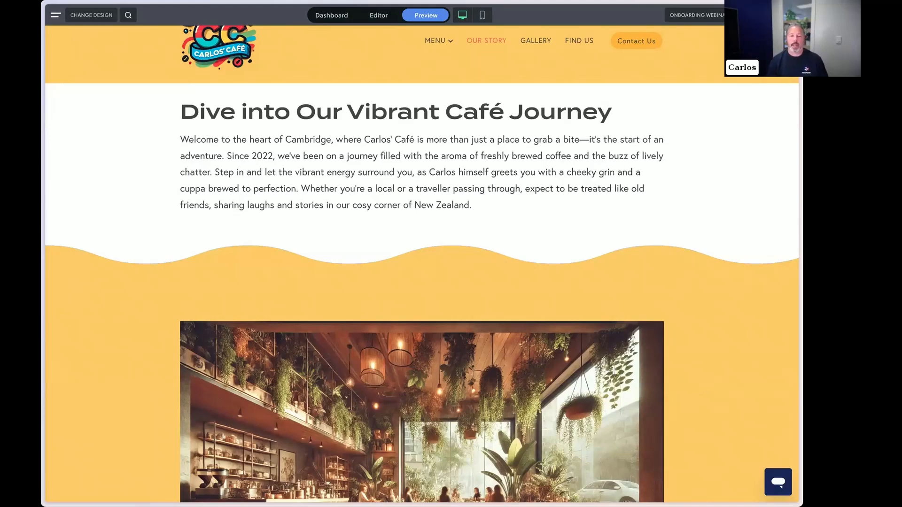
scroll(661, 398, "down", 4)
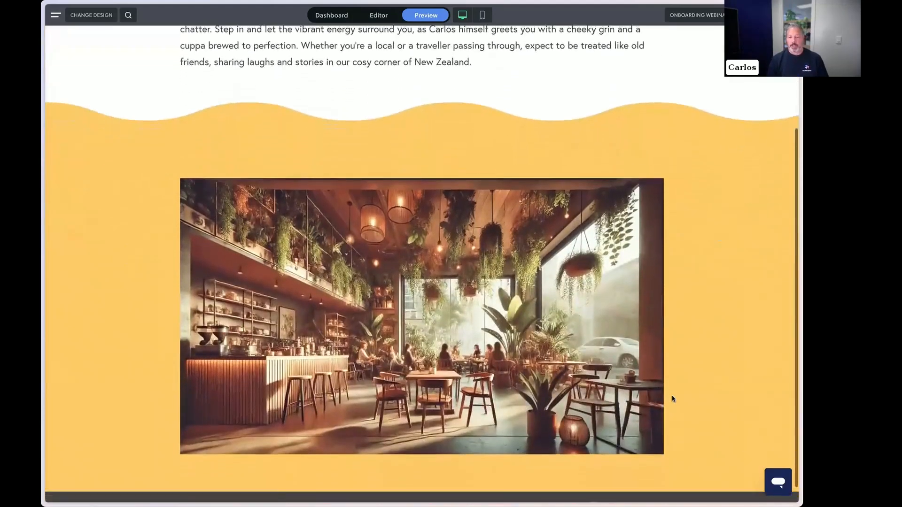
scroll(638, 330, "up", 5)
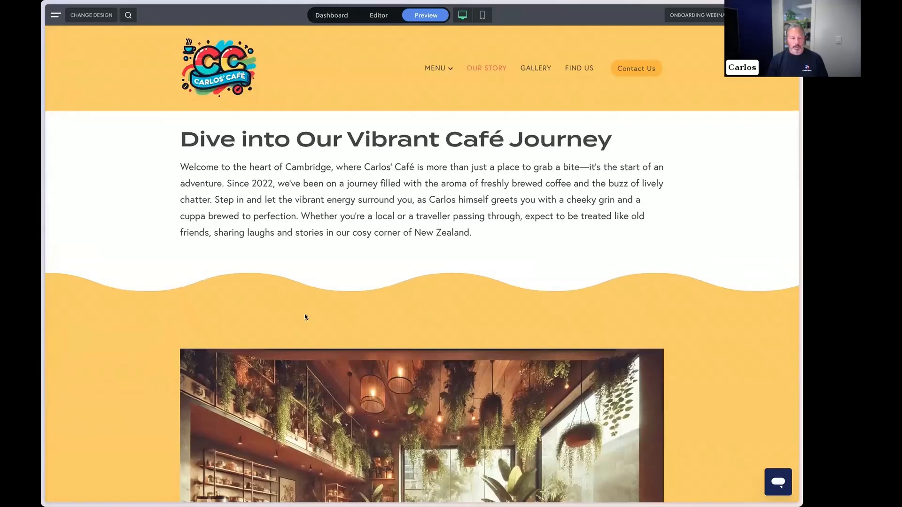
scroll(540, 227, "down", 1)
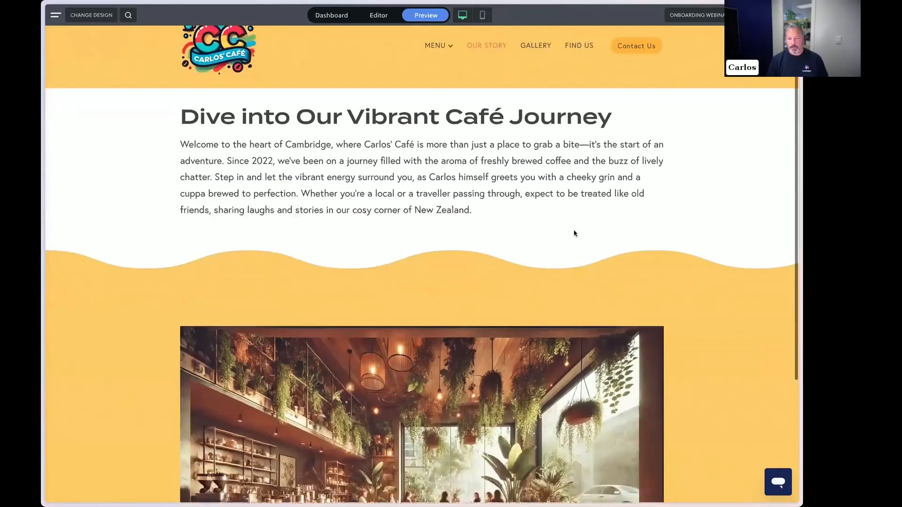
Replace the divider stack's wave background with the pale beige jagged-edge image, save the design and preview the page.
left_click(383, 19)
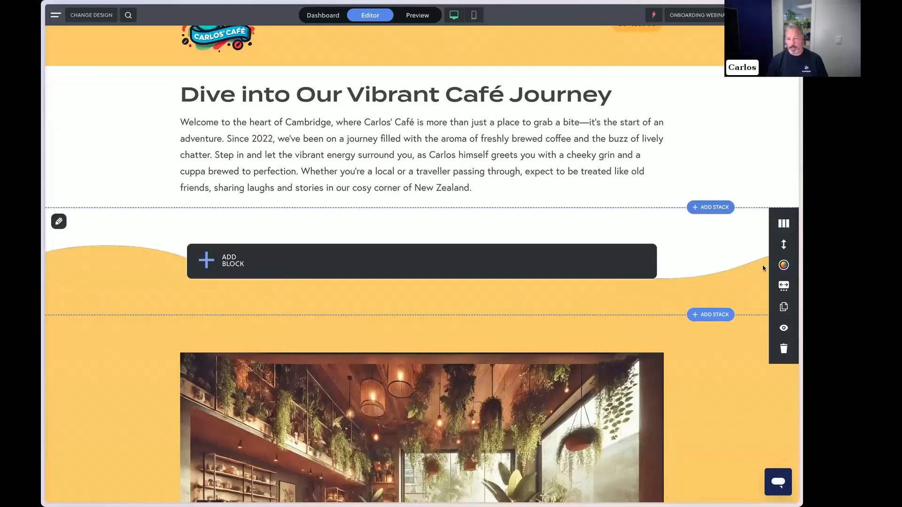
left_click(779, 266)
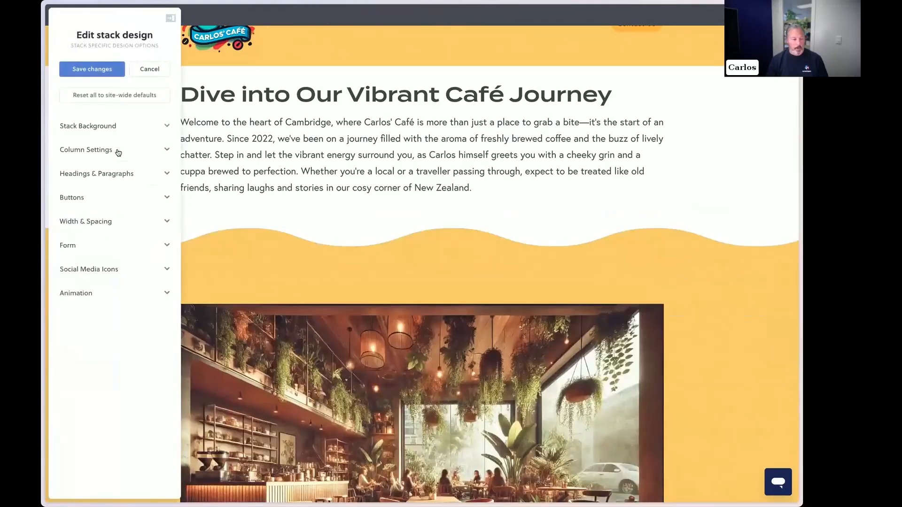
left_click(111, 134)
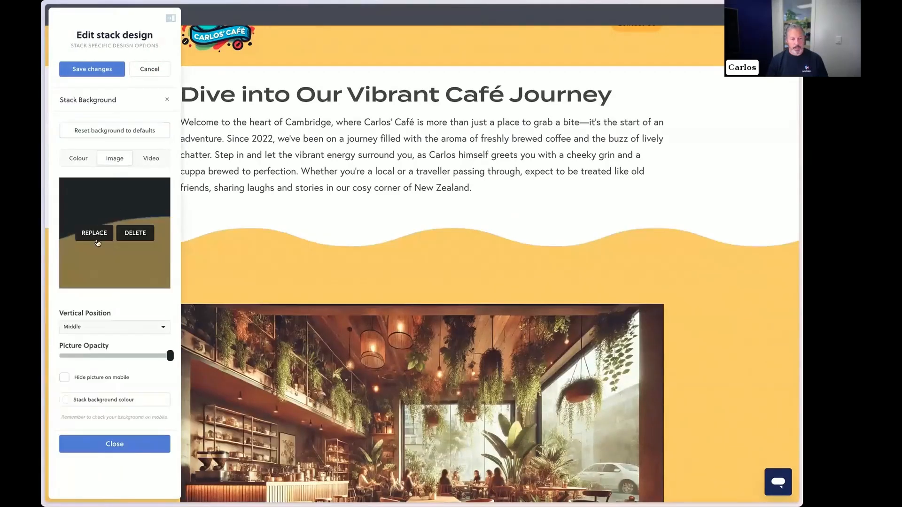
left_click(123, 238)
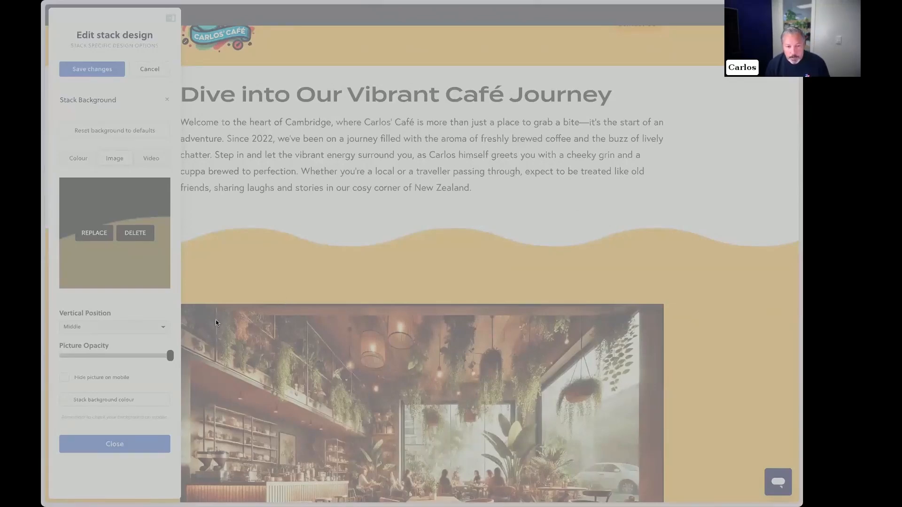
left_click(86, 69)
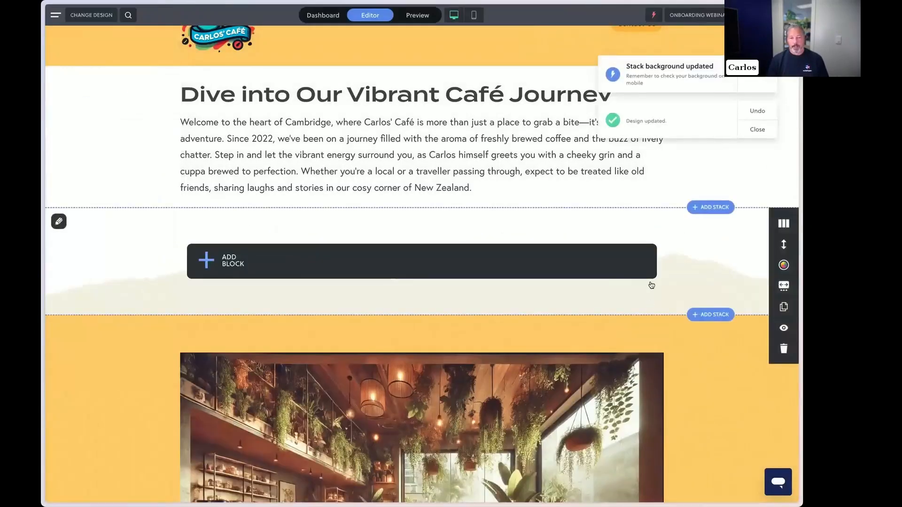
left_click(417, 17)
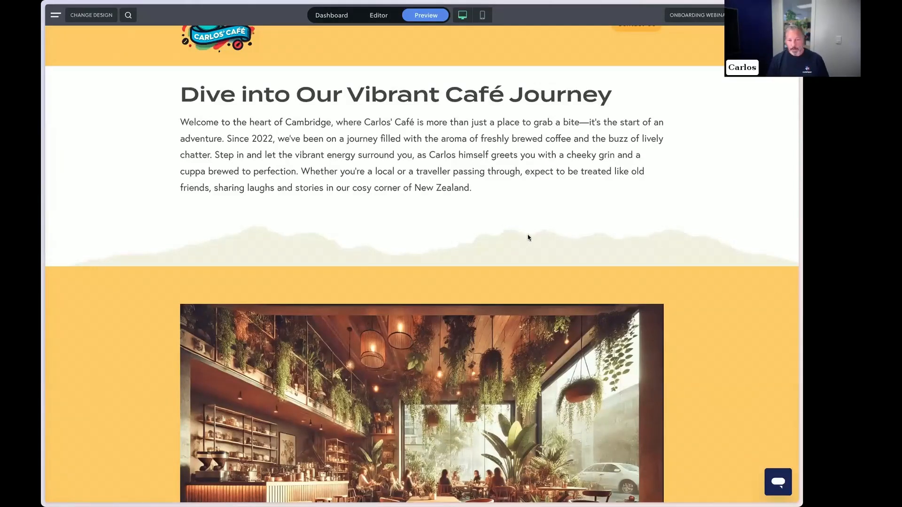
Return to editing and add a blank one-column stack above the text stack, directly under the page header.
left_click(381, 15)
scroll(670, 275, "down", 2)
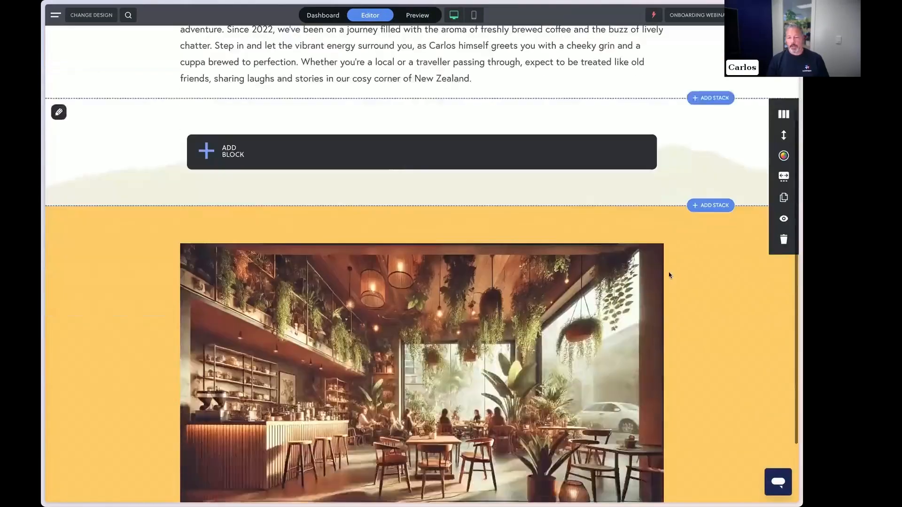
scroll(670, 276, "down", 2)
scroll(728, 423, "up", 5)
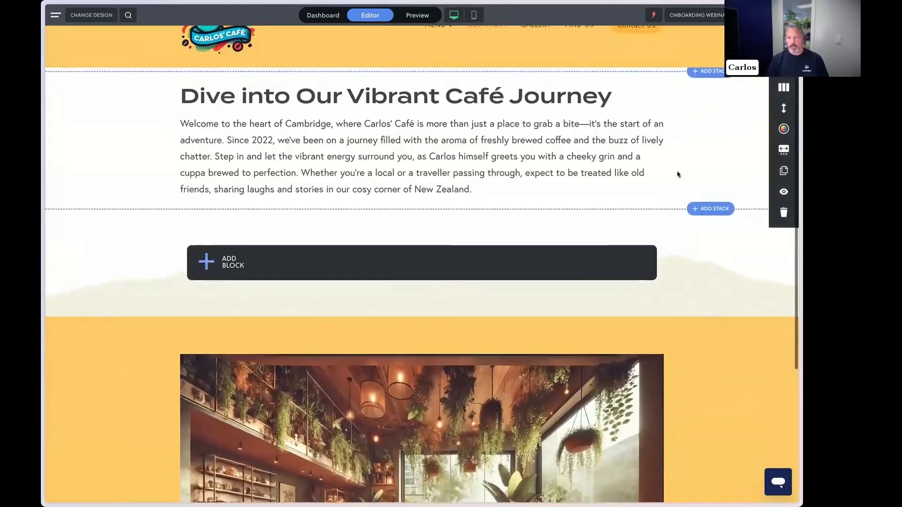
left_click(711, 76)
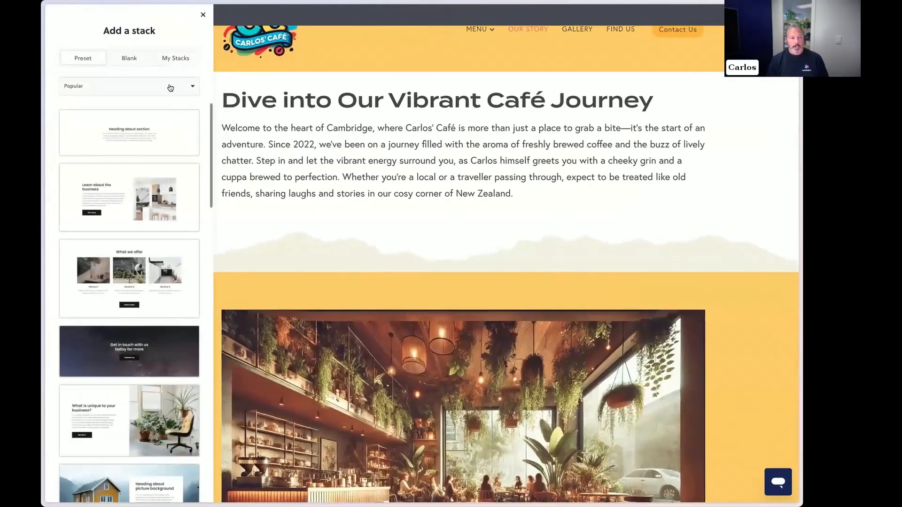
left_click(129, 60)
left_click(106, 94)
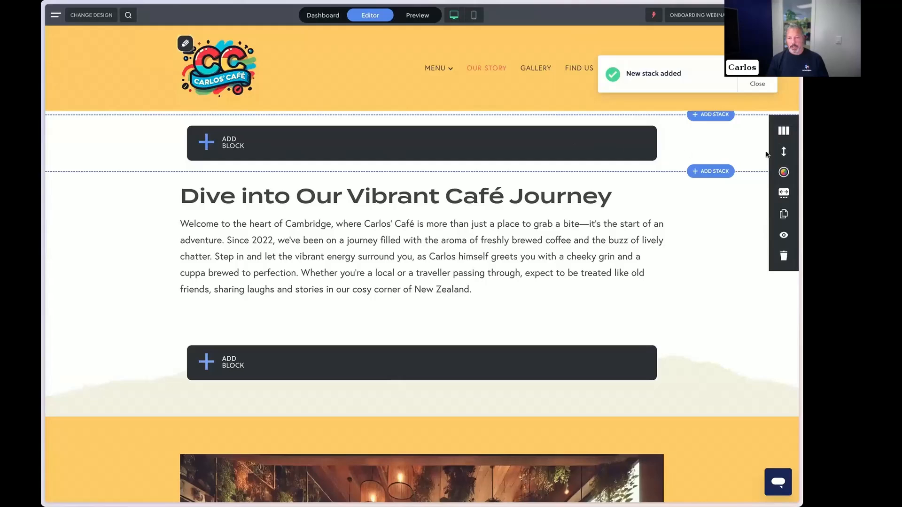
Set the new top stack's background to the café interior image and save the stack design.
left_click(783, 171)
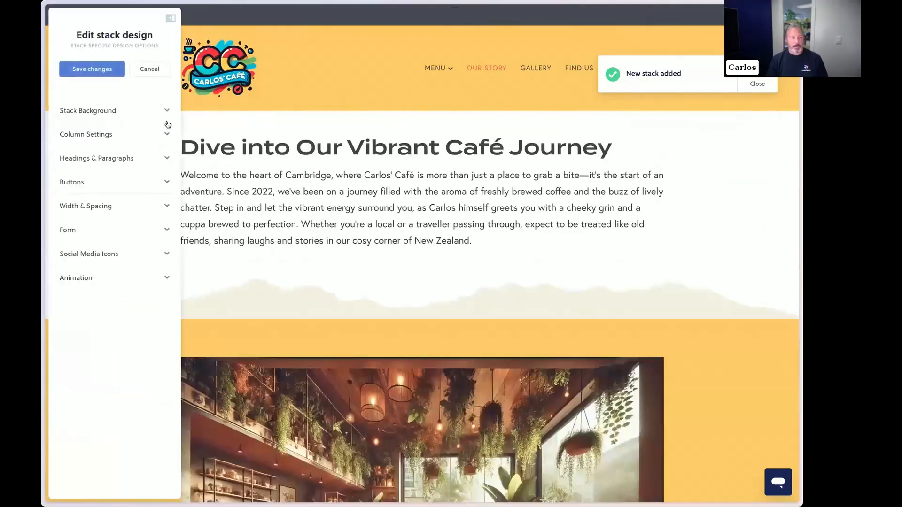
left_click(106, 113)
left_click(115, 130)
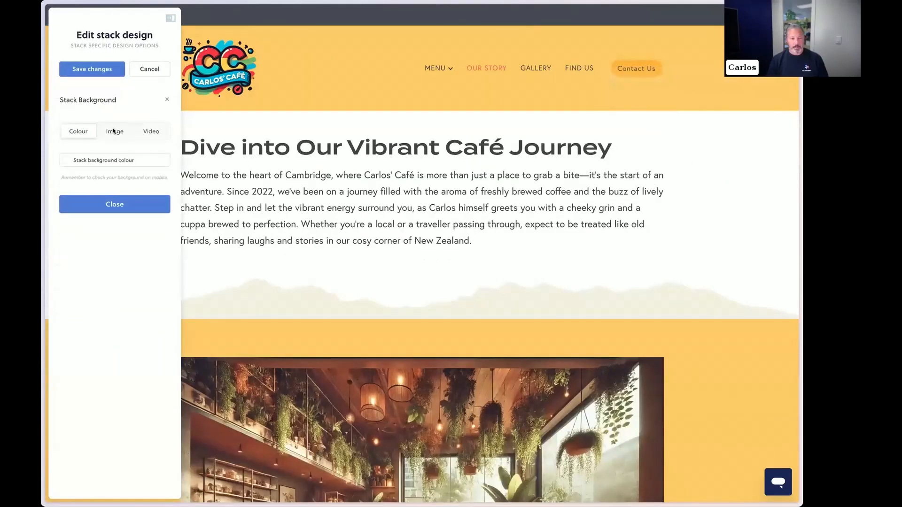
left_click(108, 217)
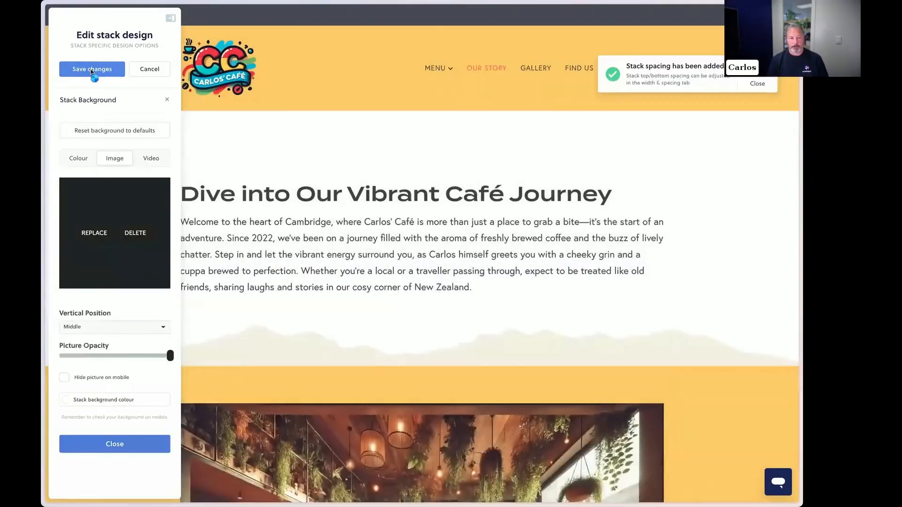
left_click(92, 69)
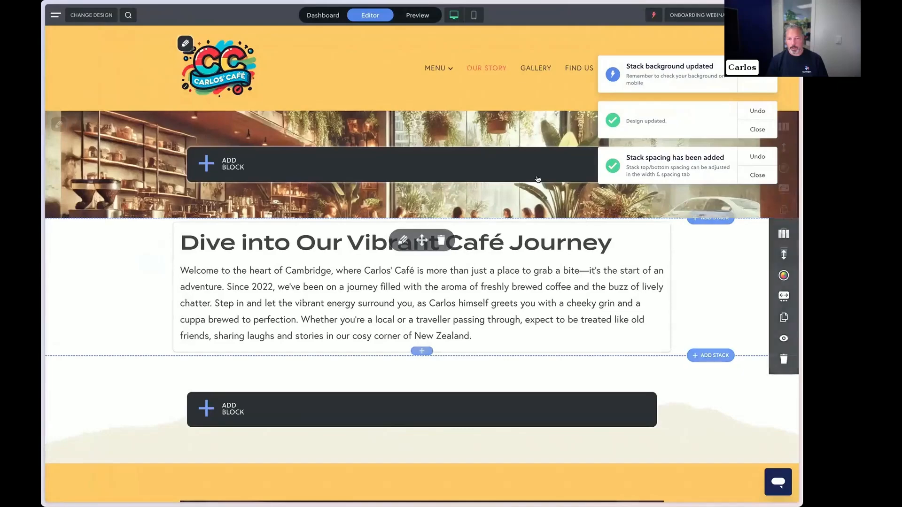
Move the yellow café picture stack up so it sits directly below the banner stack.
scroll(674, 438, "down", 1)
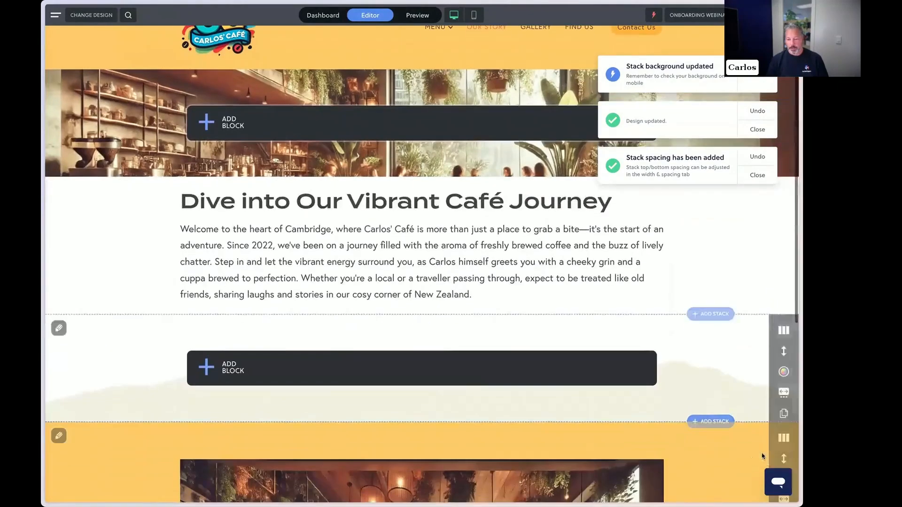
left_click_drag(780, 457, 674, 312)
scroll(674, 313, "up", 1)
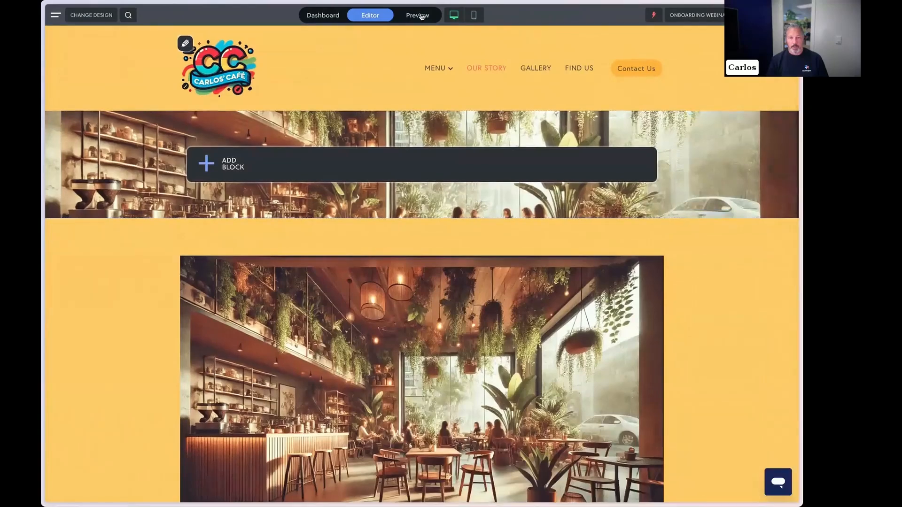
Set the banner stack's top and bottom internal column spacing to 200, save the design and preview the page.
left_click(783, 168)
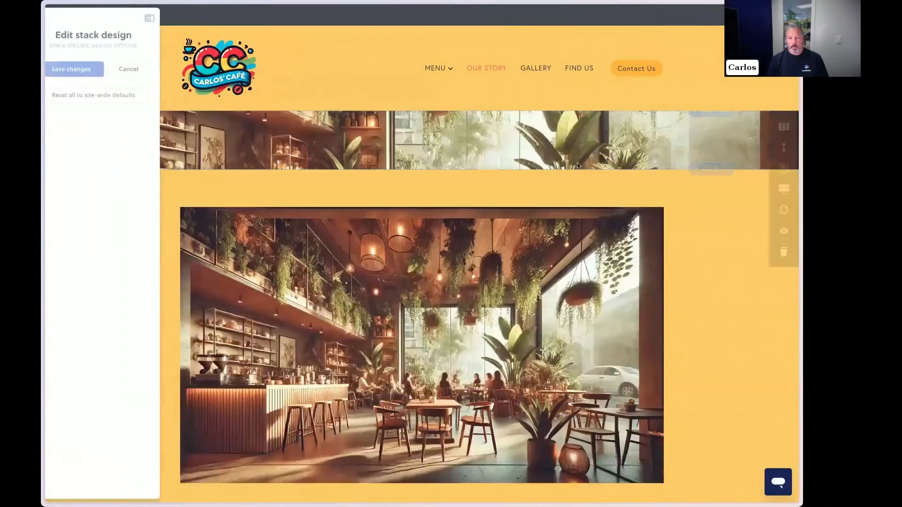
left_click(109, 220)
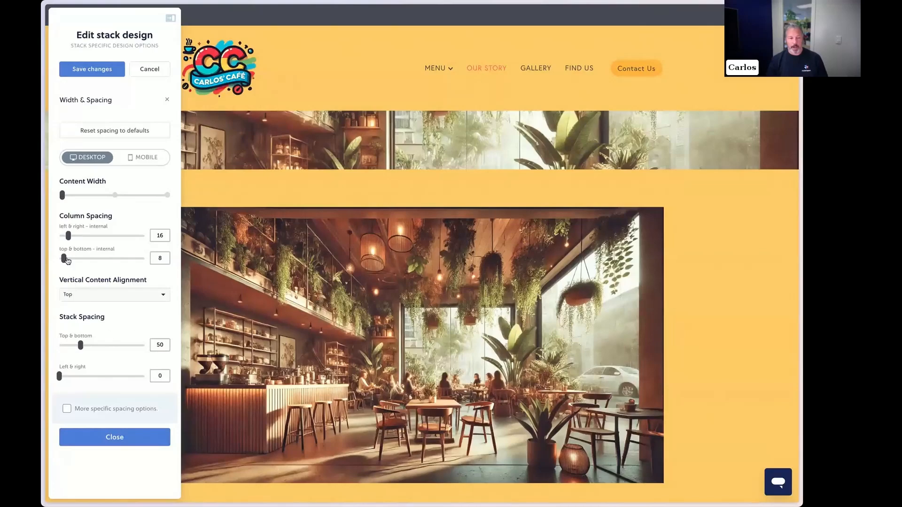
left_click_drag(64, 258, 146, 258)
type("250")
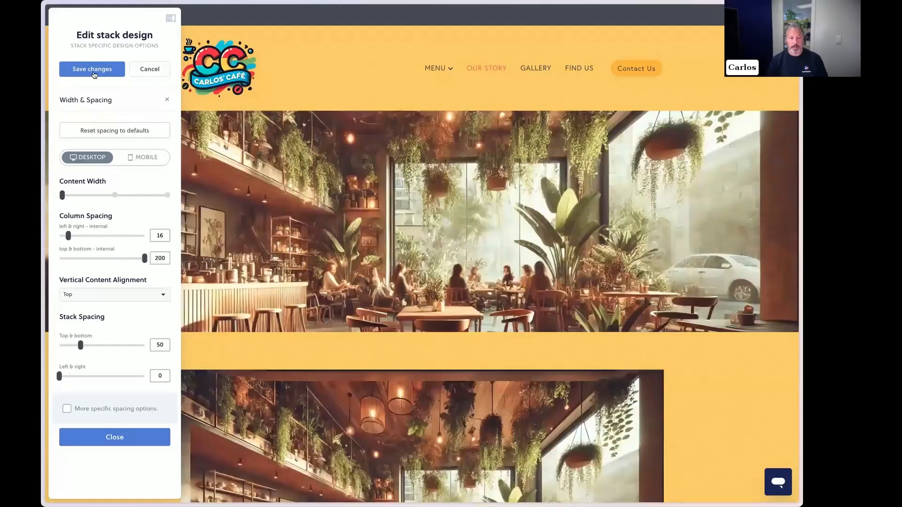
left_click(92, 72)
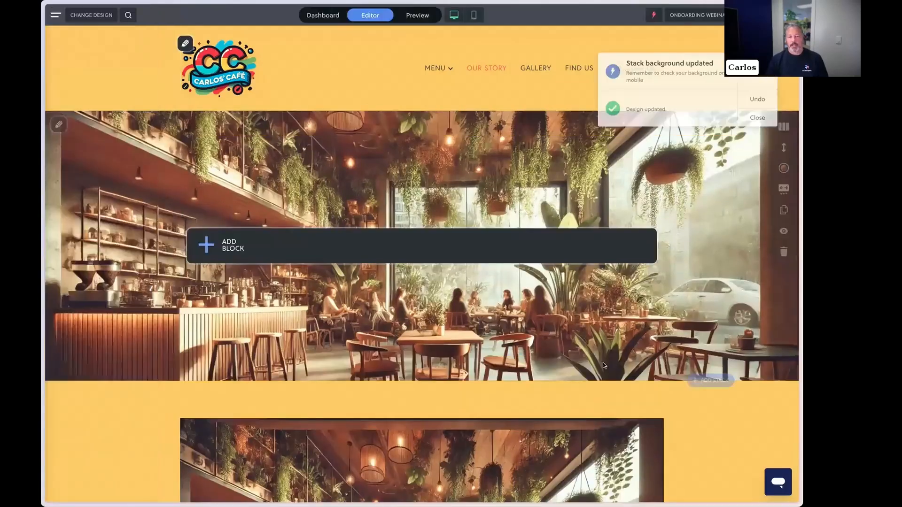
left_click(417, 18)
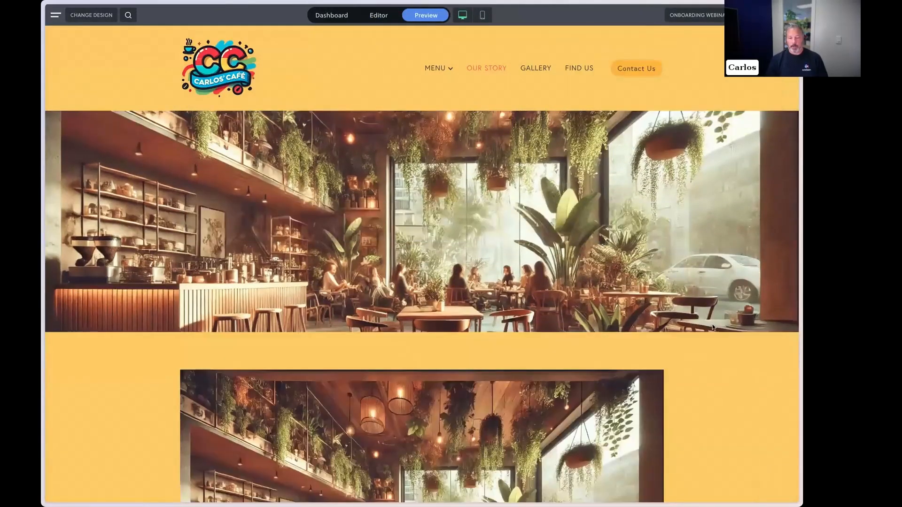
scroll(518, 121, "down", 3)
scroll(517, 121, "down", 2)
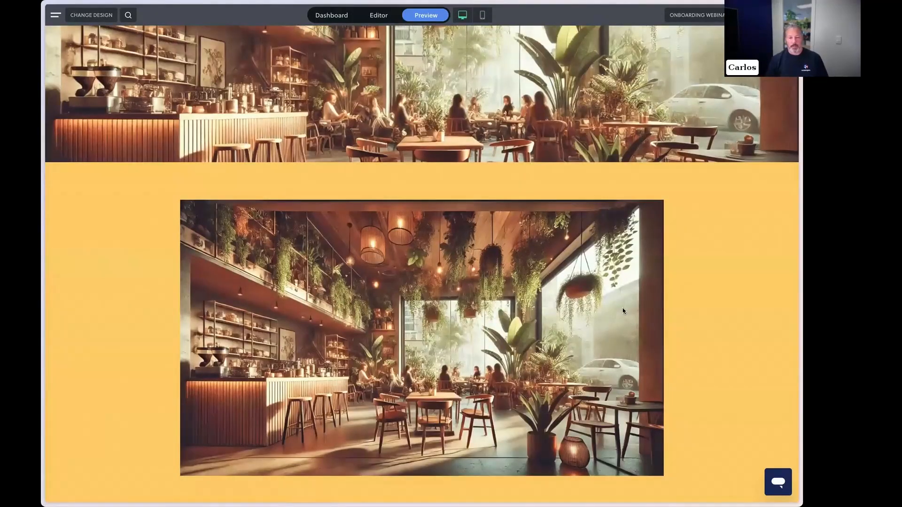
scroll(623, 311, "down", 3)
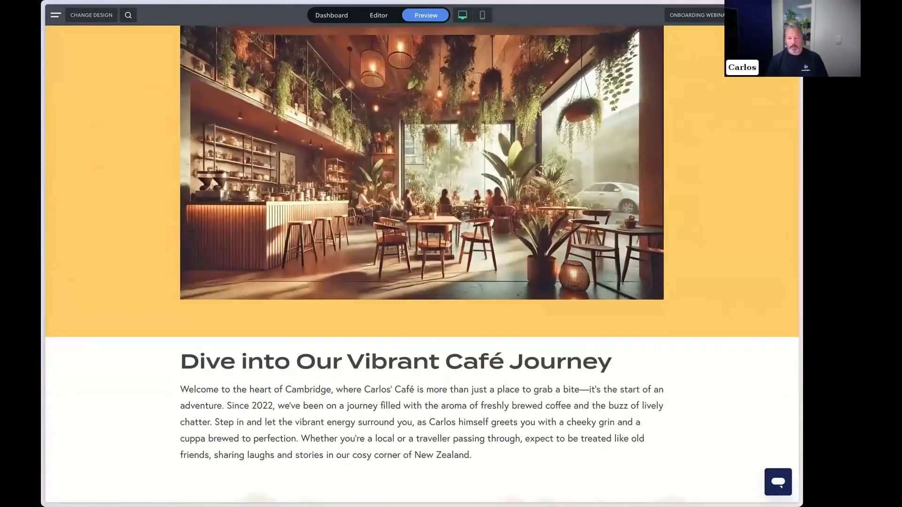
Move the text block into the yellow stack above the café picture and preview the page.
left_click(380, 15)
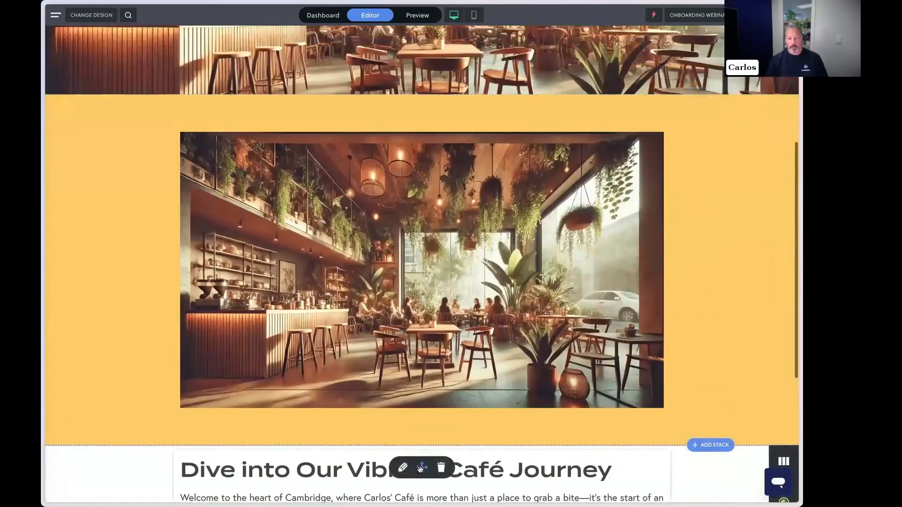
left_click_drag(421, 468, 443, 156)
scroll(691, 247, "up", 6)
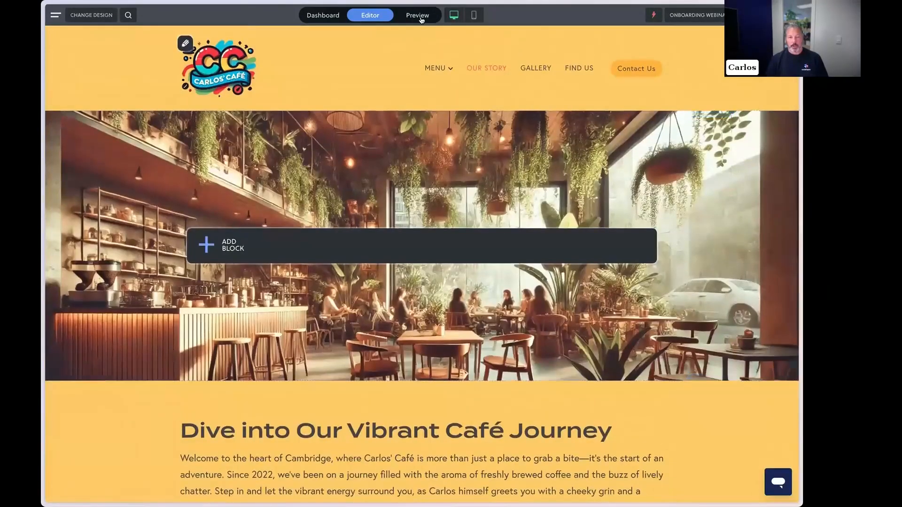
left_click(421, 17)
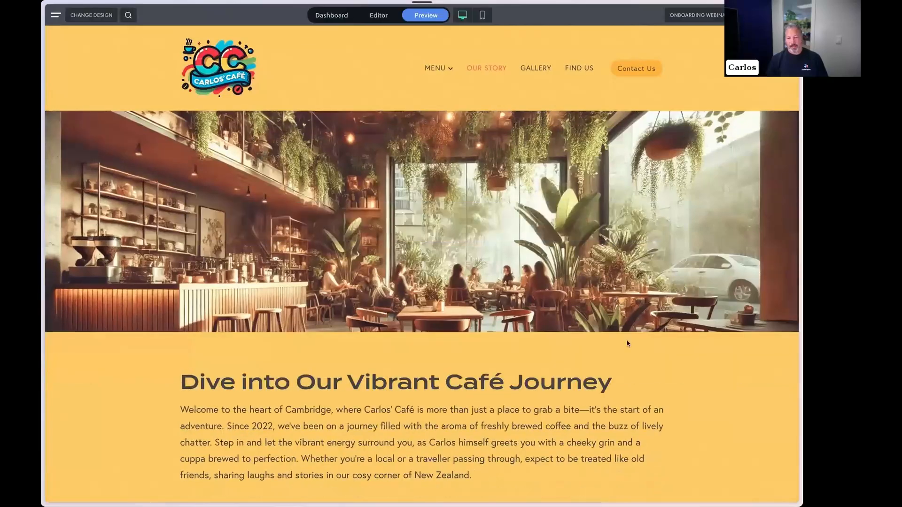
scroll(402, 371, "down", 1)
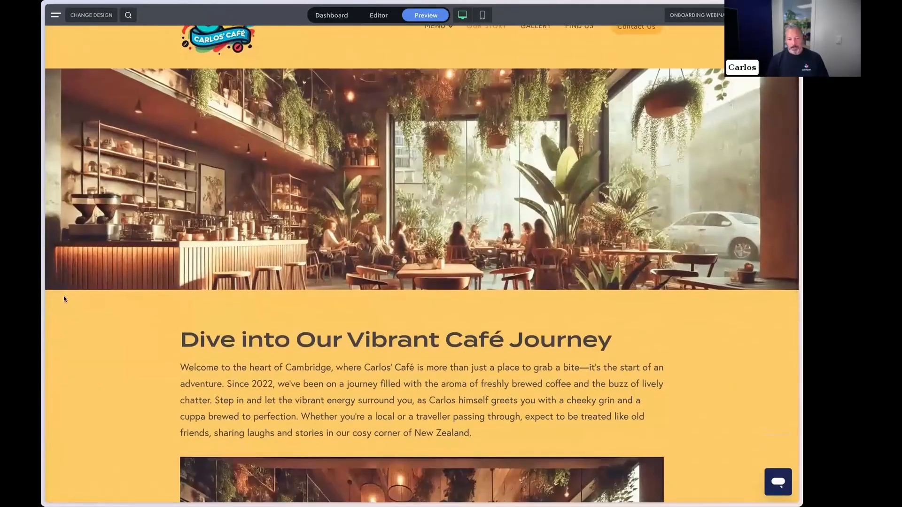
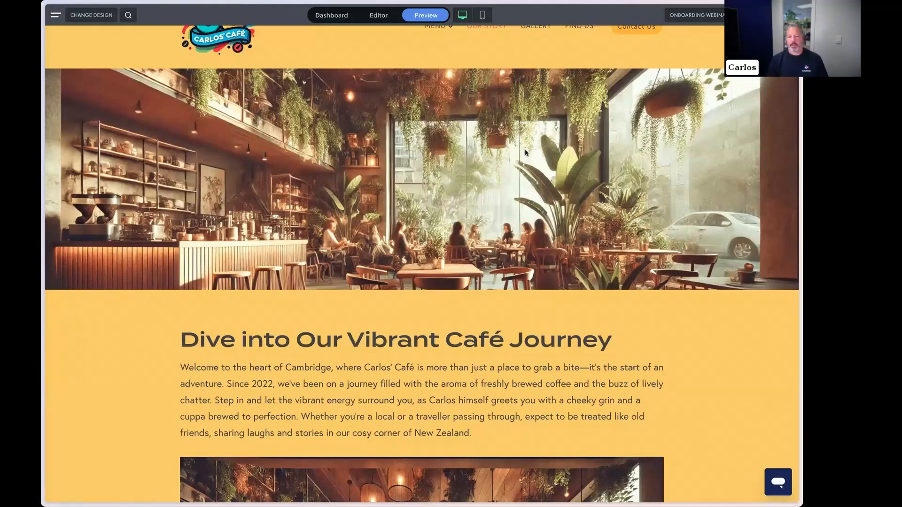
Replace the banner stack's background with the café interior image that has a wavy yellow lower edge and save the design.
left_click(383, 17)
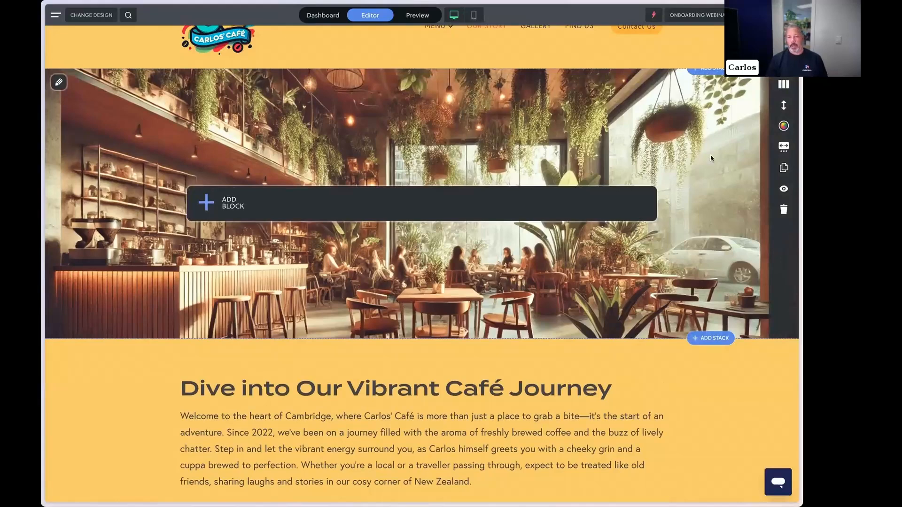
left_click(783, 127)
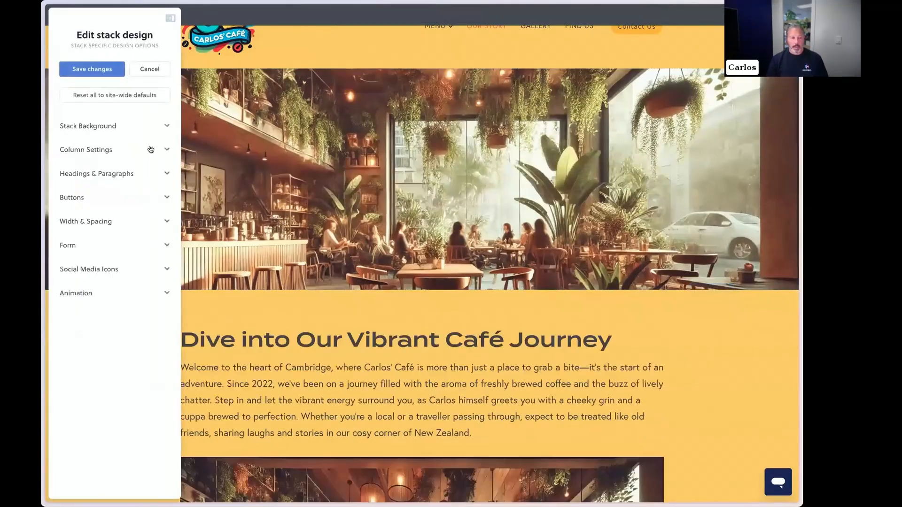
left_click(120, 133)
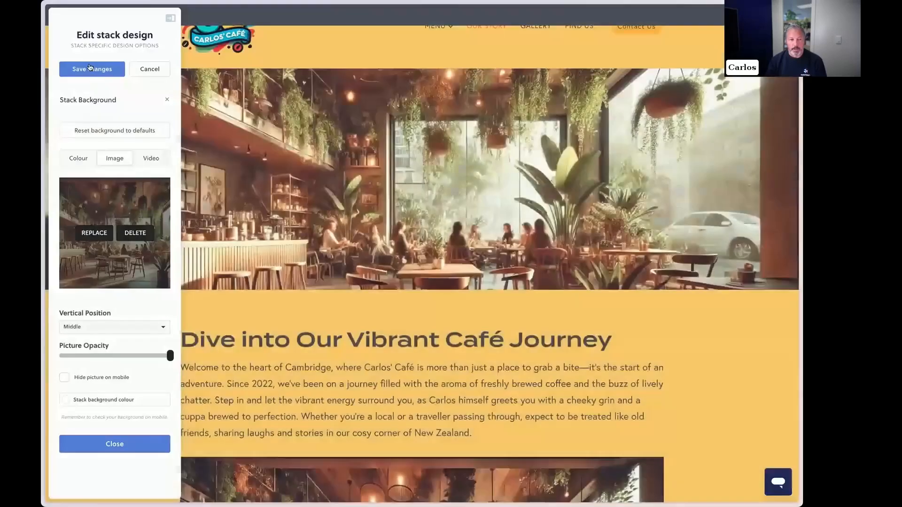
left_click(88, 69)
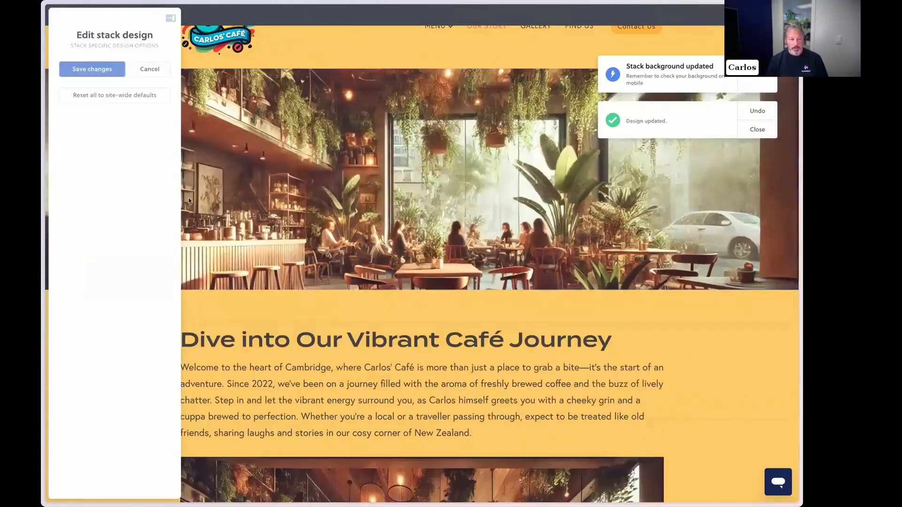
Set the vertical position of the banner stack's background image to Bottom, save the design and preview the page.
left_click(111, 126)
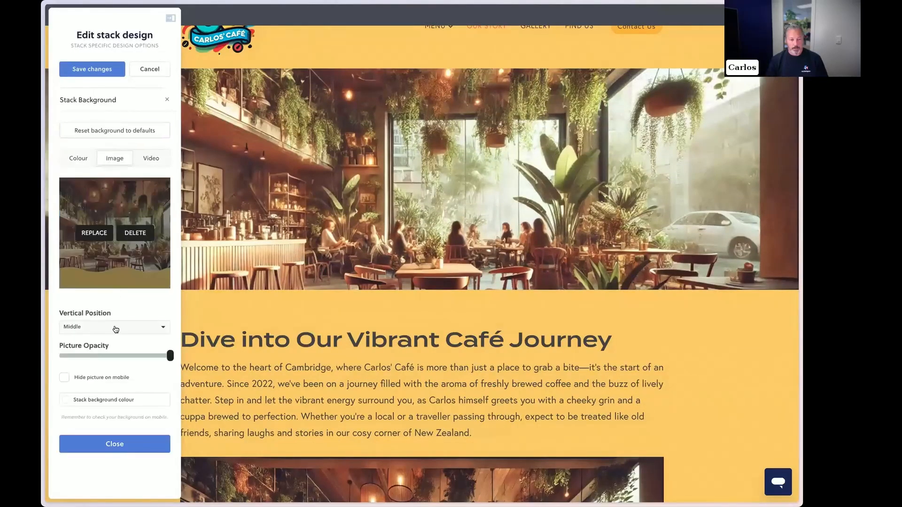
left_click(116, 328)
left_click(104, 374)
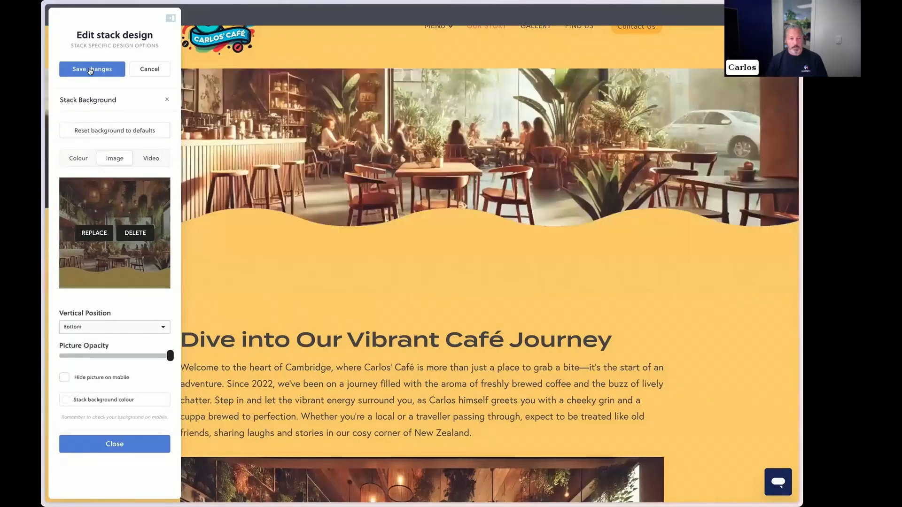
left_click(90, 70)
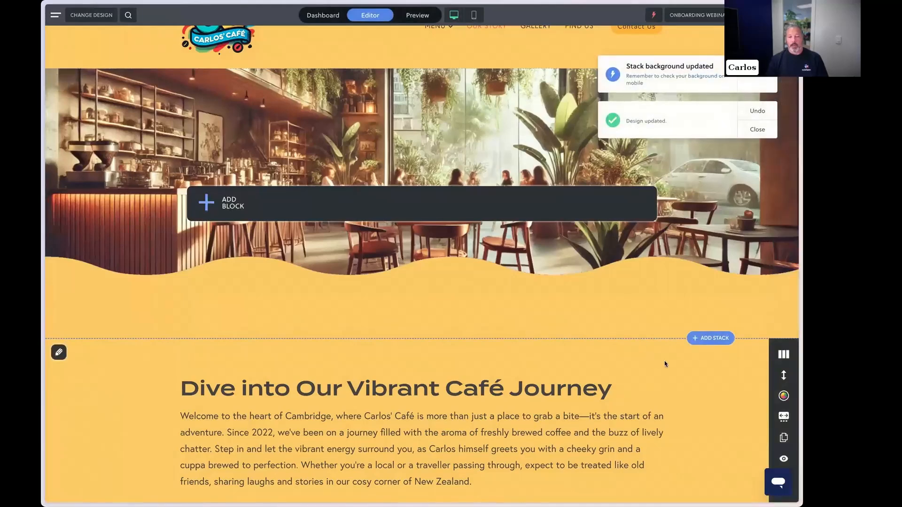
scroll(672, 368, "up", 1)
left_click(417, 15)
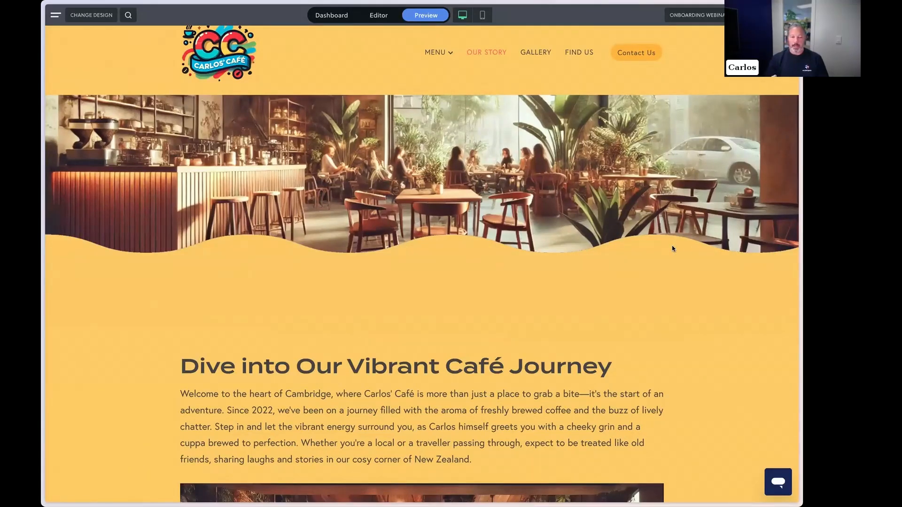
Review the previewed Our Story page from the wavy banner down to the footer, checking how the stacks blend together.
scroll(540, 225, "up", 1)
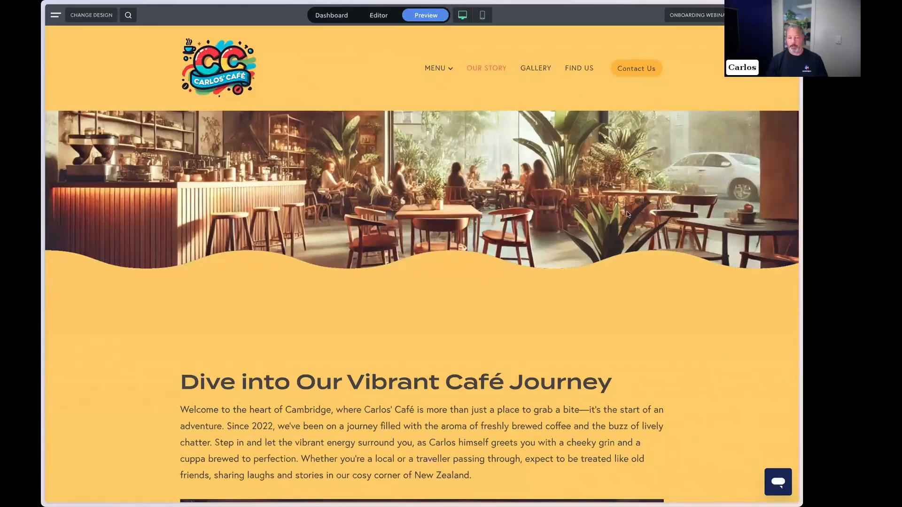
scroll(578, 277, "down", 3)
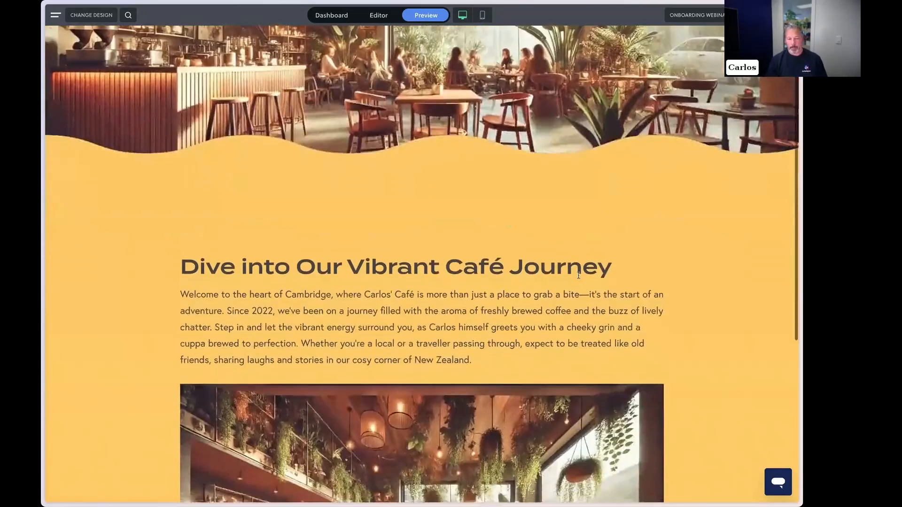
scroll(578, 276, "down", 6)
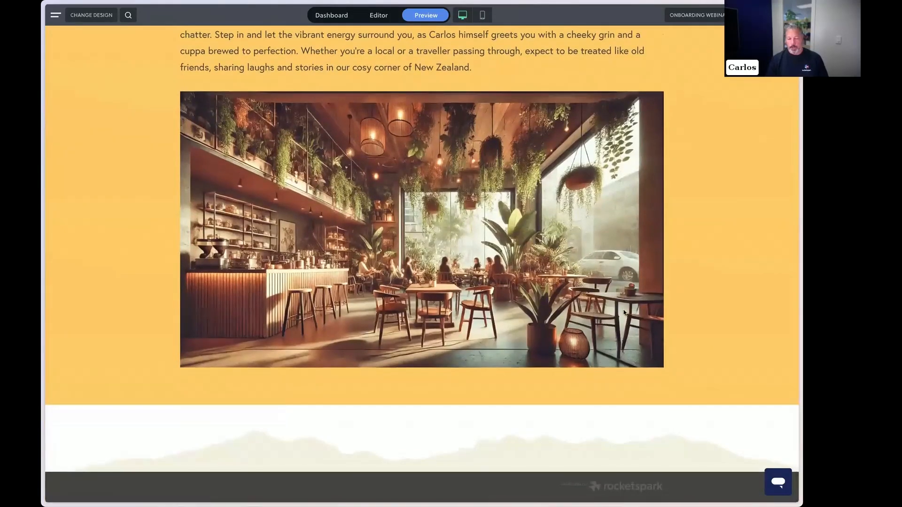
scroll(665, 308, "up", 2)
scroll(665, 309, "down", 2)
scroll(664, 309, "up", 6)
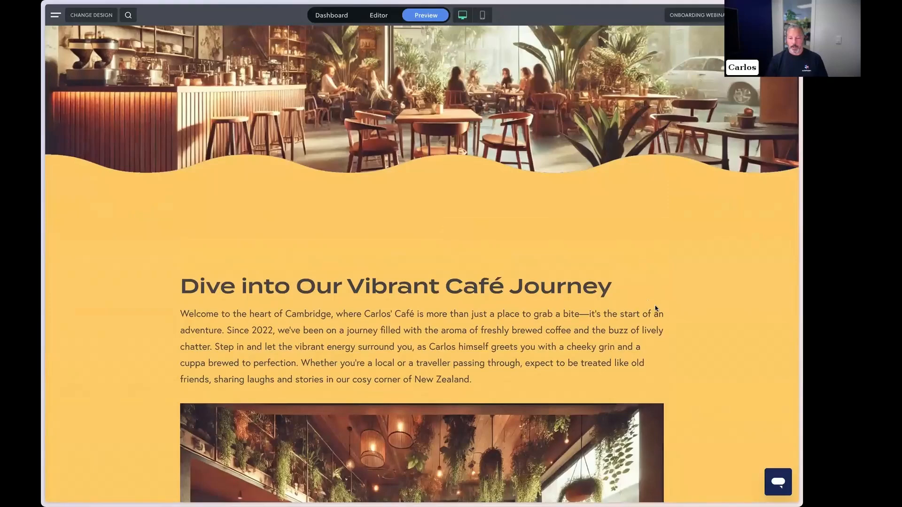
scroll(656, 307, "down", 2)
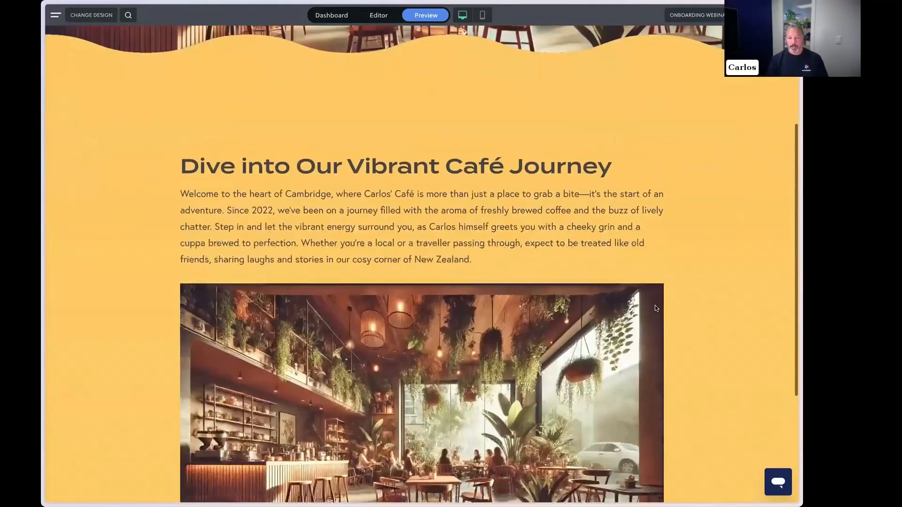
Return to editing, give the text and picture stack the orange abstract-shapes background image and save the stack design.
left_click(377, 15)
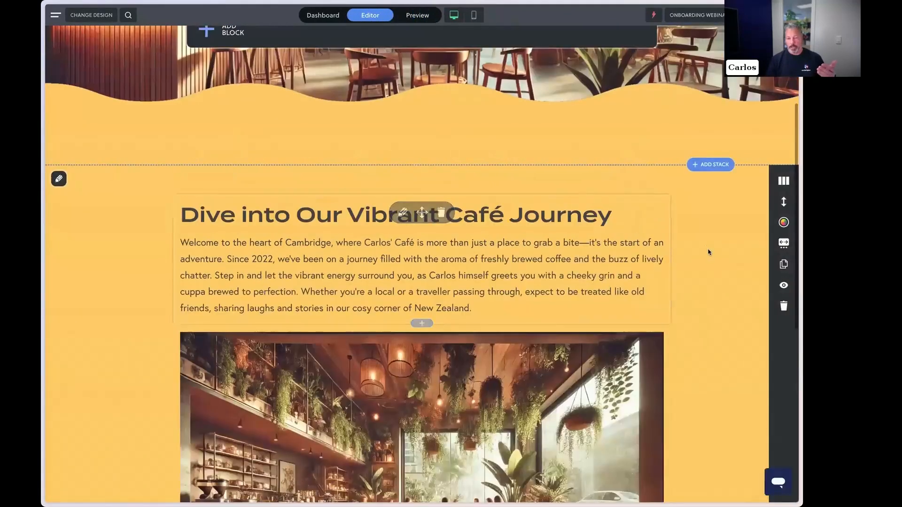
left_click(782, 223)
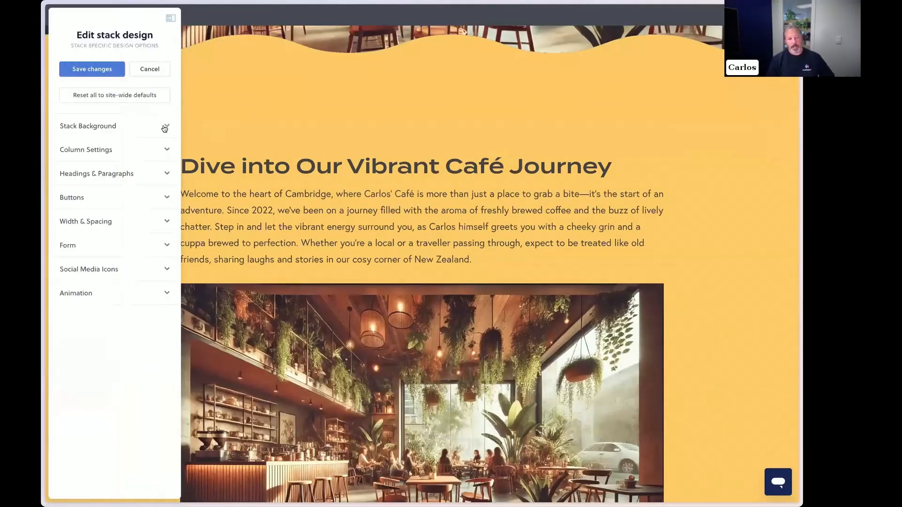
left_click(154, 126)
left_click(120, 159)
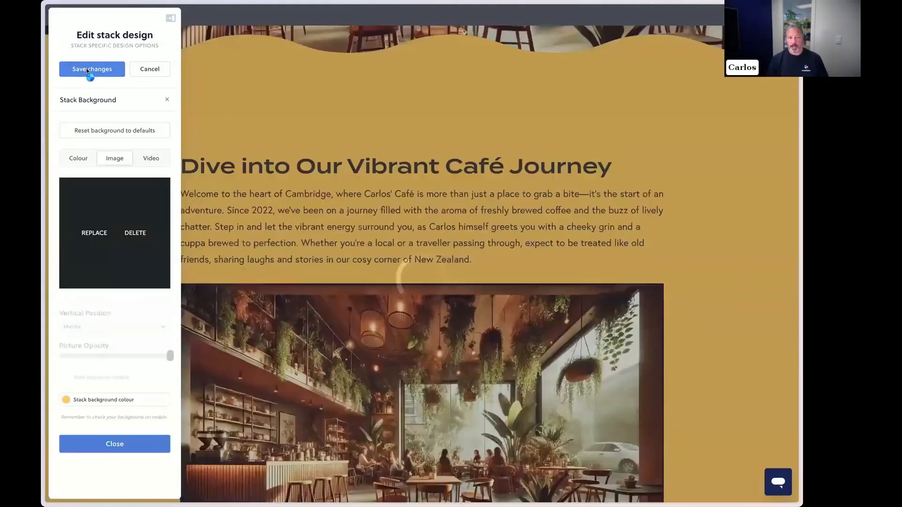
left_click(87, 71)
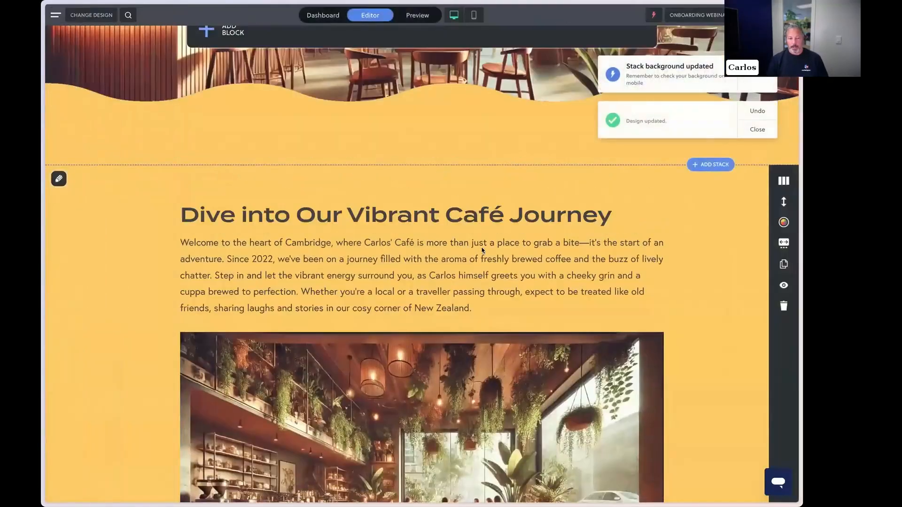
scroll(481, 250, "down", 5)
scroll(482, 250, "up", 4)
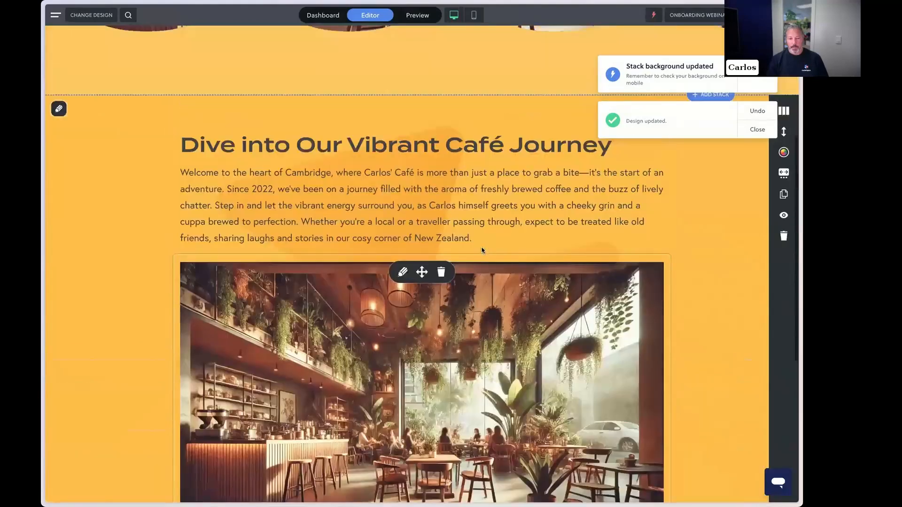
scroll(413, 150, "up", 1)
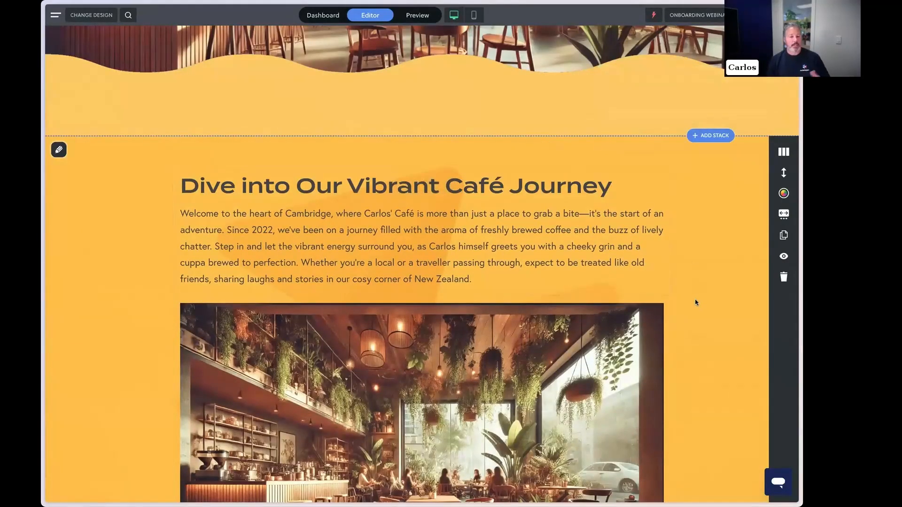
Delete the café picture block below the "Dive into Our Vibrant Café Journey" text and confirm its removal.
scroll(700, 296, "down", 3)
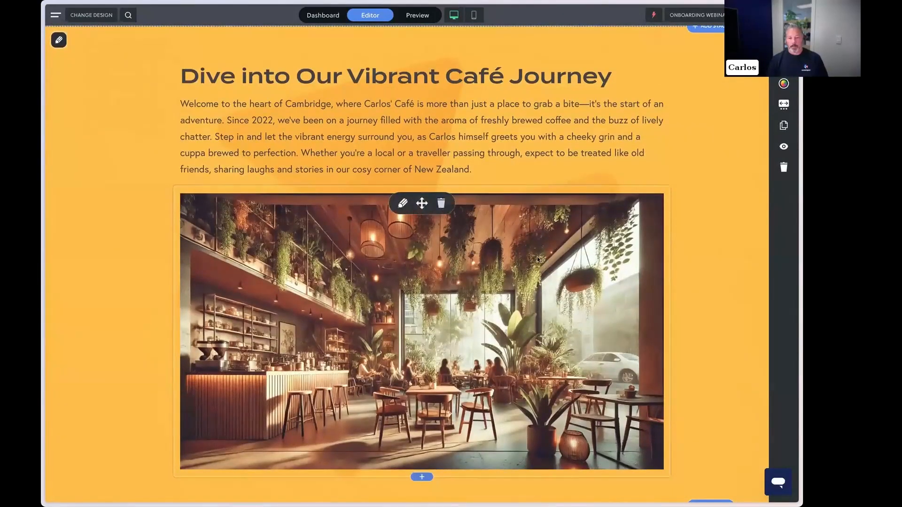
left_click(441, 204)
left_click(523, 297)
scroll(637, 311, "up", 3)
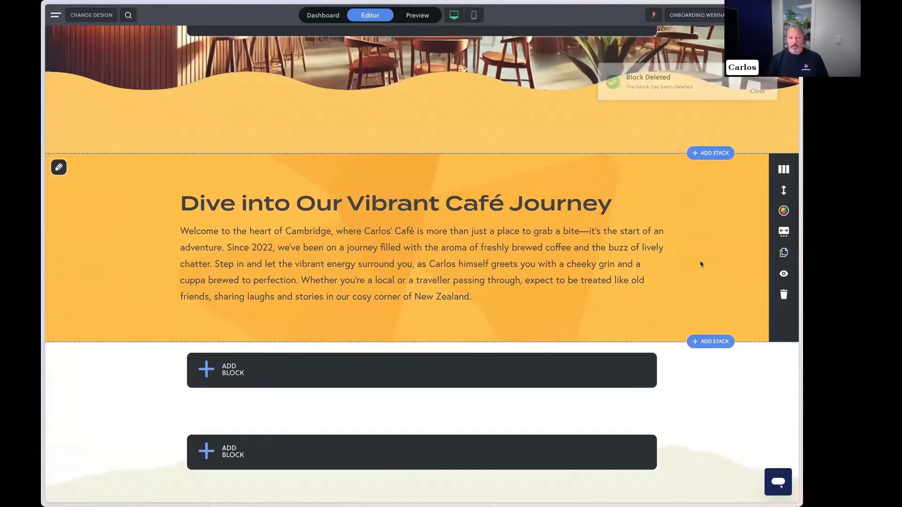
scroll(700, 261, "up", 1)
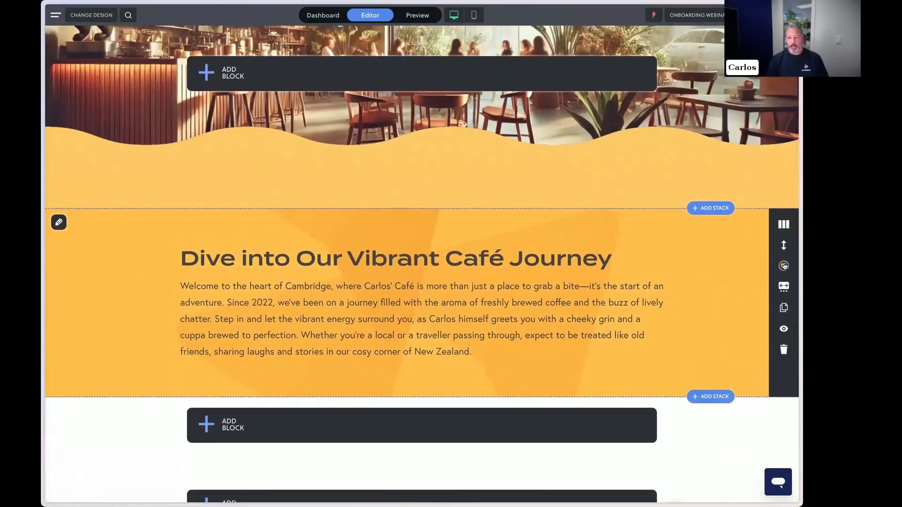
Set the background picture of the "Dive into Our Vibrant Café Journey" stack to Parallax (scrolling background) and save the stack design.
left_click(784, 266)
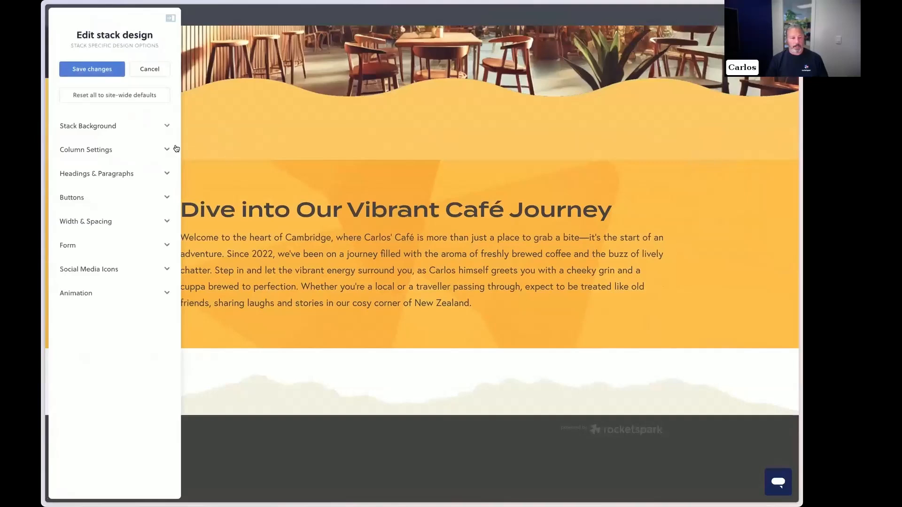
left_click(97, 131)
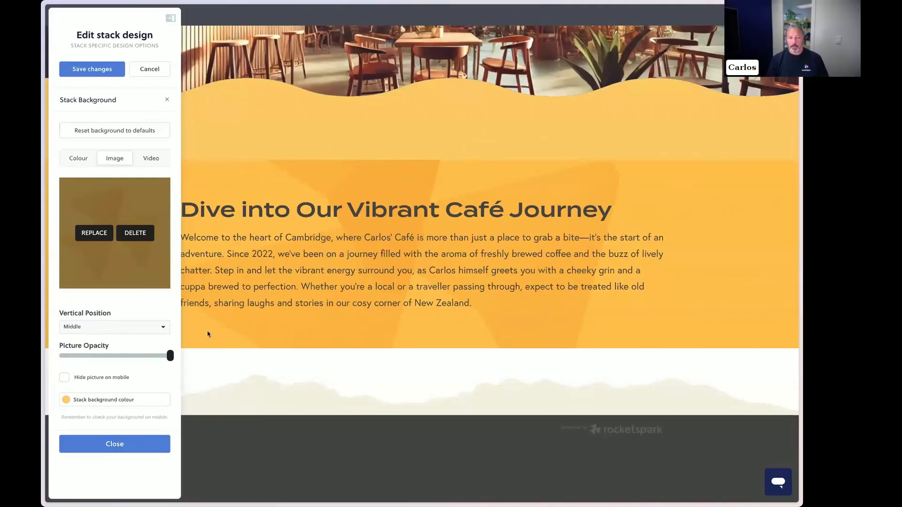
left_click(149, 327)
left_click(104, 372)
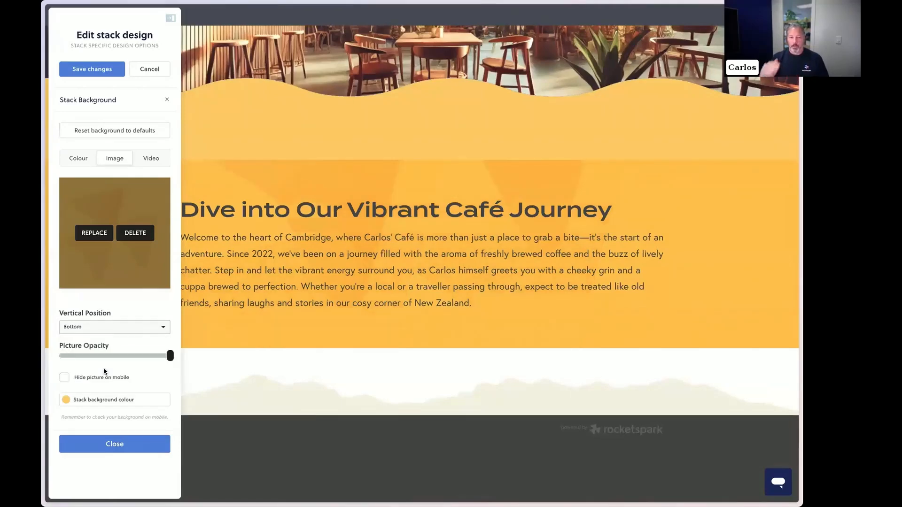
left_click(94, 328)
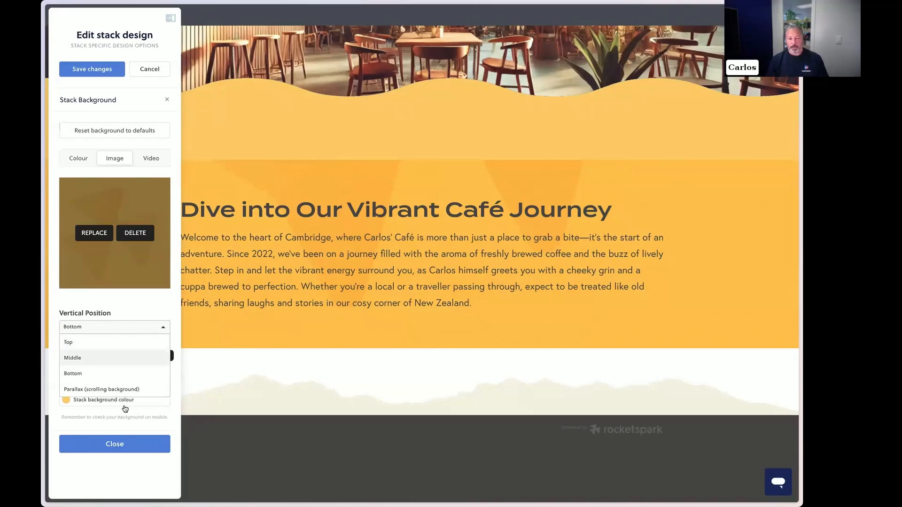
left_click(115, 391)
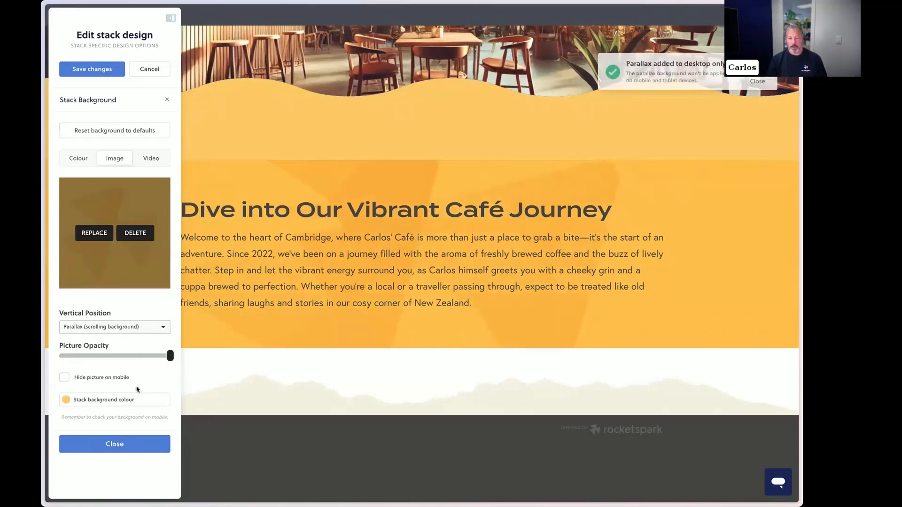
left_click(104, 70)
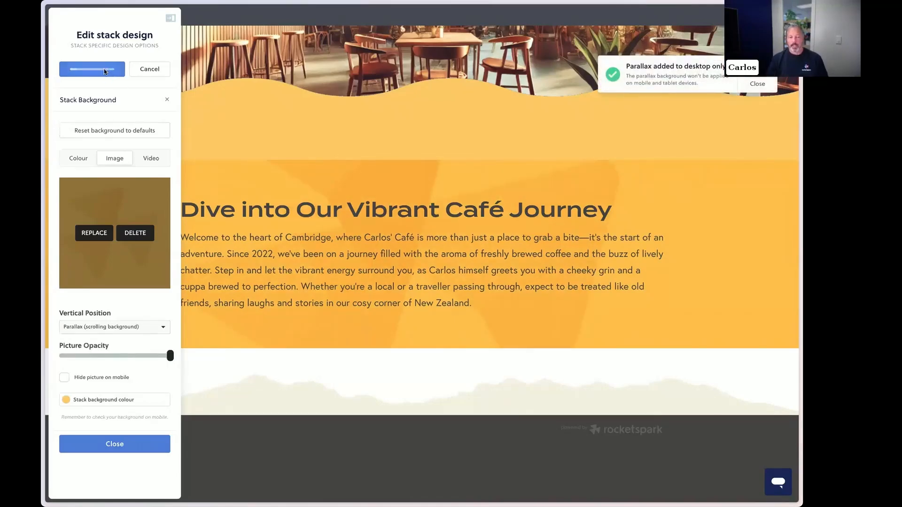
Preview the page on desktop to examine how the stack's background moves while scrolling, and return to editing.
left_click(417, 15)
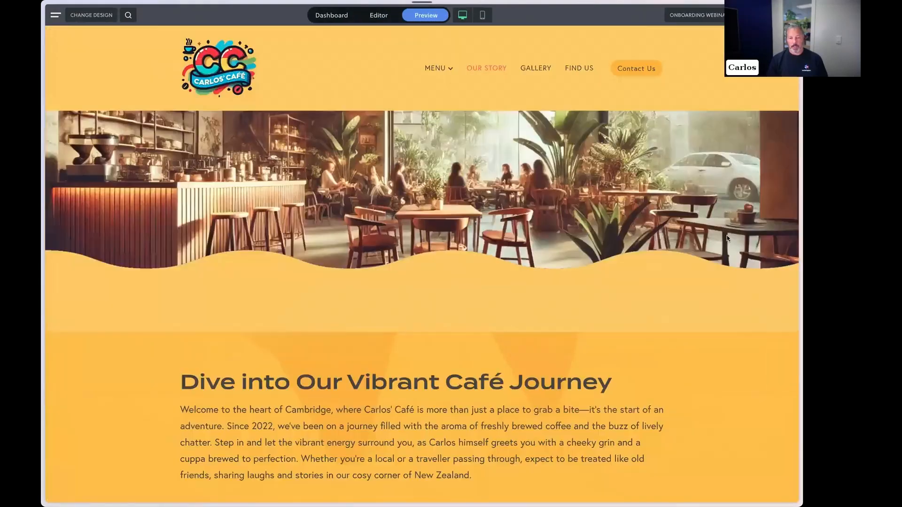
scroll(726, 253, "down", 3)
scroll(723, 243, "up", 2)
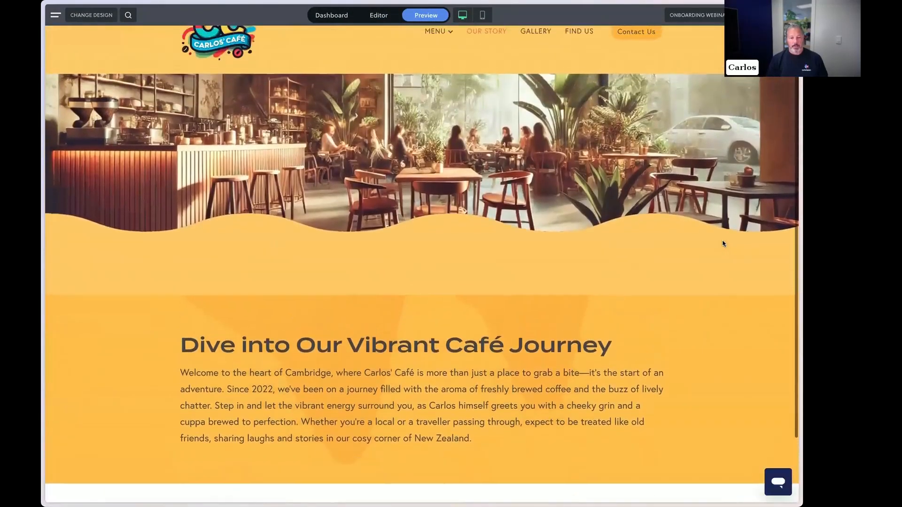
scroll(723, 244, "down", 2)
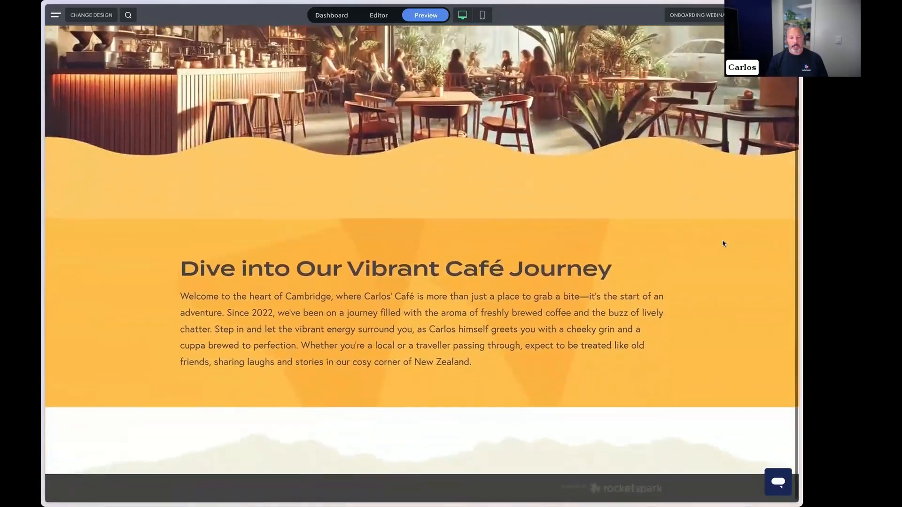
scroll(723, 243, "up", 2)
scroll(724, 244, "down", 2)
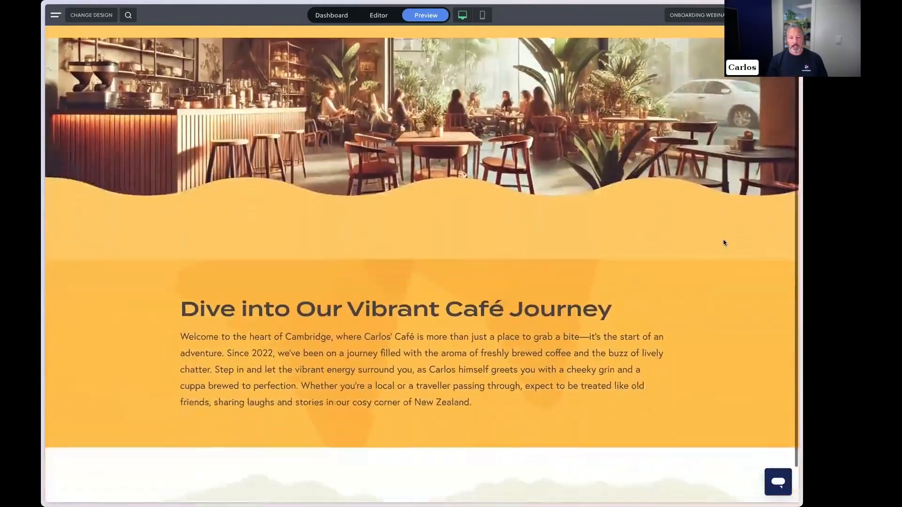
scroll(724, 244, "up", 2)
scroll(725, 243, "down", 2)
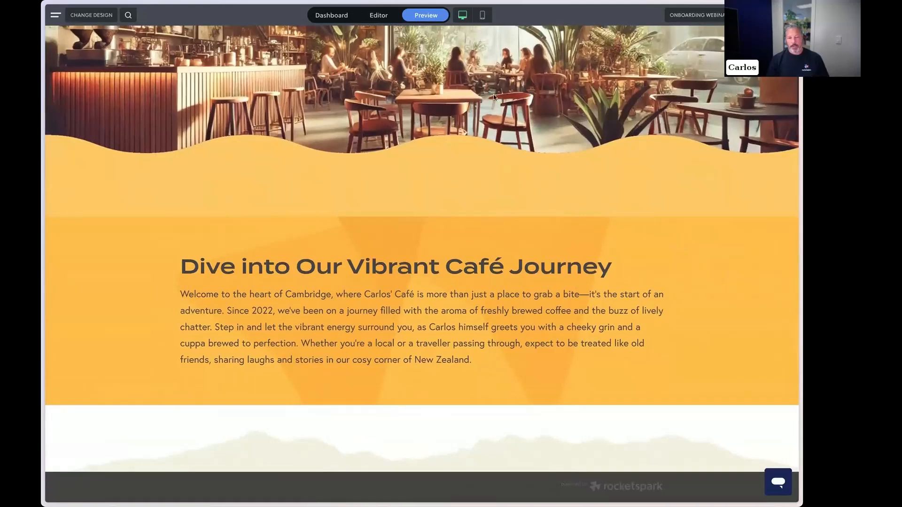
left_click(384, 16)
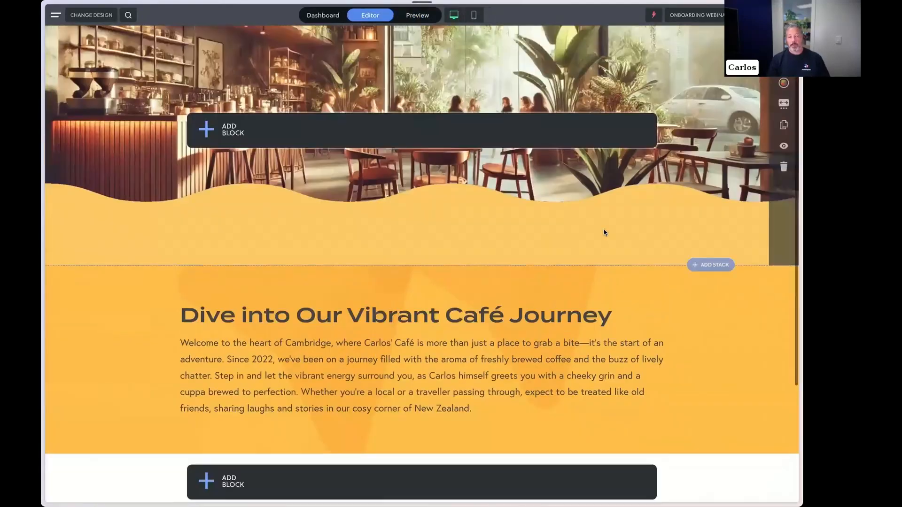
Add a blank single-column stack directly below the "Dive into Our Vibrant Café Journey" stack.
scroll(627, 260, "down", 2)
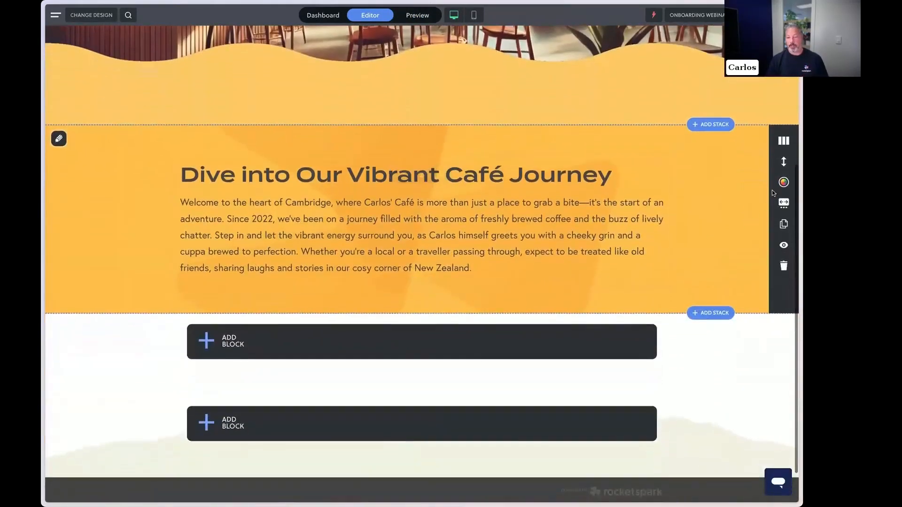
left_click(712, 314)
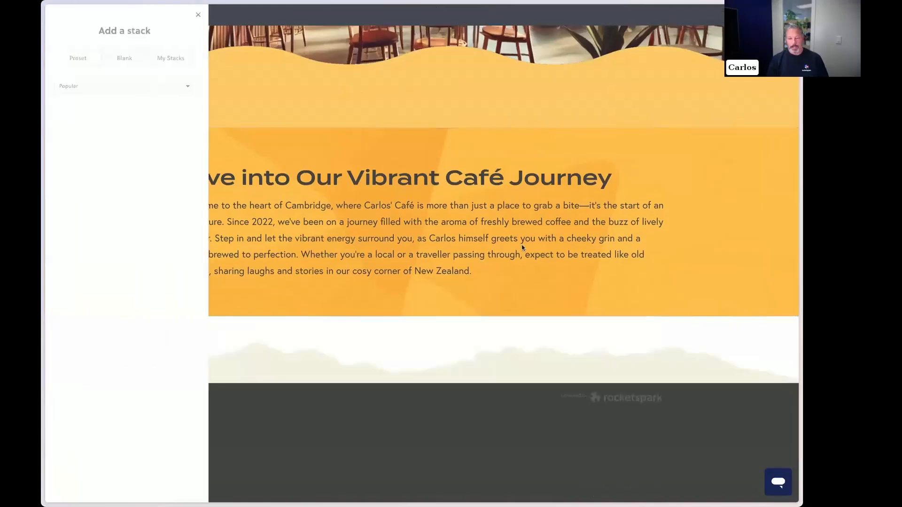
left_click(138, 62)
left_click(127, 110)
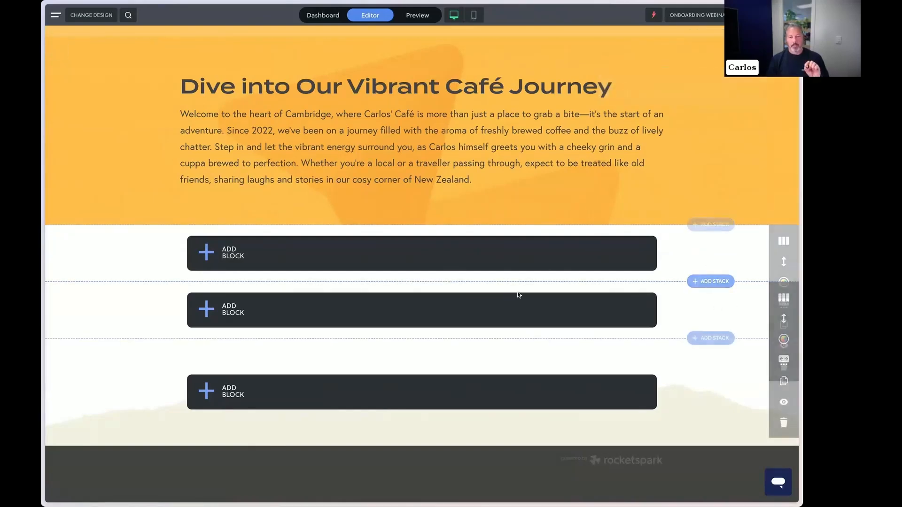
Add a text block without a heading below the café journey introduction, auto-write its body text and save it.
scroll(493, 296, "up", 3)
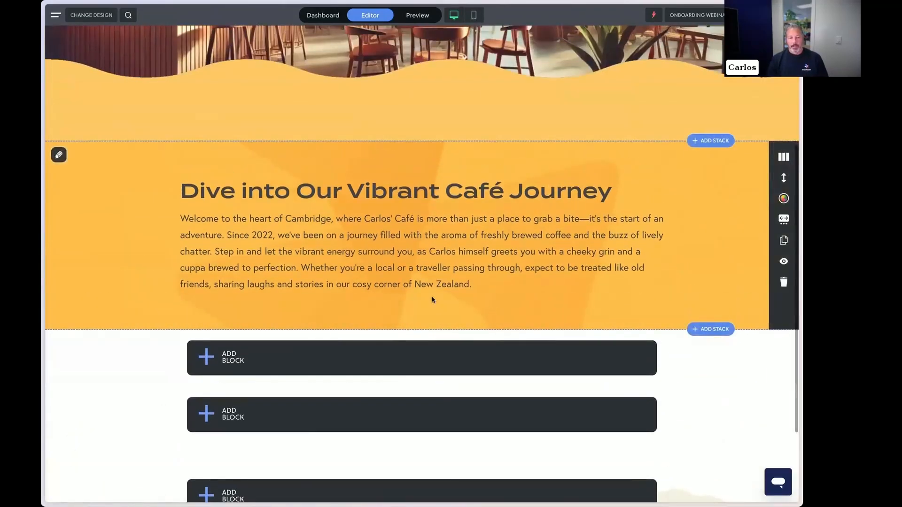
left_click(422, 299)
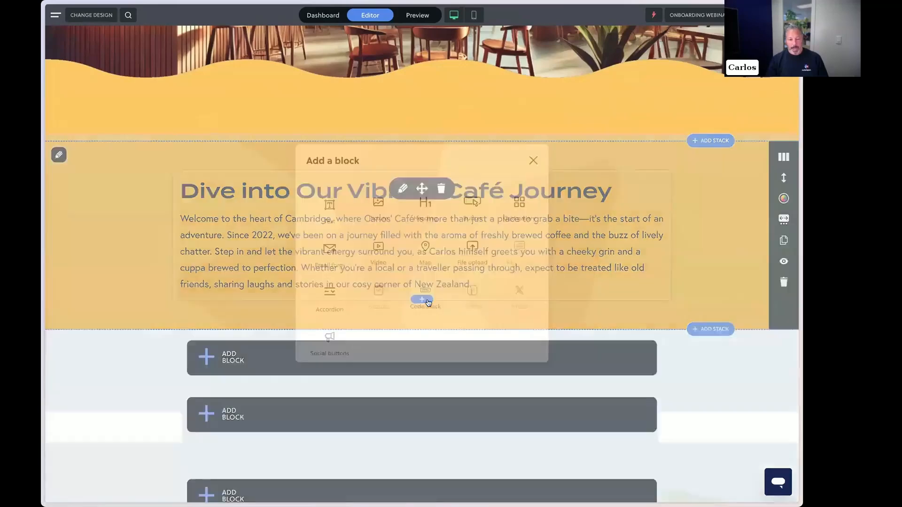
left_click(329, 206)
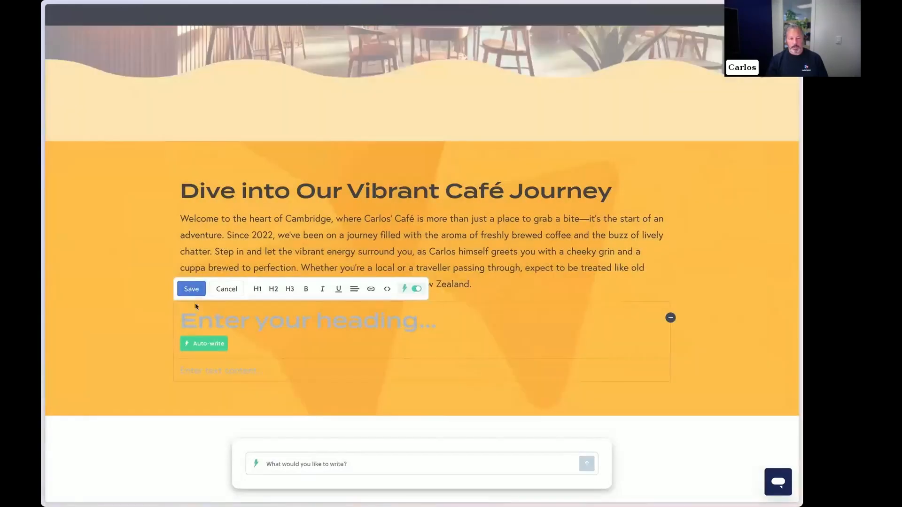
left_click(266, 363)
left_click(209, 388)
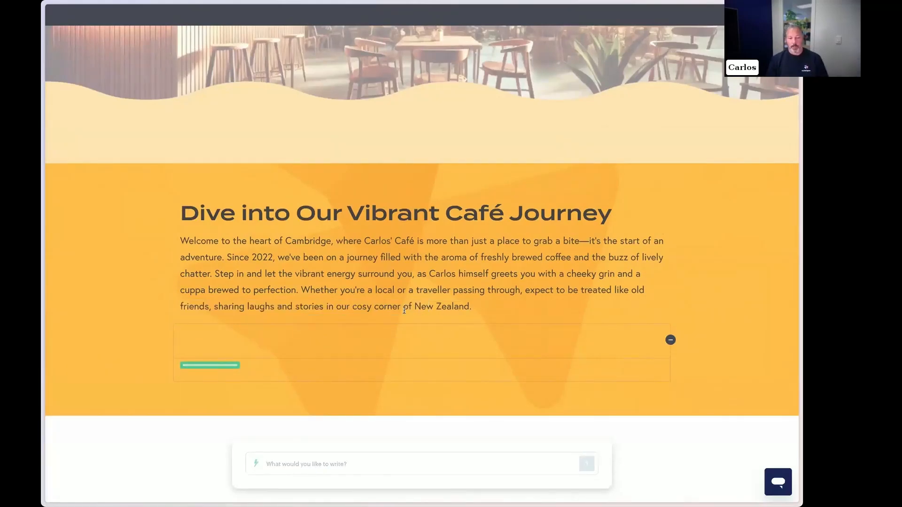
left_click(188, 310)
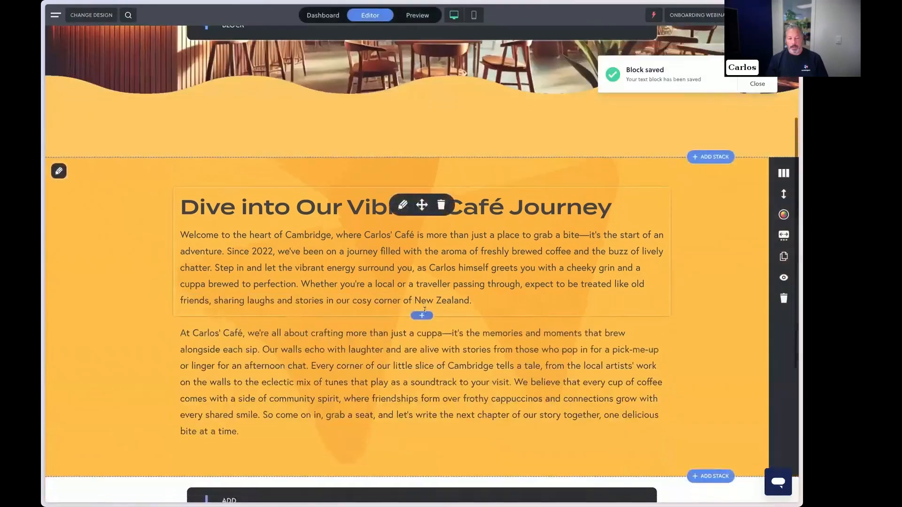
Change the new blank stack to a two-column layout and place the Galão coffee picture in its first column.
scroll(418, 309, "down", 6)
scroll(417, 308, "up", 5)
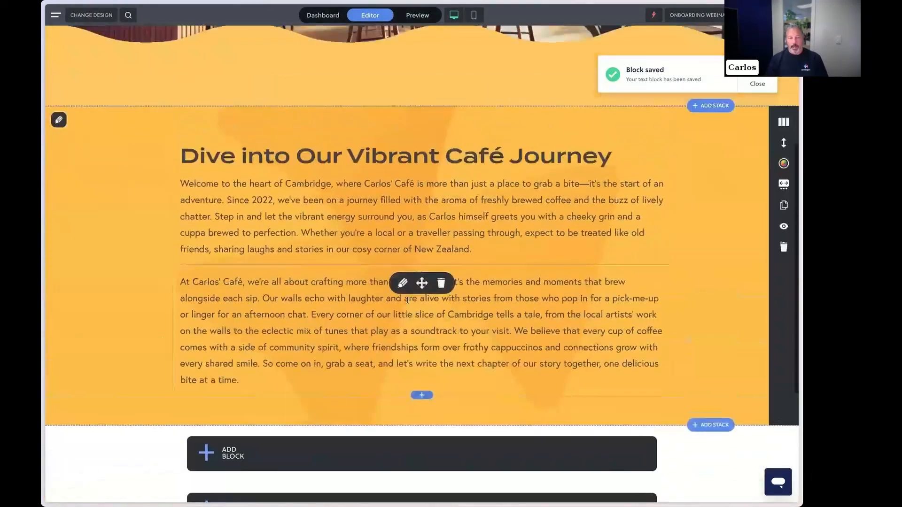
scroll(408, 301, "down", 3)
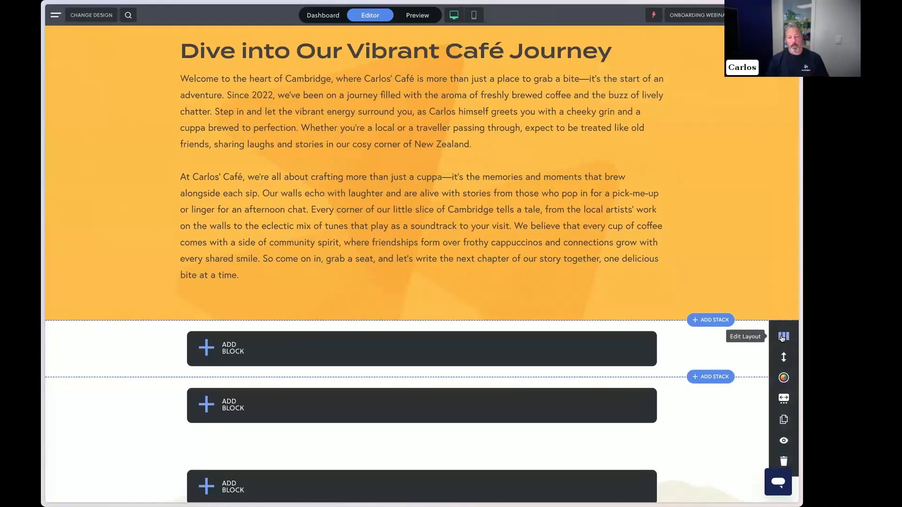
left_click(783, 337)
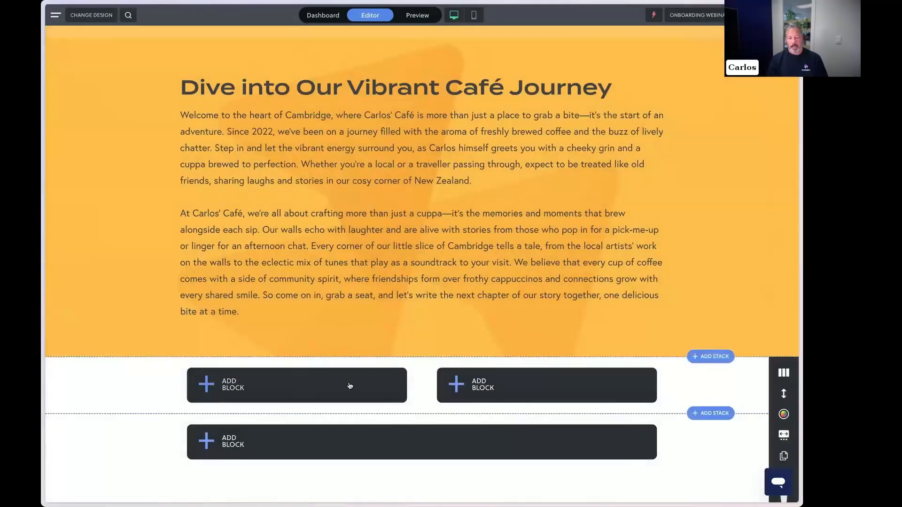
left_click(335, 387)
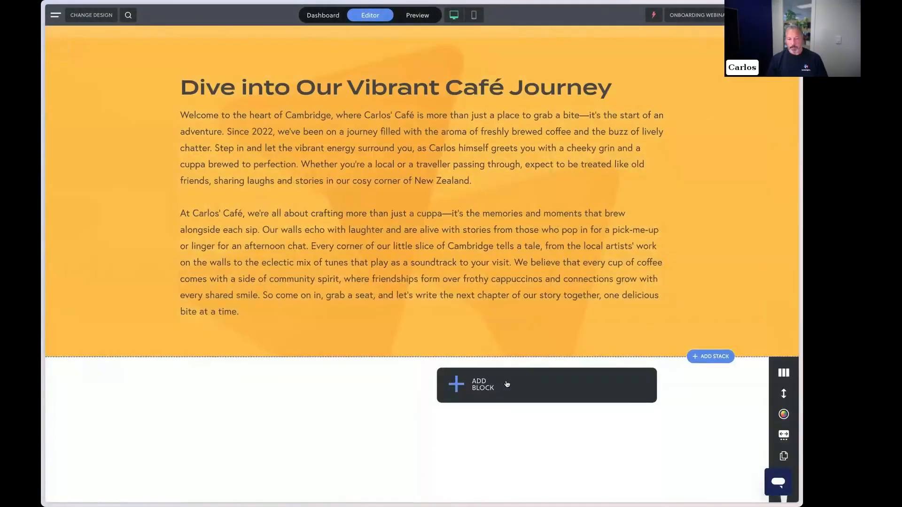
Add a text block beside the coffee picture, auto-write both its heading and its body text, and save it.
left_click(506, 383)
left_click(329, 208)
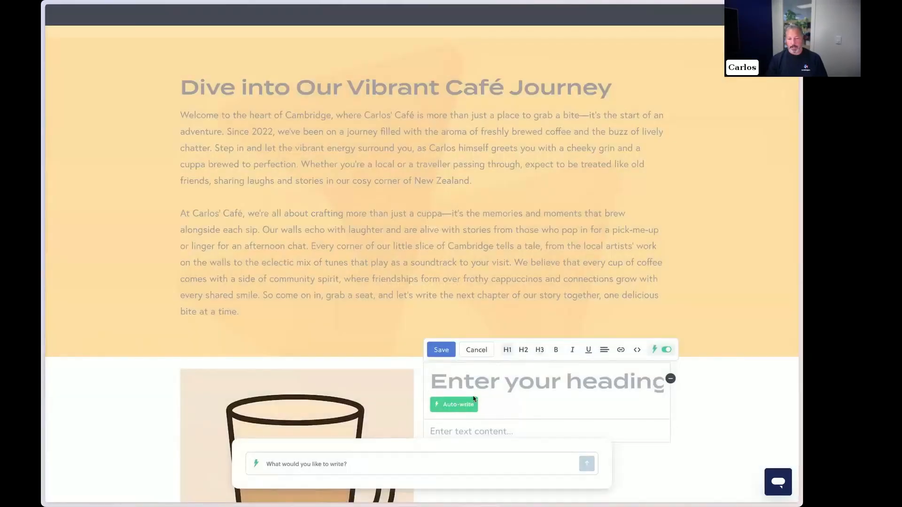
left_click(473, 400)
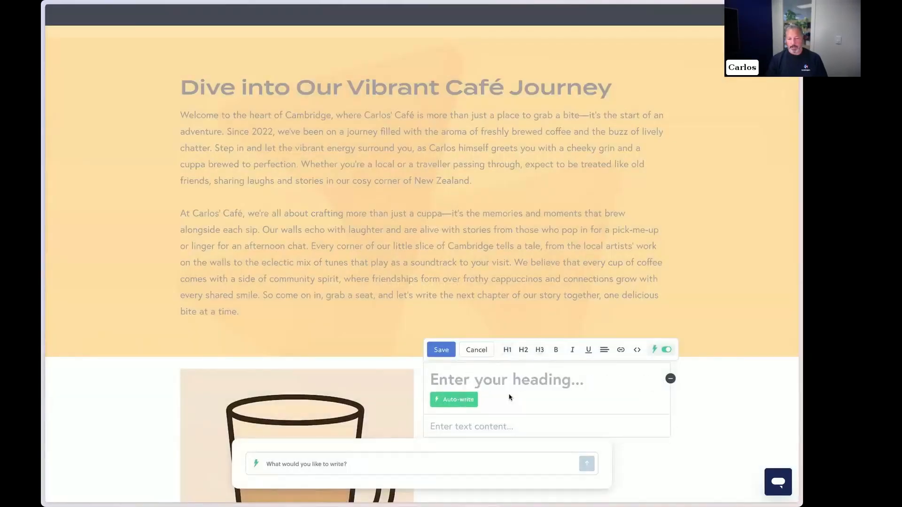
scroll(532, 395, "down", 3)
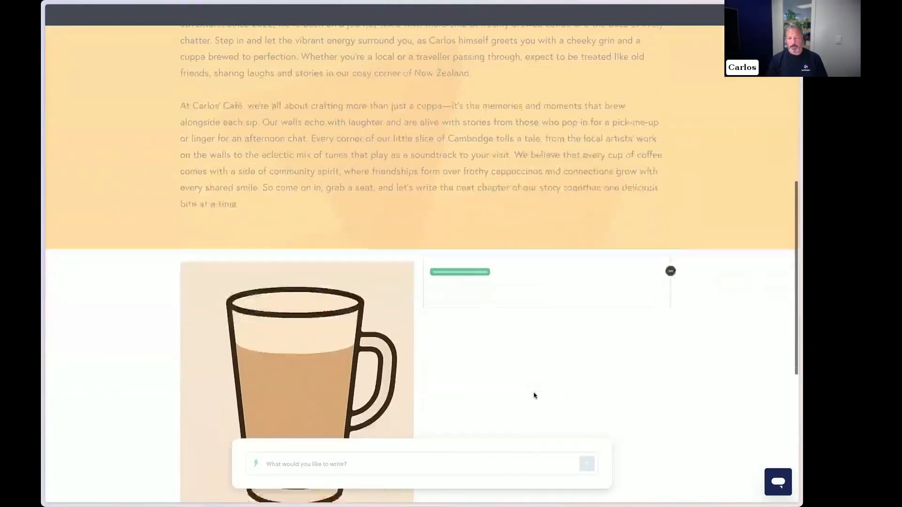
left_click(440, 283)
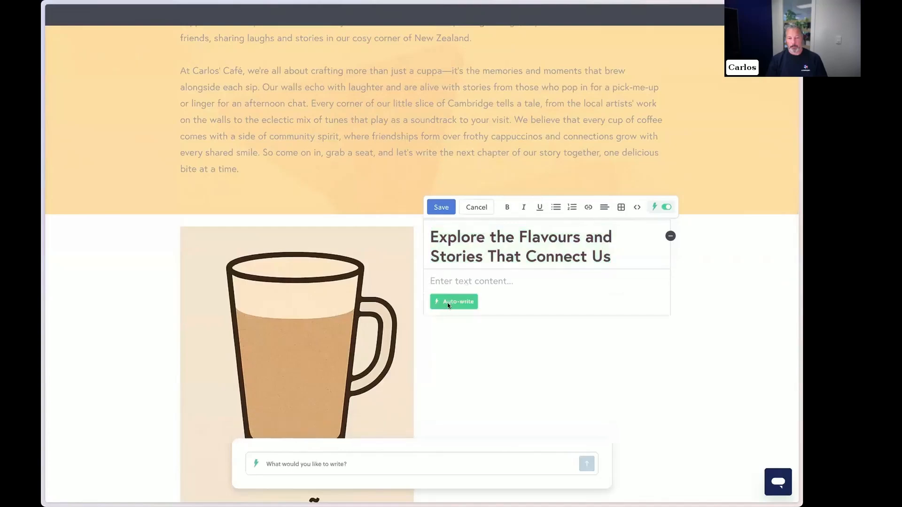
left_click(447, 303)
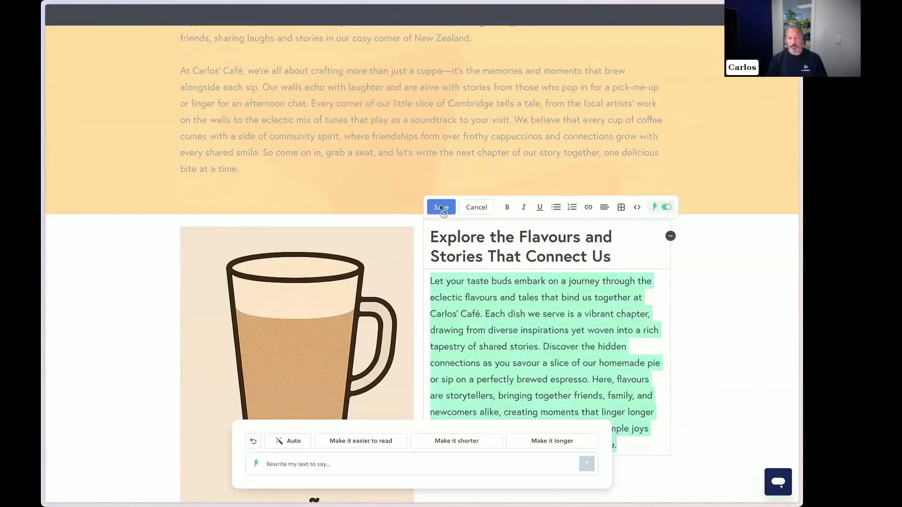
left_click(443, 209)
Give the Galão coffee stack the orange abstract-shapes picture as its background image.
scroll(668, 301, "up", 2)
scroll(668, 301, "up", 1)
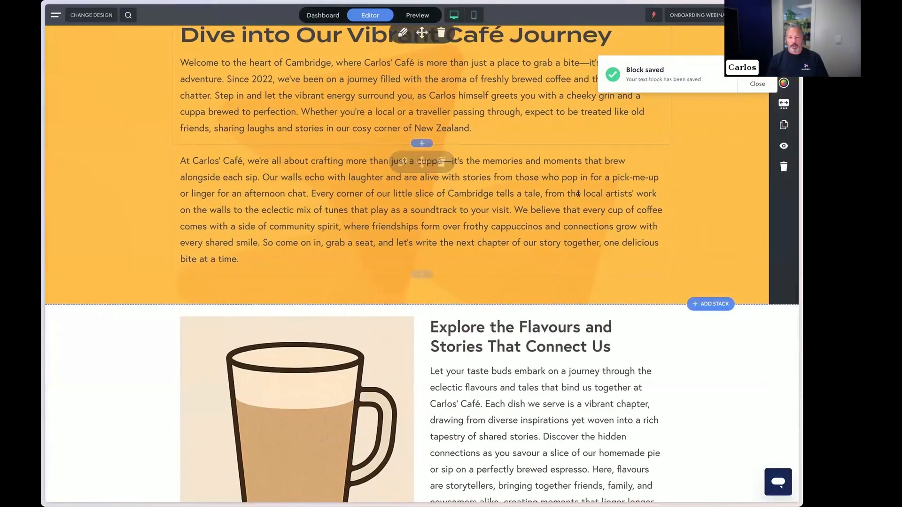
scroll(608, 257, "down", 4)
scroll(612, 258, "up", 3)
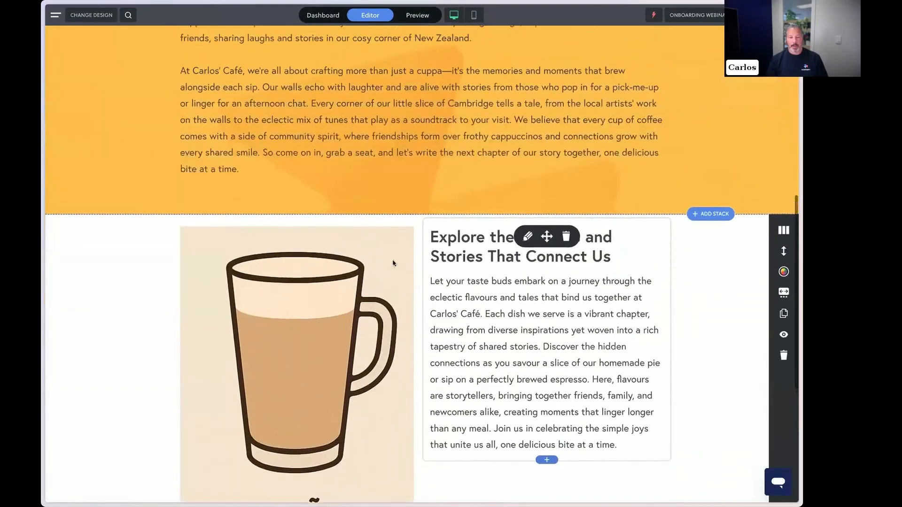
scroll(470, 324, "down", 3)
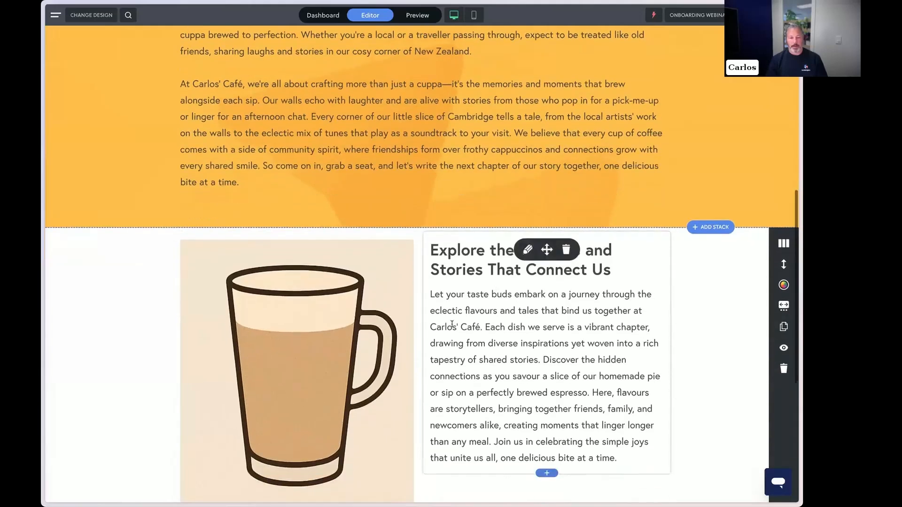
scroll(566, 294, "up", 1)
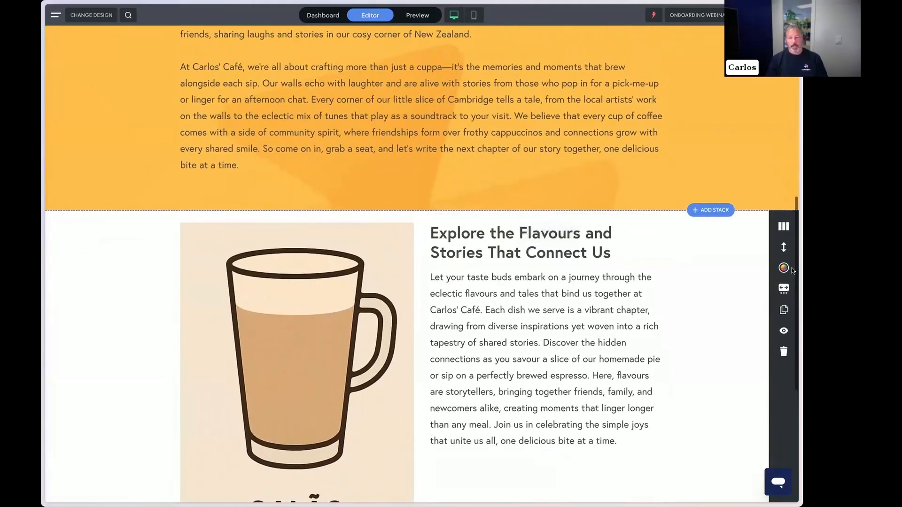
scroll(781, 269, "down", 1)
left_click(783, 219)
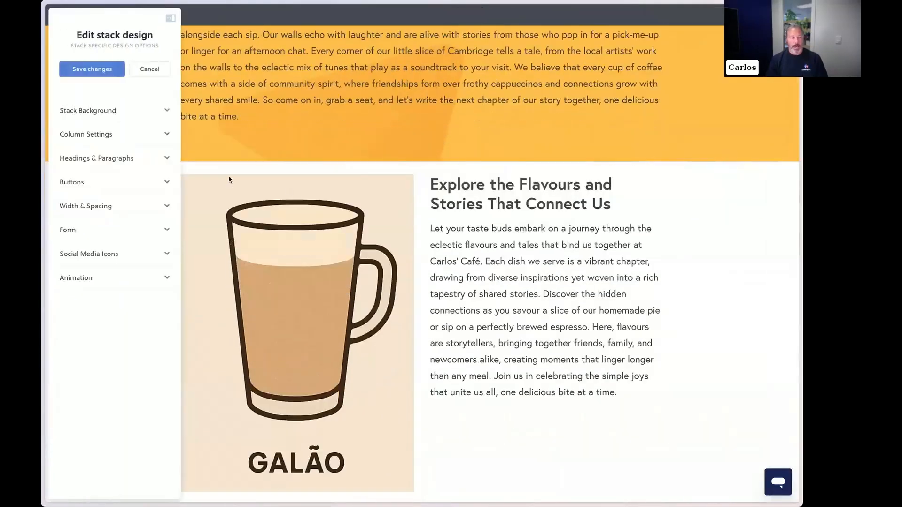
left_click(111, 111)
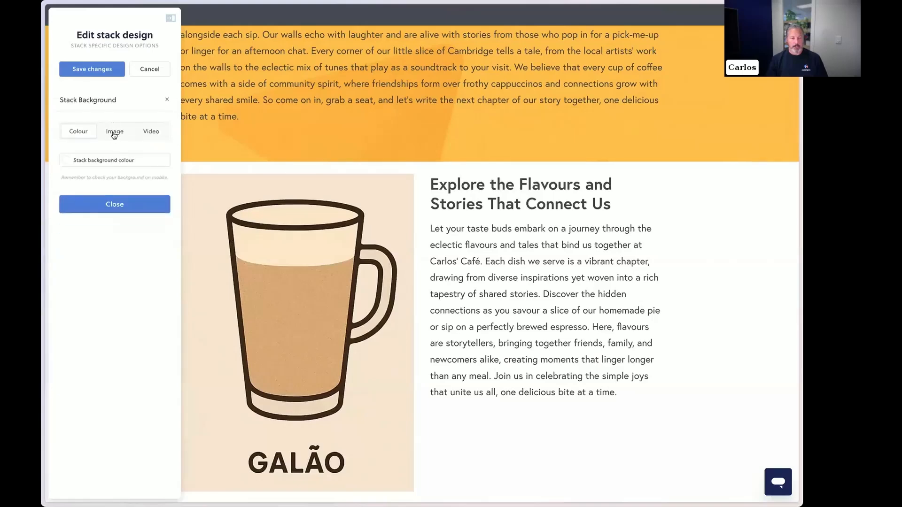
left_click(113, 133)
left_click(120, 216)
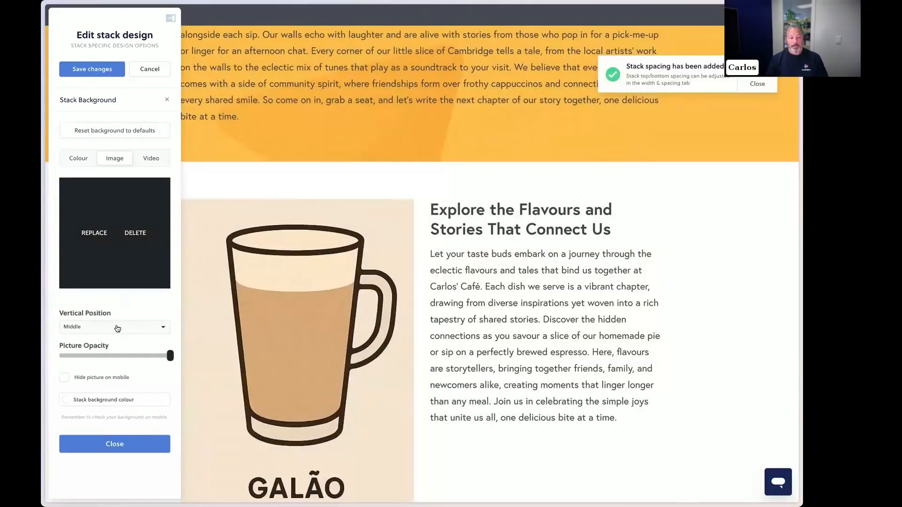
Set the coffee stack's background vertical position to Parallax (scrolling background) and save the design changes.
left_click(117, 328)
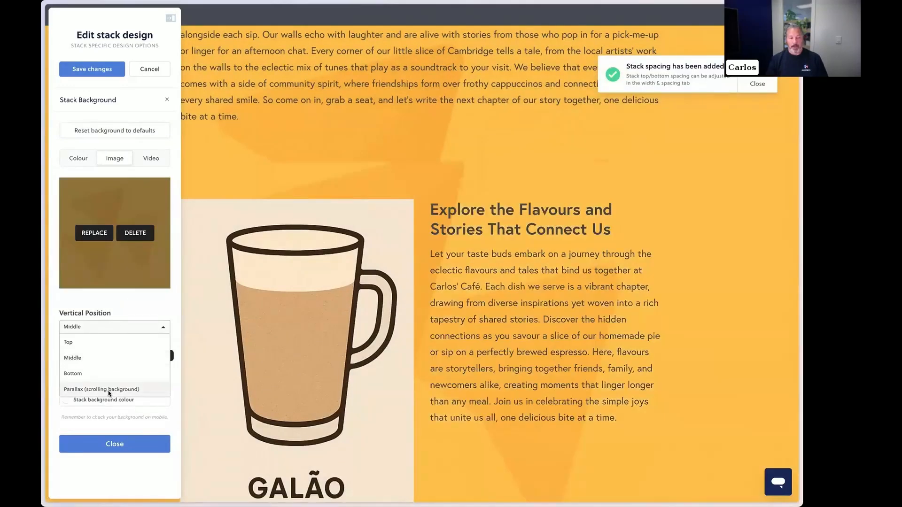
left_click(110, 392)
left_click(96, 69)
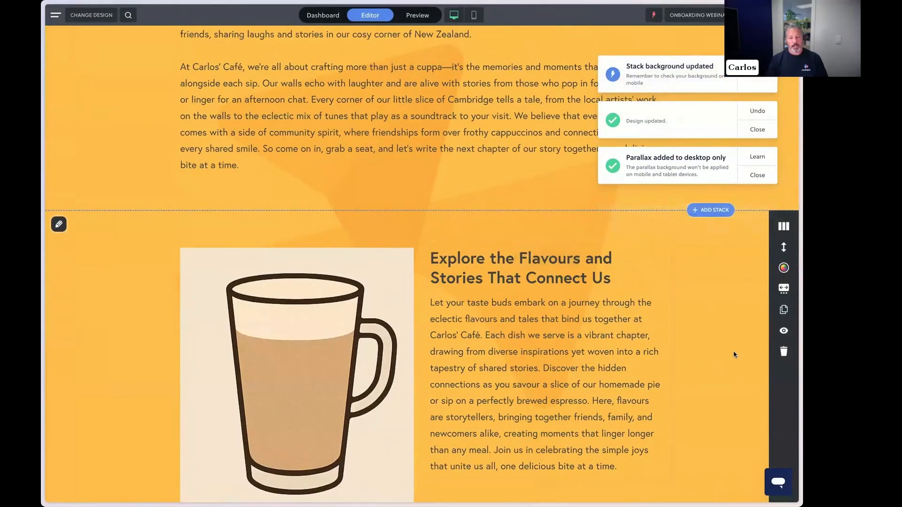
Add a blank single-column stack between the café journey stack and the Galão coffee stack.
scroll(732, 353, "up", 4)
scroll(730, 352, "down", 7)
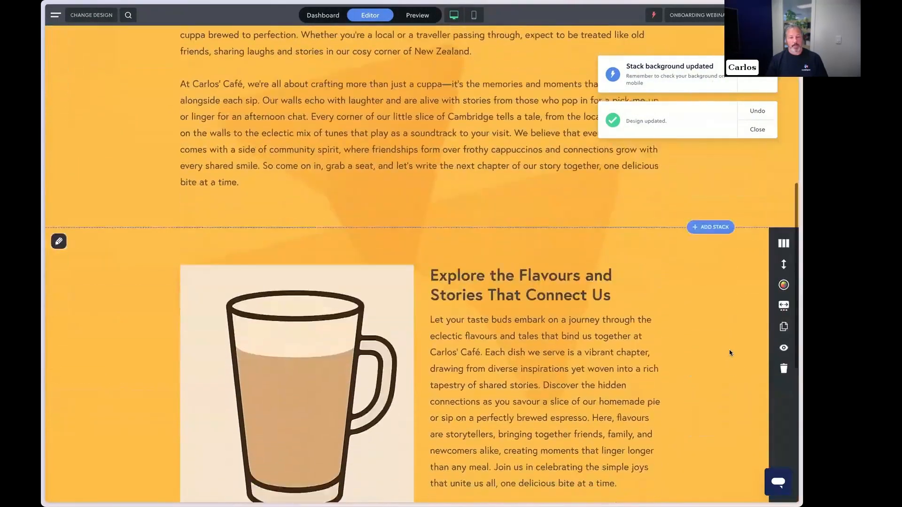
scroll(728, 347, "up", 8)
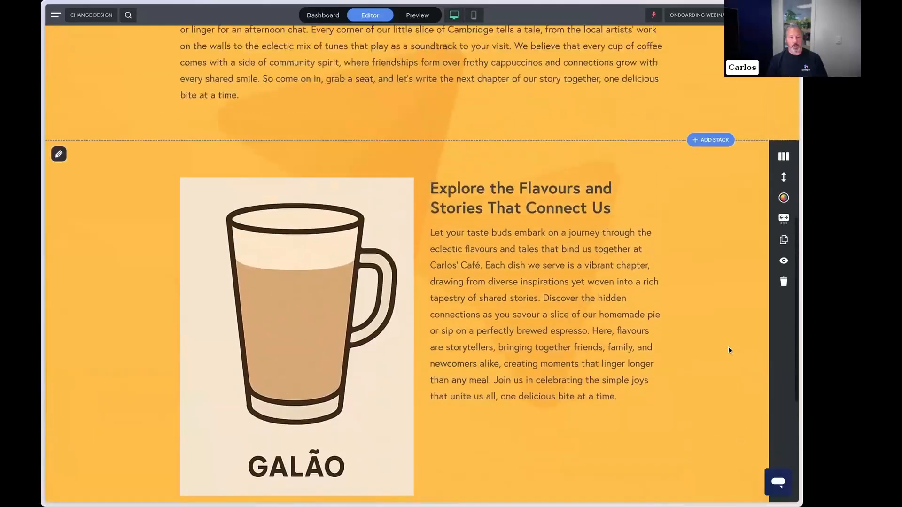
scroll(728, 350, "up", 2)
scroll(728, 350, "down", 3)
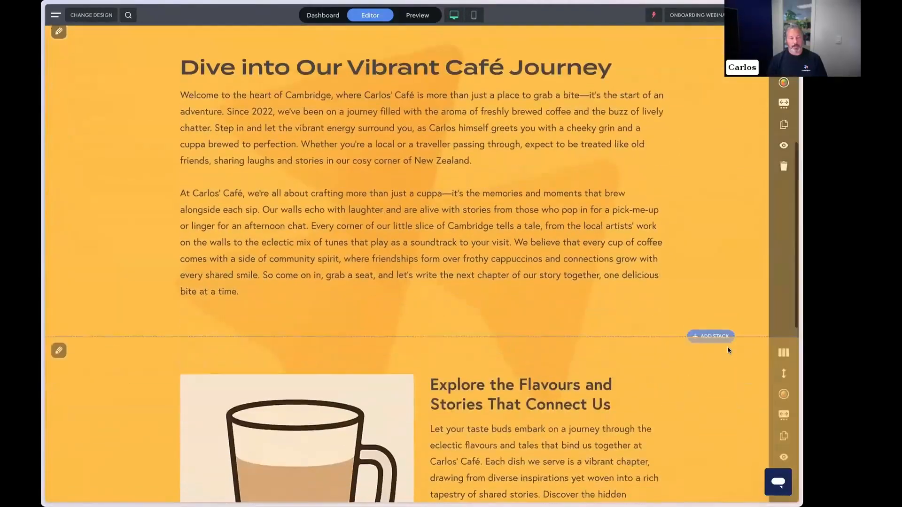
scroll(691, 309, "down", 1)
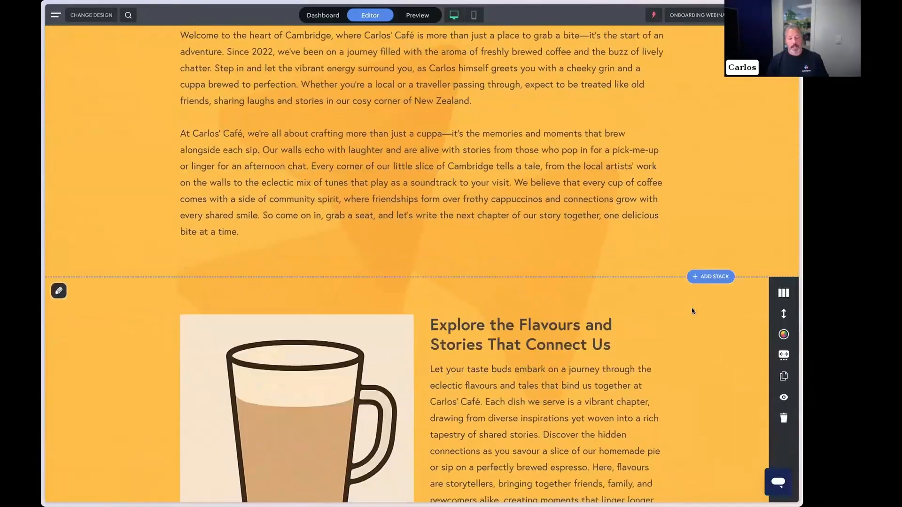
left_click(704, 277)
left_click(128, 58)
left_click(105, 117)
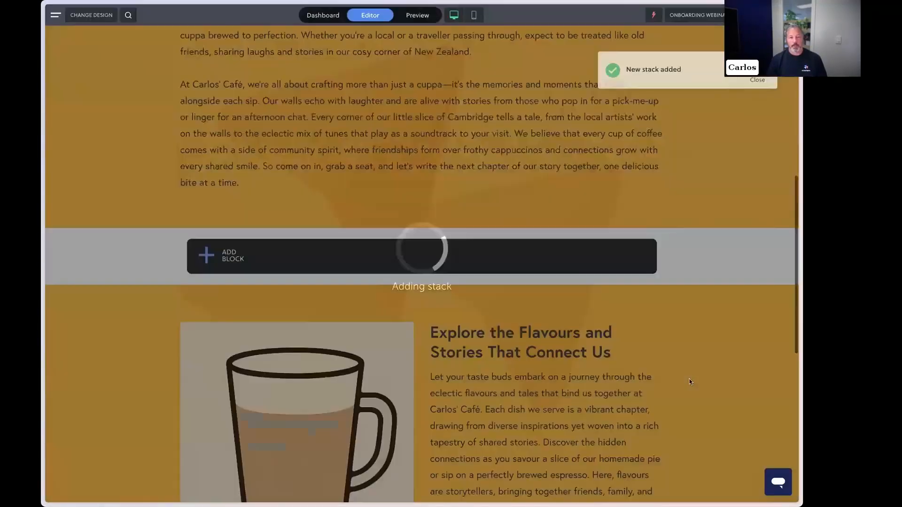
Replace the "Dive into Our Vibrant Café Journey" stack's background image with the cream letters-and-symbols pattern and save the changes.
scroll(686, 375, "down", 3)
scroll(686, 375, "up", 1)
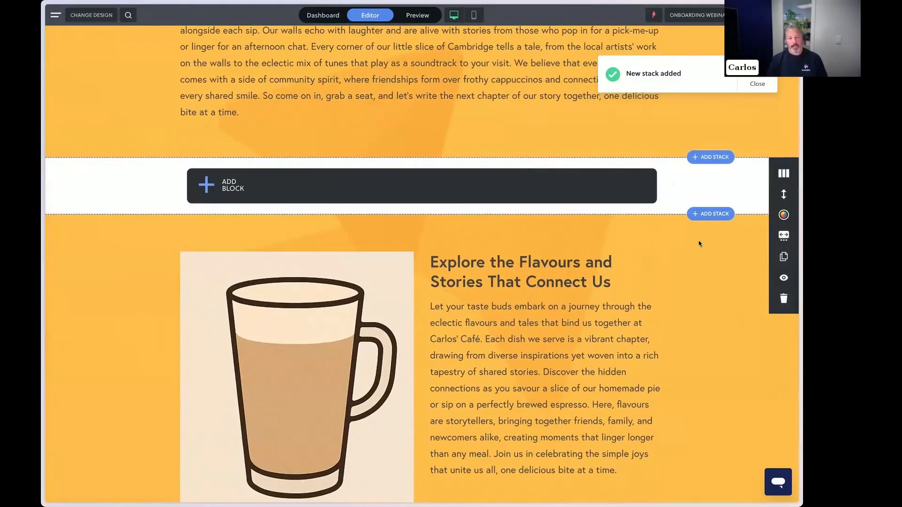
scroll(698, 244, "up", 5)
scroll(703, 275, "down", 2)
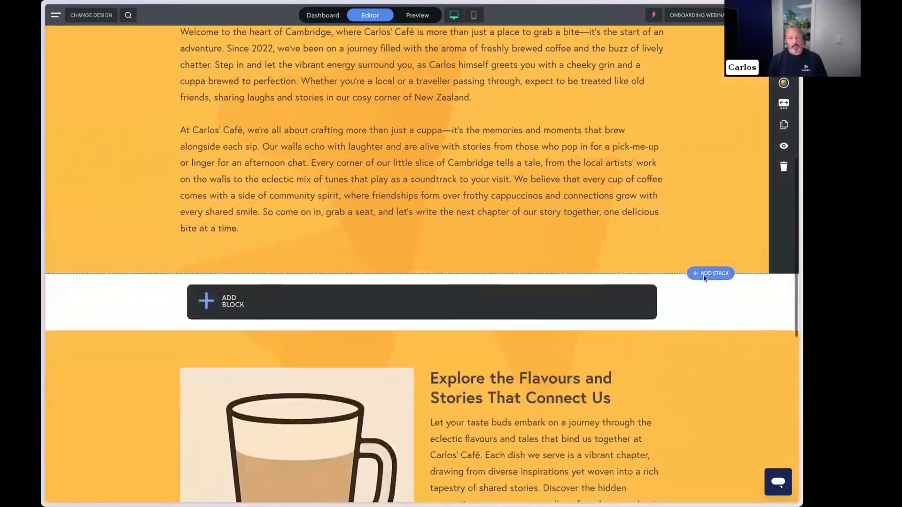
scroll(703, 277, "down", 4)
scroll(705, 279, "up", 1)
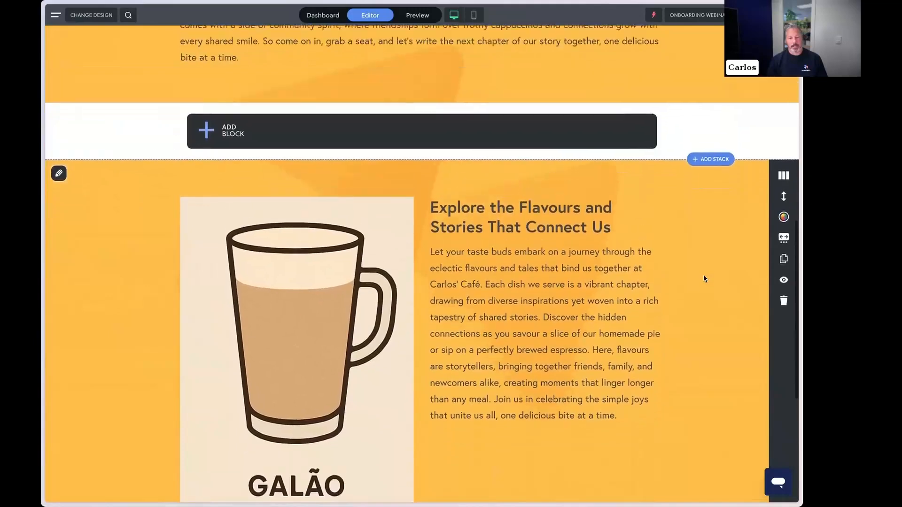
scroll(703, 278, "up", 6)
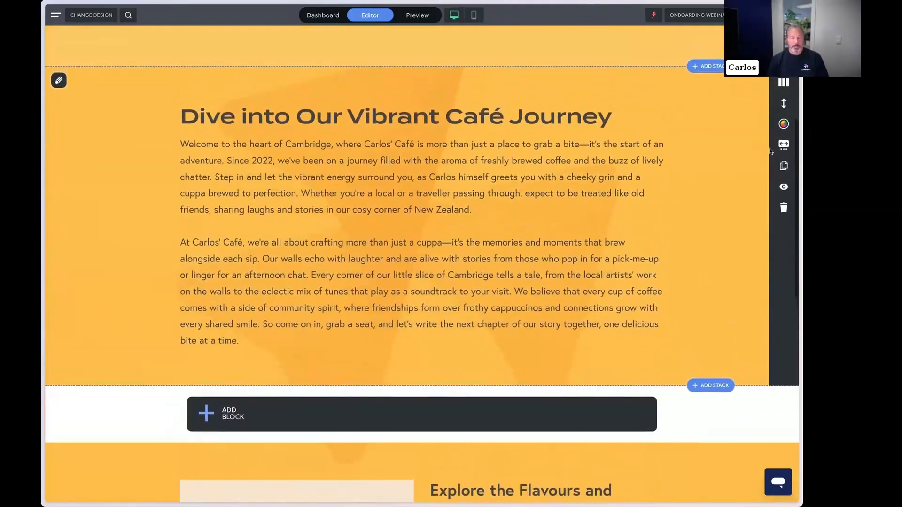
left_click(784, 126)
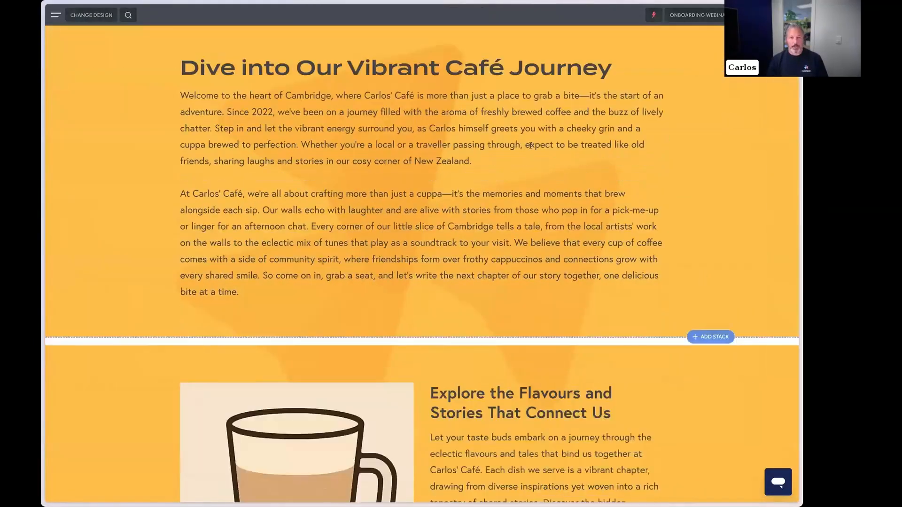
left_click(116, 130)
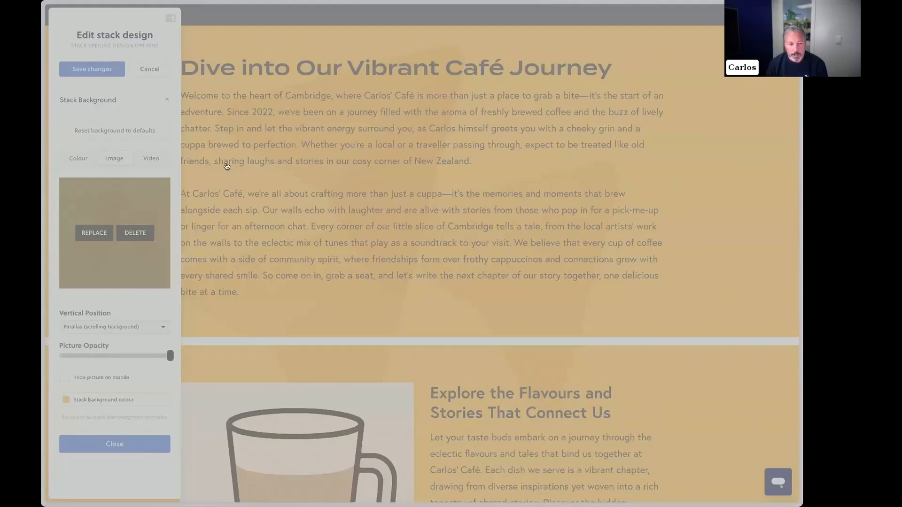
left_click(89, 71)
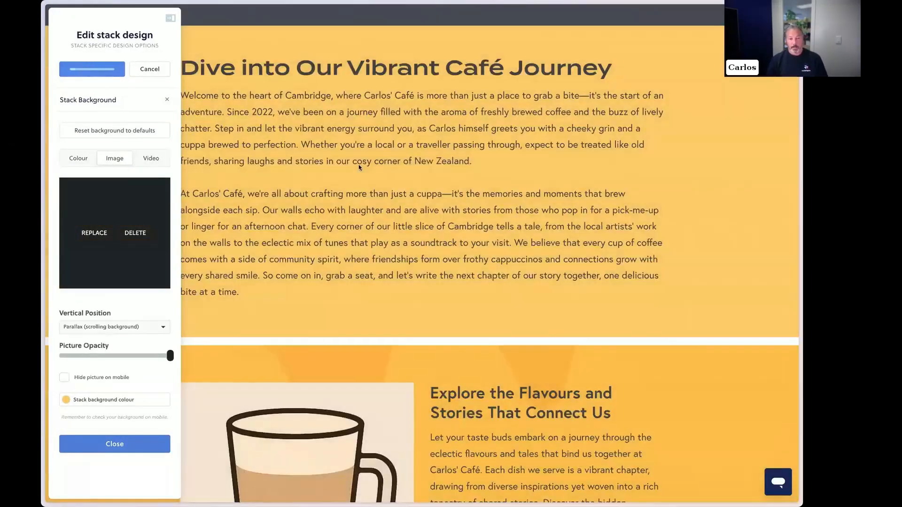
left_click(84, 70)
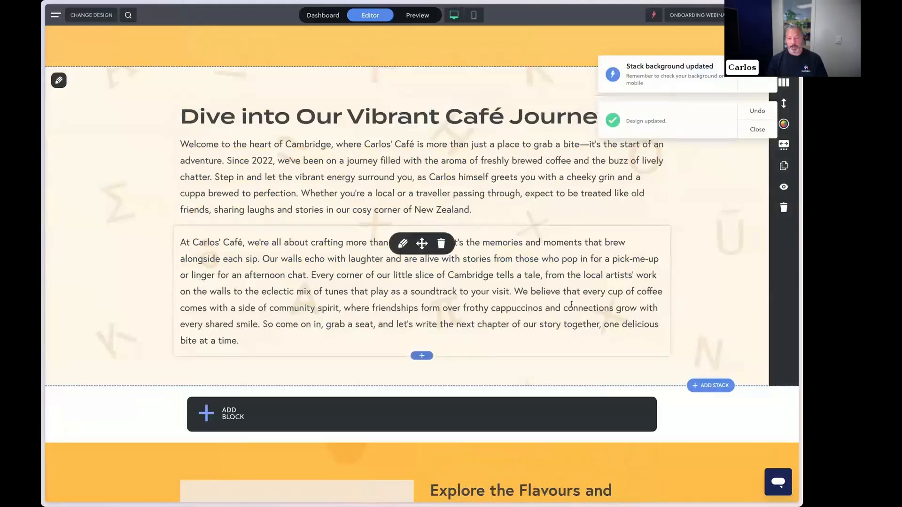
Change the Galão coffee stack's background image to the same cream letters-and-symbols pattern and save the changes.
scroll(571, 303, "down", 2)
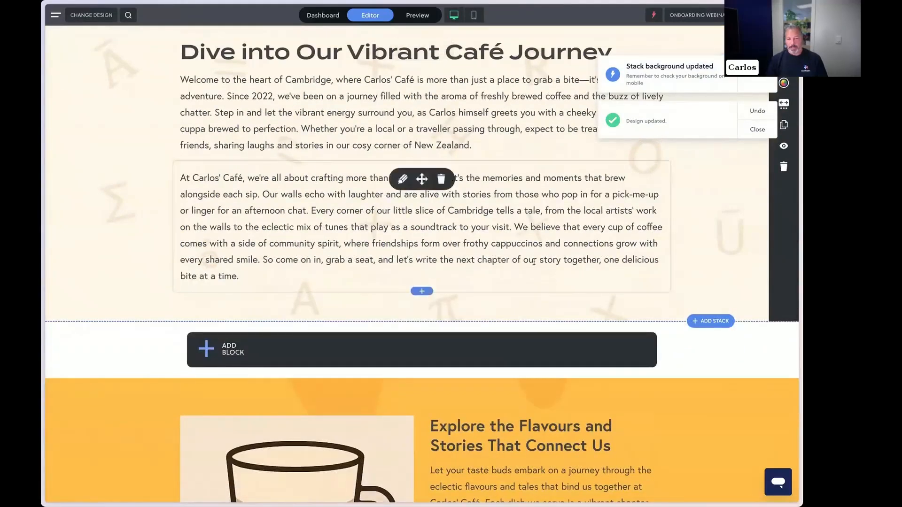
scroll(657, 329, "down", 3)
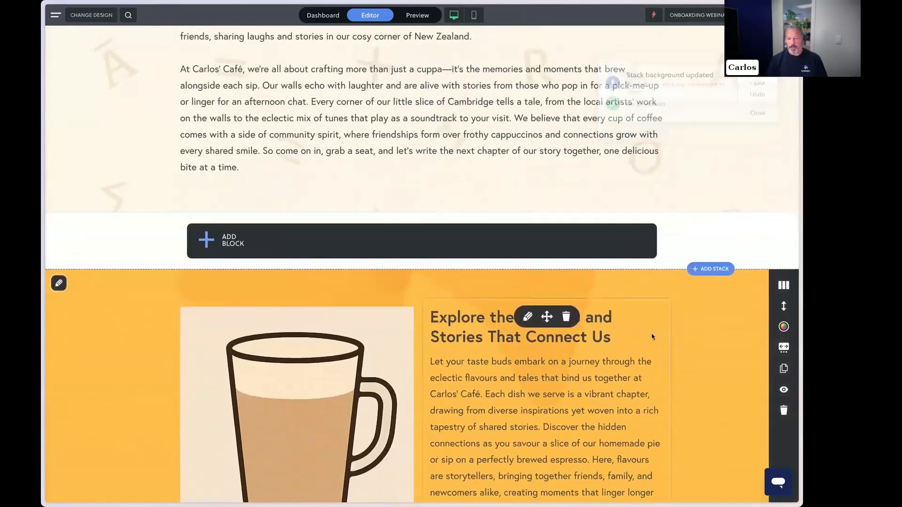
scroll(651, 336, "down", 1)
left_click(783, 301)
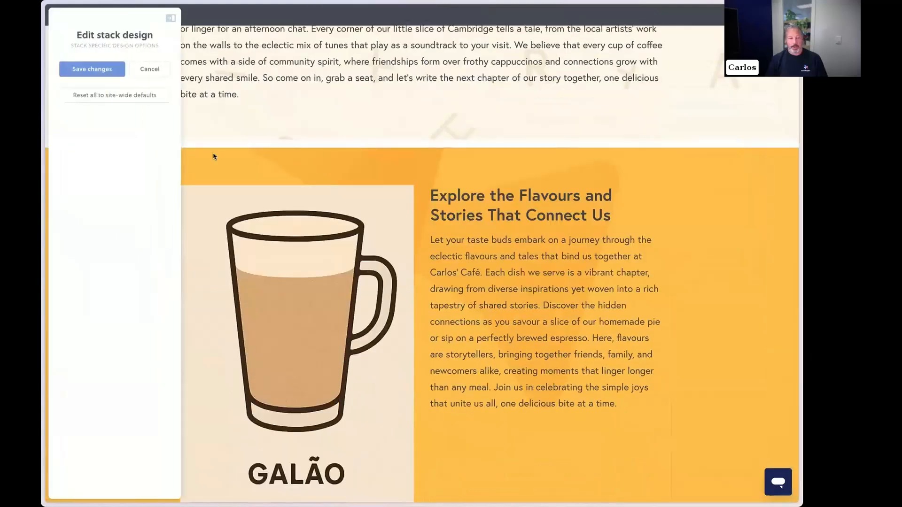
left_click(117, 133)
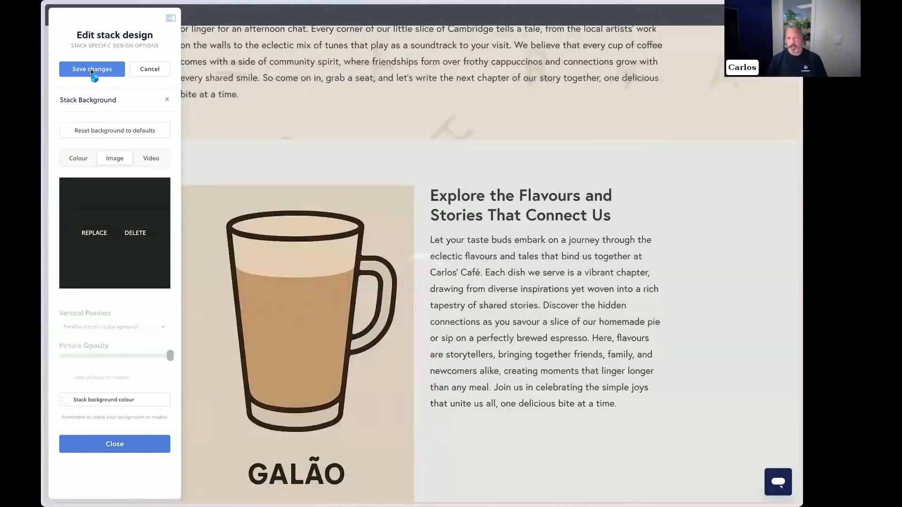
Examine how the parallax letter pattern moves behind the café journey and Galão coffee stacks down the page.
scroll(558, 356, "up", 4)
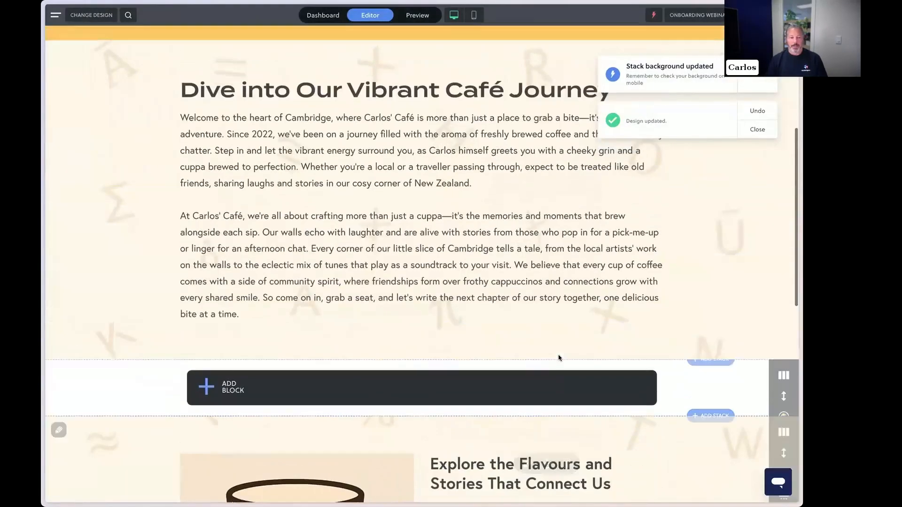
scroll(558, 356, "down", 6)
scroll(558, 356, "down", 2)
scroll(559, 357, "up", 7)
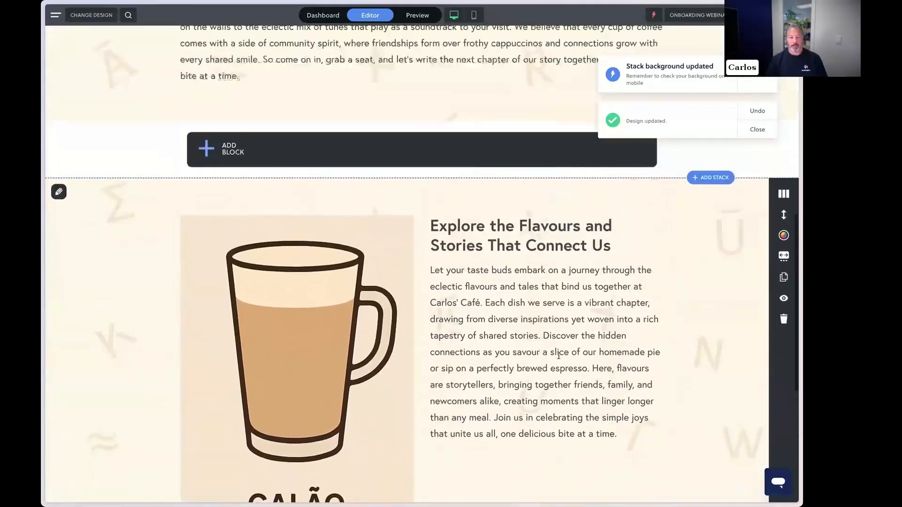
scroll(558, 357, "up", 1)
scroll(558, 356, "down", 4)
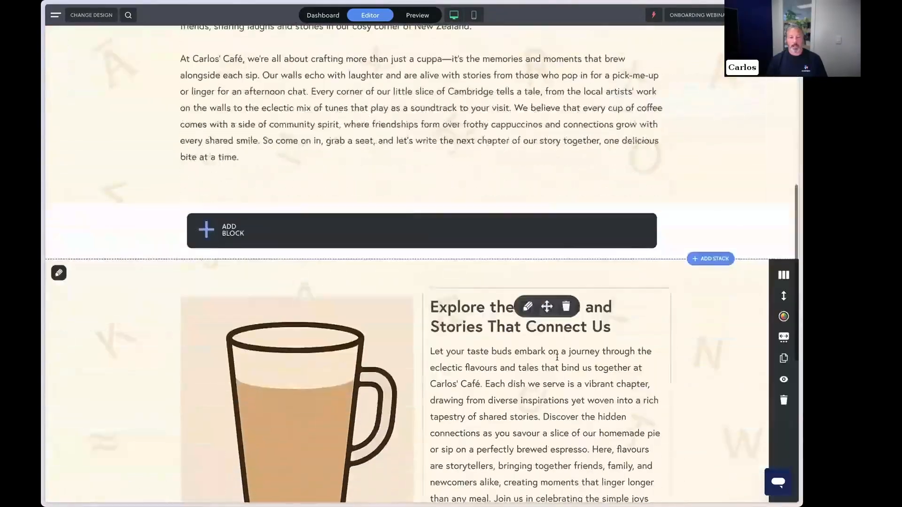
scroll(556, 359, "up", 5)
scroll(554, 362, "up", 1)
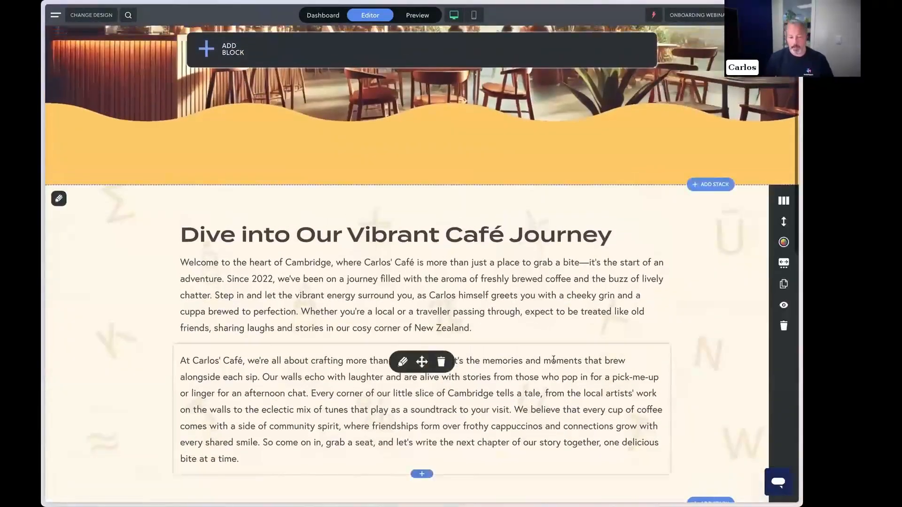
scroll(437, 372, "down", 3)
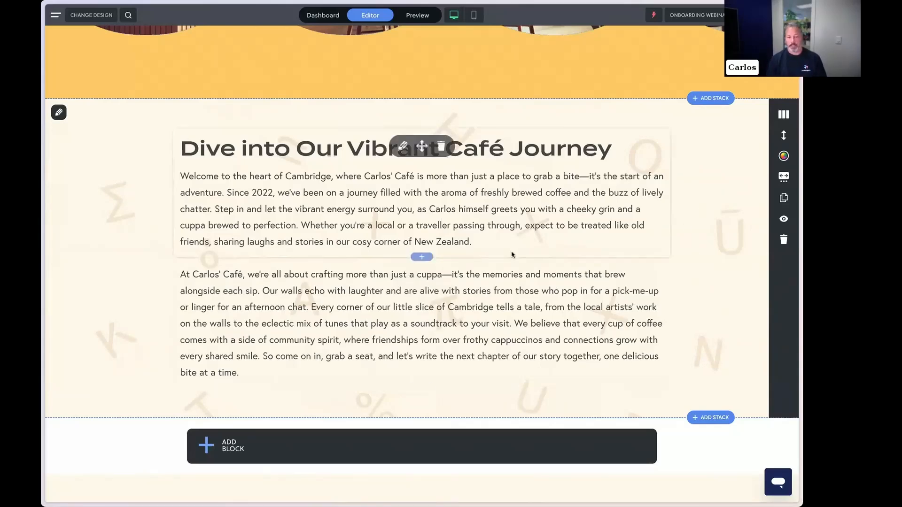
scroll(512, 254, "down", 5)
scroll(516, 247, "down", 3)
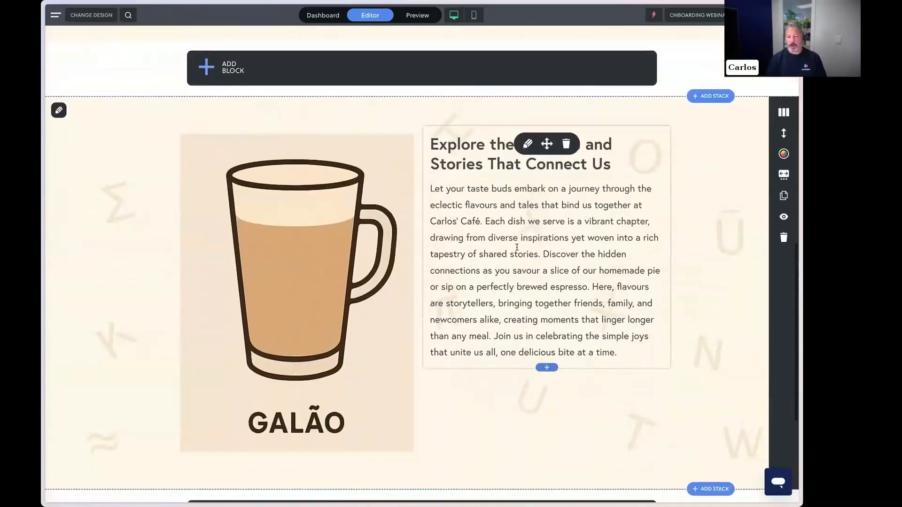
scroll(485, 255, "up", 3)
scroll(485, 255, "up", 8)
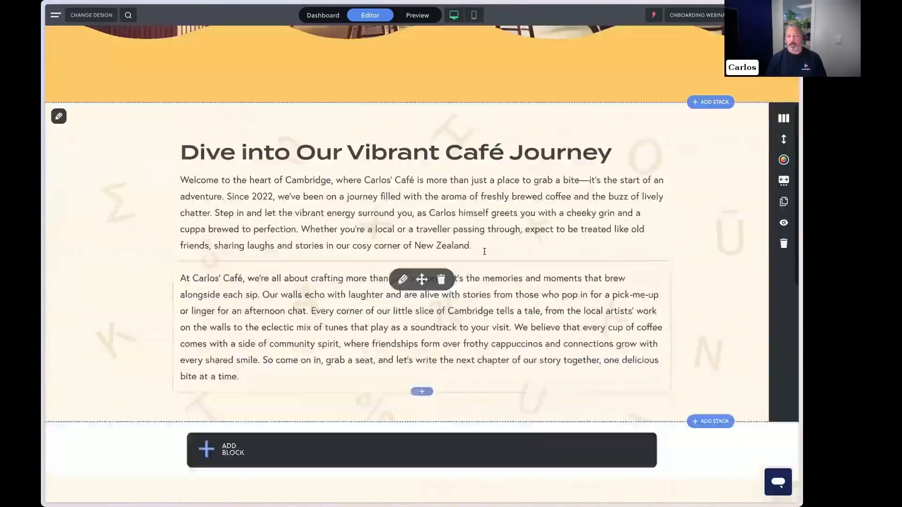
scroll(617, 277, "down", 3)
scroll(617, 277, "down", 8)
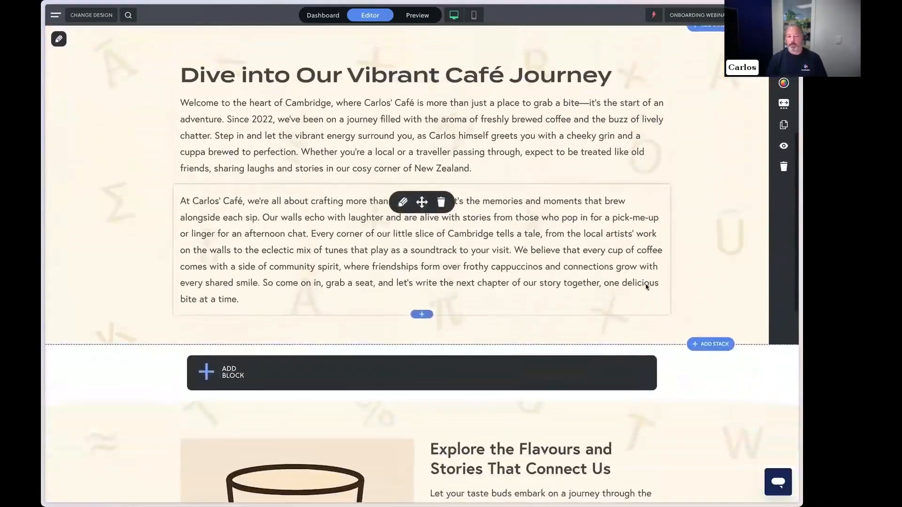
scroll(515, 293, "down", 4)
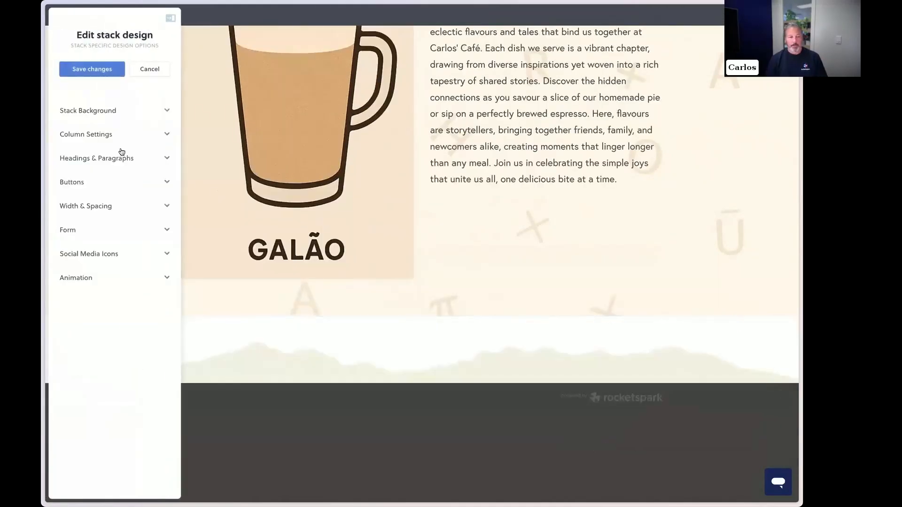
Set the background colour of the empty stack below the Galão stack to the yellow-orange brand colour and save the changes.
left_click(116, 112)
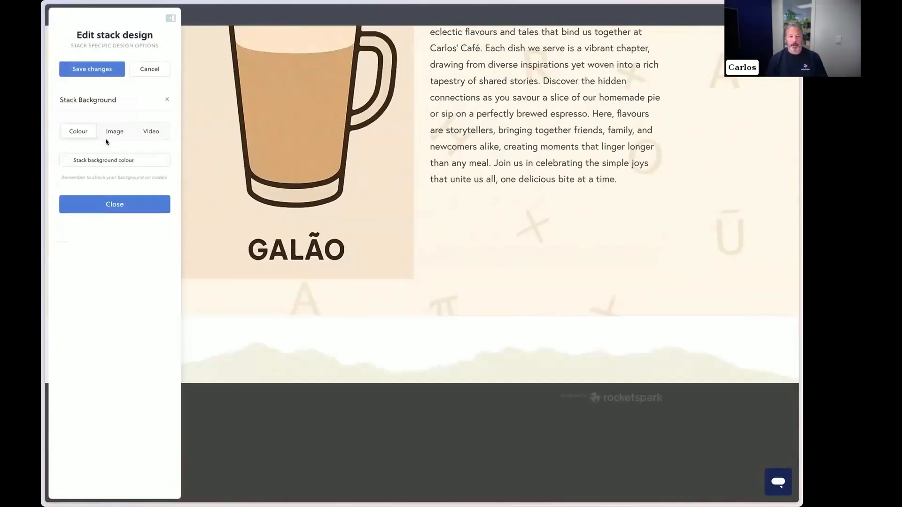
left_click(88, 161)
left_click(106, 292)
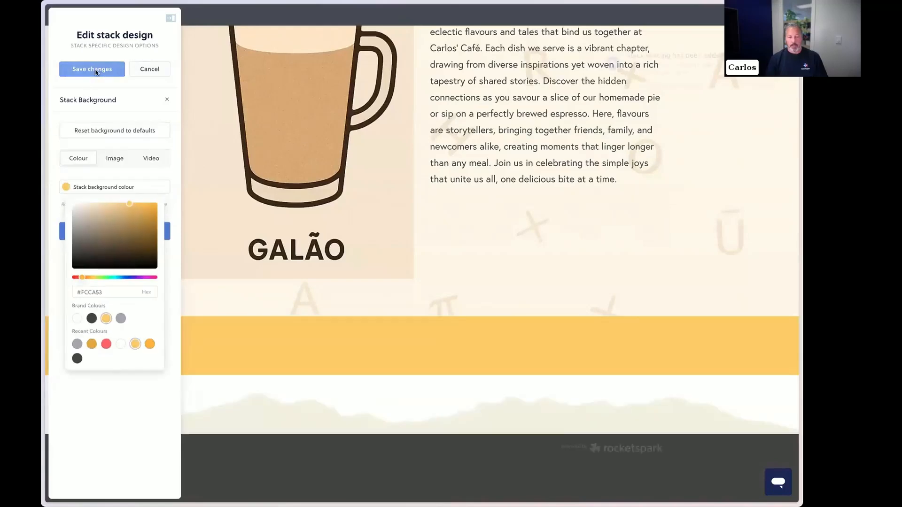
left_click(89, 71)
Change the yellow stack to two columns and add the full-length photo of the man in the Rocketspark T-shirt to the first column.
scroll(430, 307, "down", 4)
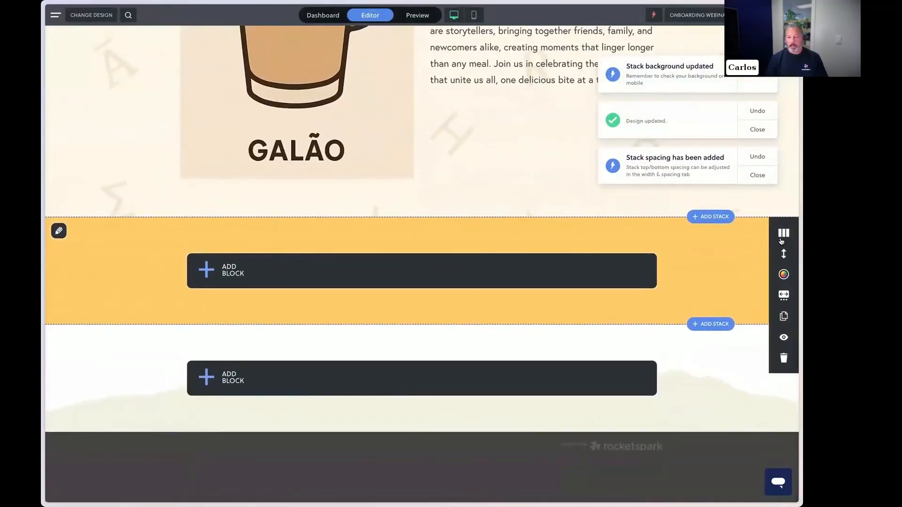
left_click(784, 233)
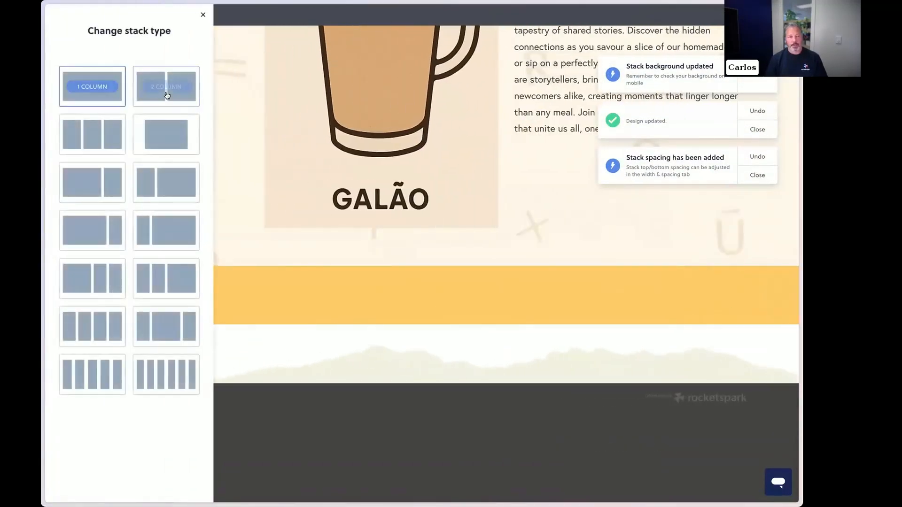
left_click(165, 93)
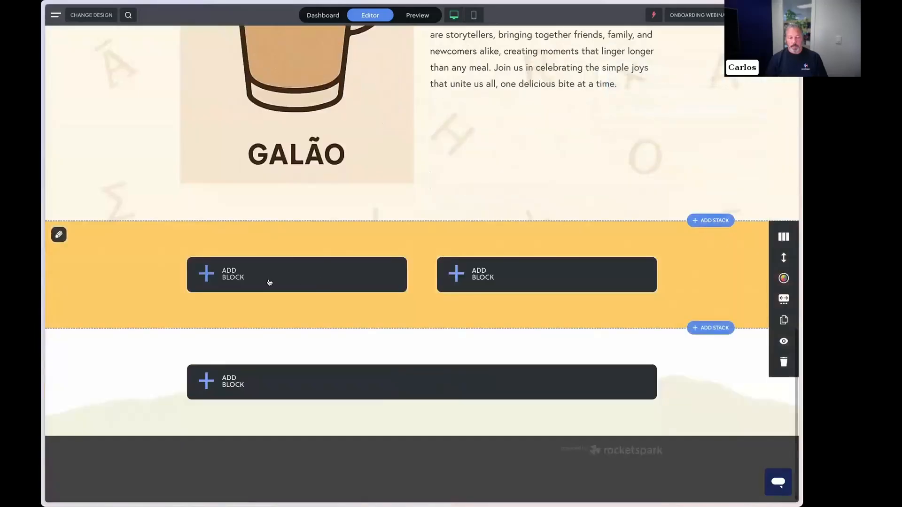
left_click(301, 272)
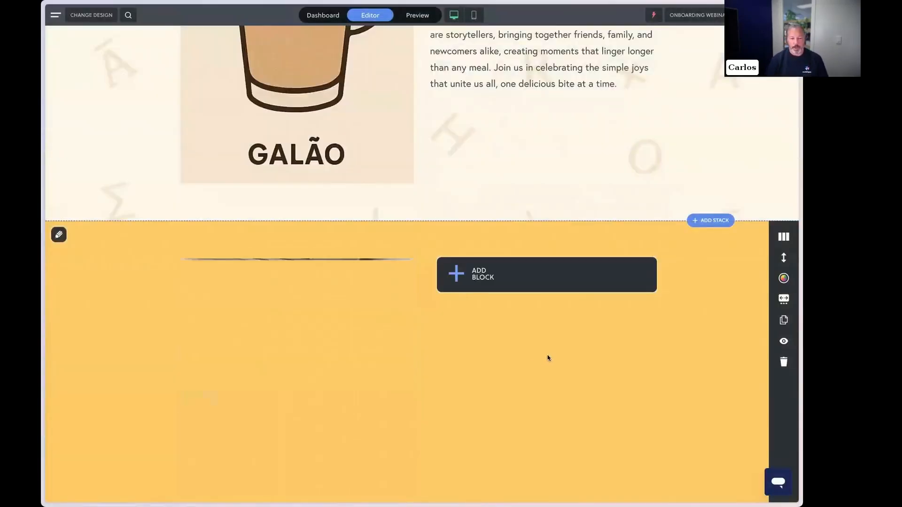
Add a text block beside the photo, auto-write a heading that introduces the café owner by first name, and save the block.
scroll(526, 356, "down", 3)
left_click(471, 146)
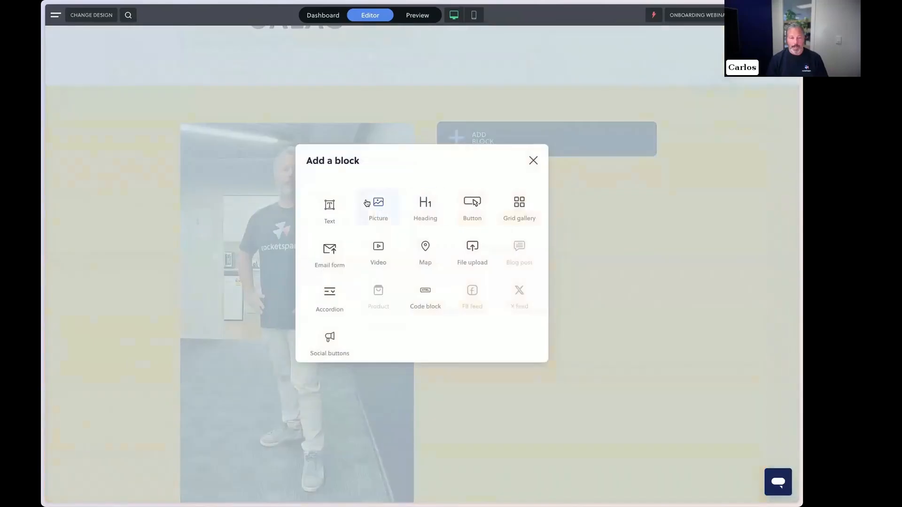
left_click(336, 203)
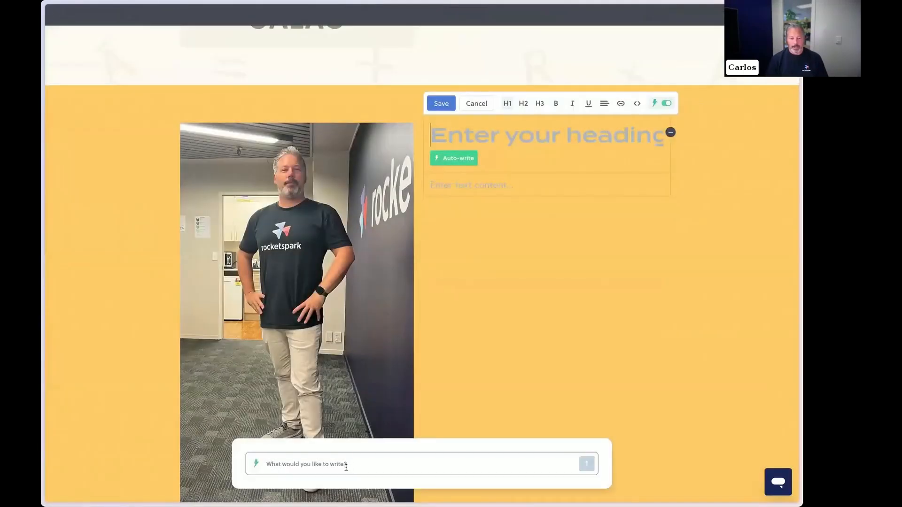
type("Heading intro")
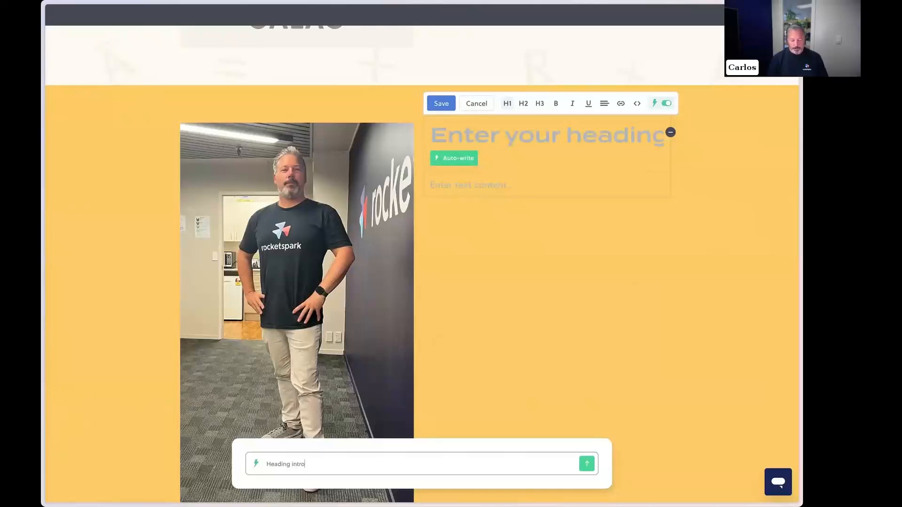
type("ducing Carlos")
left_click(588, 465)
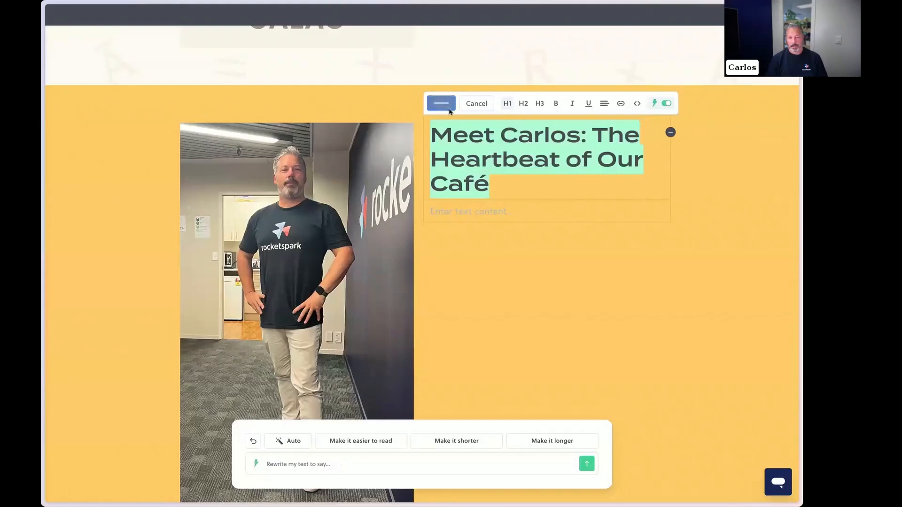
left_click(441, 101)
Auto-write the paragraph under the heading about the café owner and save the text block.
left_click(524, 132)
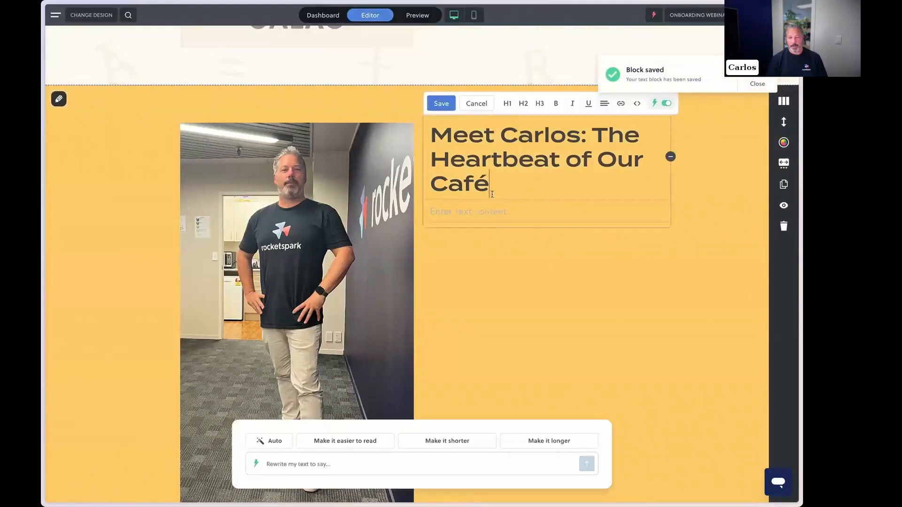
left_click(470, 211)
left_click(450, 231)
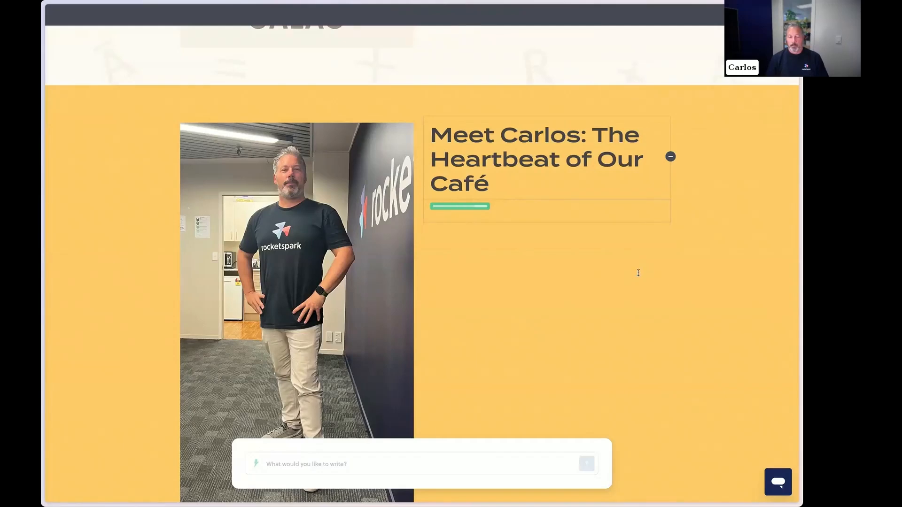
left_click(440, 104)
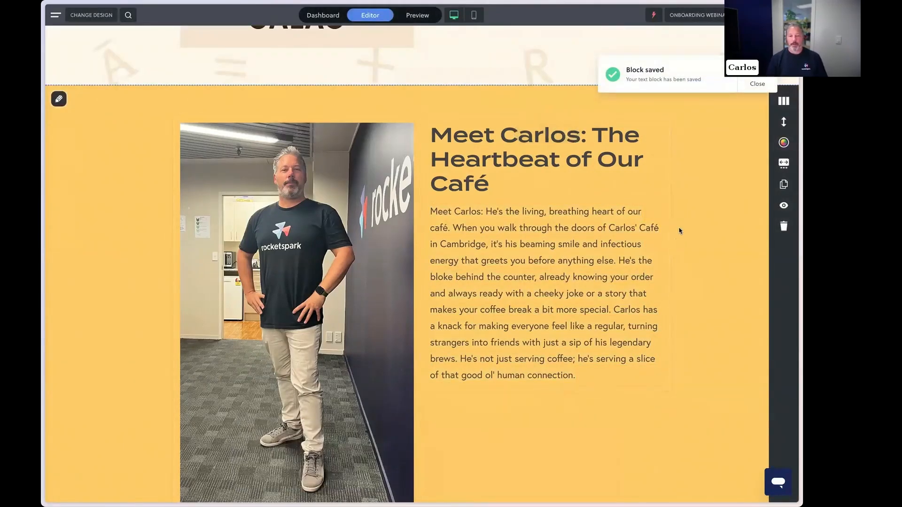
Shorten the café owner's photo block to about the height of the adjacent text and fit the whole photo inside it.
scroll(679, 230, "down", 2)
scroll(672, 228, "up", 1)
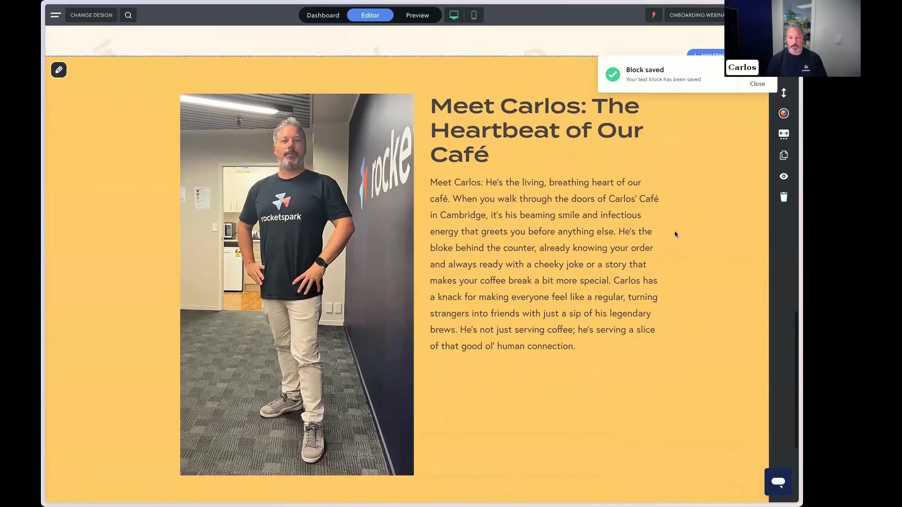
scroll(674, 234, "up", 1)
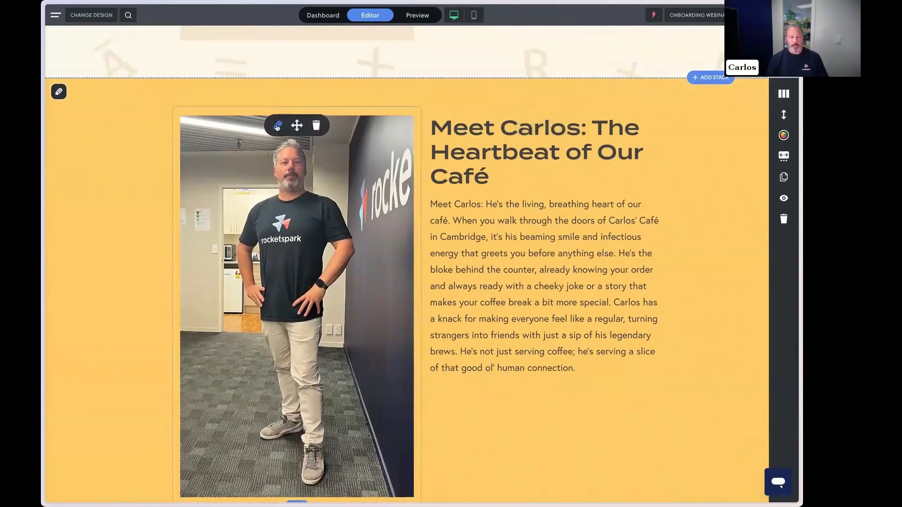
left_click(277, 125)
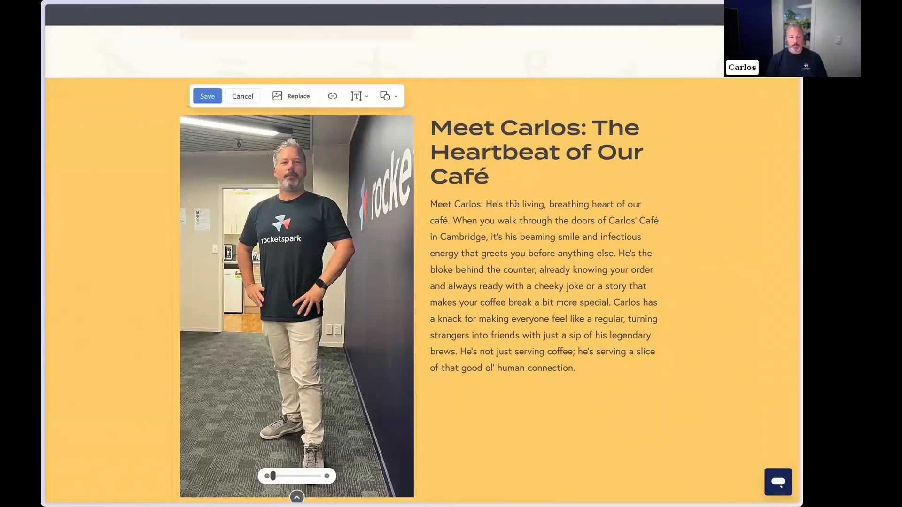
scroll(354, 437, "down", 1)
left_click_drag(297, 486, 299, 370)
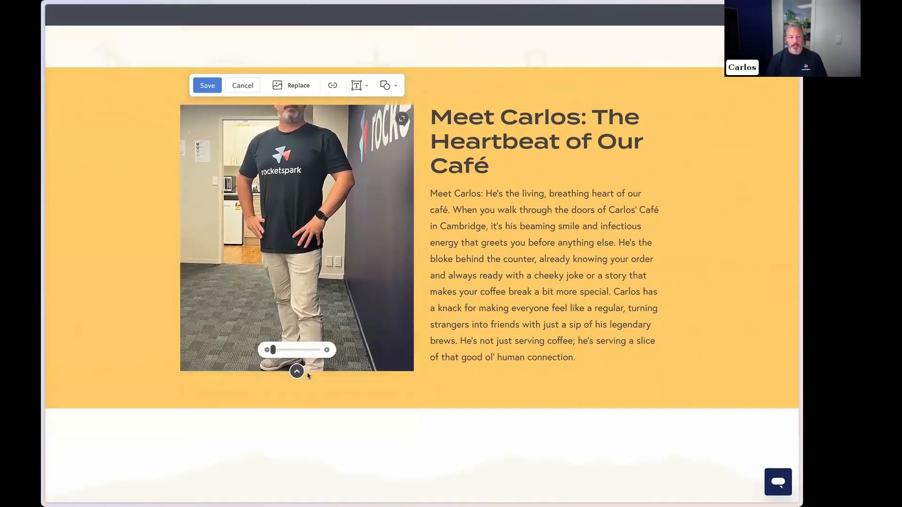
left_click(401, 121)
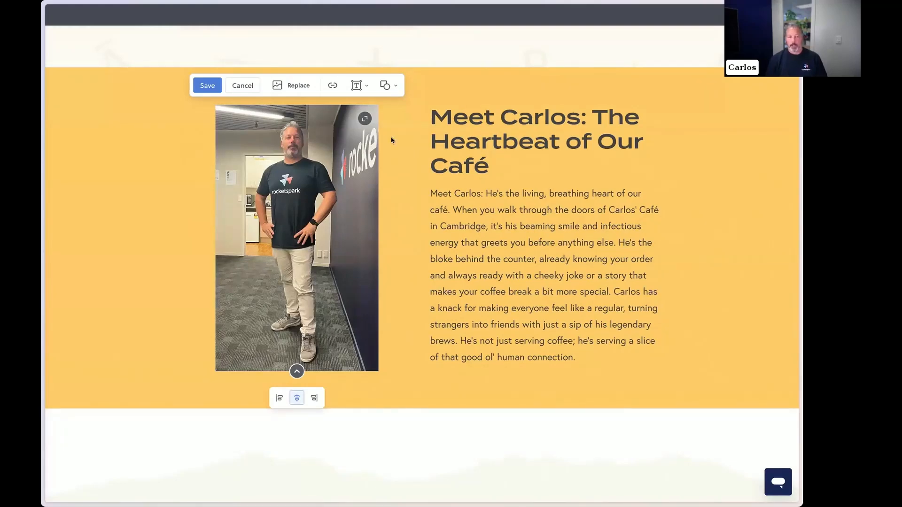
Try an arch shape and a tall pill shape on the café owner's photo, and remove the shape again.
left_click(390, 86)
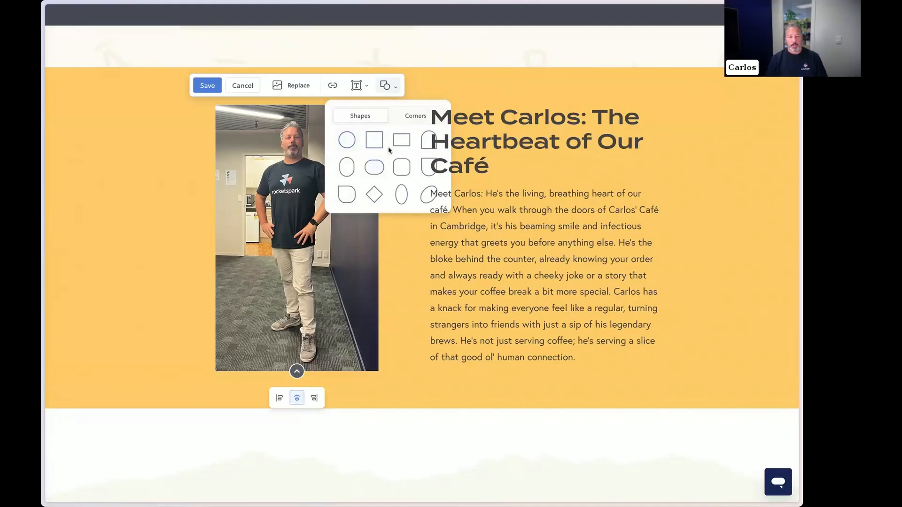
left_click(421, 149)
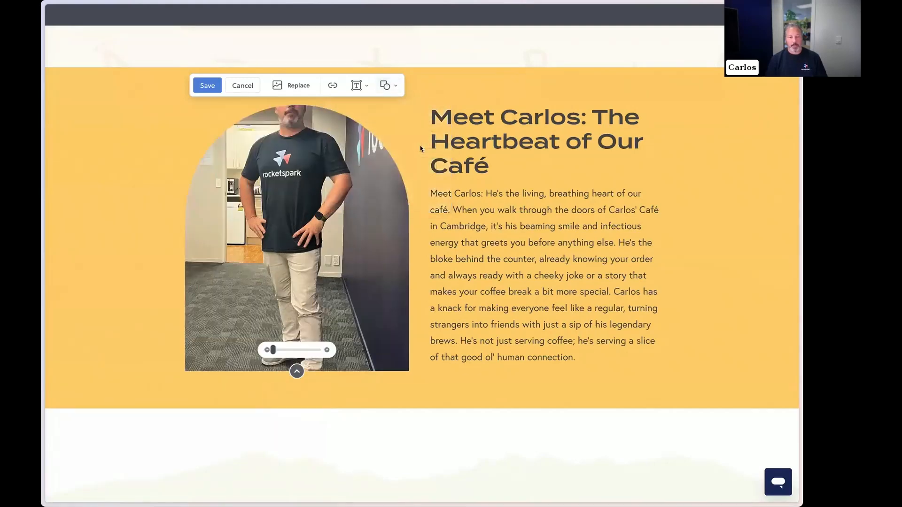
left_click(389, 86)
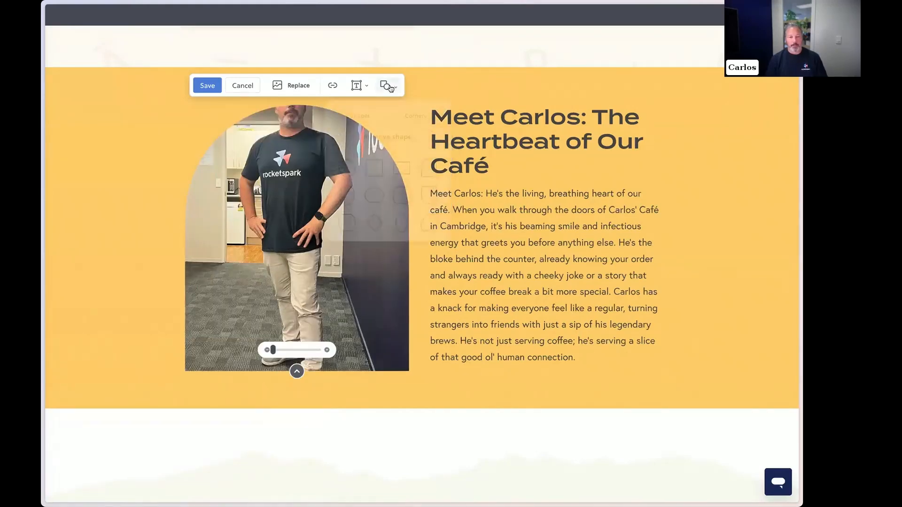
left_click(347, 195)
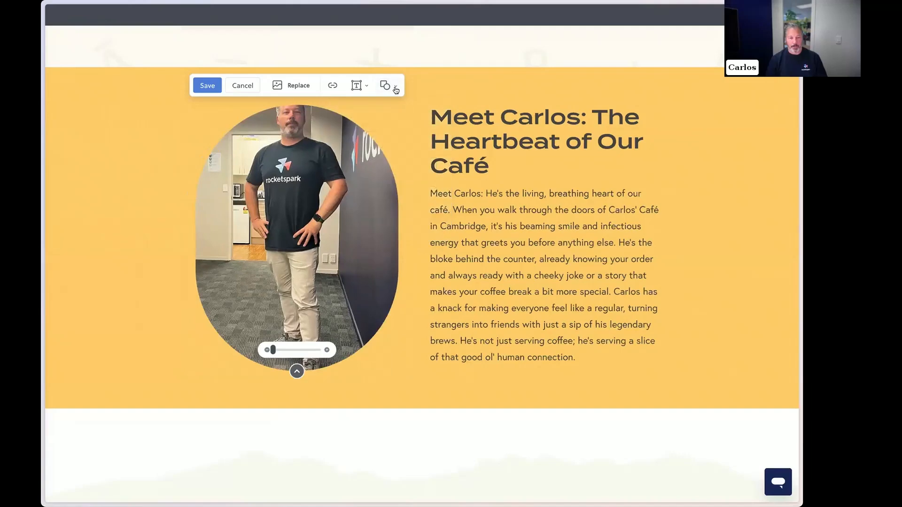
left_click(395, 89)
left_click(408, 120)
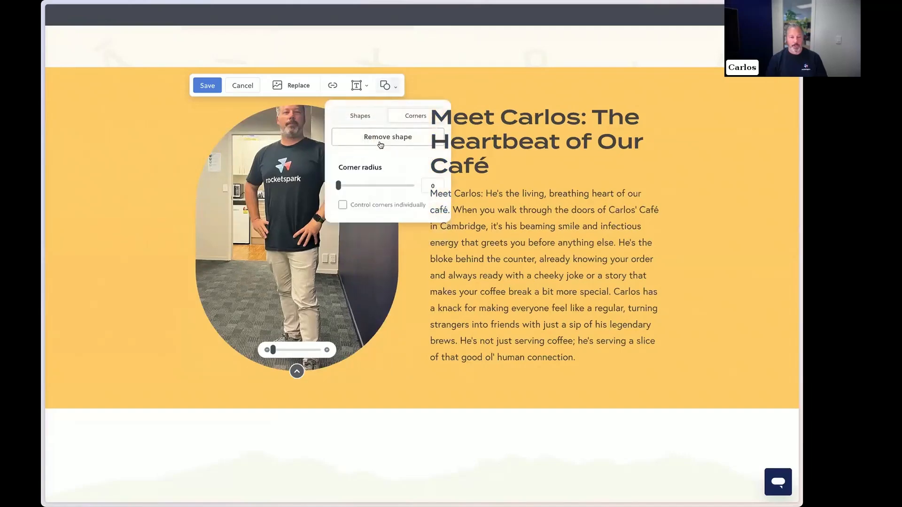
Control the photo's corners individually, rounding the top-left, top-right and bottom-left corners to a radius of about 18.
left_click(343, 206)
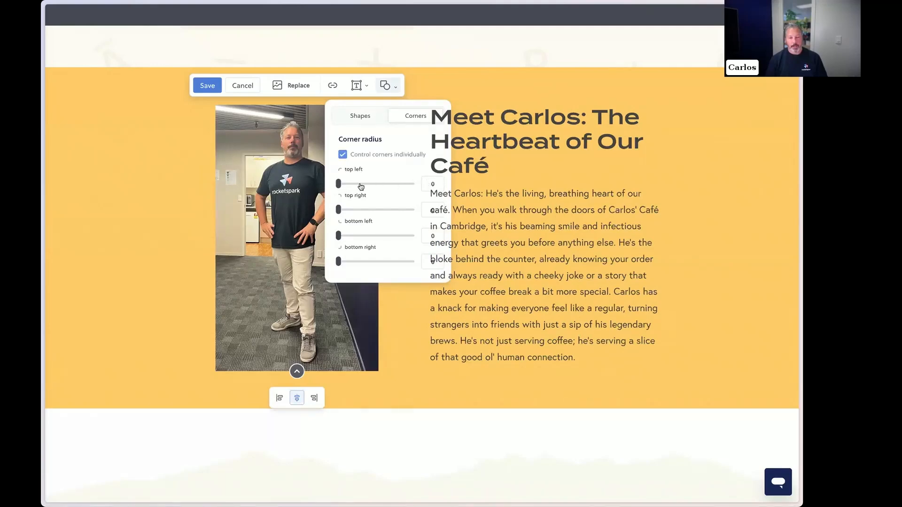
left_click(344, 184)
left_click_drag(339, 209, 341, 209)
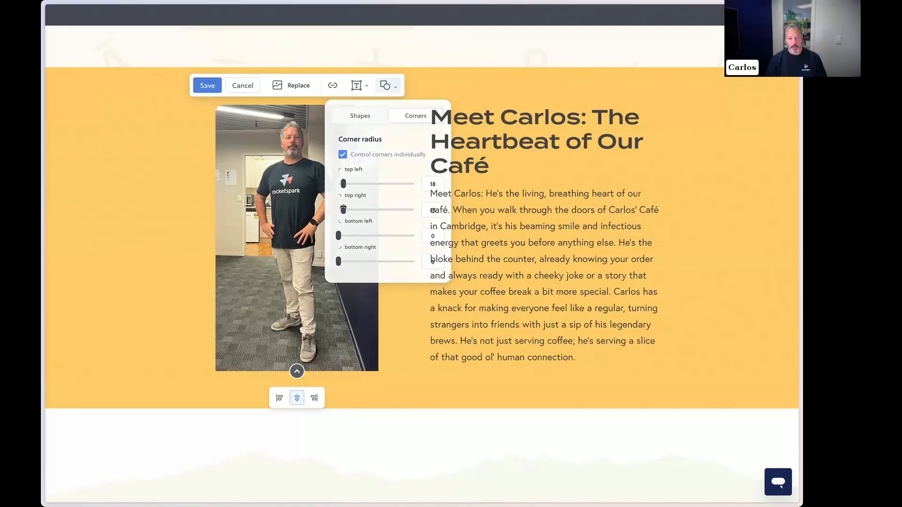
left_click_drag(339, 234, 344, 235)
left_click(386, 88)
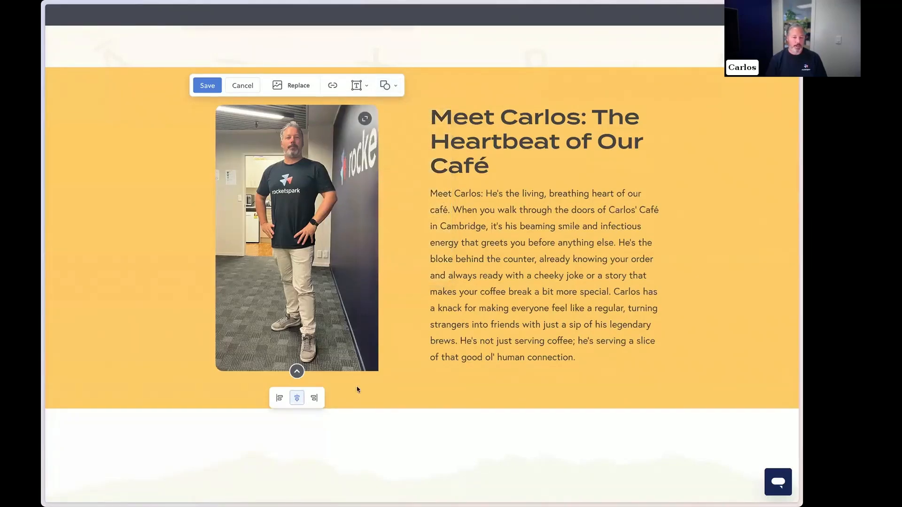
Increase the radius of the photo's top-left, top-right and bottom-left corners to about 60 and save the picture block.
left_click(386, 88)
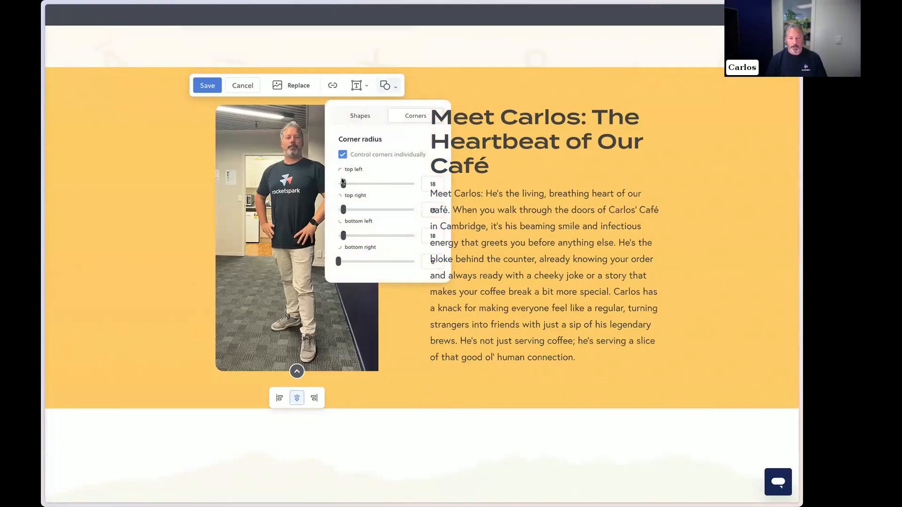
left_click_drag(344, 183, 354, 235)
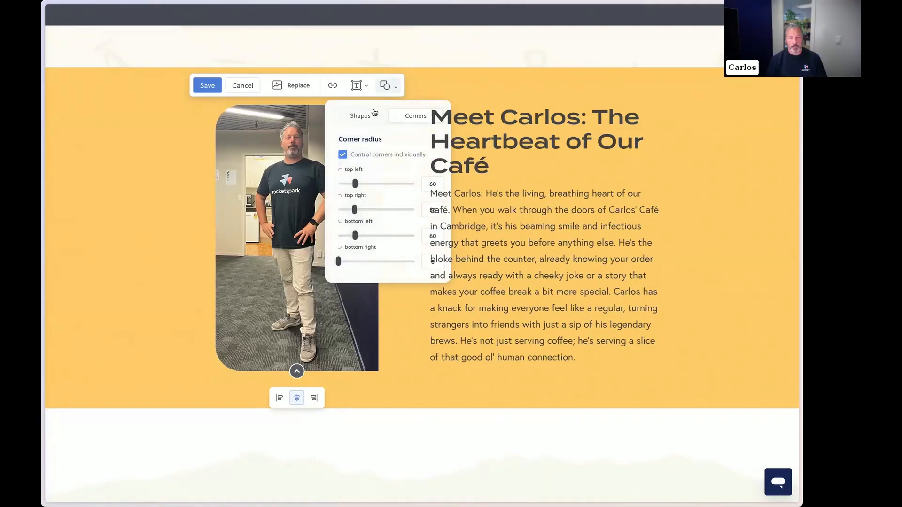
left_click(391, 86)
left_click(207, 85)
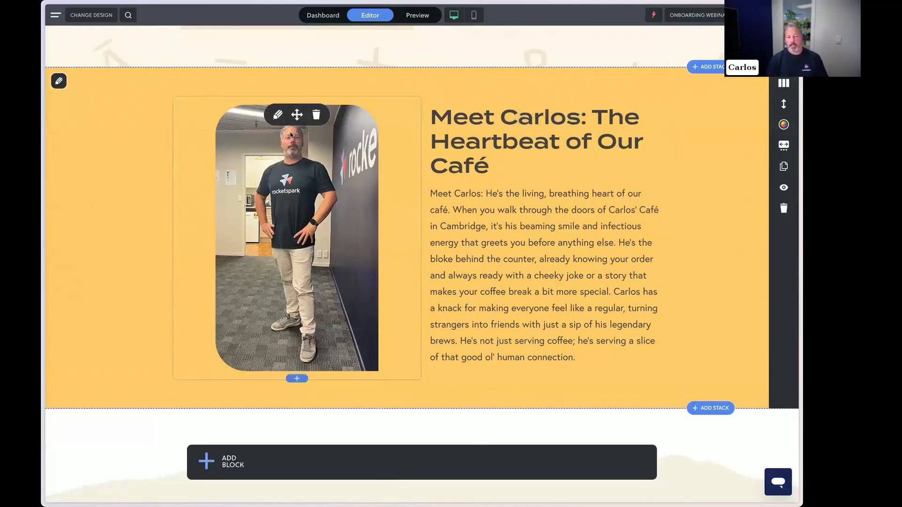
Replace the café owner's photo with its cut-out version without a background and save the picture block.
left_click(277, 115)
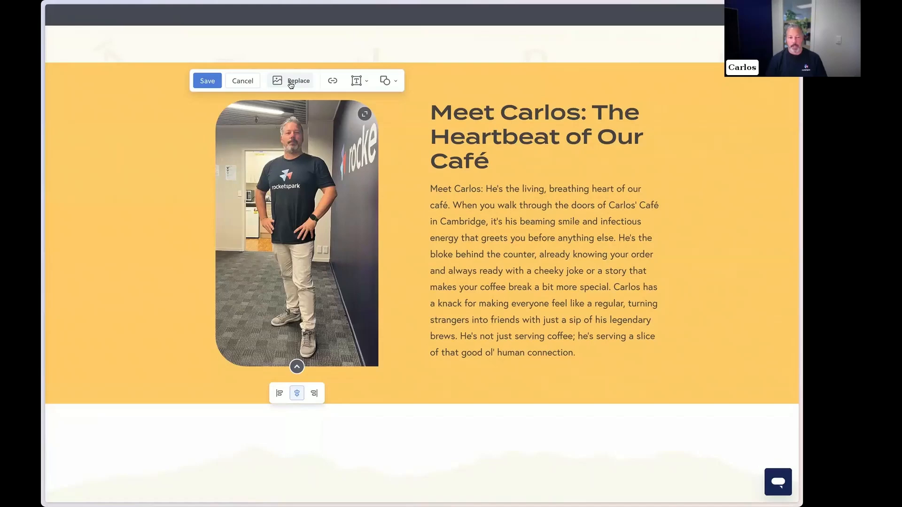
left_click(290, 82)
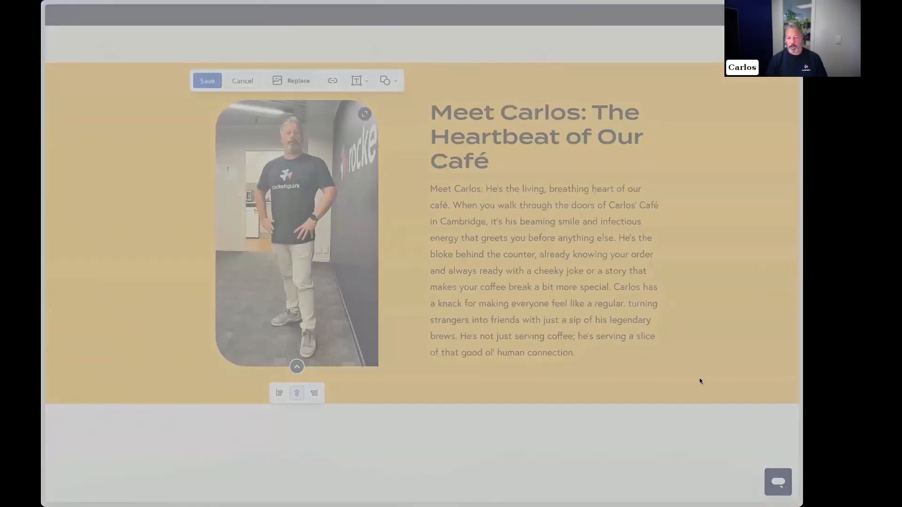
left_click(695, 397)
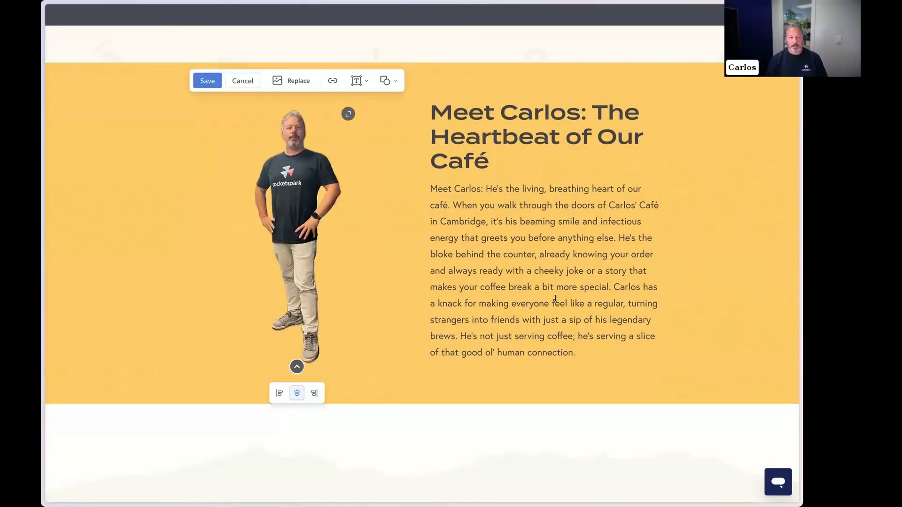
left_click(207, 82)
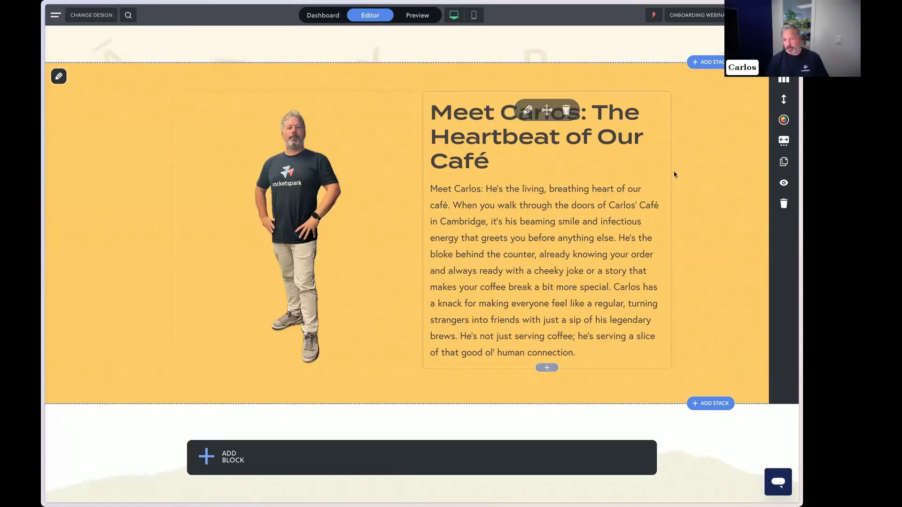
Set the orange patterned picture as the café owner stack's background with Parallax (scrolling background) as vertical position, and save the changes.
left_click(776, 122)
left_click(126, 128)
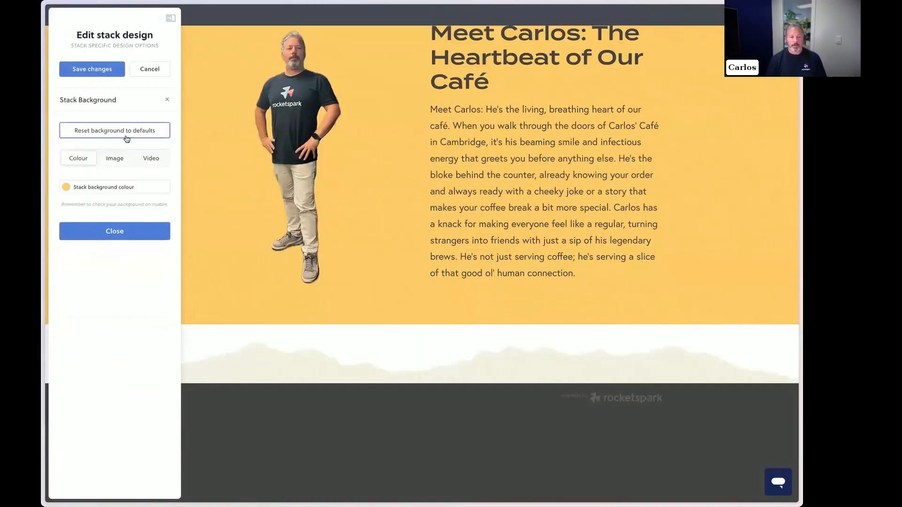
left_click(120, 161)
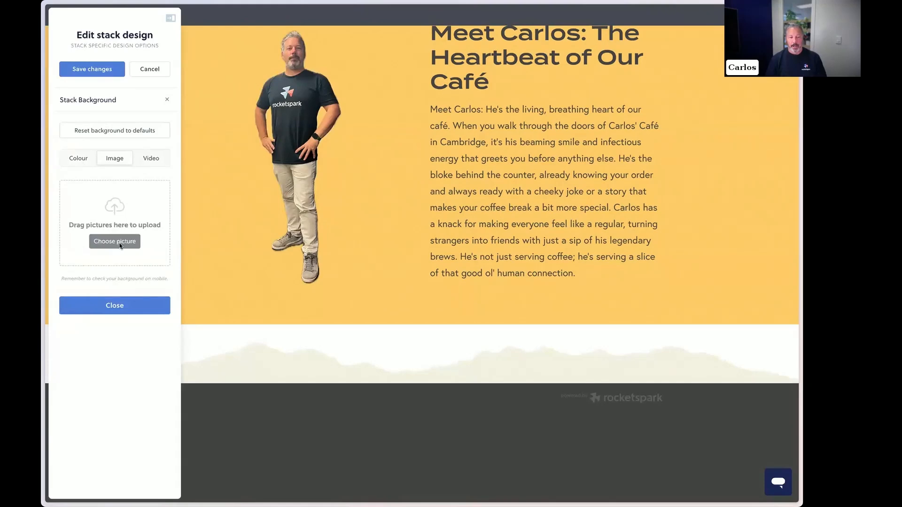
left_click(119, 243)
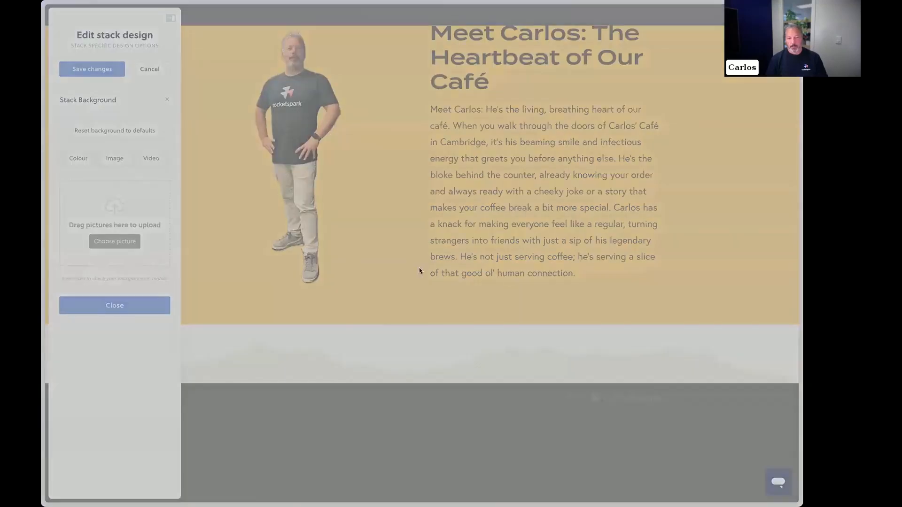
left_click(683, 391)
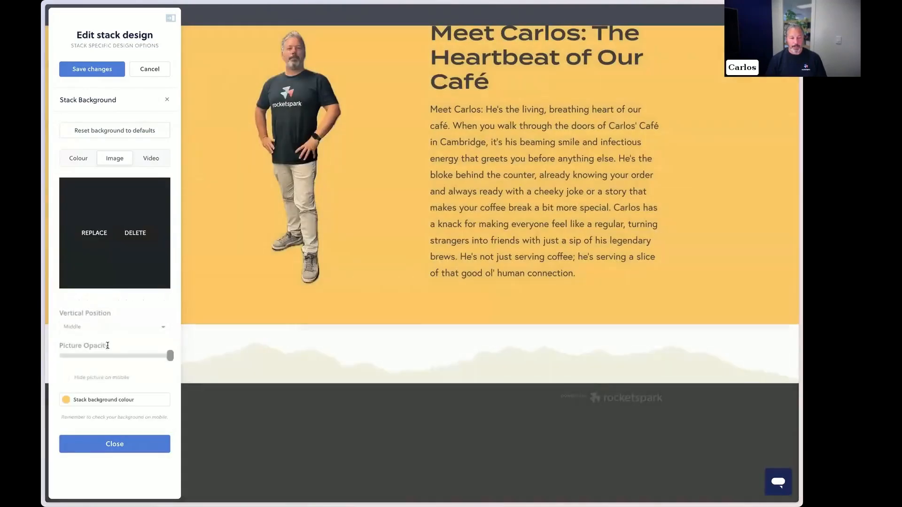
left_click(106, 327)
left_click(98, 387)
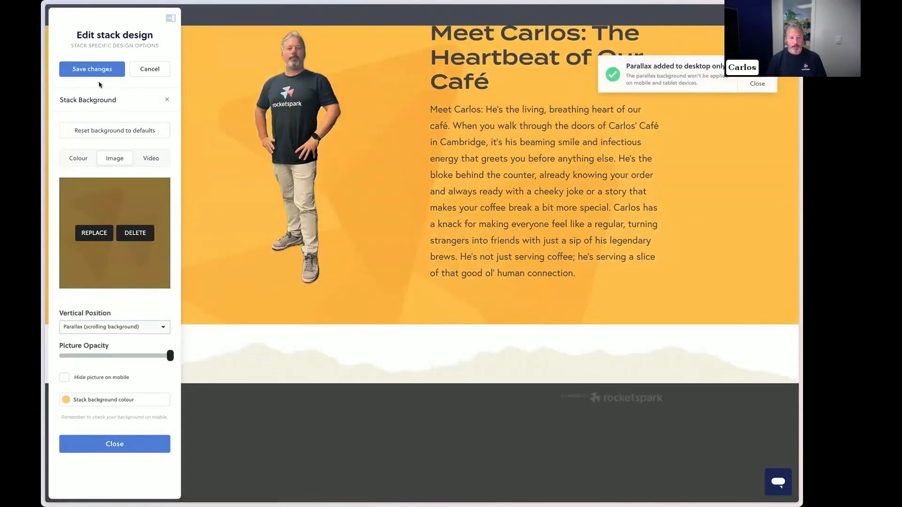
left_click(94, 71)
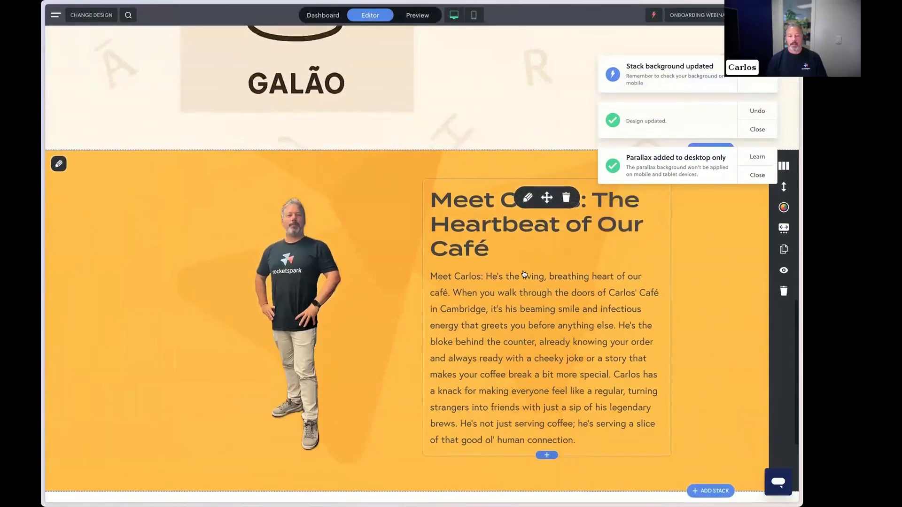
Preview the café owner stack's parallax background and return to editing the page.
scroll(523, 274, "down", 3)
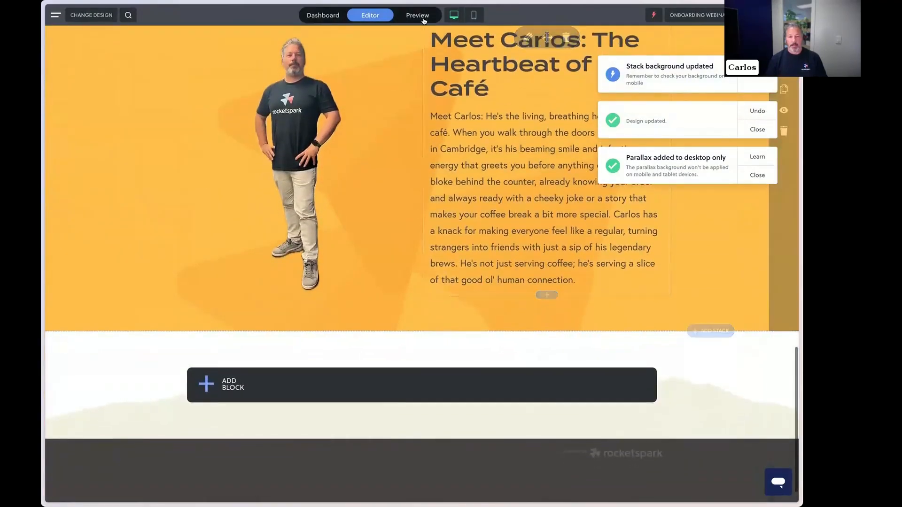
left_click(424, 15)
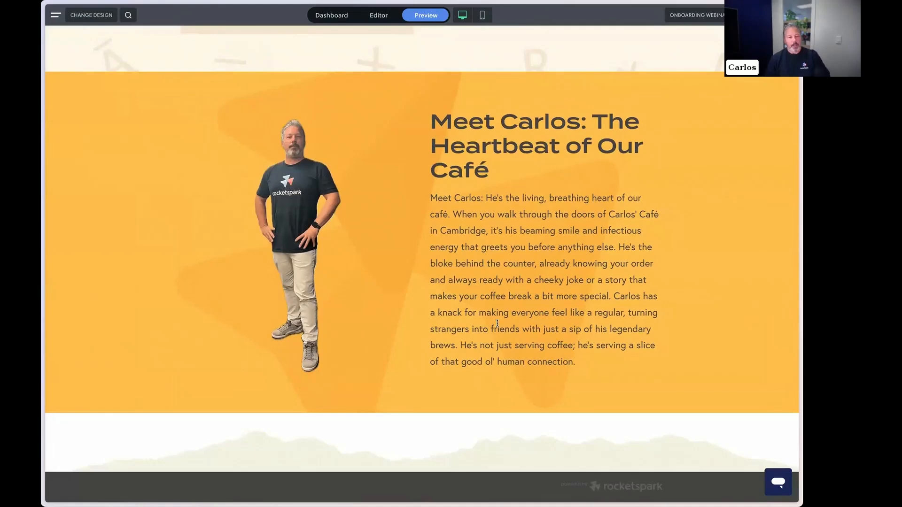
left_click(376, 17)
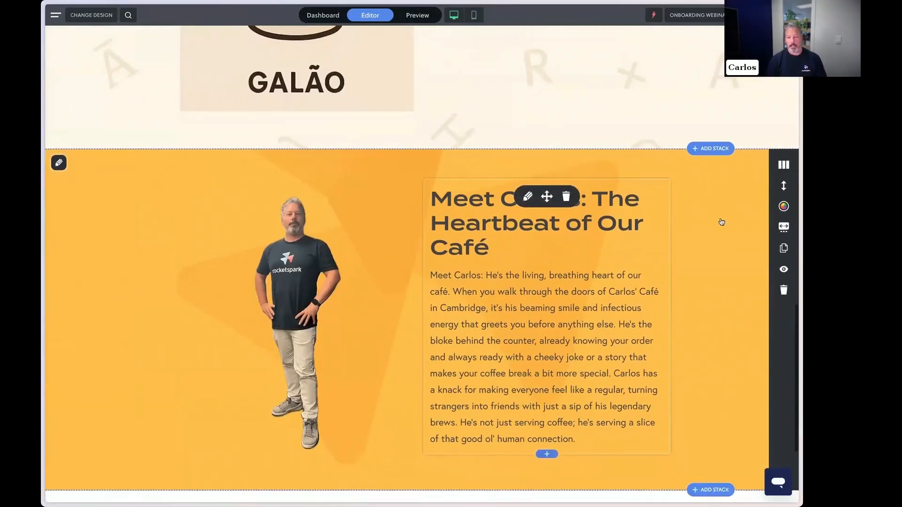
Try a white background colour on the café owner stack's text column and save the stack design.
left_click(784, 206)
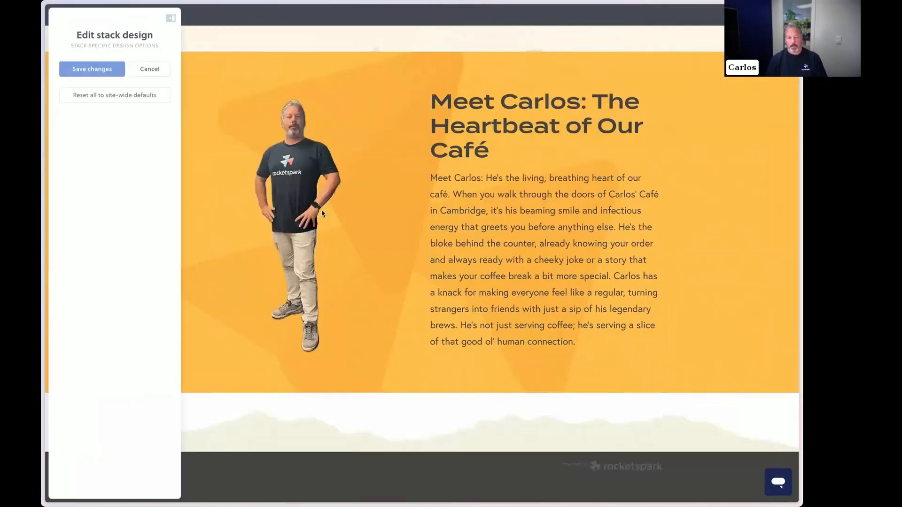
left_click(117, 148)
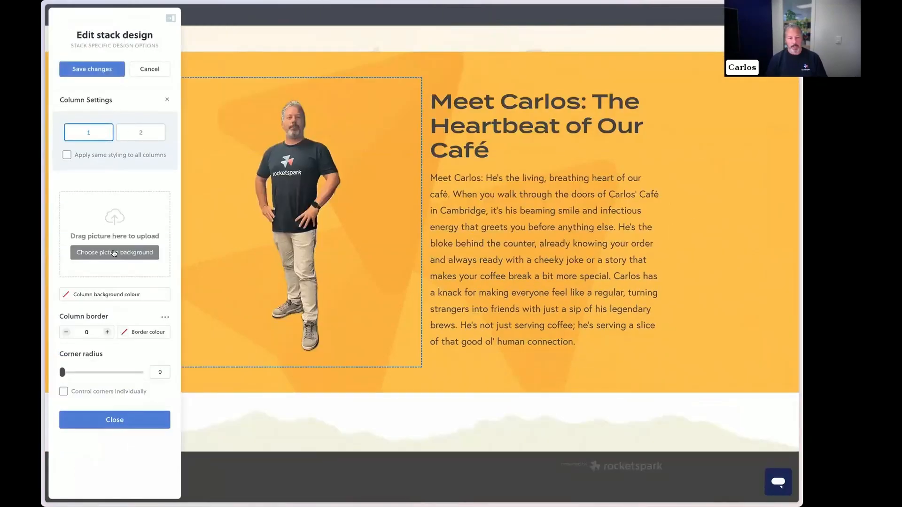
left_click(103, 297)
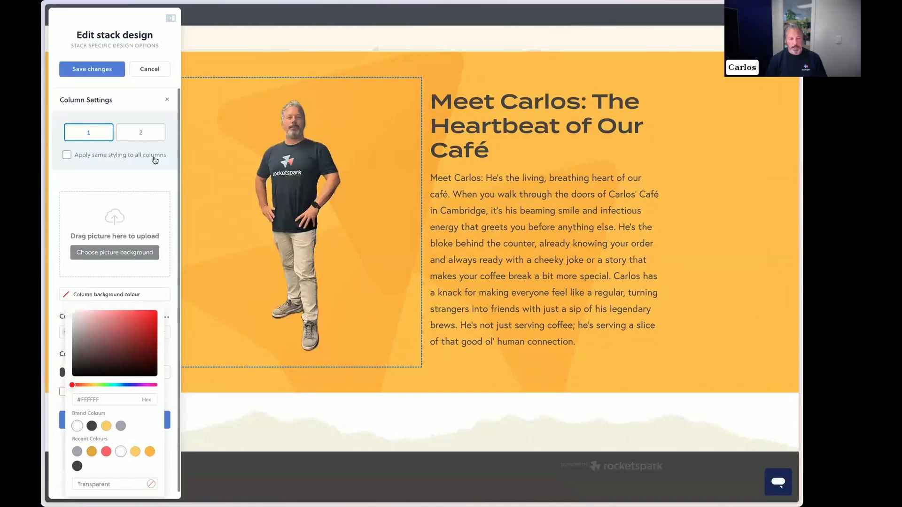
left_click(145, 135)
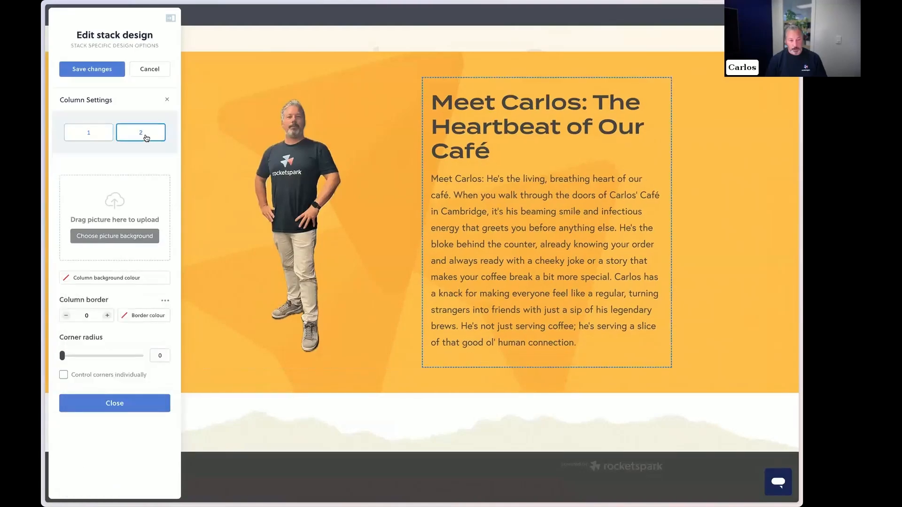
left_click(117, 277)
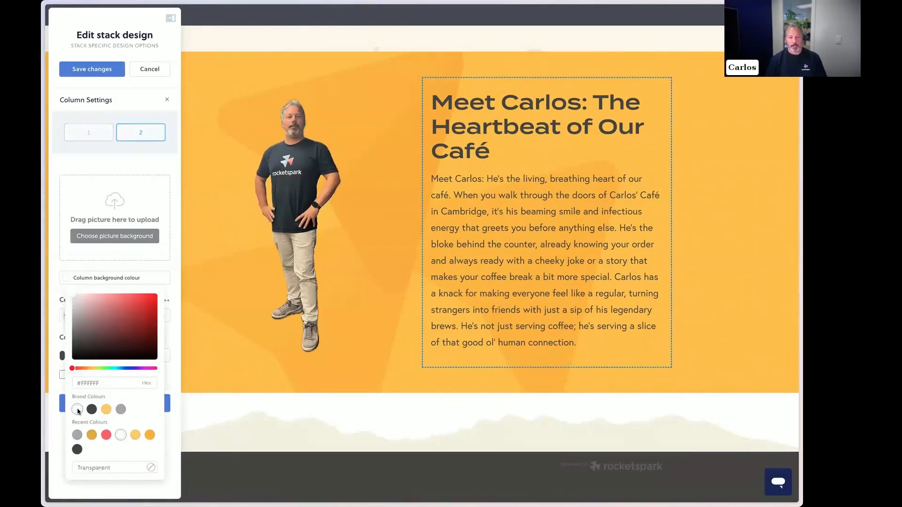
left_click(78, 410)
left_click(107, 71)
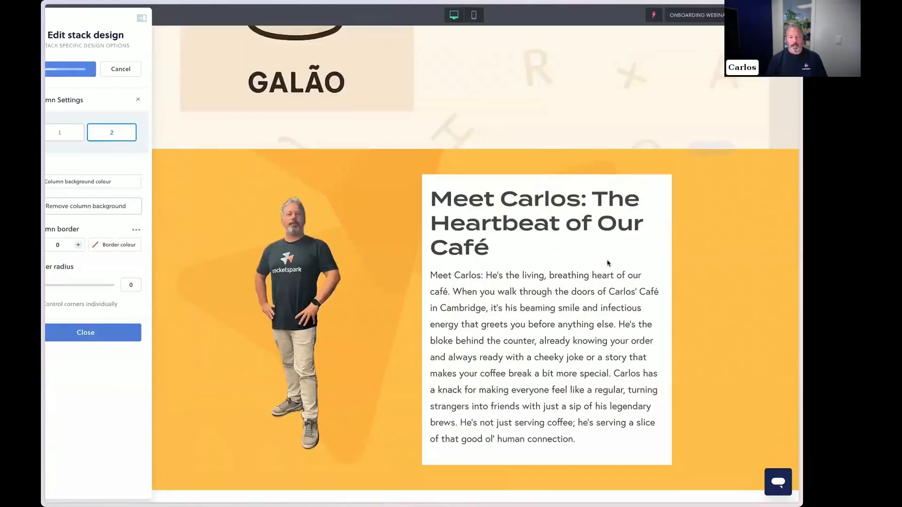
Replace the text column's white background colour with a translucent white background picture and save the stack design.
scroll(691, 324, "down", 1)
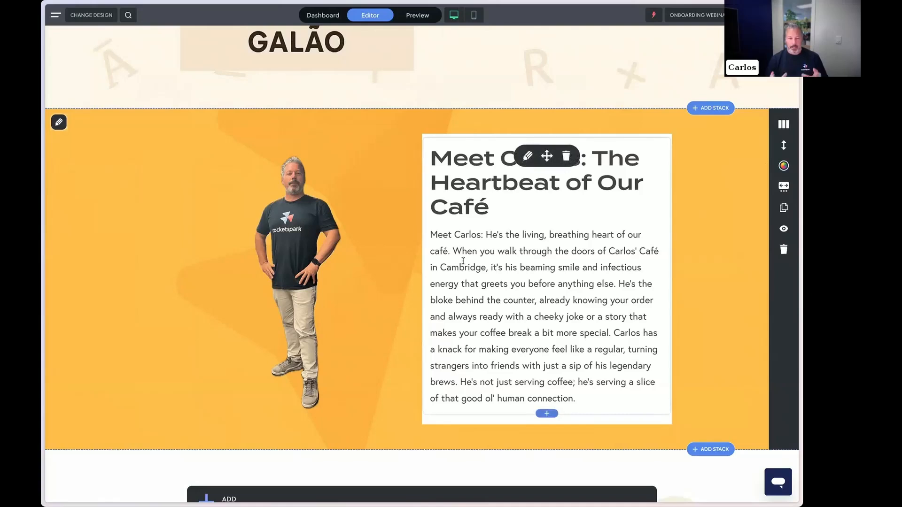
left_click(780, 166)
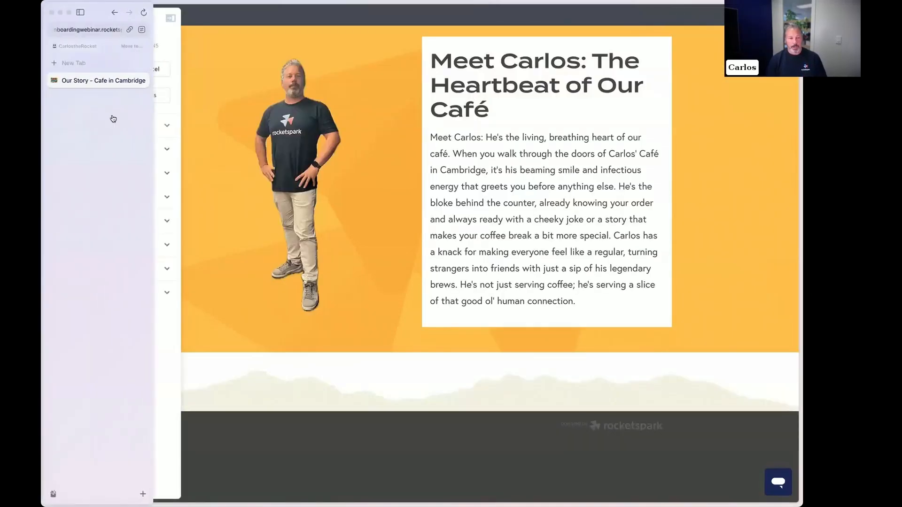
left_click(133, 150)
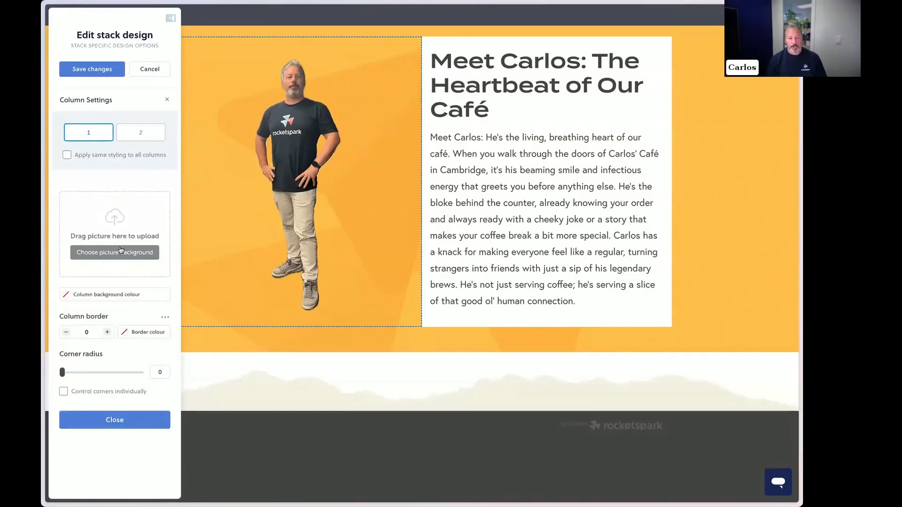
left_click(137, 133)
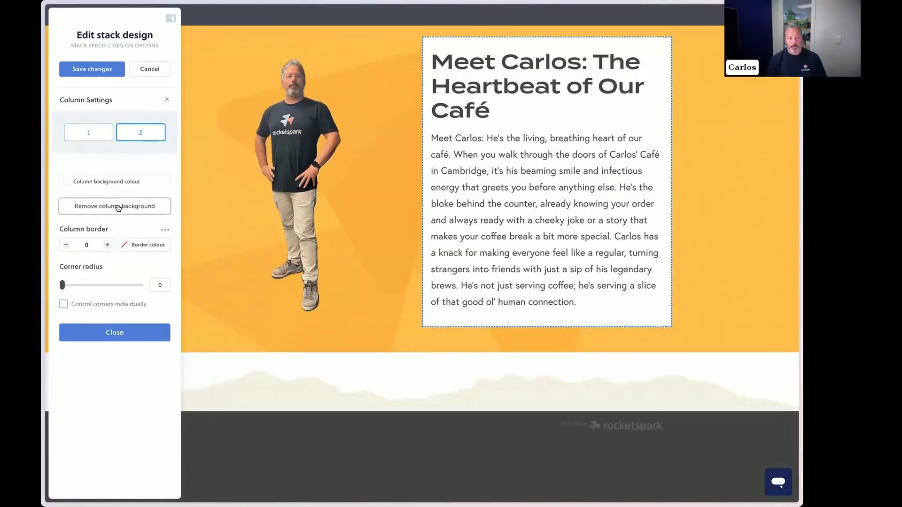
left_click(117, 206)
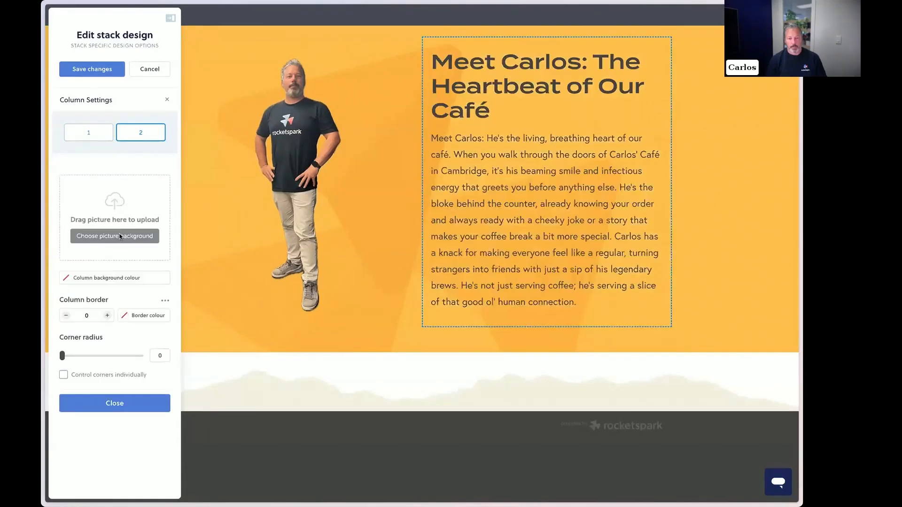
left_click(119, 236)
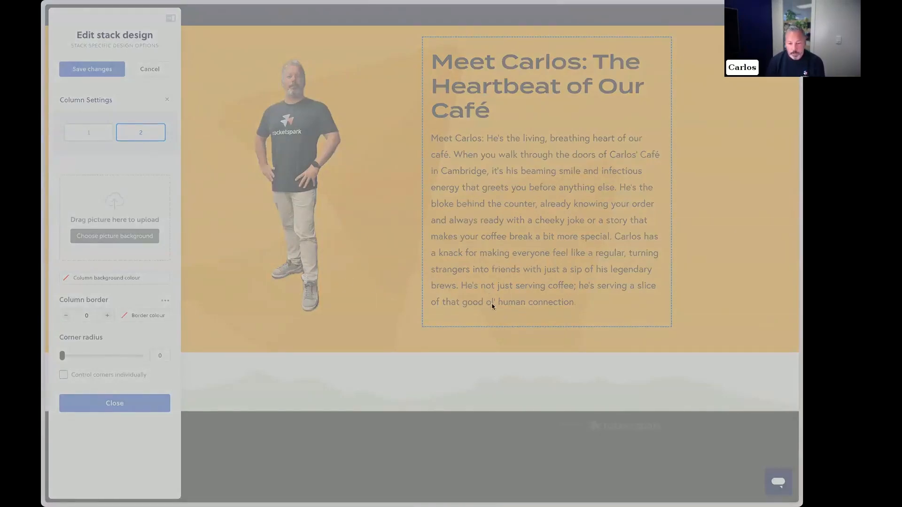
left_click(604, 352)
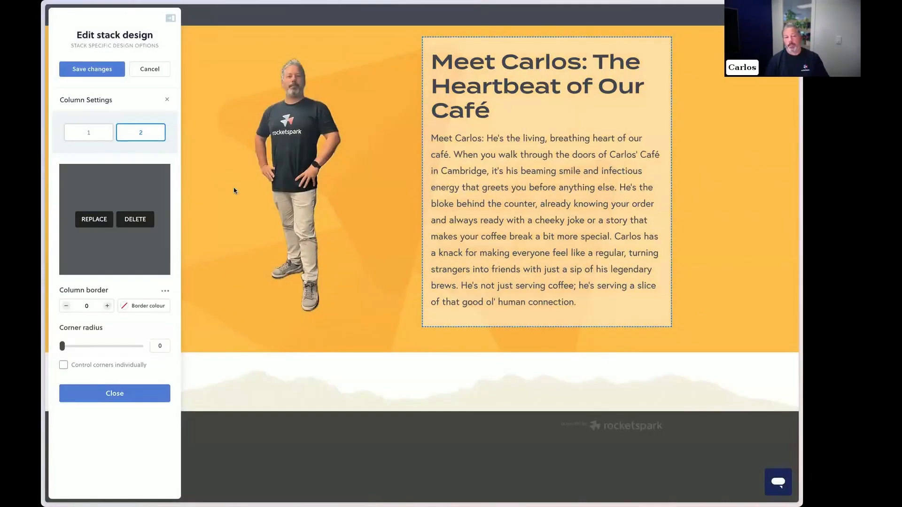
left_click(89, 70)
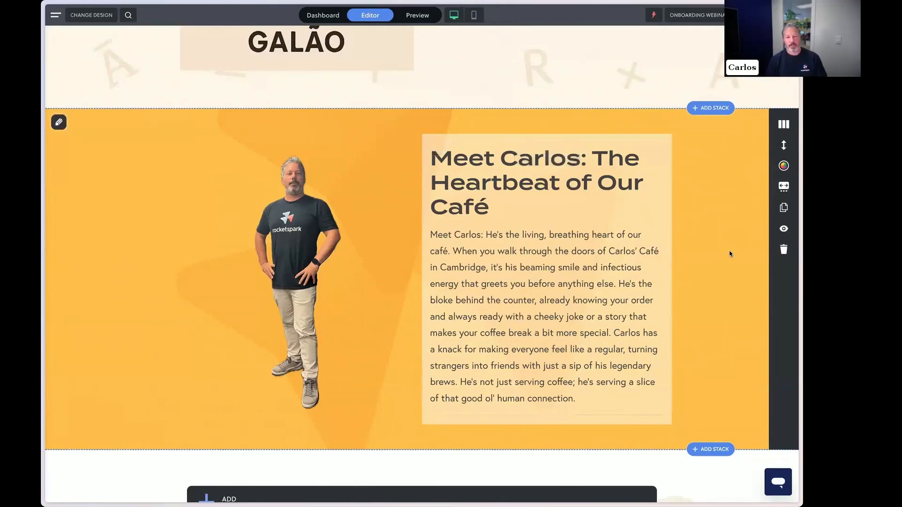
Round the corners of the café owner stack's photo column to a radius of about 129.
scroll(729, 253, "down", 2)
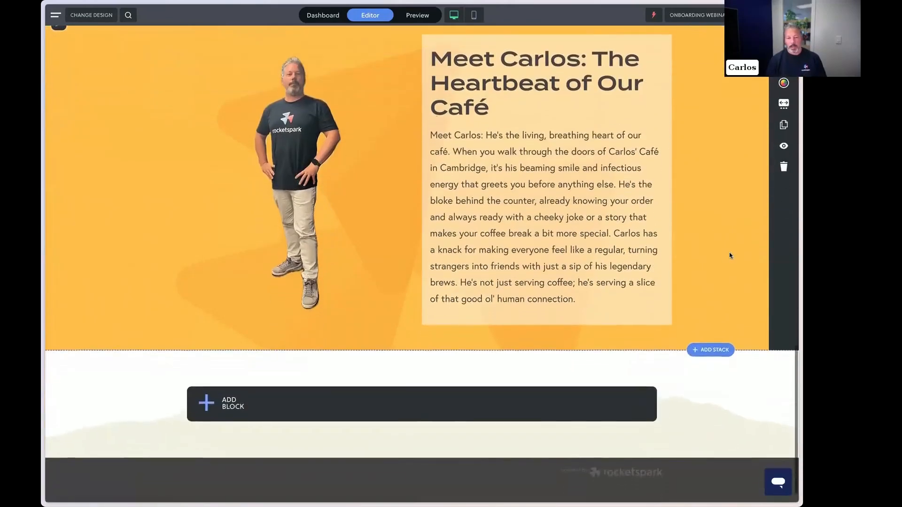
scroll(729, 256, "up", 2)
scroll(728, 255, "down", 1)
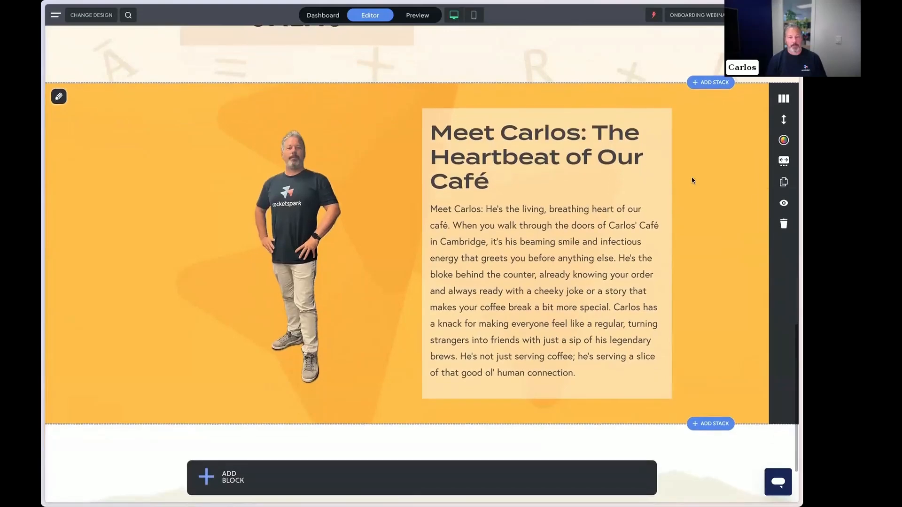
left_click(783, 140)
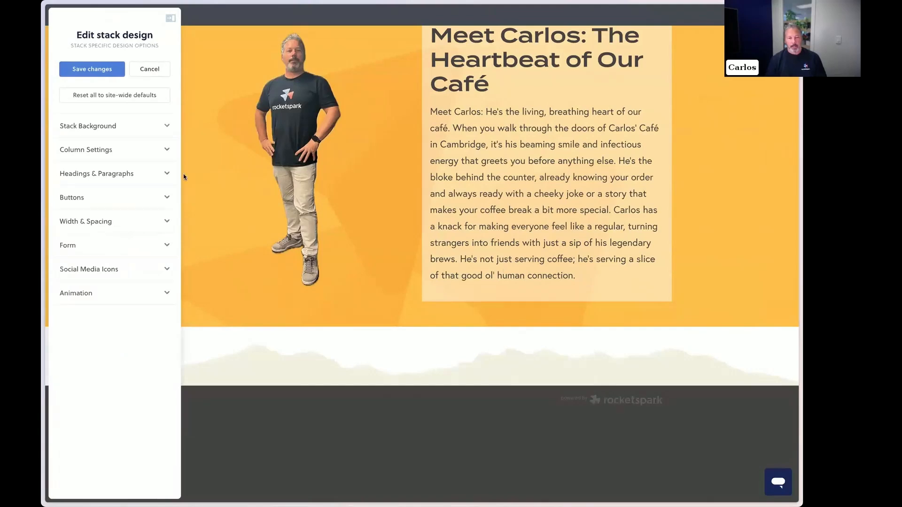
left_click(125, 157)
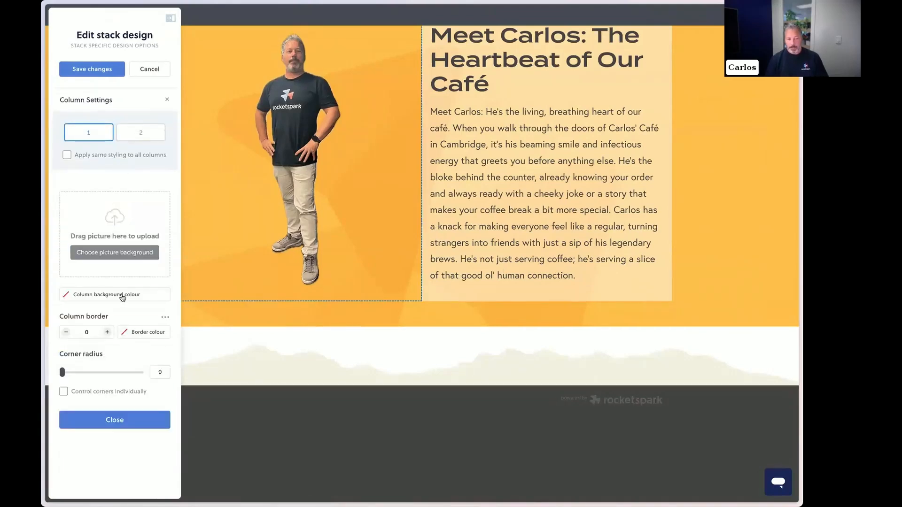
left_click_drag(62, 372, 88, 374)
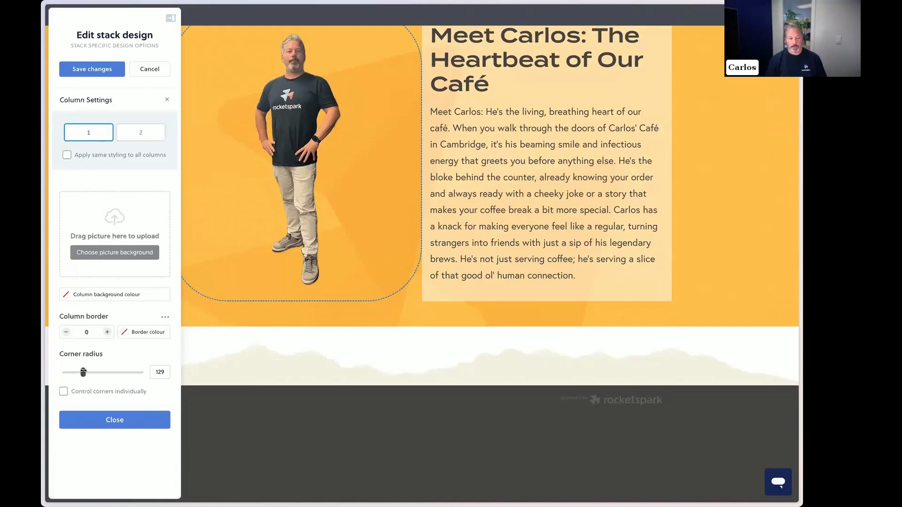
Round the corners of the café owner stack's text column to a radius of 50 and save the changes.
left_click(149, 132)
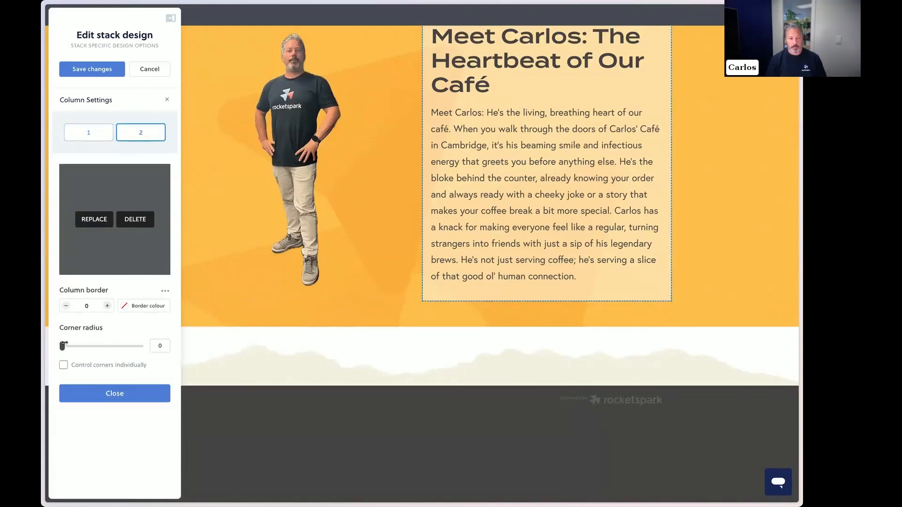
mouse_move(62, 346)
left_mouse_down()
mouse_move(80, 345)
mouse_move(70, 345)
left_mouse_up()
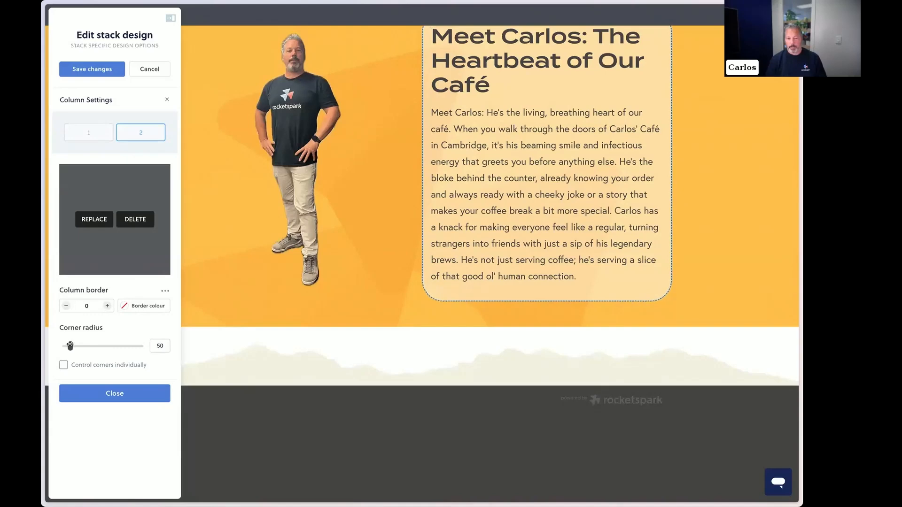
left_click(112, 69)
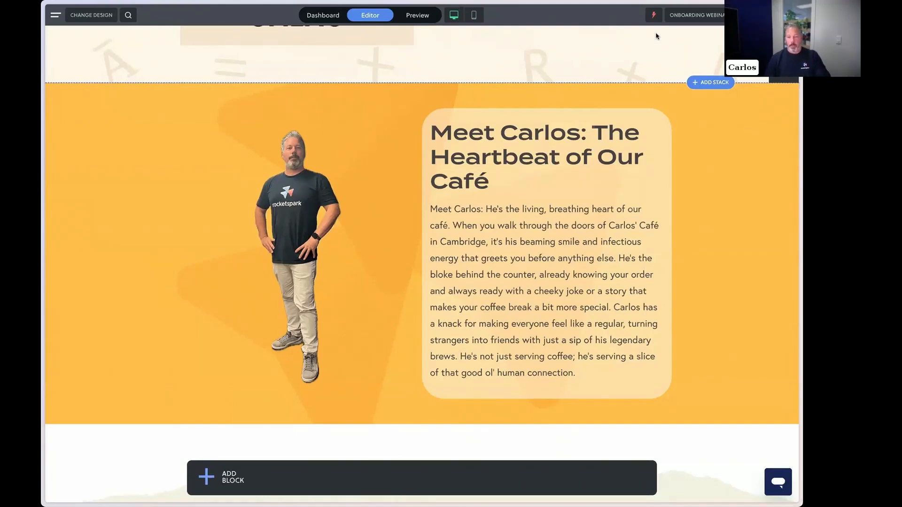
Add a blank one-column stack directly below the café owner stack.
mouse_move(686, 85)
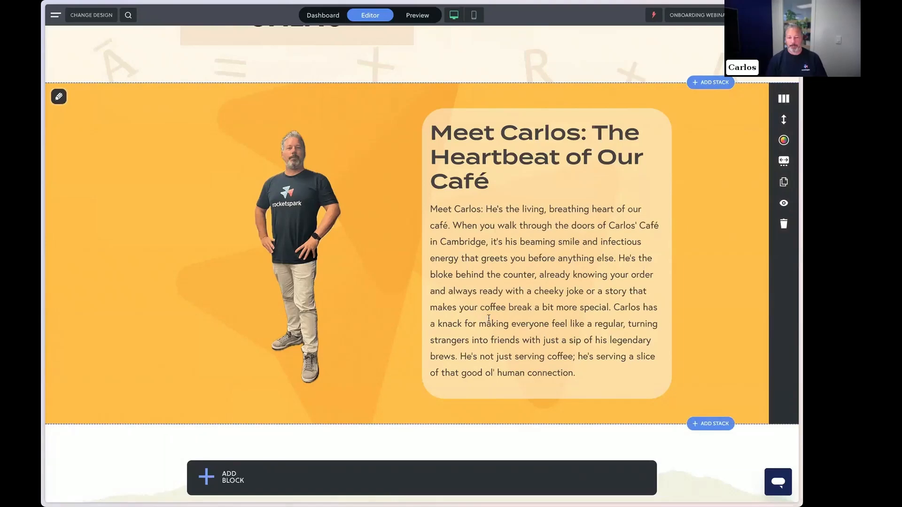
mouse_move(503, 351)
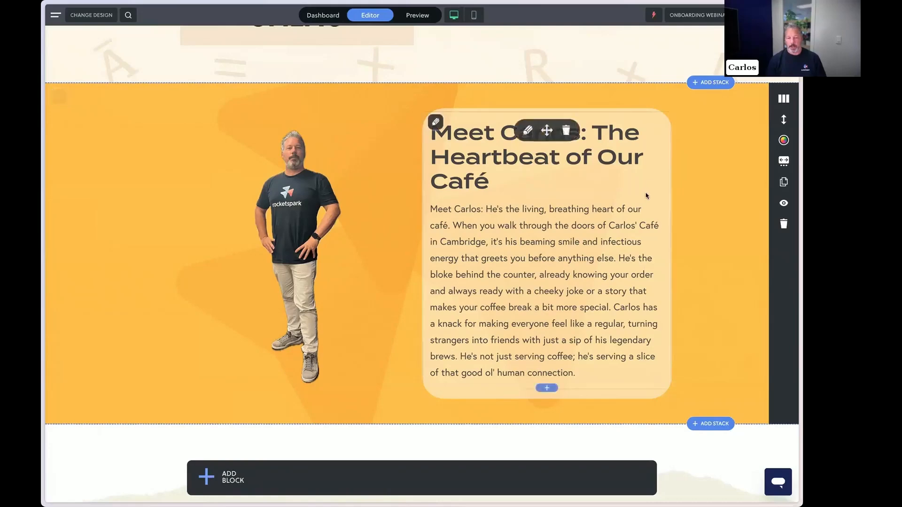
scroll(648, 196, "down", 2)
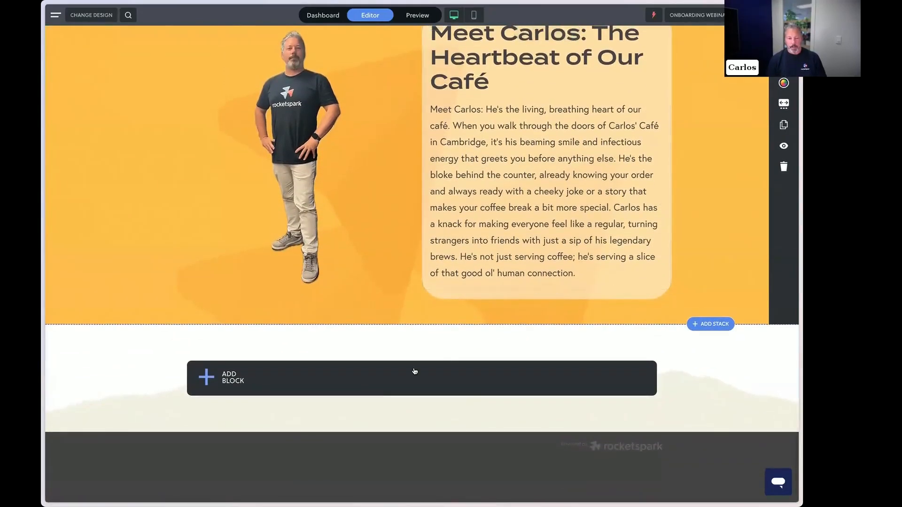
left_click(710, 323)
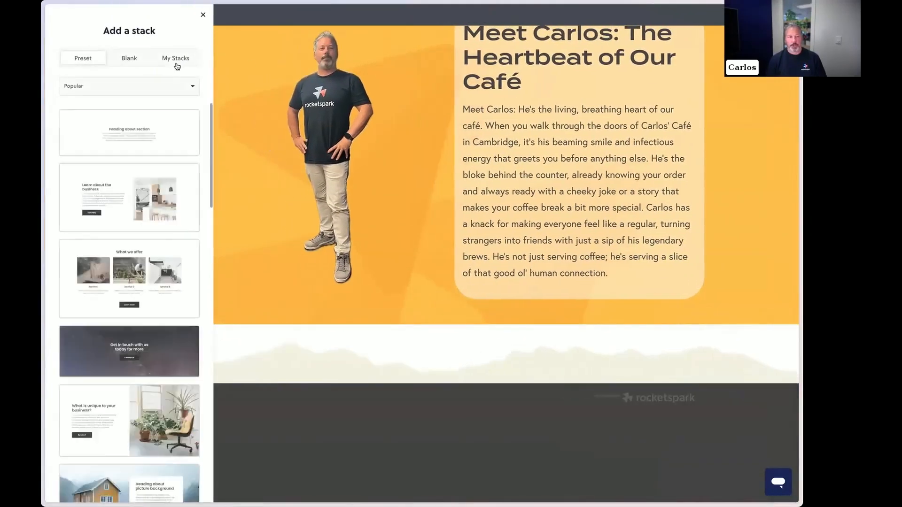
left_click(92, 105)
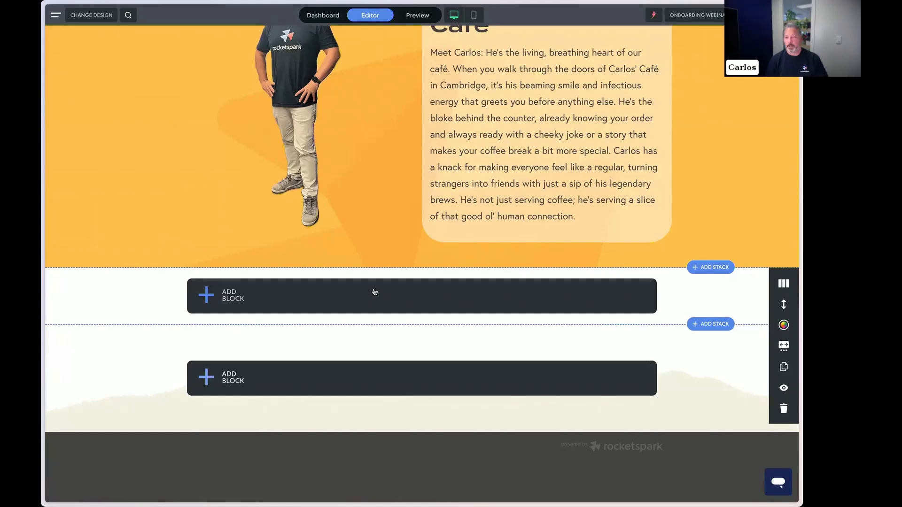
left_click(375, 292)
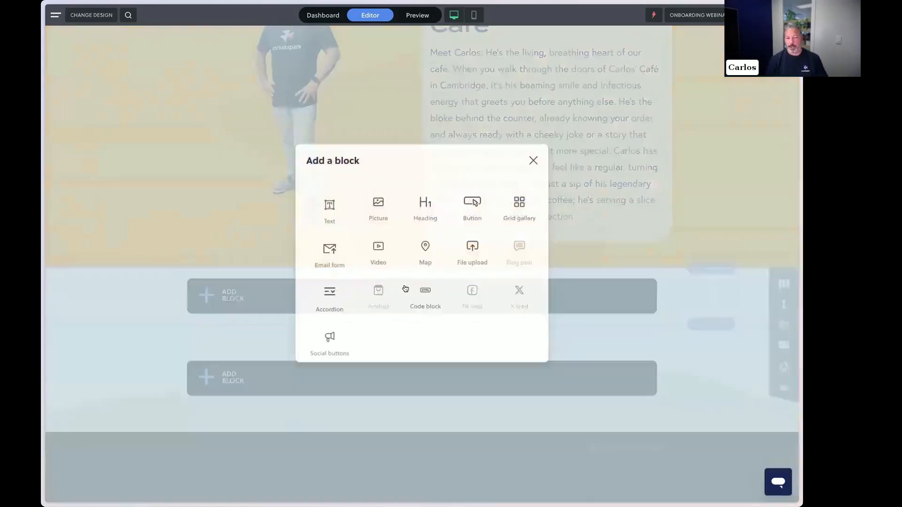
left_click(329, 208)
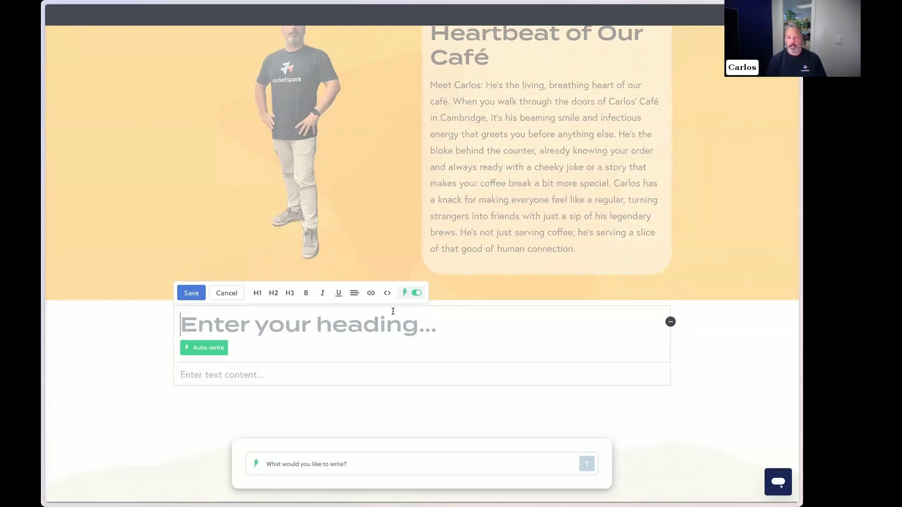
left_click(226, 292)
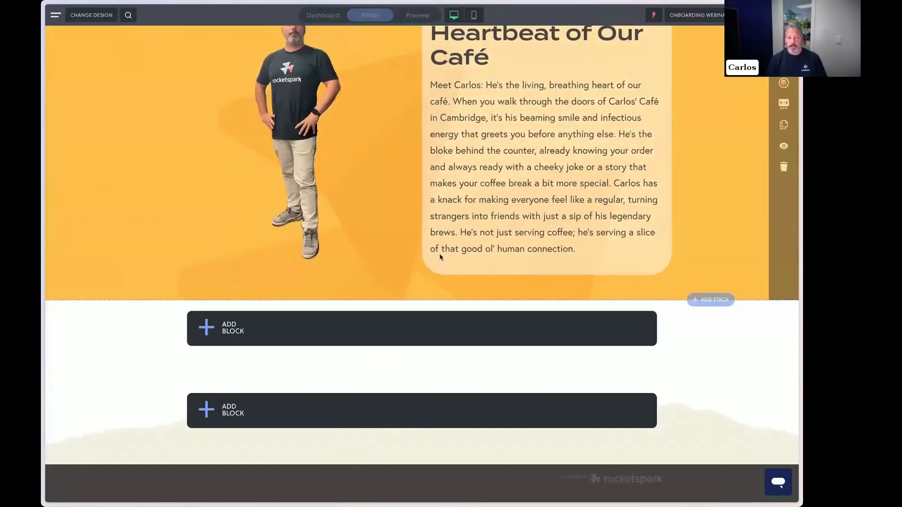
left_click(654, 17)
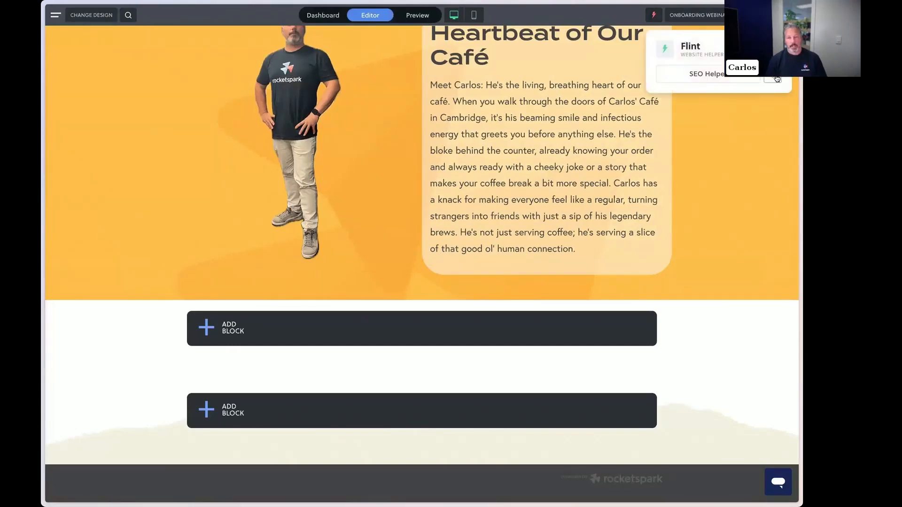
left_click(630, 17)
left_click(311, 324)
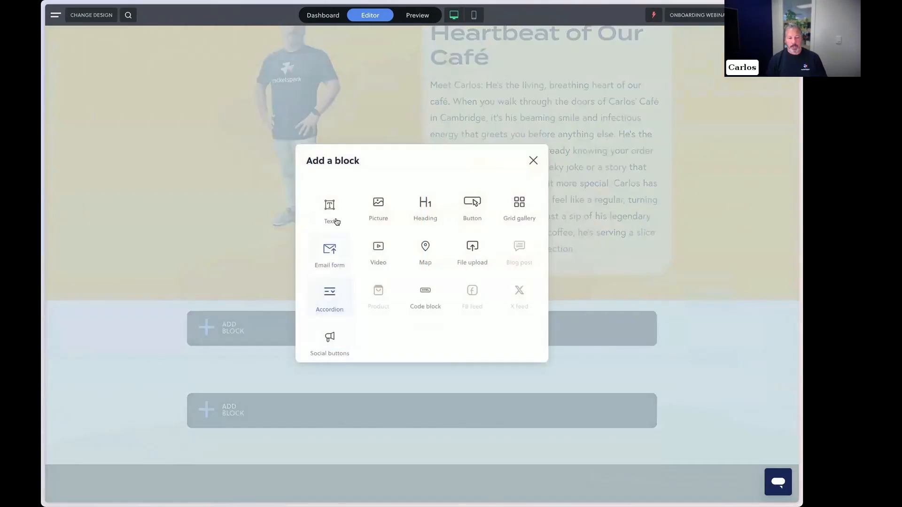
left_click(334, 214)
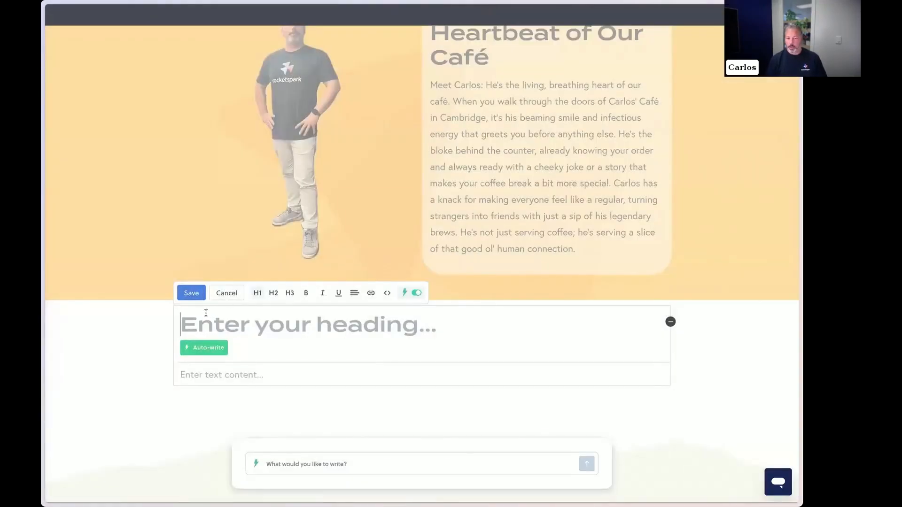
left_click(228, 294)
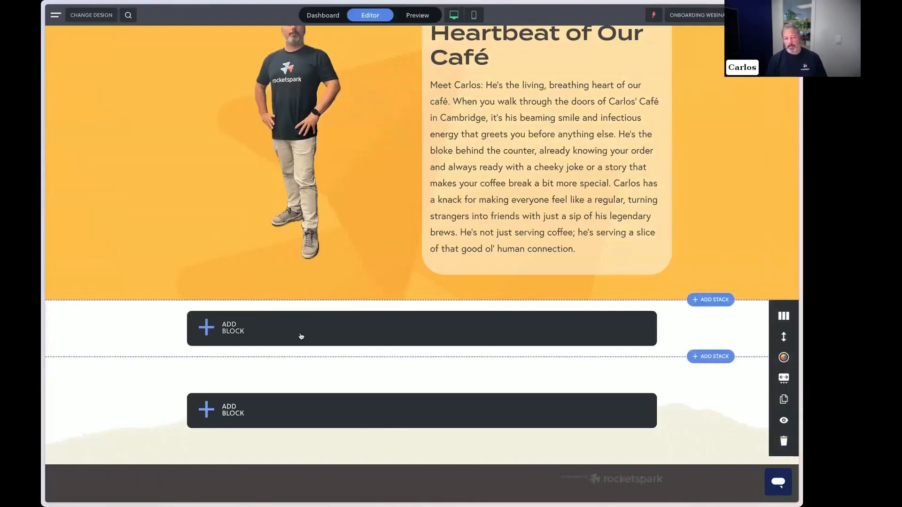
Change the new blank stack's layout to three equal columns.
left_click(784, 323)
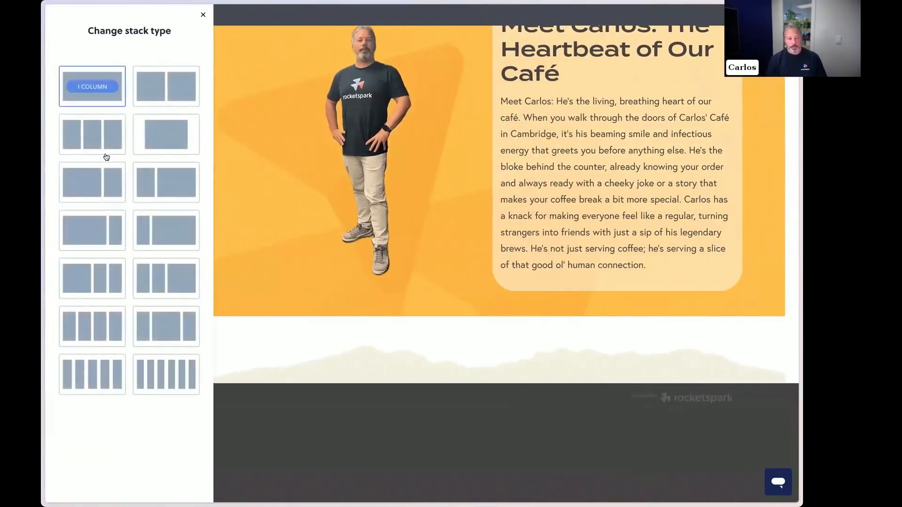
left_click(92, 134)
scroll(400, 299, "down", 3)
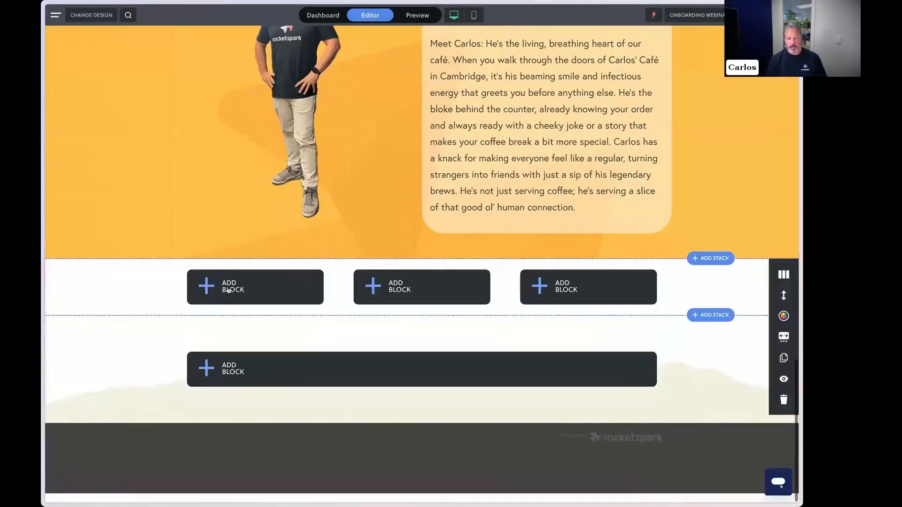
Add a text block with the heading "Coffee Beans" to the stack's first column and save it.
left_click(223, 292)
left_click(328, 208)
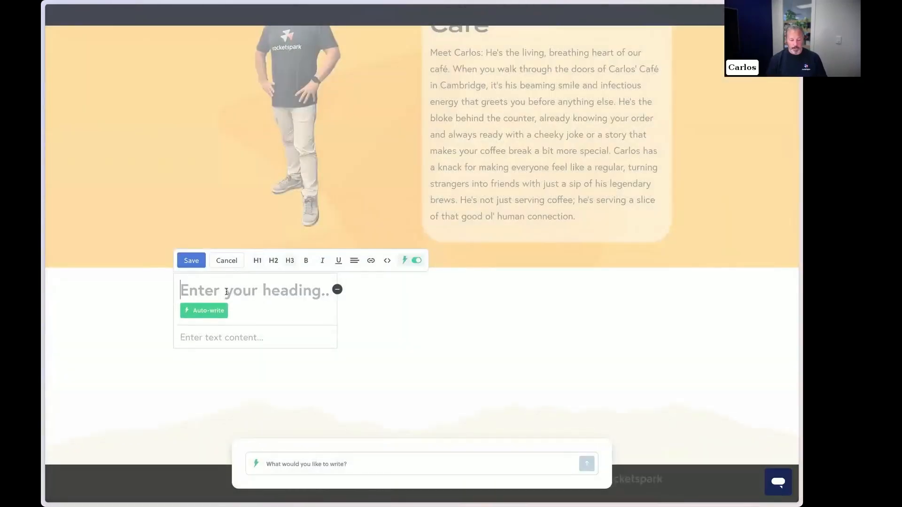
type("Coffe")
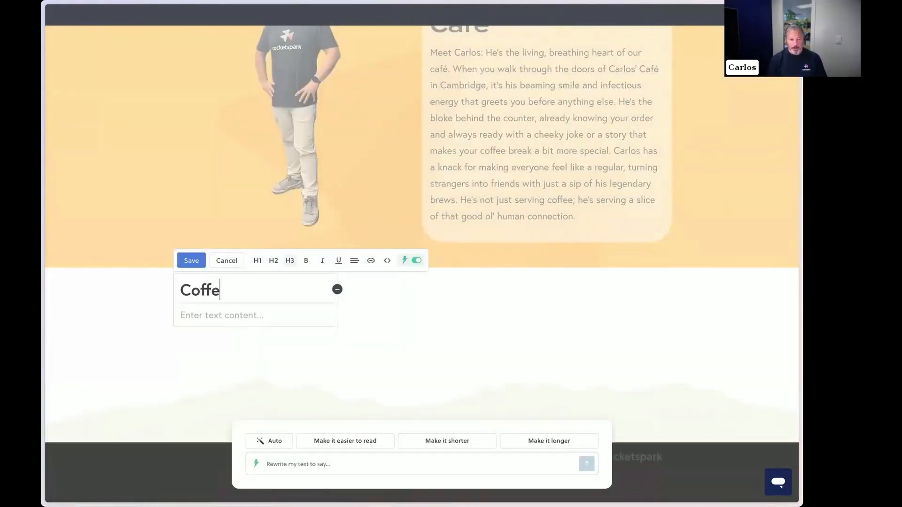
type("e Beans")
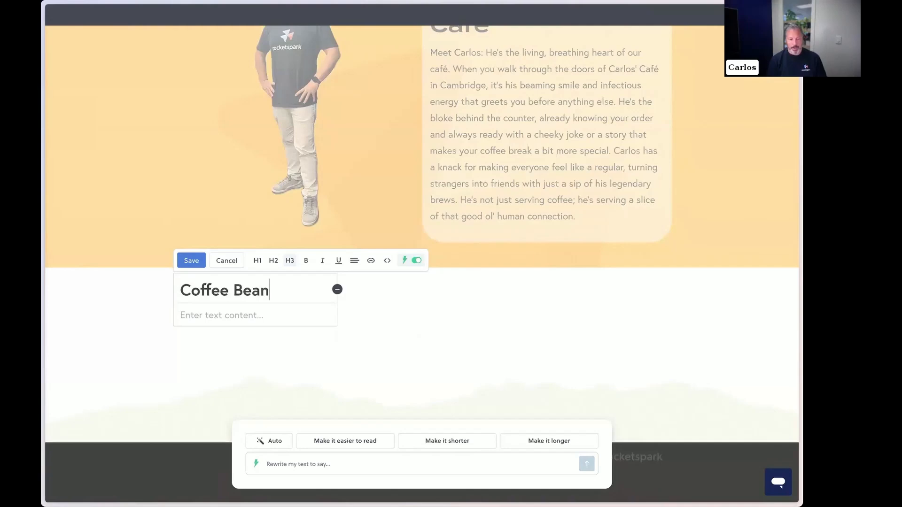
left_click(190, 261)
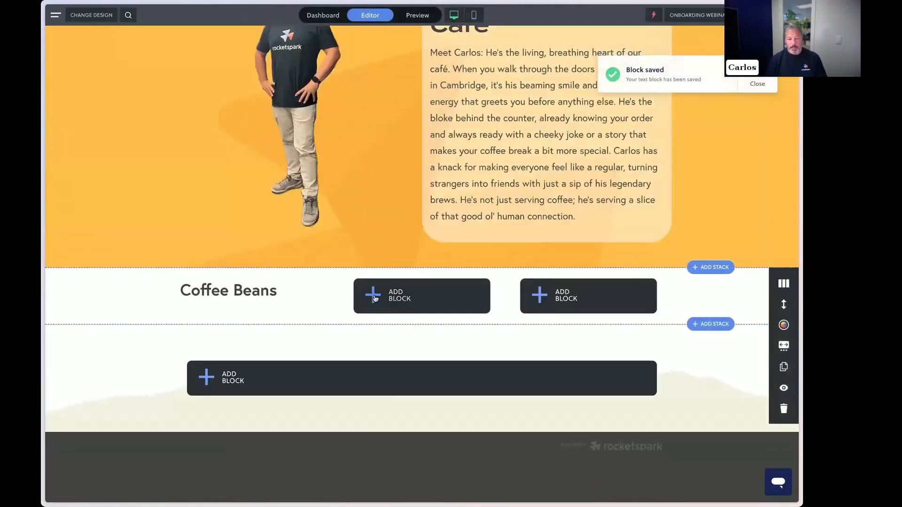
Add a text block with the heading "Pastries" to the middle column and save it.
left_click(379, 304)
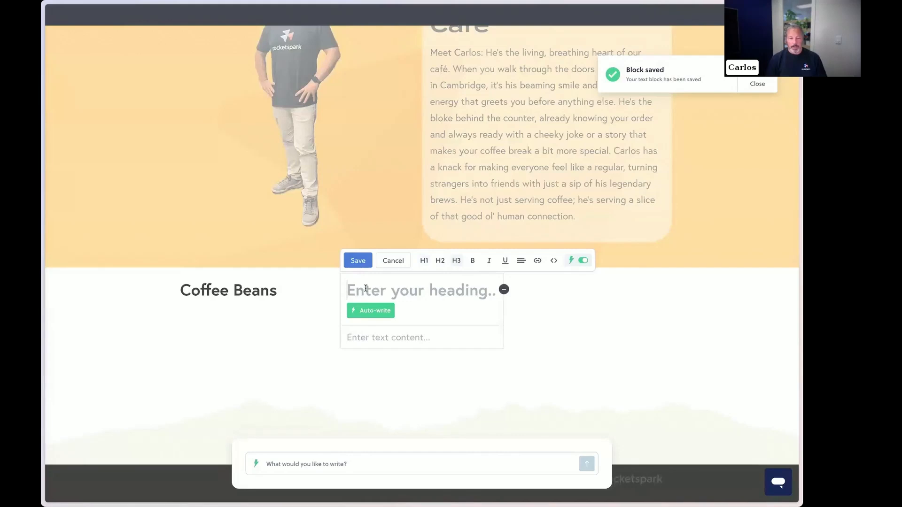
type("Pastries")
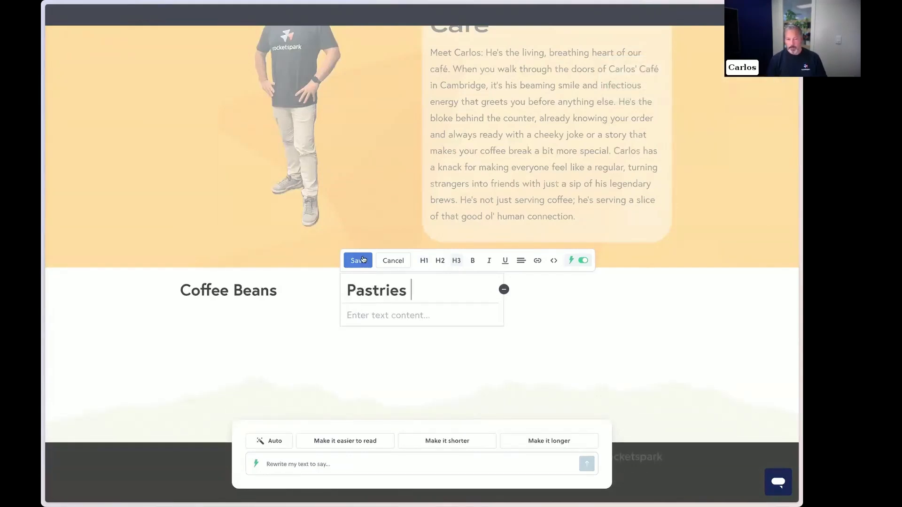
left_click(358, 260)
Auto-write the body text under the Coffee Beans heading and save the block.
mouse_move(238, 294)
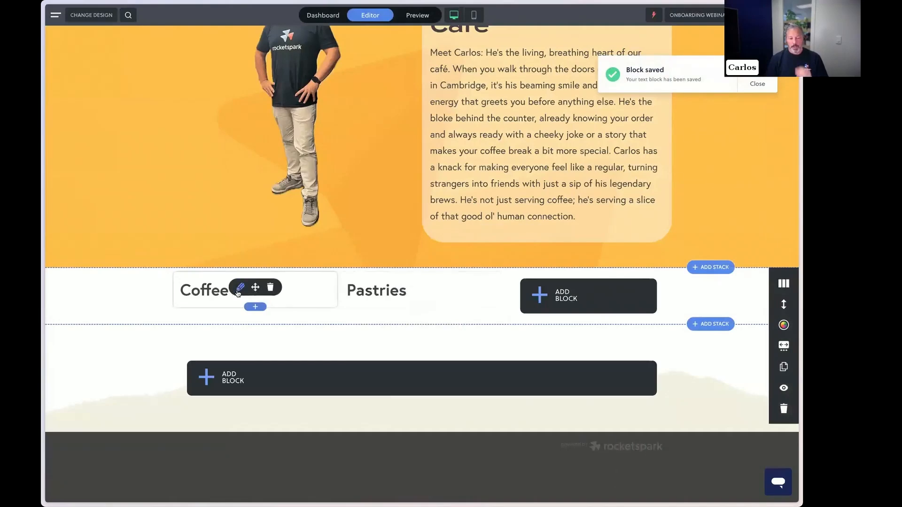
left_click(240, 288)
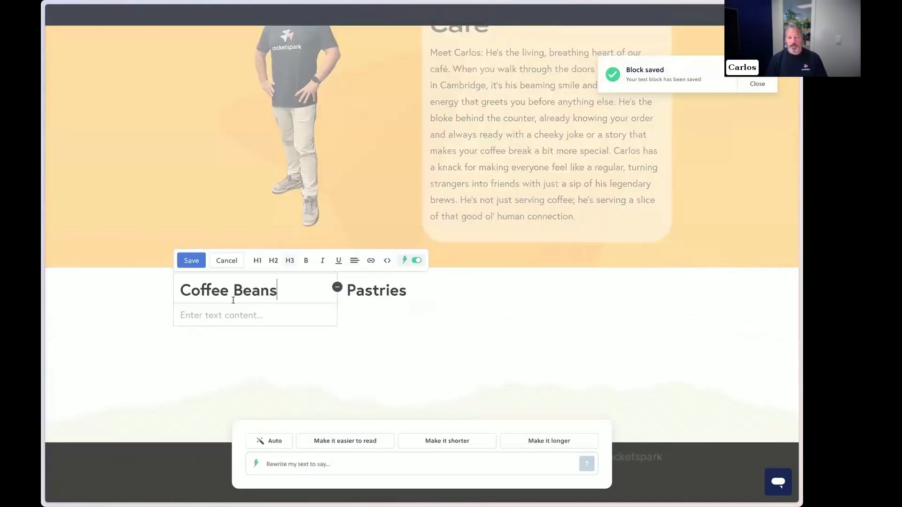
left_click(207, 314)
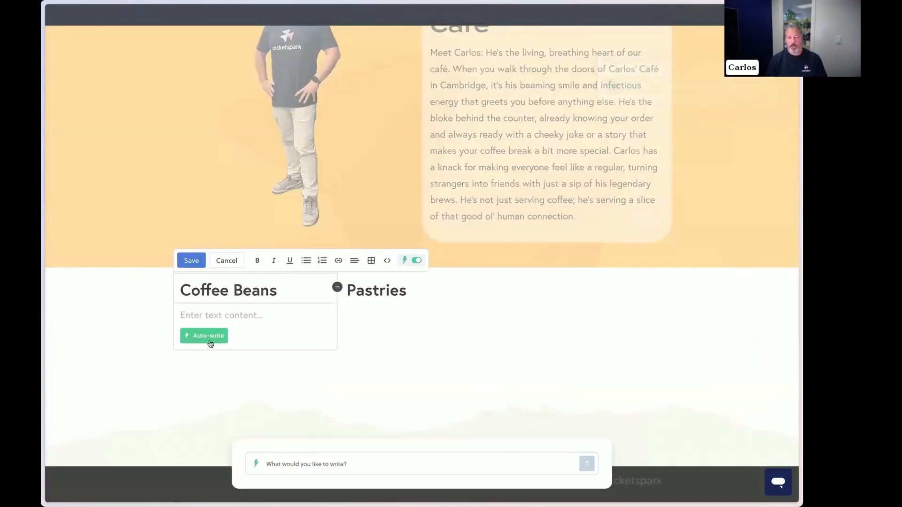
left_click(205, 336)
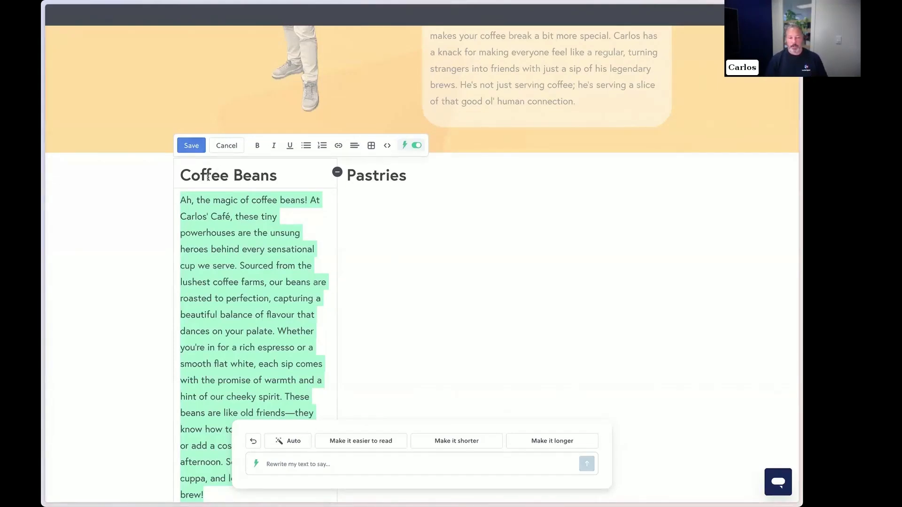
left_click(191, 146)
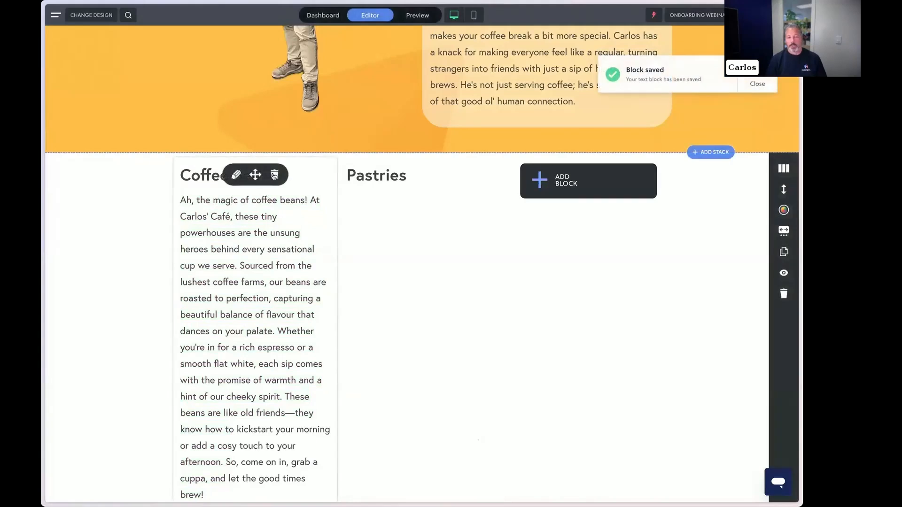
Auto-write the body text under the Pastries heading and save the block.
left_click(406, 172)
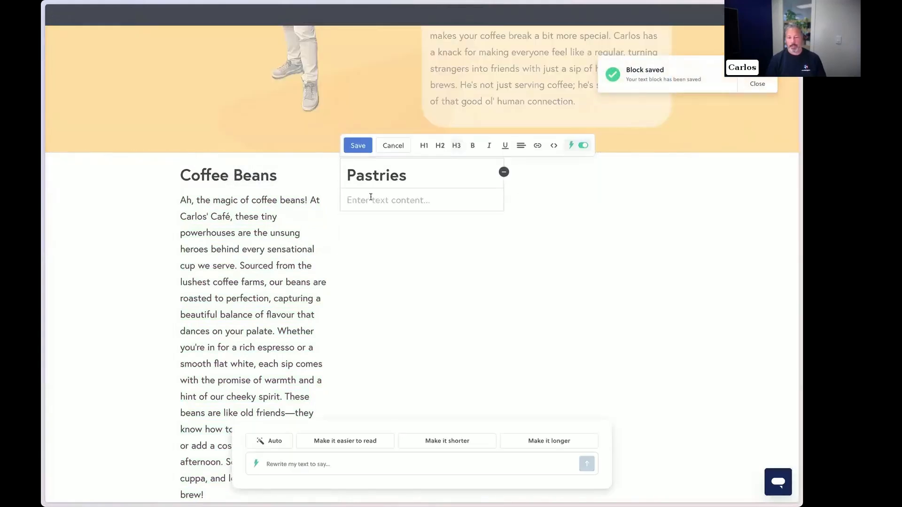
left_click(368, 220)
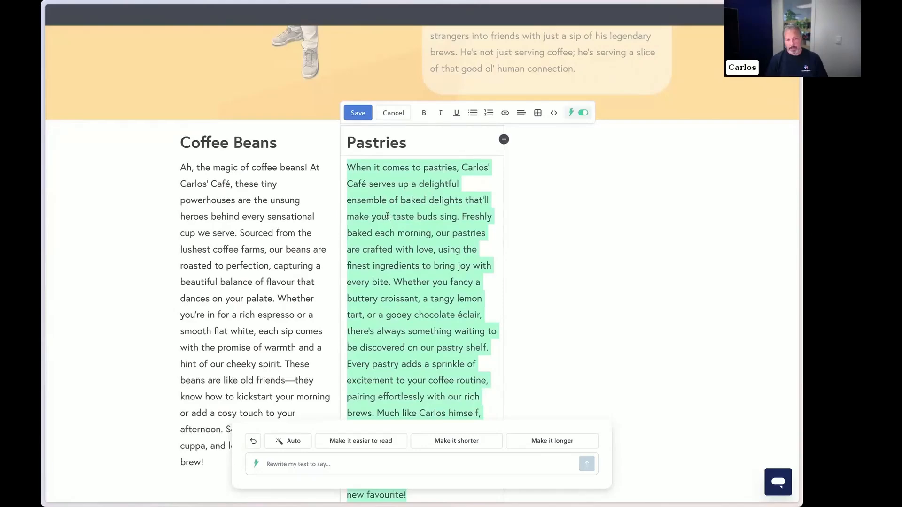
left_click(357, 113)
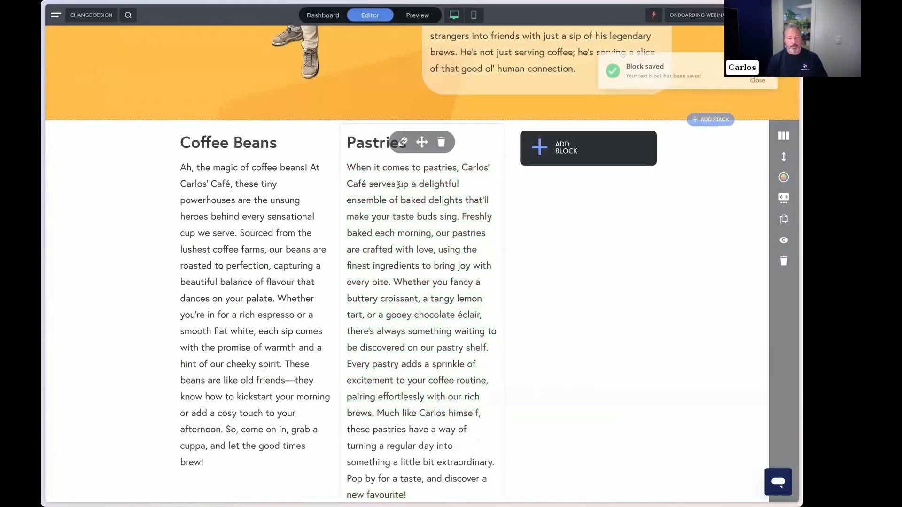
Add a text block to the third column, auto-write both its heading and body text, and save it.
left_click(553, 149)
left_click(334, 208)
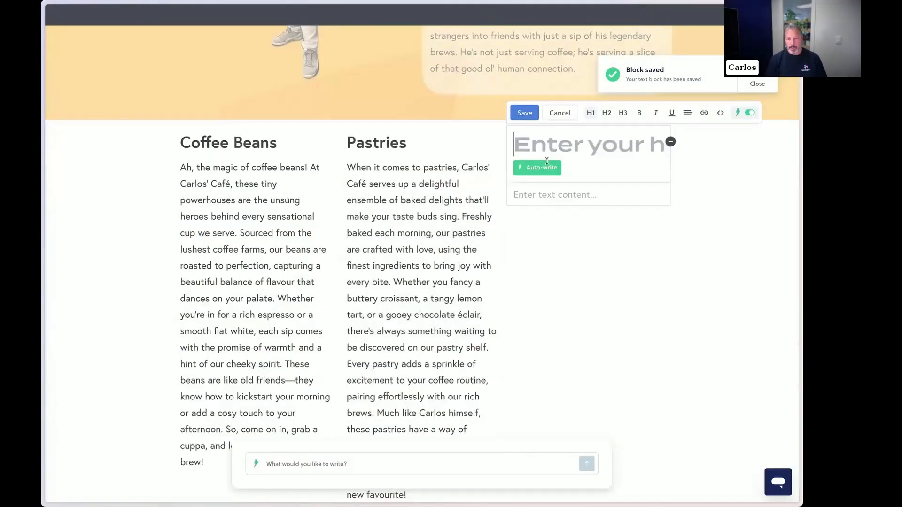
left_click(536, 164)
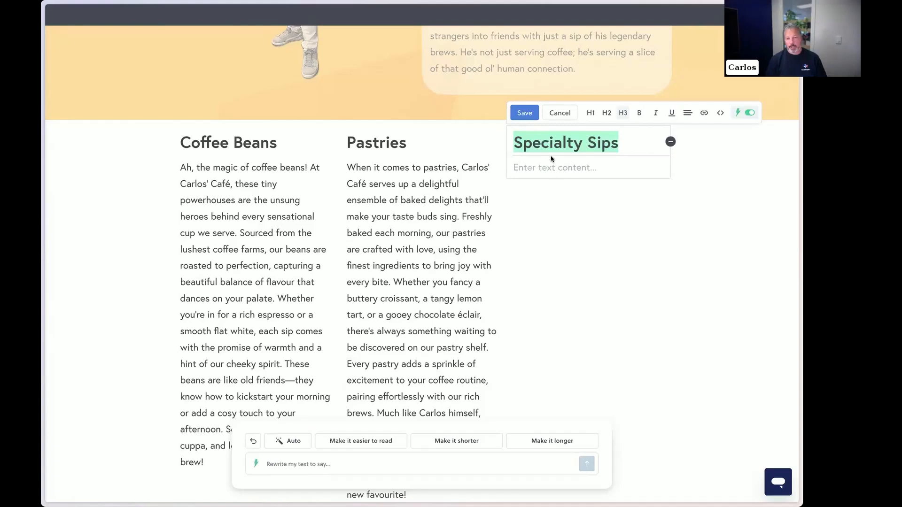
left_click(536, 168)
left_click(533, 188)
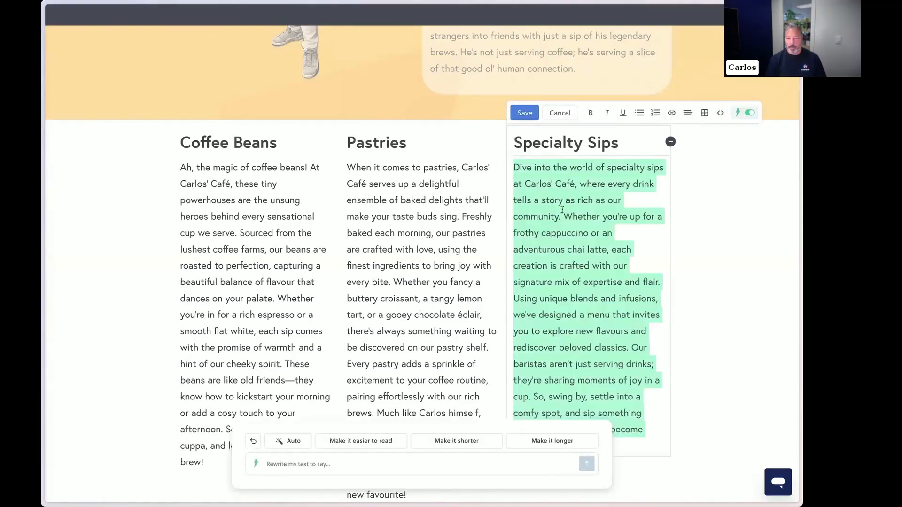
left_click(596, 233)
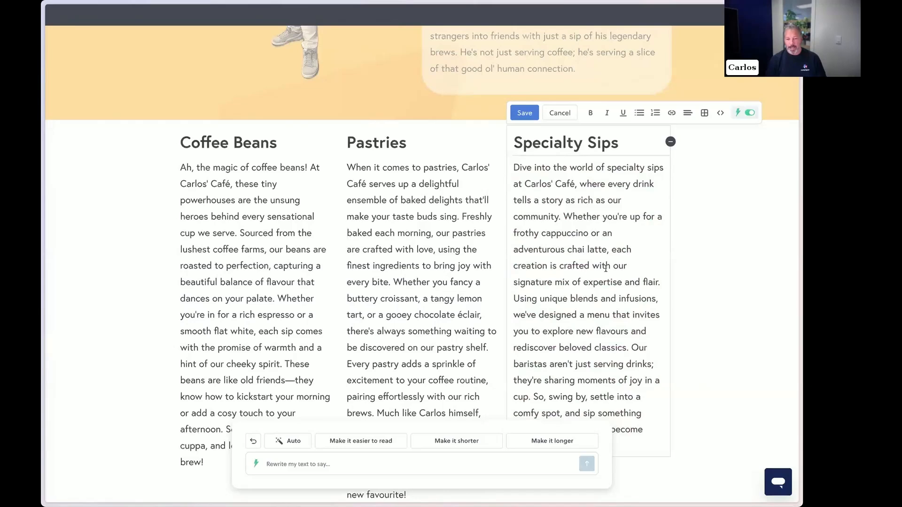
scroll(605, 268, "down", 1)
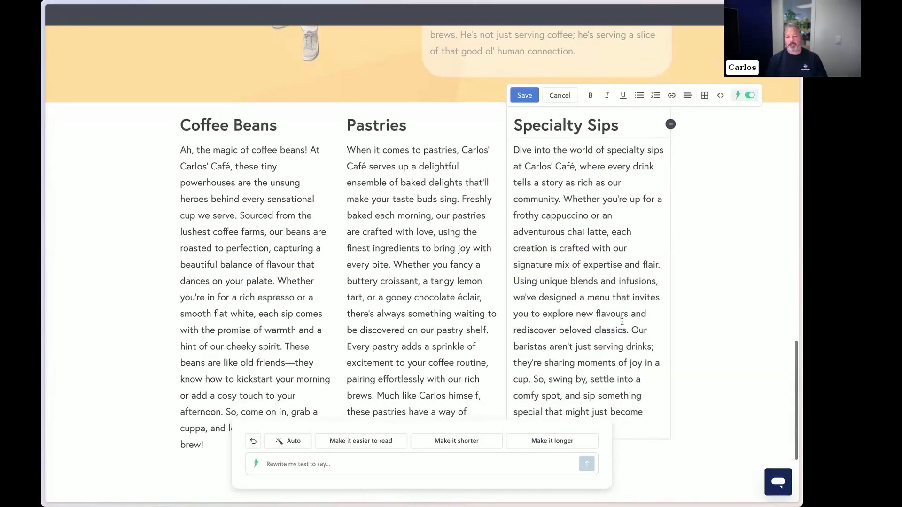
left_click(530, 96)
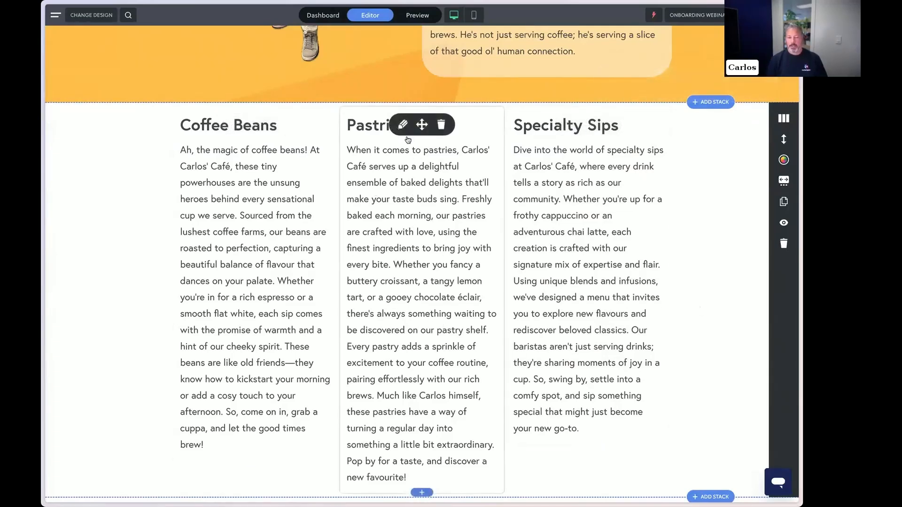
scroll(481, 244, "down", 2)
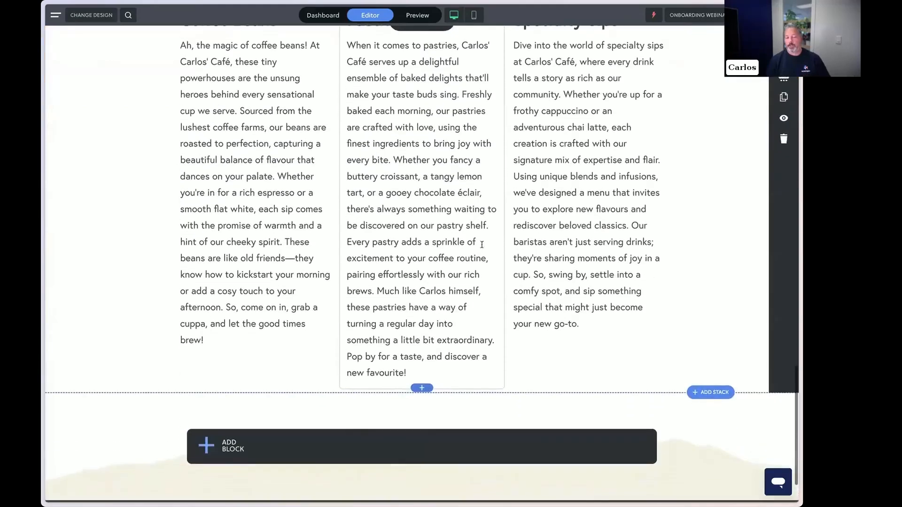
Insert a blank stack between the orange stack and the three-column text stack.
scroll(481, 244, "up", 2)
scroll(481, 244, "down", 3)
scroll(481, 244, "up", 3)
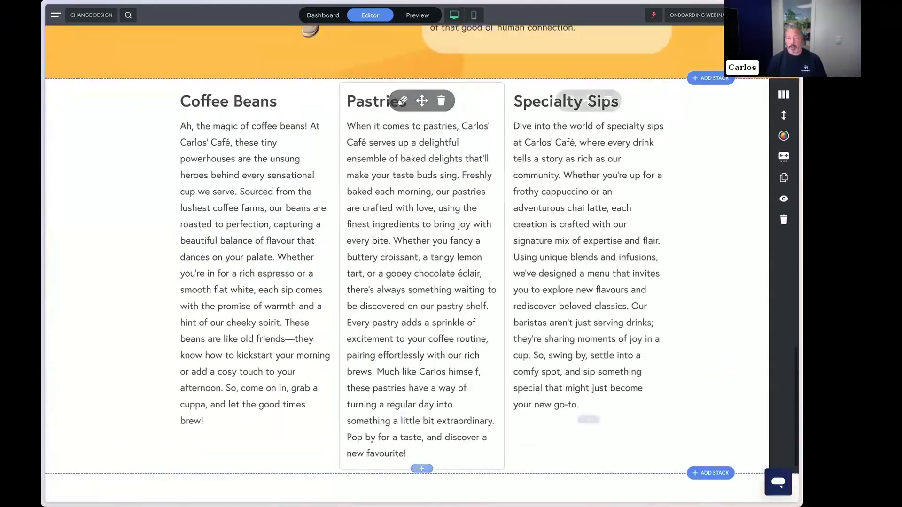
left_click(707, 79)
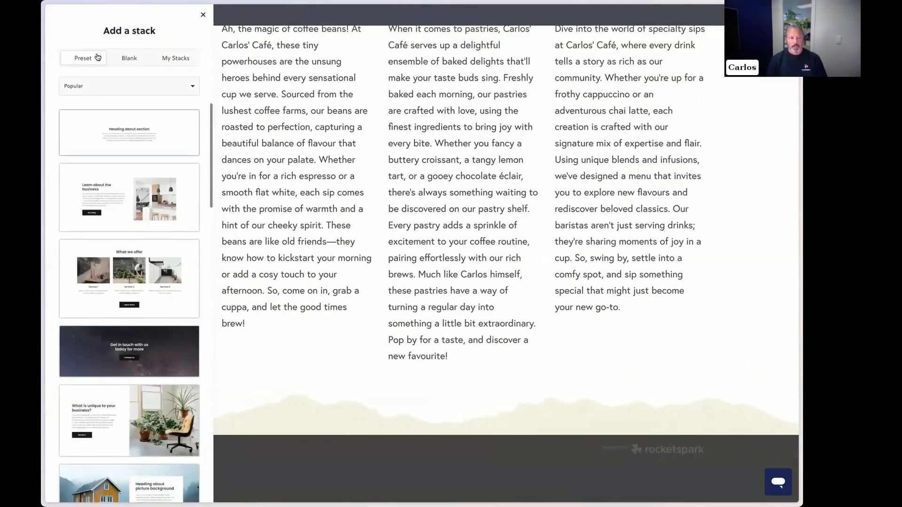
left_click(130, 58)
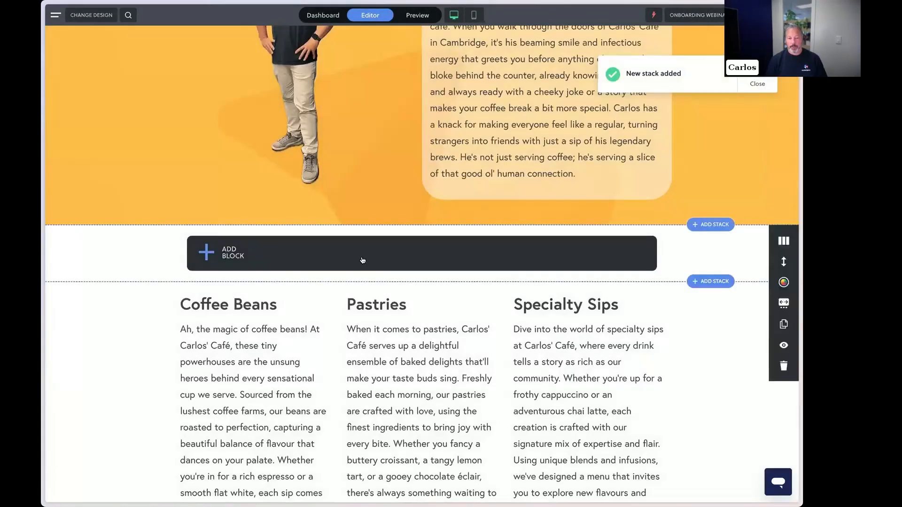
left_click(362, 257)
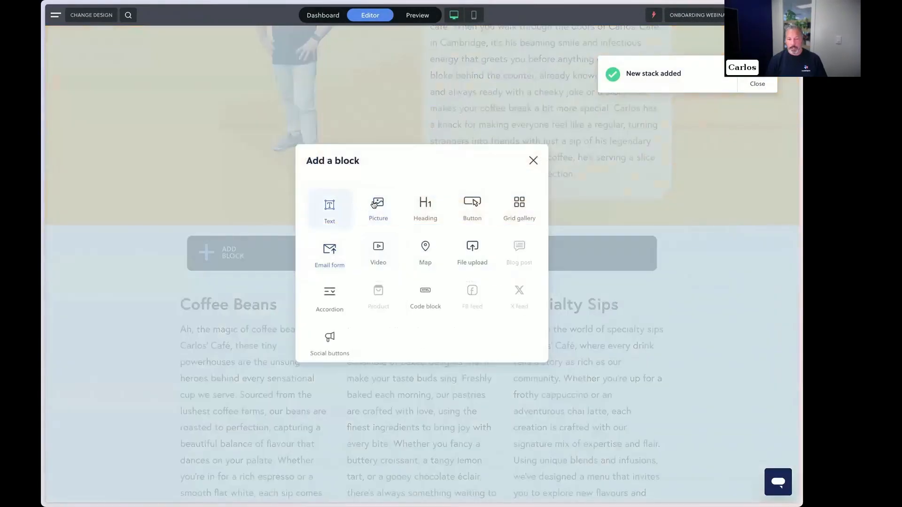
left_click(533, 160)
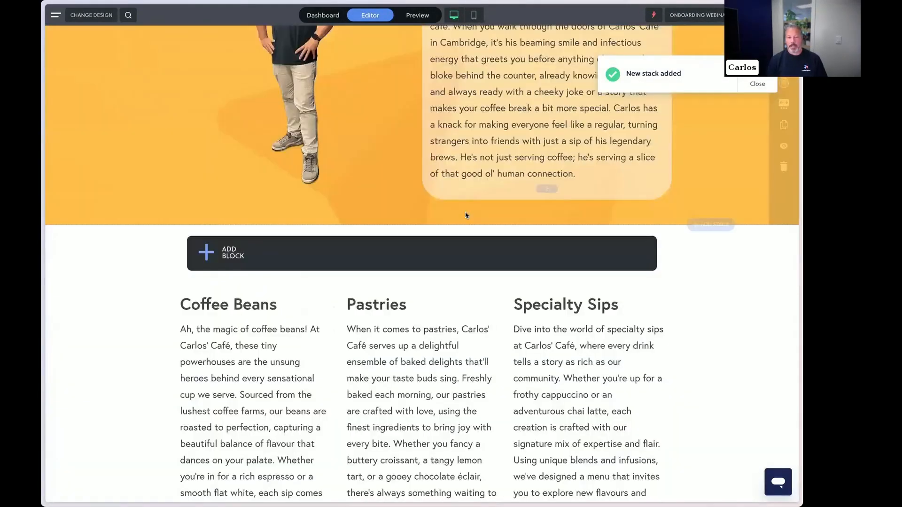
Try the left and right alignments on the picture in the orange stack and discard the edit.
scroll(422, 202, "up", 4)
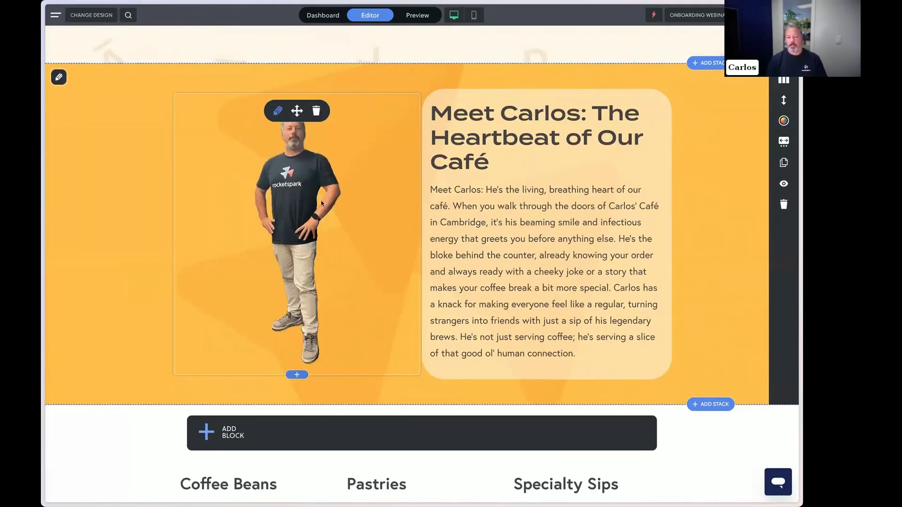
left_click(288, 136)
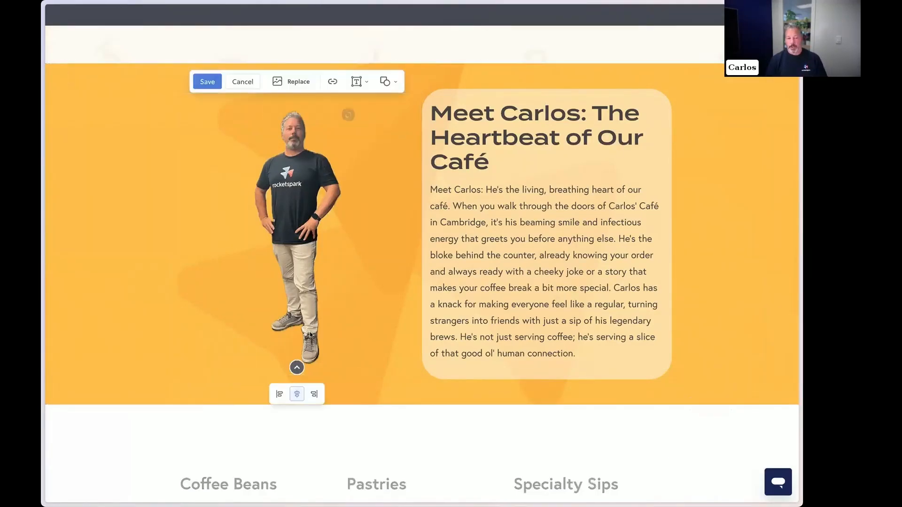
left_click(281, 395)
left_click(297, 394)
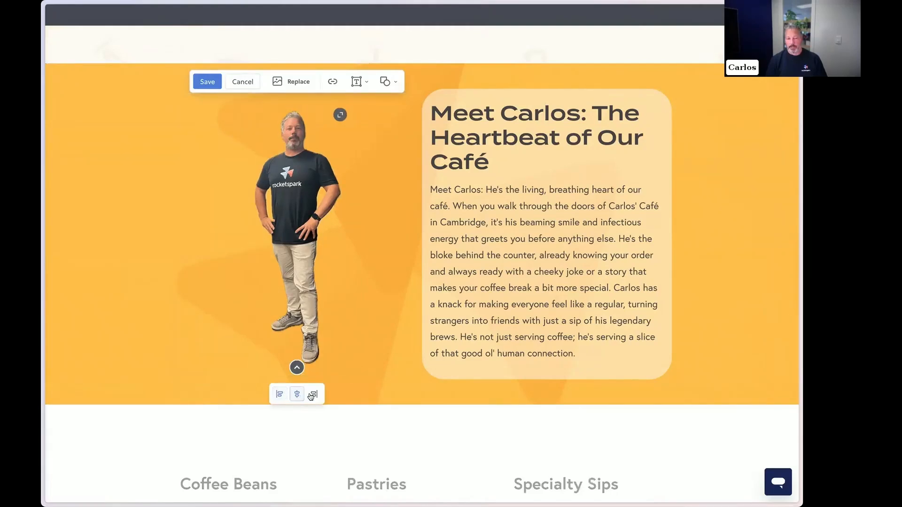
left_click(313, 395)
left_click(297, 394)
left_click(242, 82)
scroll(395, 238, "down", 3)
left_click(399, 271)
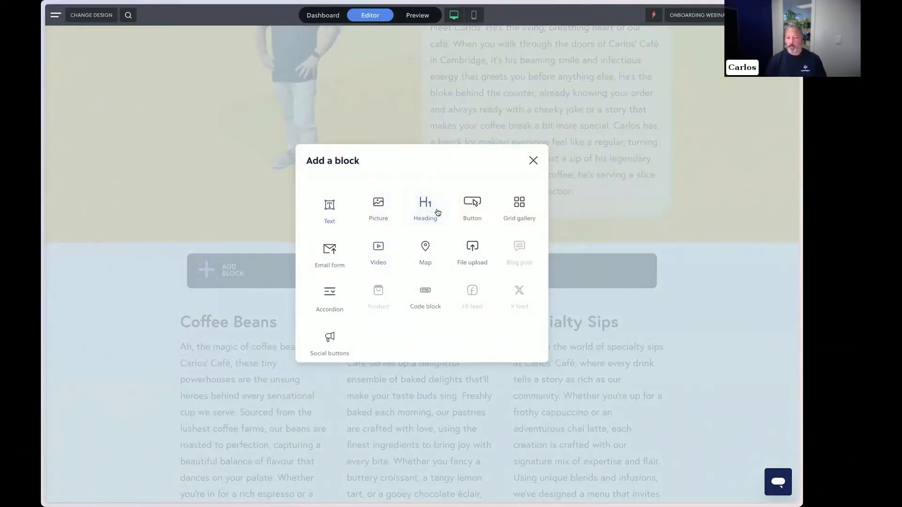
left_click(330, 209)
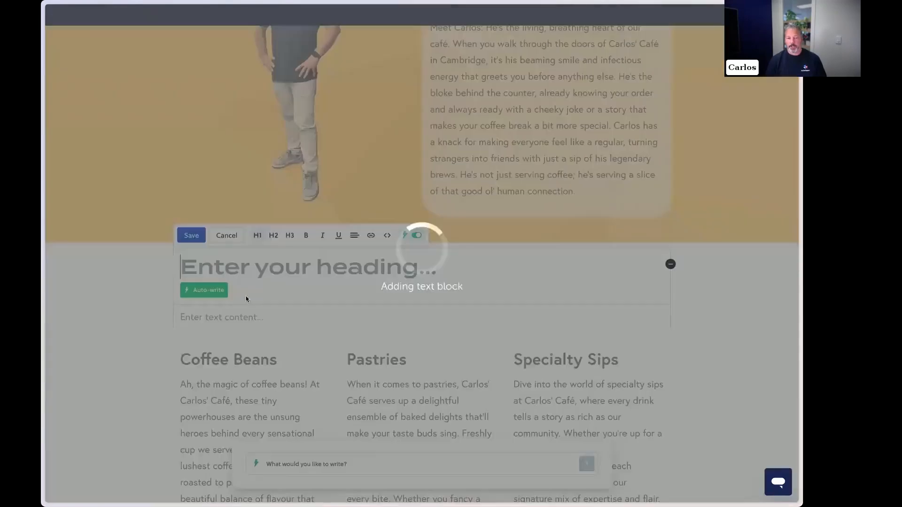
left_click(224, 241)
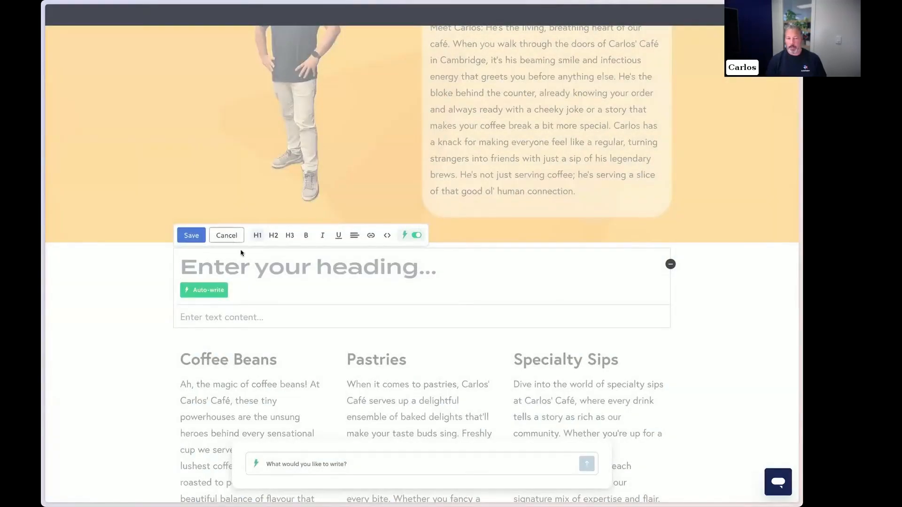
Add a centred "Contact us" button to the blank stack, link it to a page of the site and save it.
left_click(377, 260)
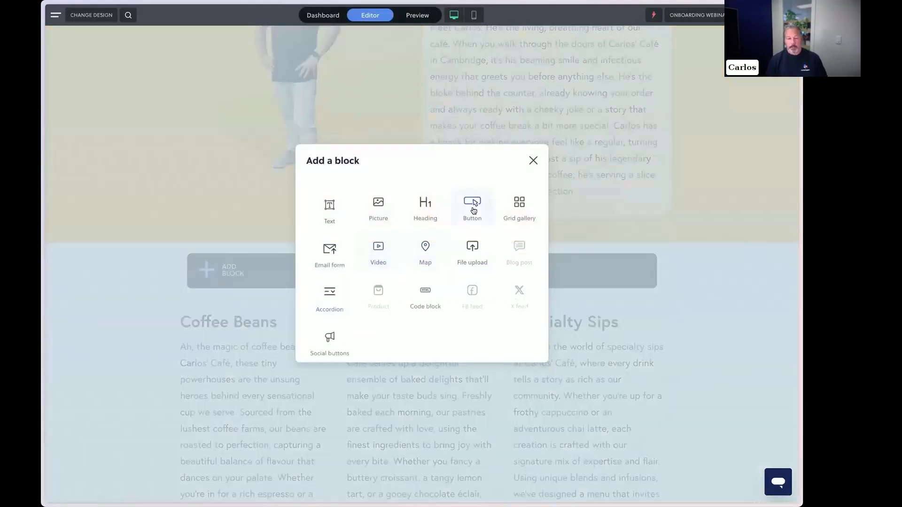
left_click(469, 213)
left_click(391, 216)
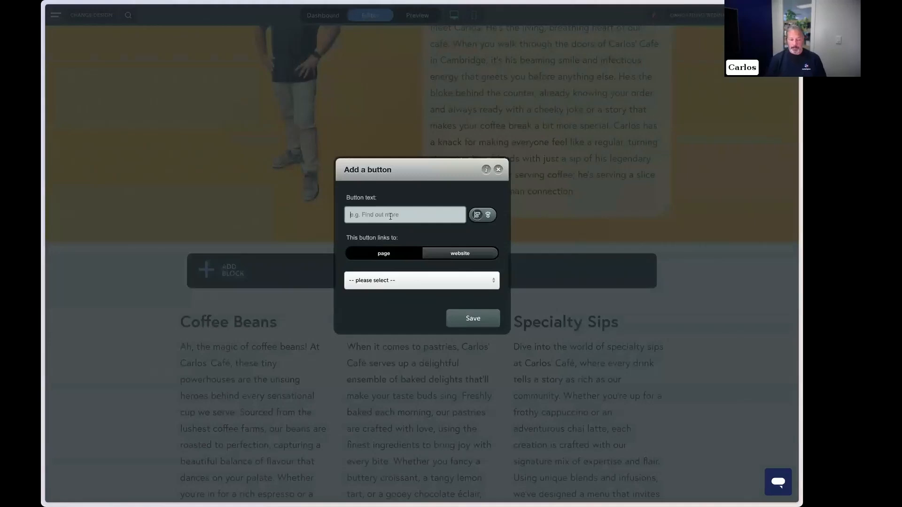
type("Contact us")
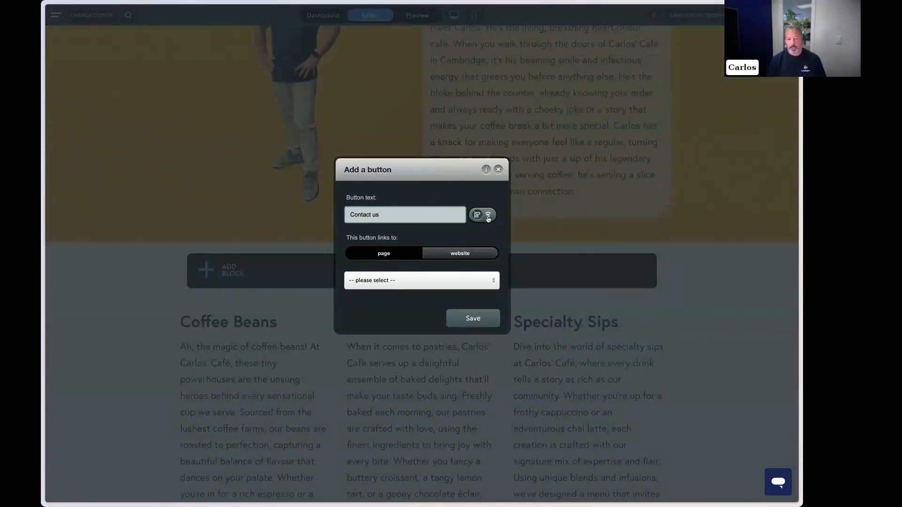
left_click(417, 282)
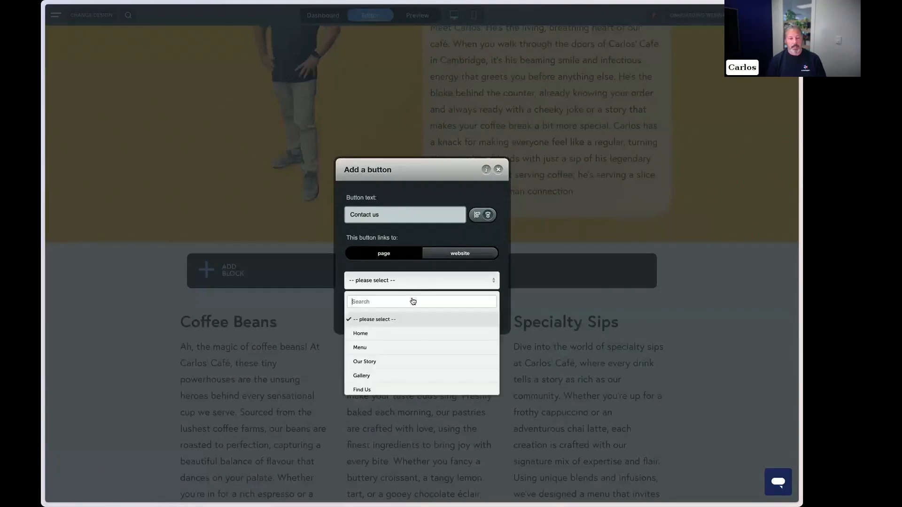
scroll(417, 338, "down", 5)
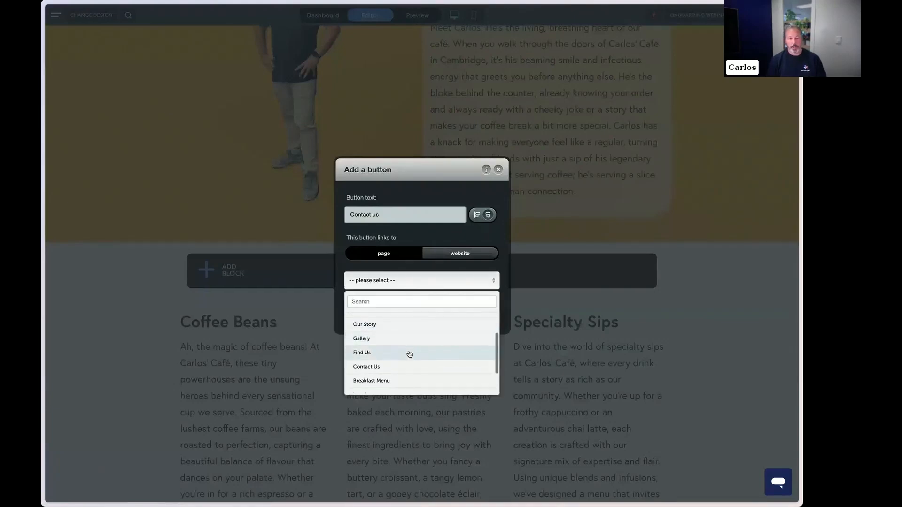
left_click(382, 339)
left_click(473, 326)
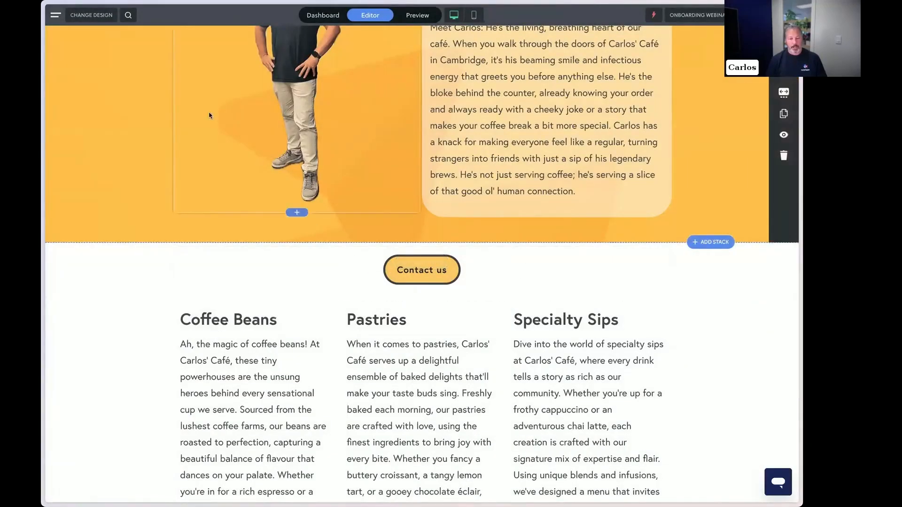
Change the sitewide button style to Style 8 and close the design settings.
left_click(91, 15)
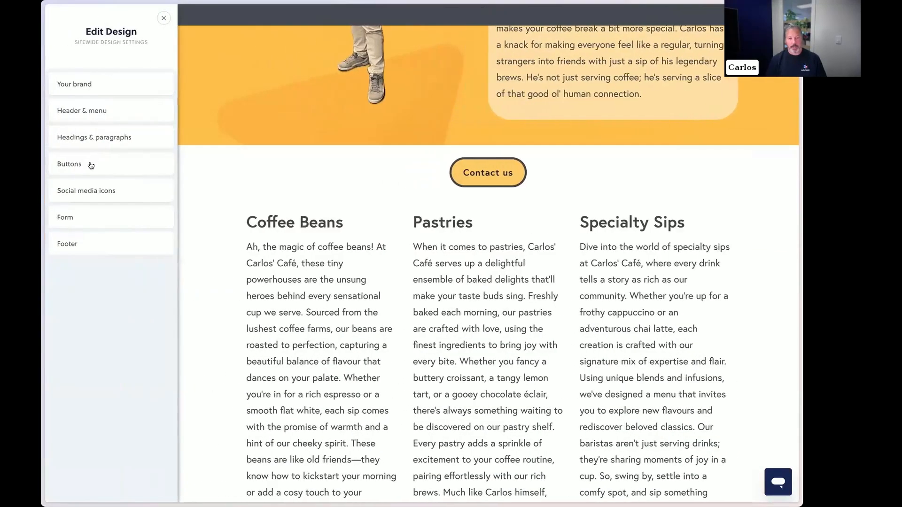
left_click(91, 163)
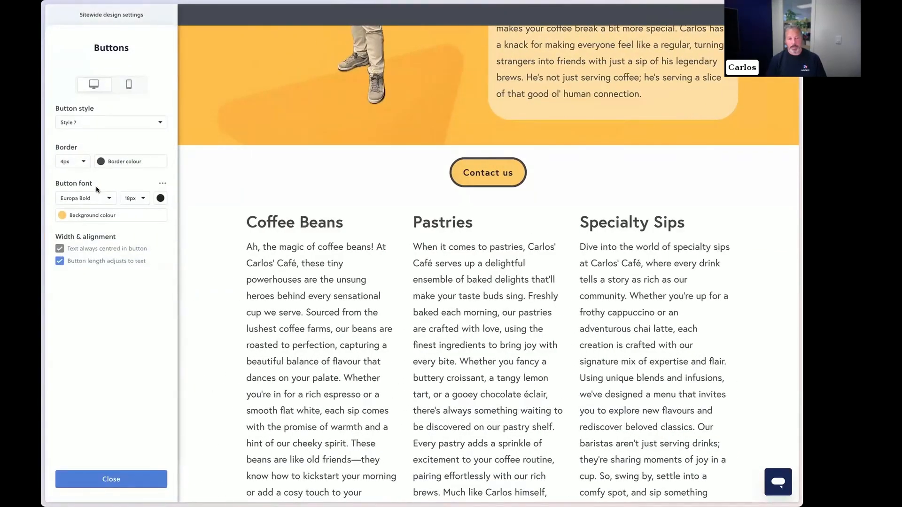
left_click(126, 124)
left_click(135, 267)
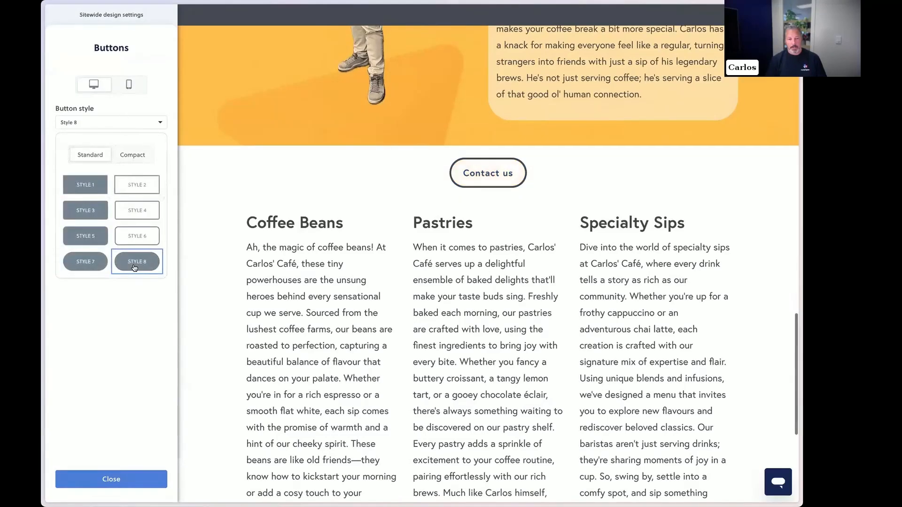
left_click(133, 23)
left_click(87, 68)
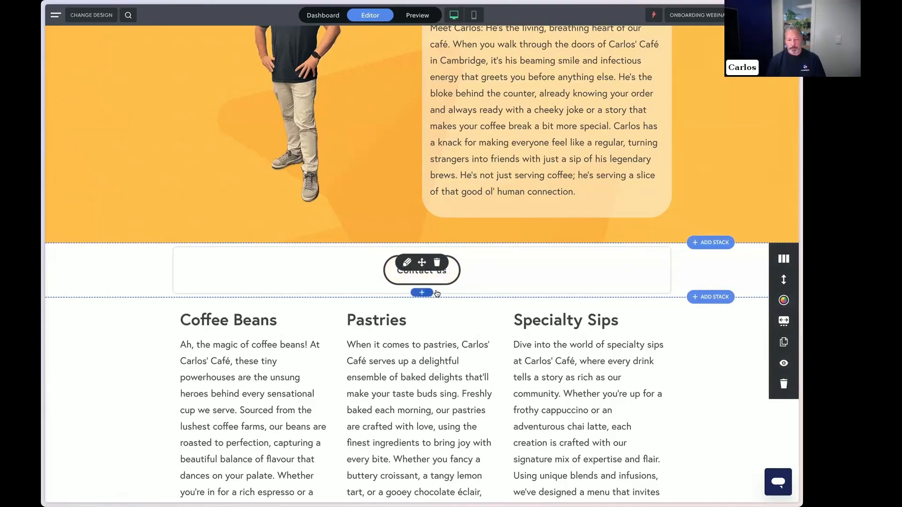
Add a grid gallery block below the Contact us button, auto-fill it with stock images and save it.
left_click(422, 292)
left_click(518, 206)
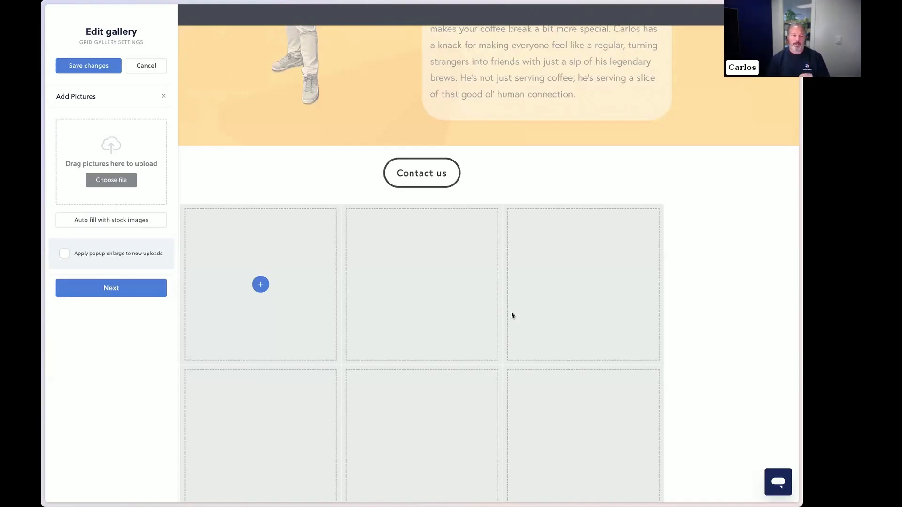
left_click(96, 223)
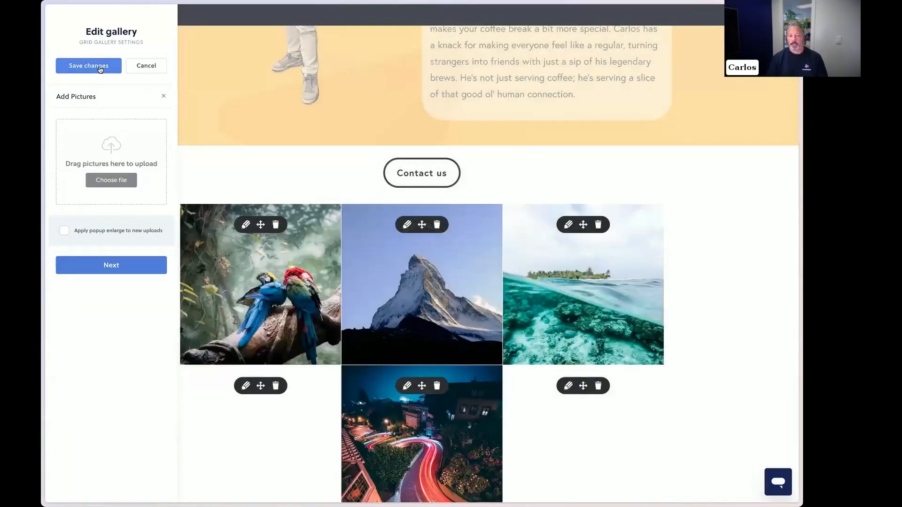
left_click(100, 69)
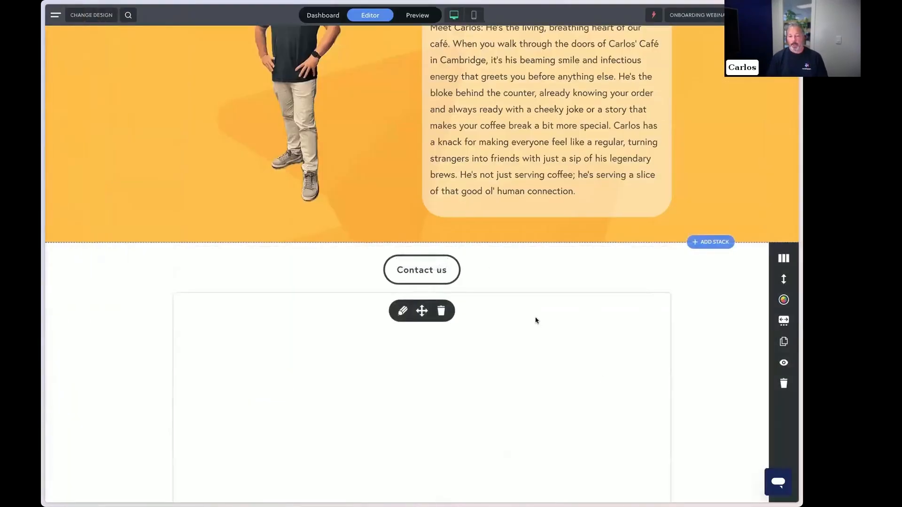
Reopen the grid gallery for editing, make its box shape wider than square and set the gap to 8px.
scroll(528, 288, "down", 1)
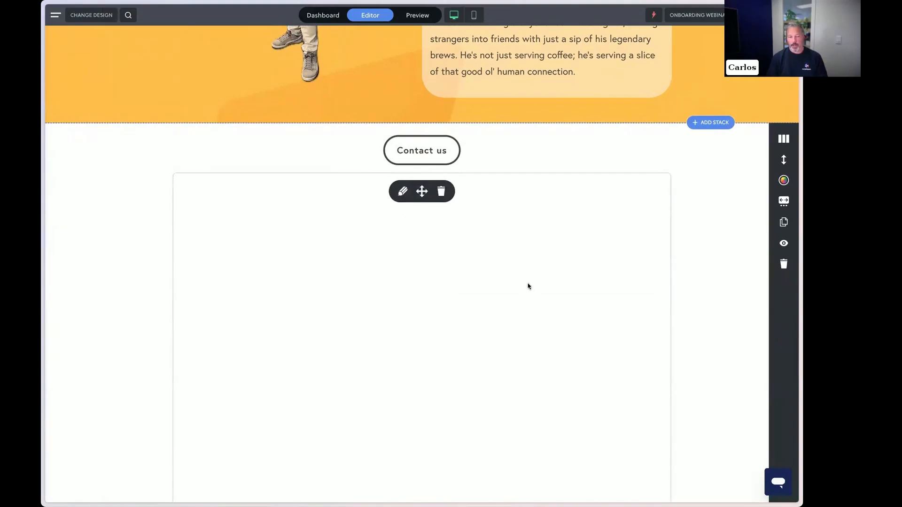
scroll(415, 173, "down", 2)
left_click(402, 137)
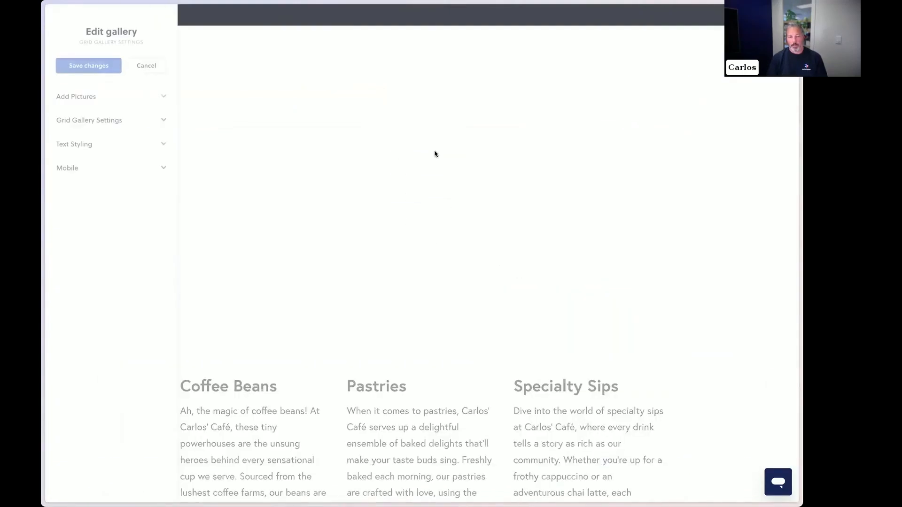
scroll(446, 207, "up", 3)
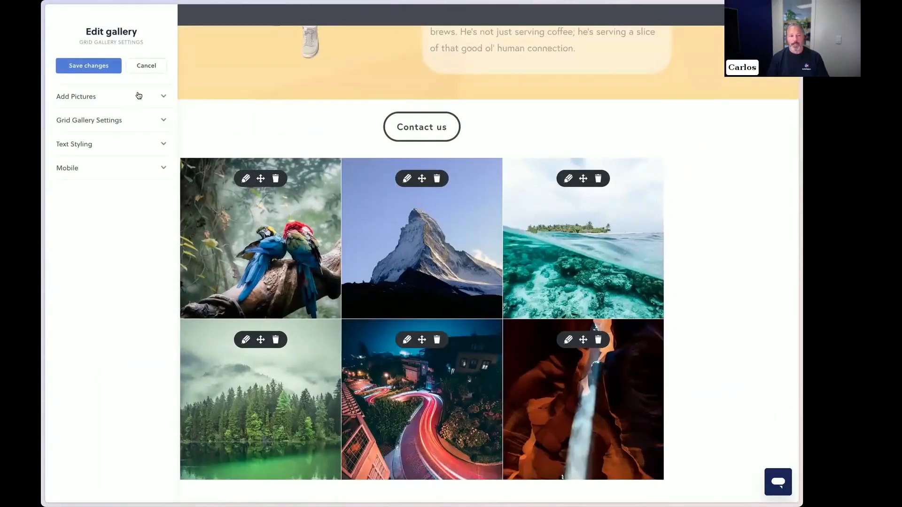
left_click(138, 96)
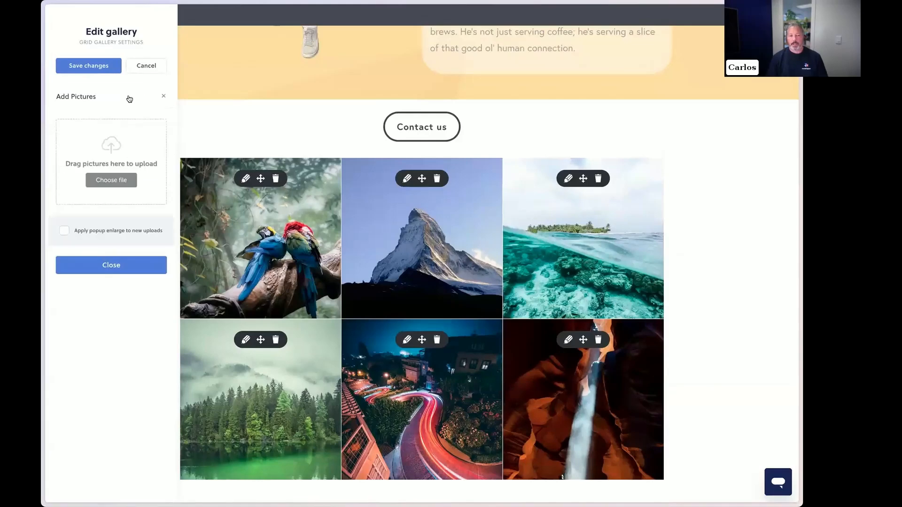
left_click(107, 121)
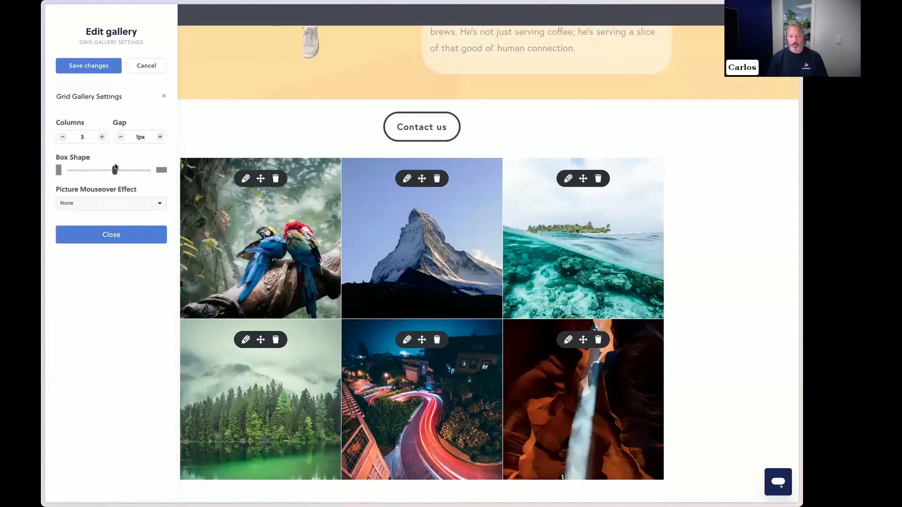
left_click_drag(109, 168, 132, 169)
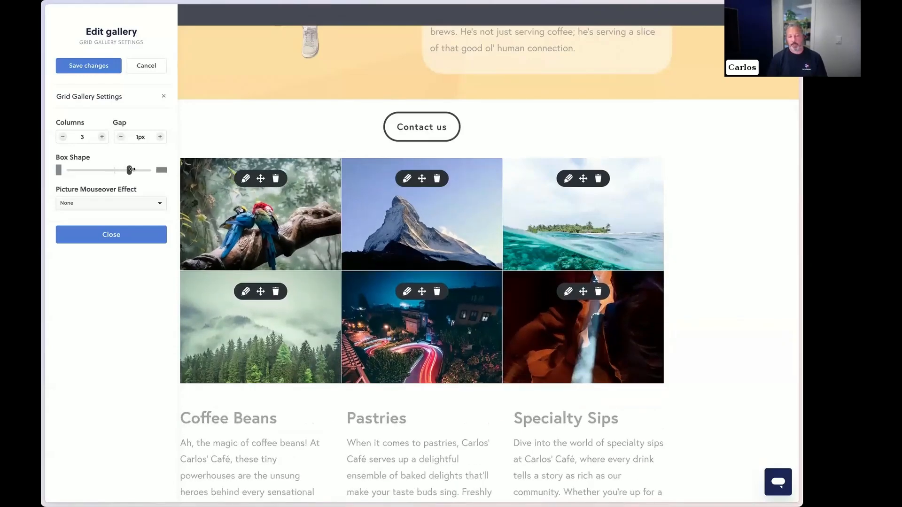
left_click(144, 140)
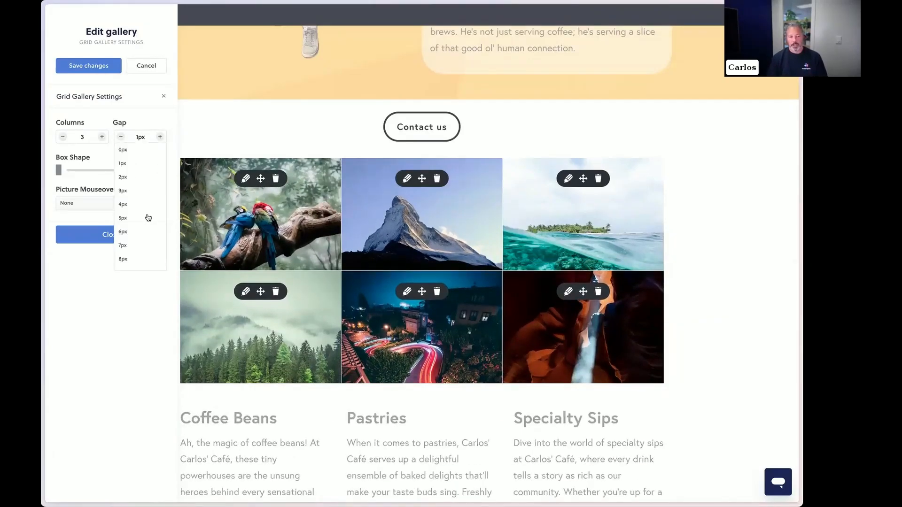
left_click(137, 262)
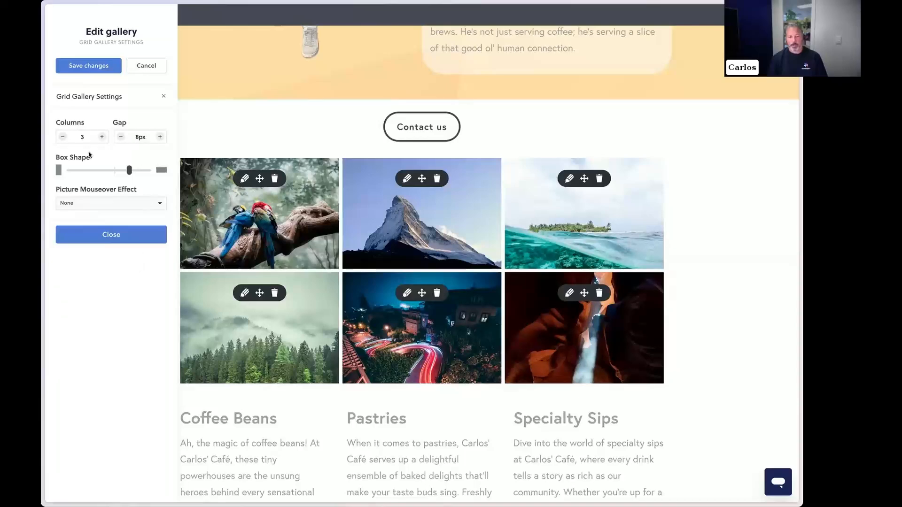
Try more columns in the grid gallery, return it to three and close the grid settings.
left_click(101, 137)
left_click(101, 137)
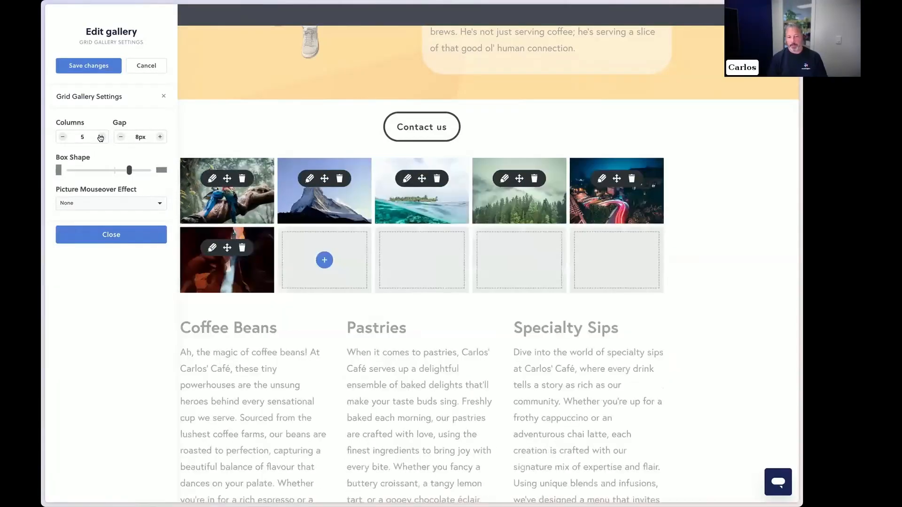
left_click(101, 137)
left_click(64, 138)
left_click(64, 137)
left_click(64, 138)
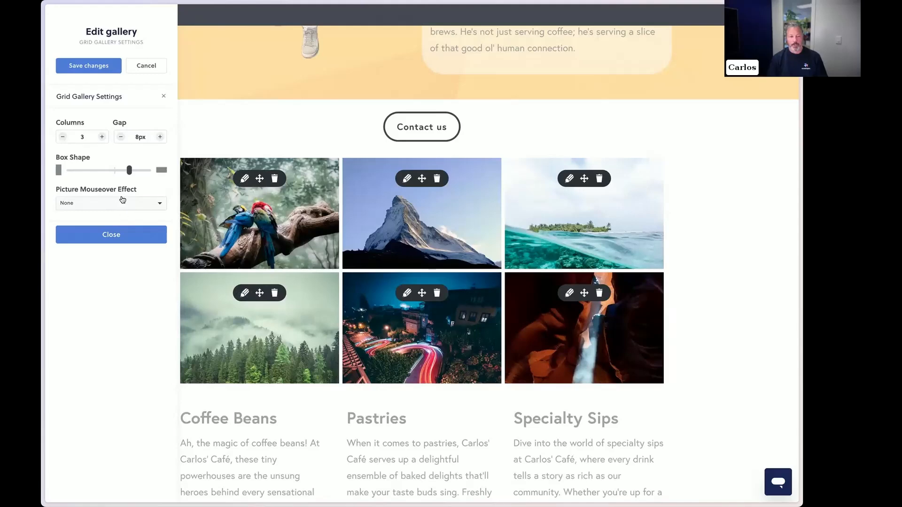
left_click(113, 105)
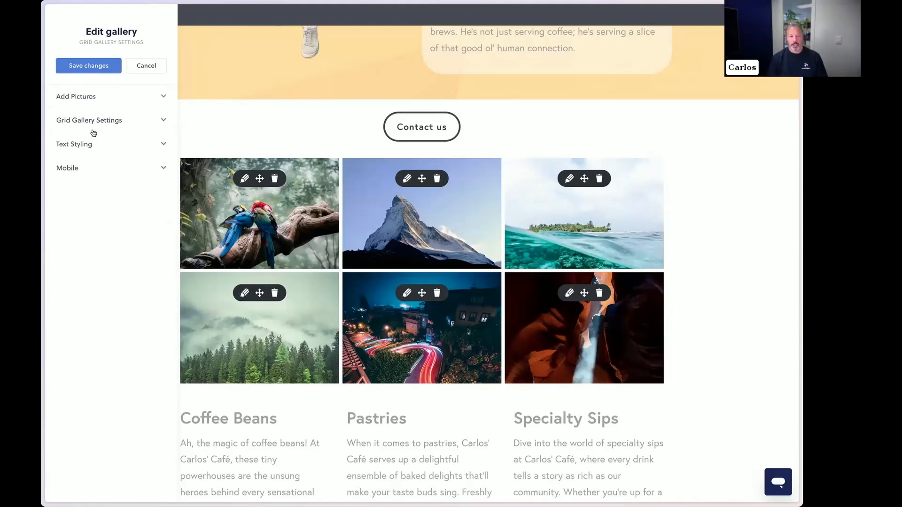
Try one more mobile column in the grid gallery, return to two and close the mobile settings.
left_click(92, 168)
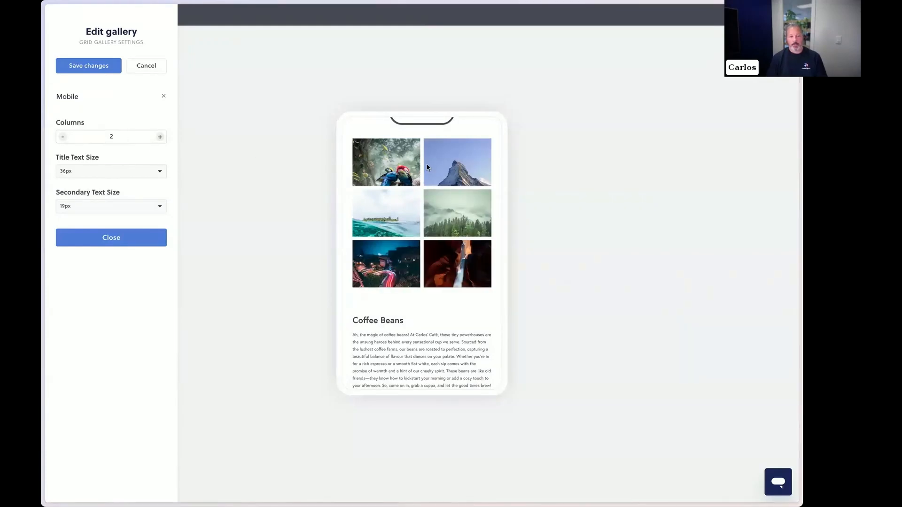
left_click(160, 137)
left_click(63, 138)
left_click(85, 102)
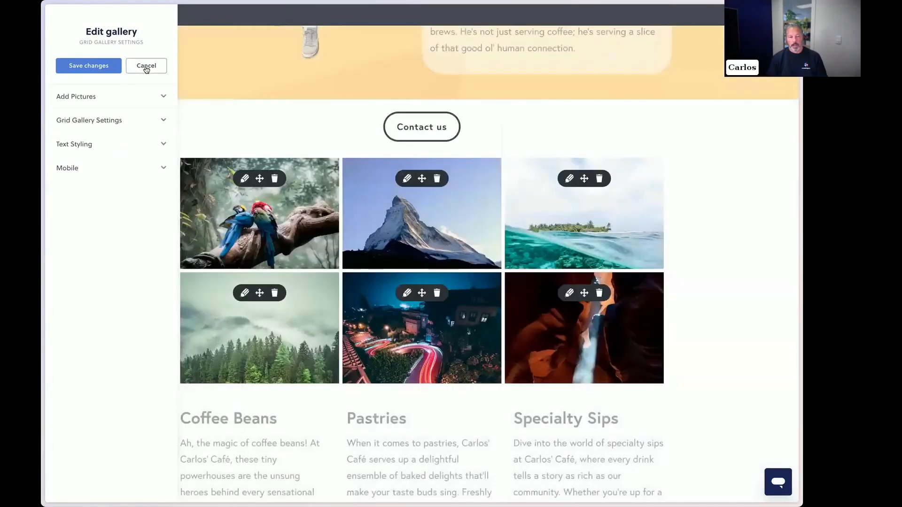
Give the parrots picture in the gallery the title "Heading" and the secondary text "Paragraph".
left_click(245, 179)
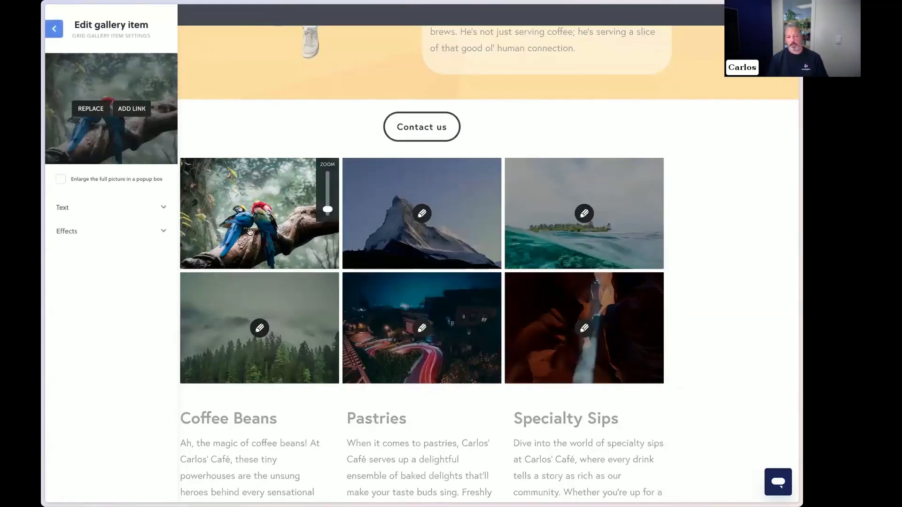
left_click(163, 207)
left_click(95, 245)
type("Heading")
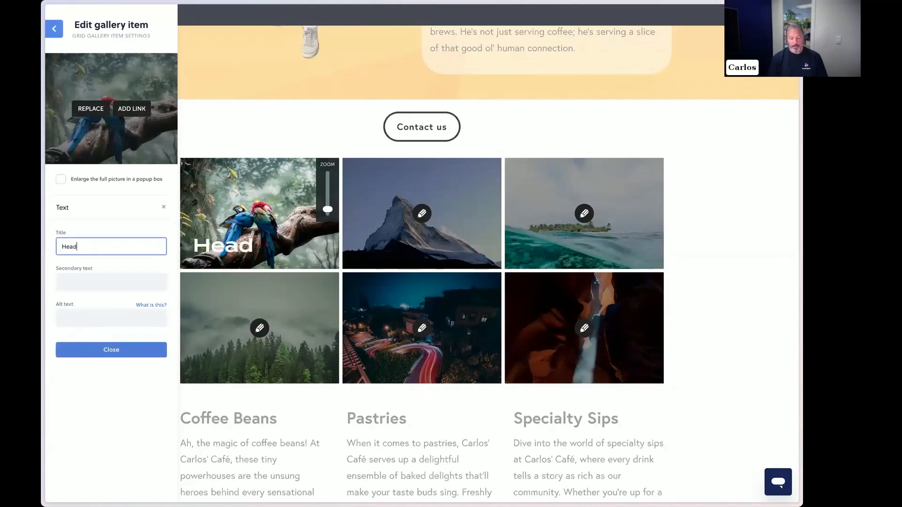
key("Tab")
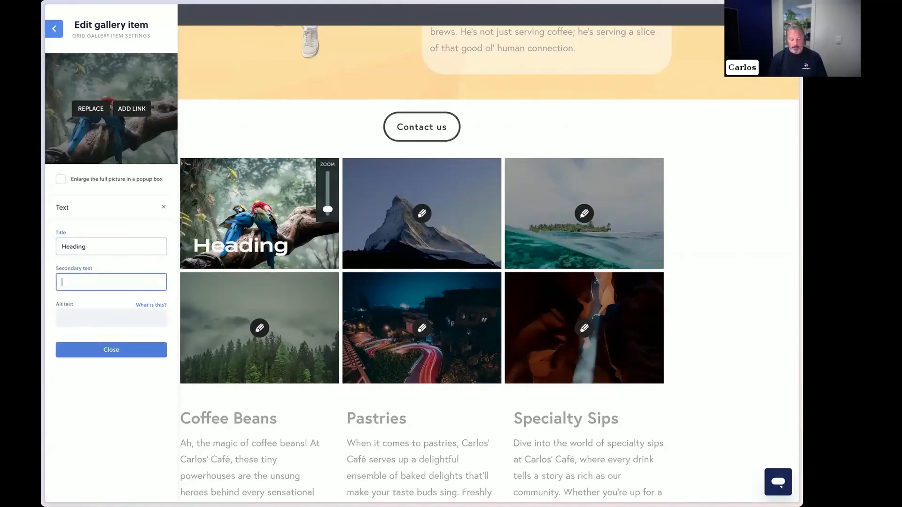
type("Paragraph")
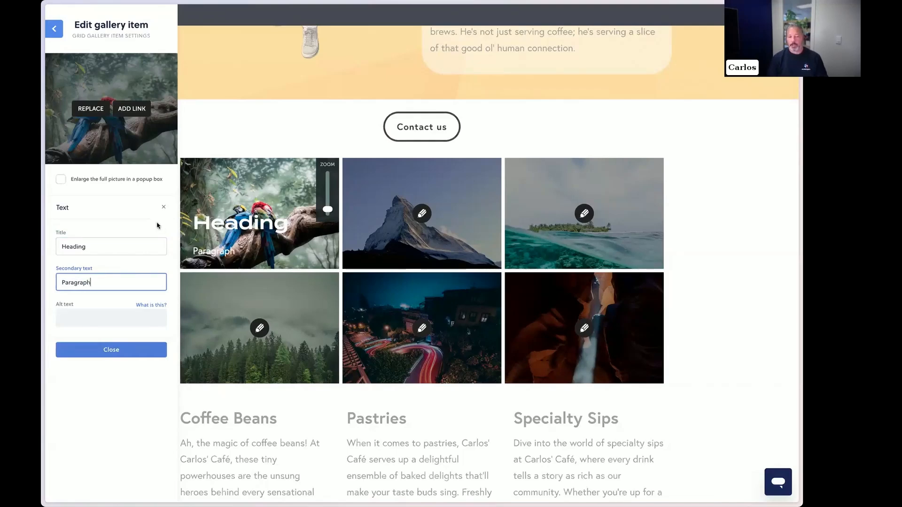
left_click(114, 207)
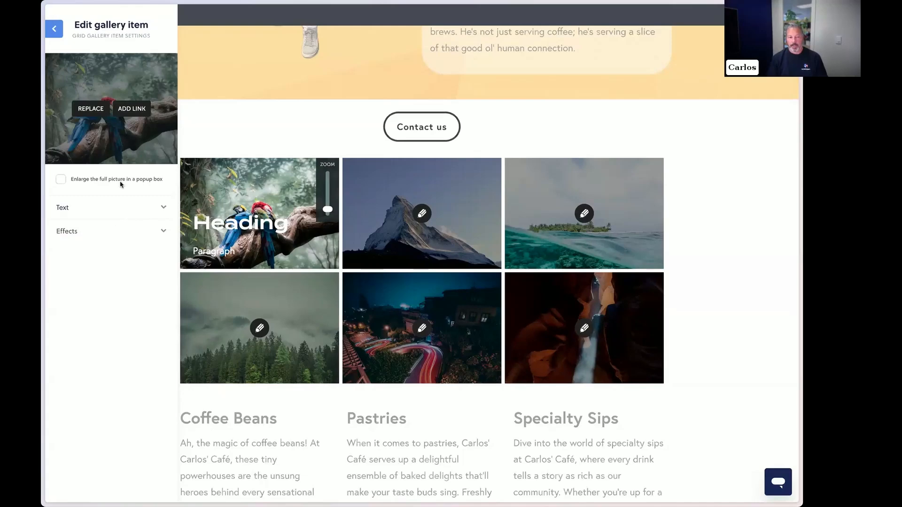
left_click(54, 29)
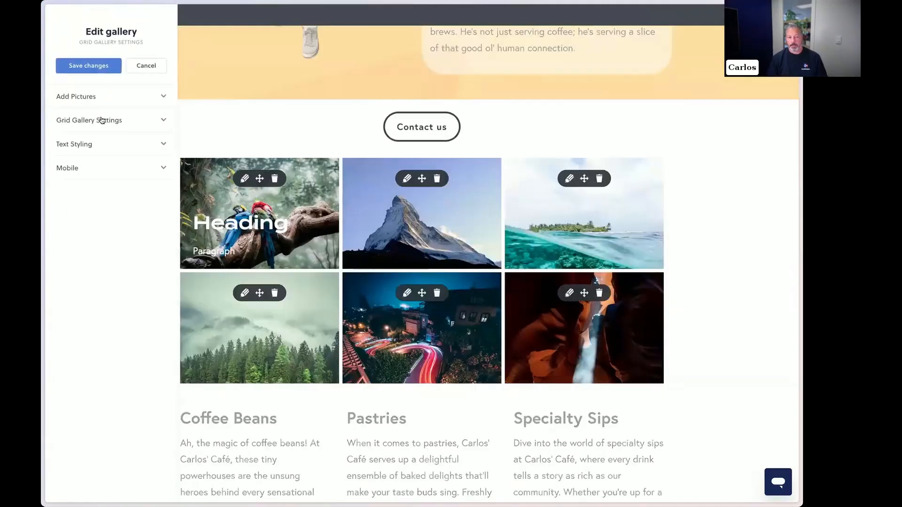
Enable enlarging the full picture in a popup box for the parrots, mountain and island pictures, and save the gallery.
left_click(96, 144)
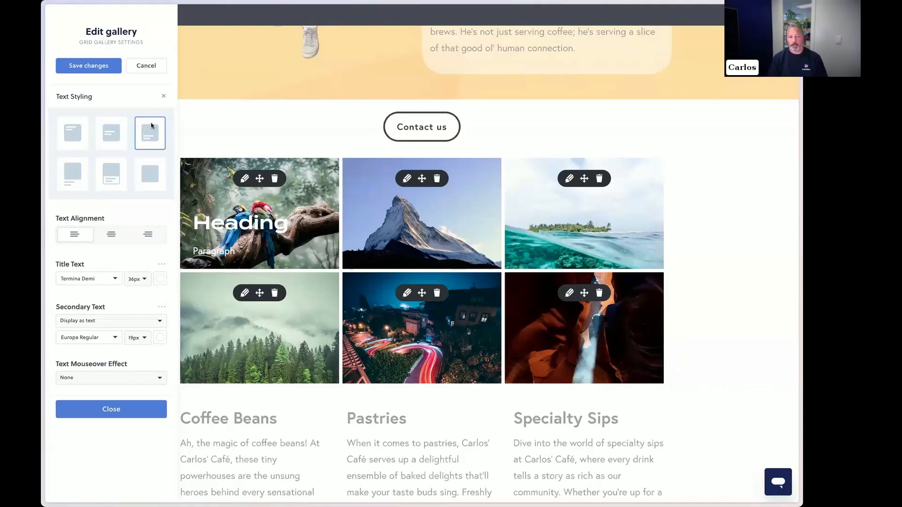
left_click(243, 179)
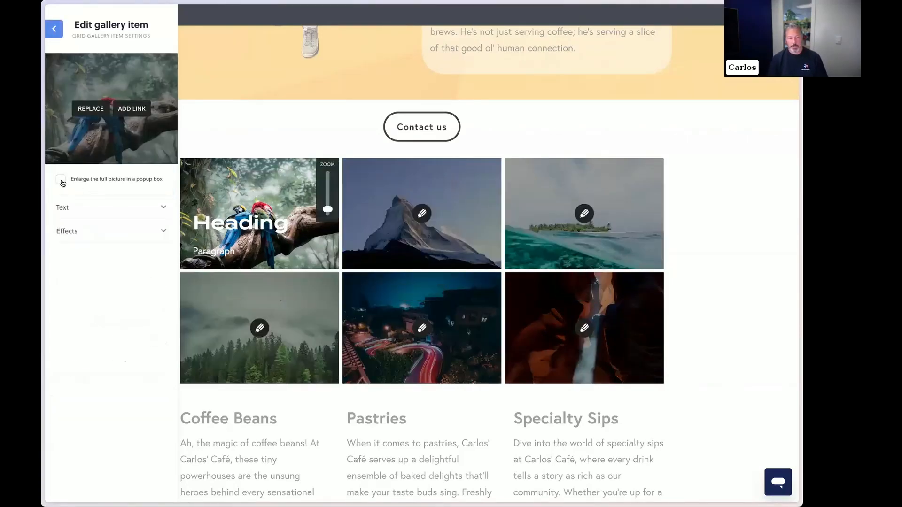
left_click(61, 180)
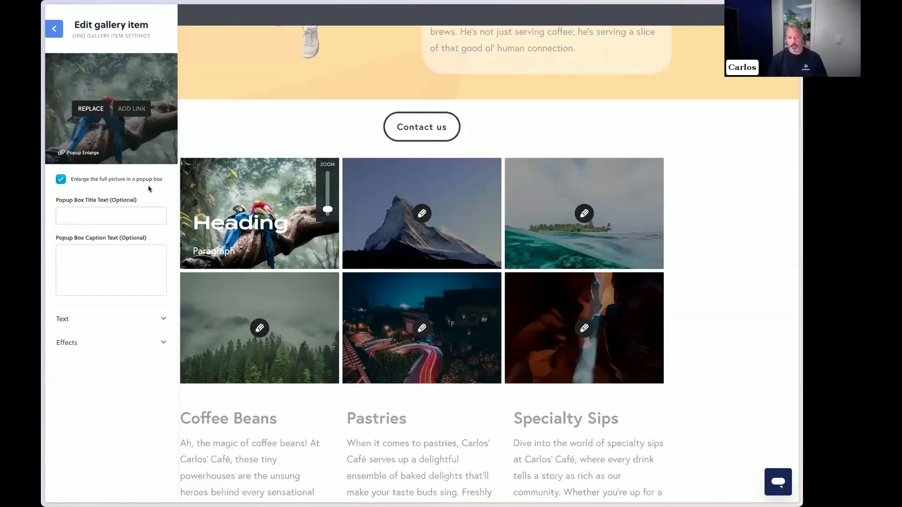
left_click(58, 30)
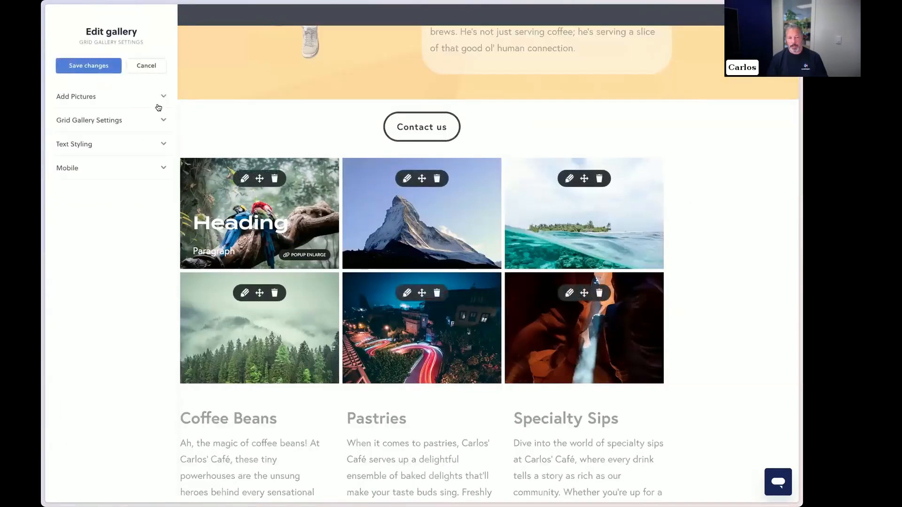
left_click(408, 178)
left_click(61, 179)
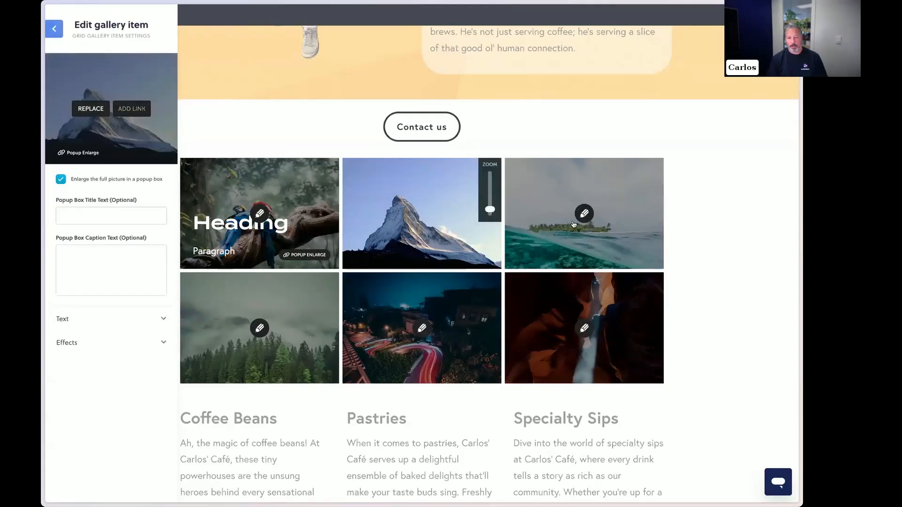
left_click(584, 213)
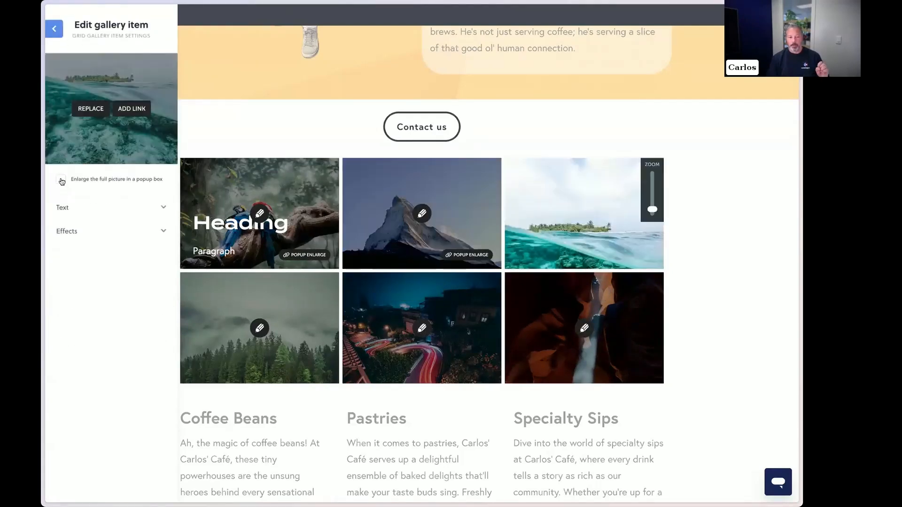
left_click(61, 179)
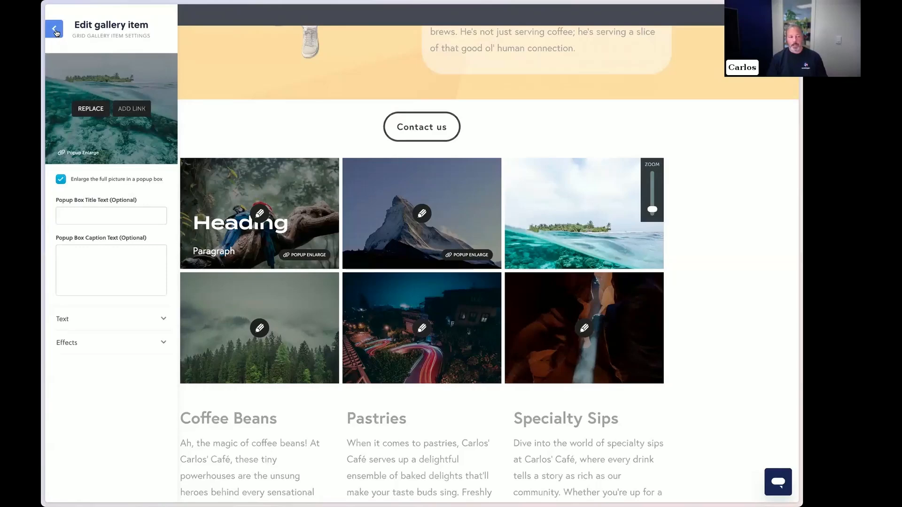
left_click(55, 31)
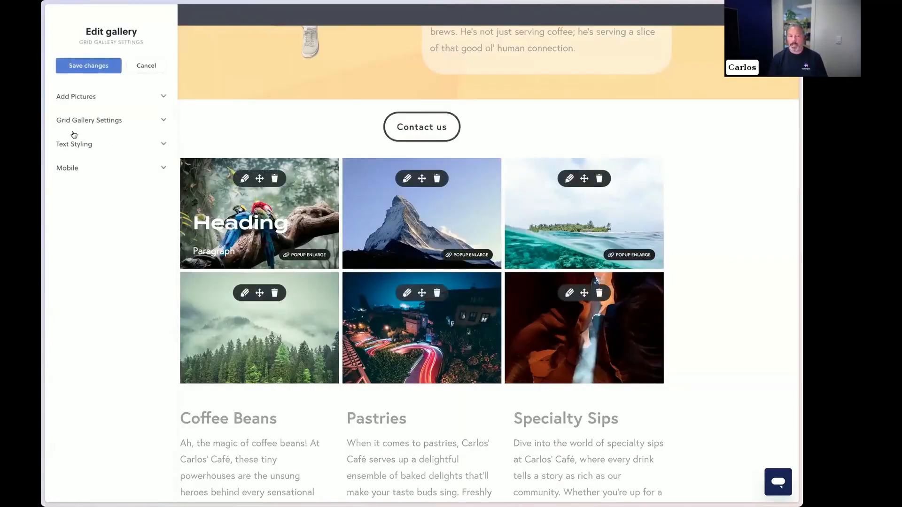
left_click(89, 66)
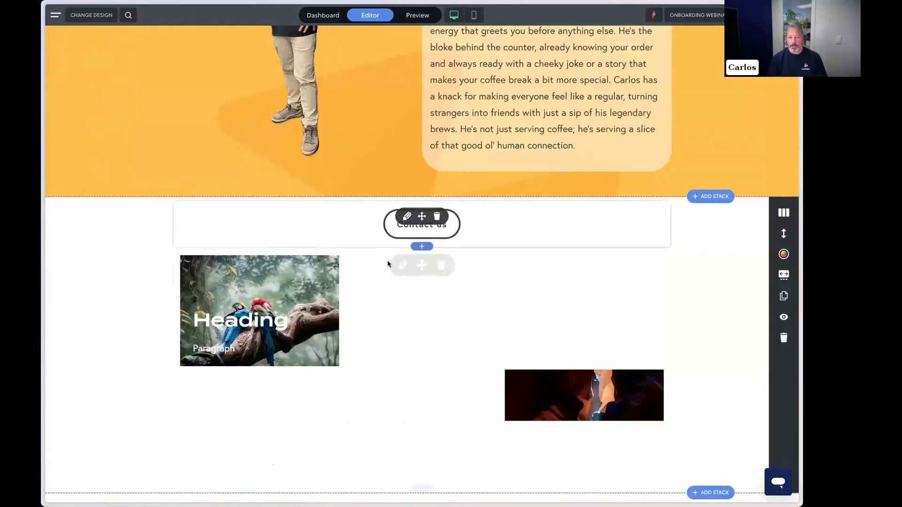
Preview the page, enlarge the parrots picture, browse through the other popup pictures and return to the editor.
left_click(417, 15)
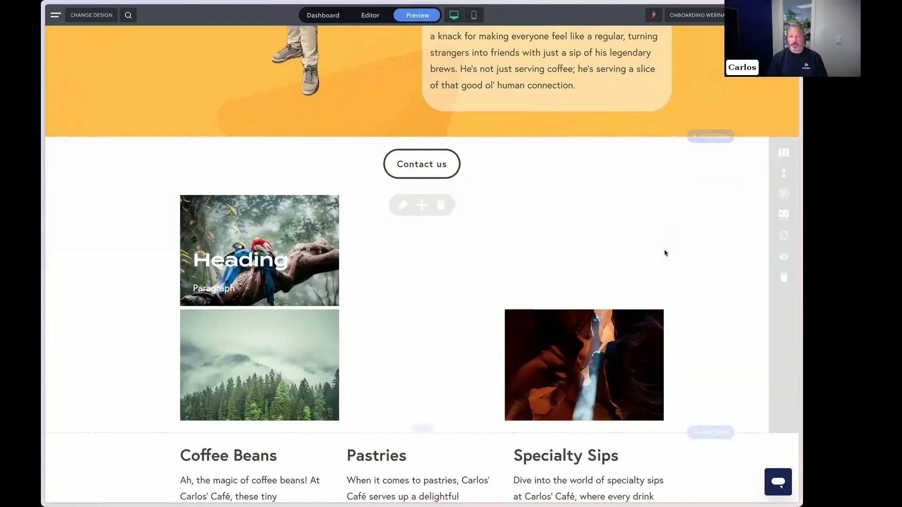
scroll(533, 316, "down", 2)
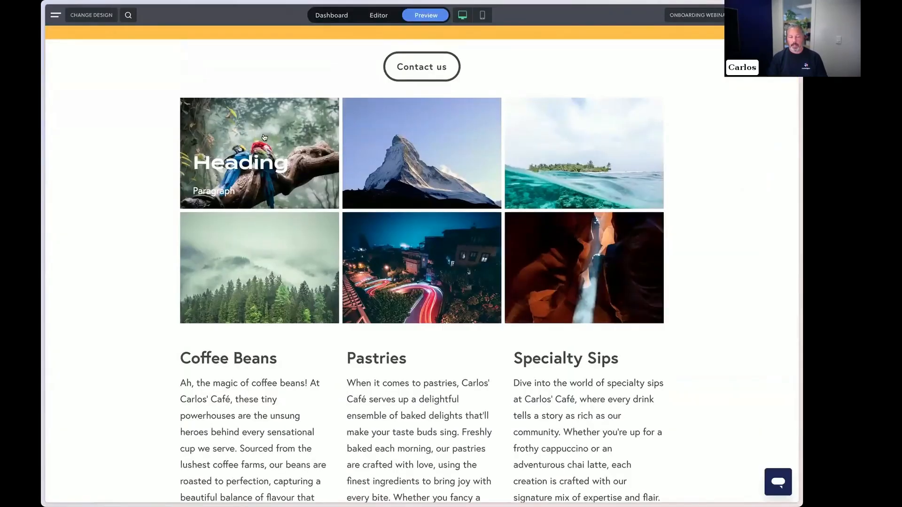
left_click(267, 142)
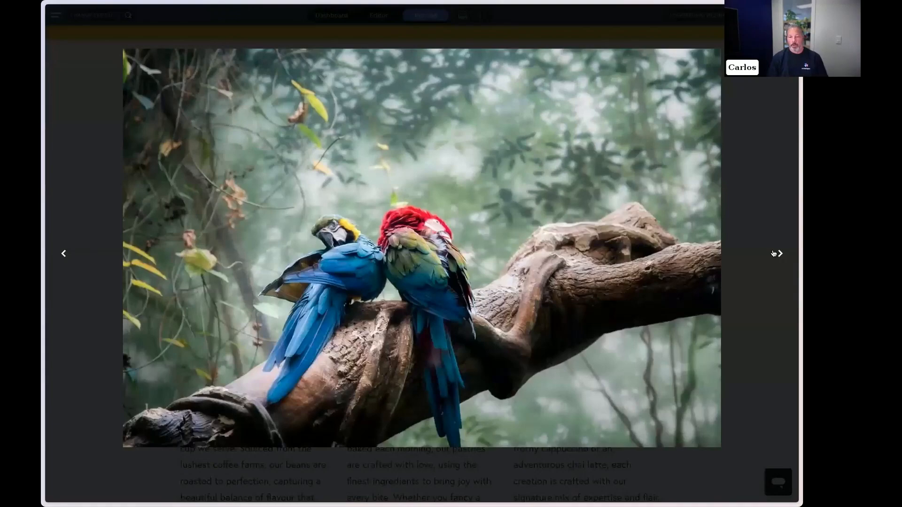
left_click(779, 253)
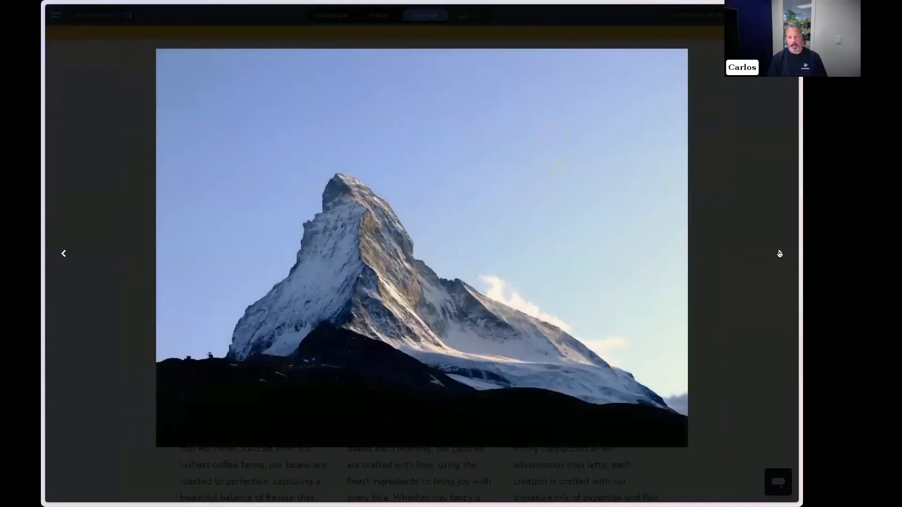
left_click(779, 253)
left_click(635, 241)
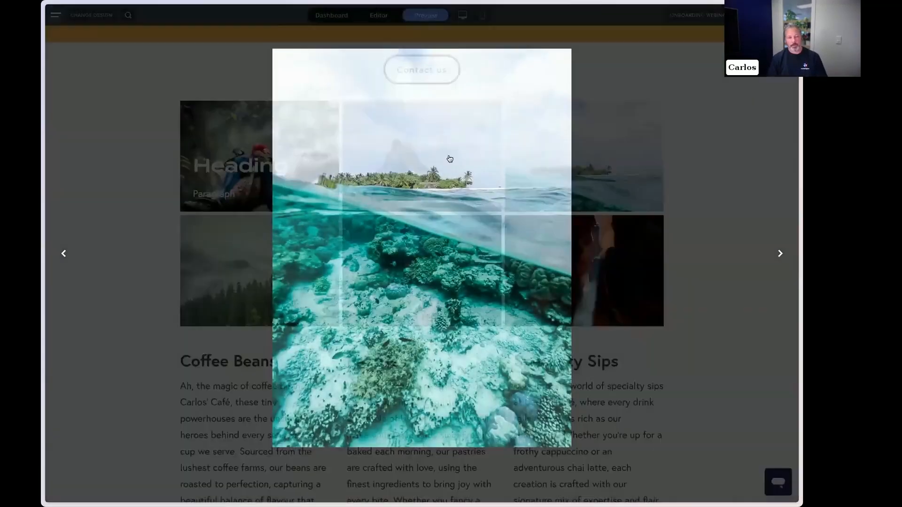
left_click(380, 16)
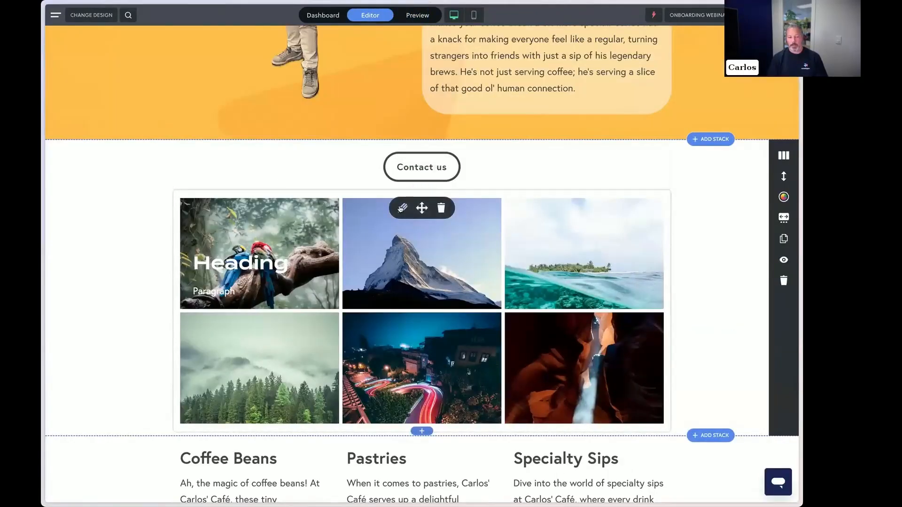
Add the popup title "This is a heading" and caption "This is my paragraph" to the parrots picture and save the gallery.
left_click(402, 207)
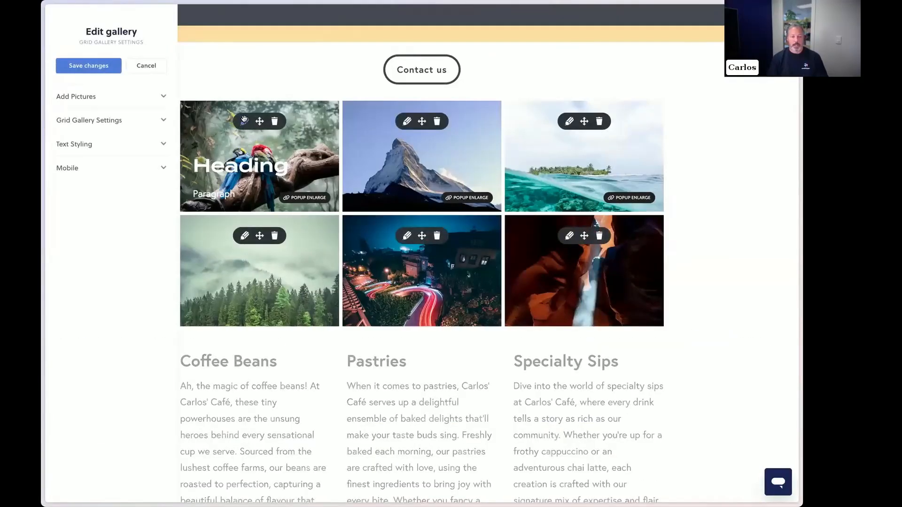
left_click(245, 122)
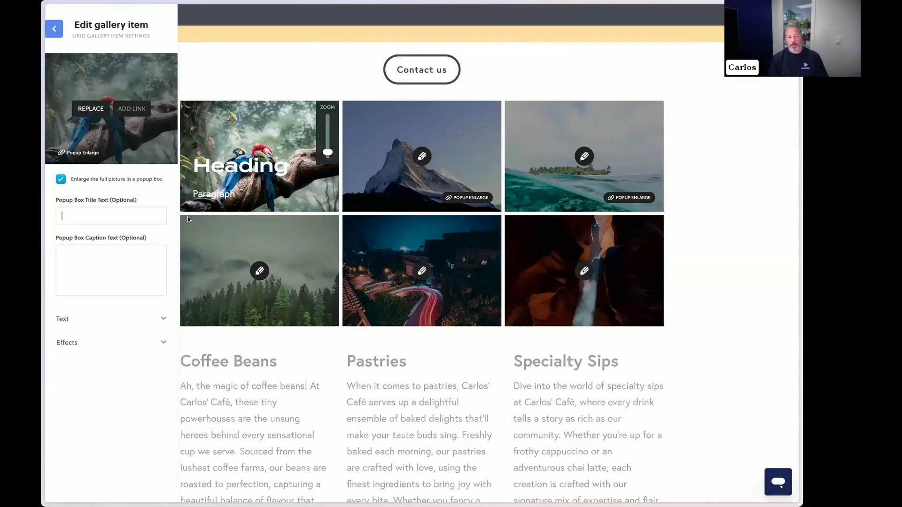
type("This")
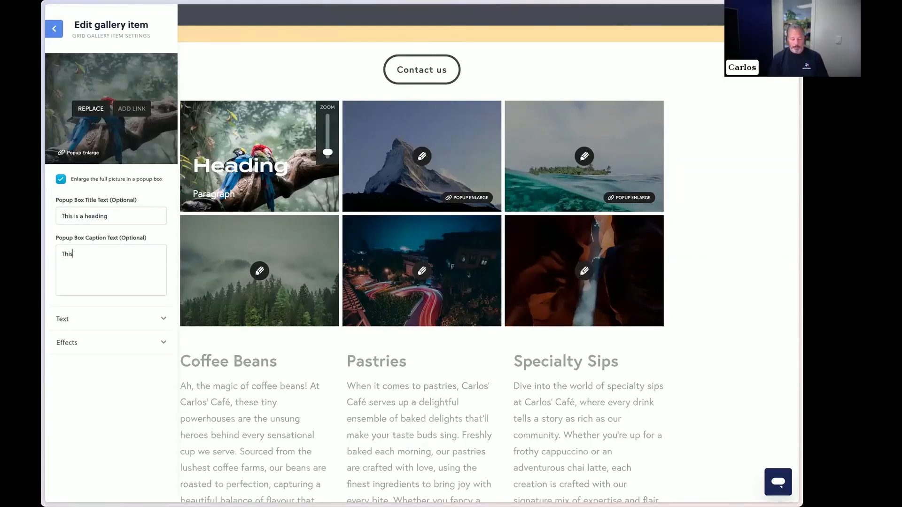
type("aph")
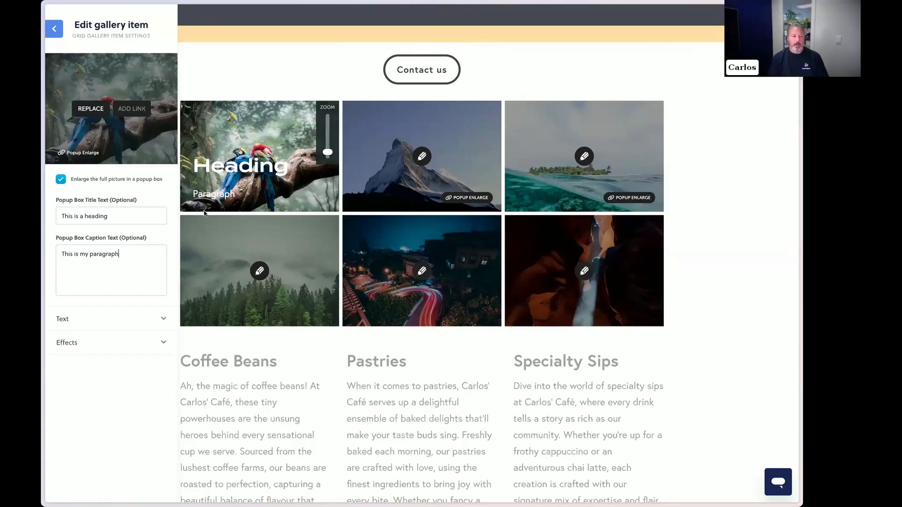
left_click(54, 29)
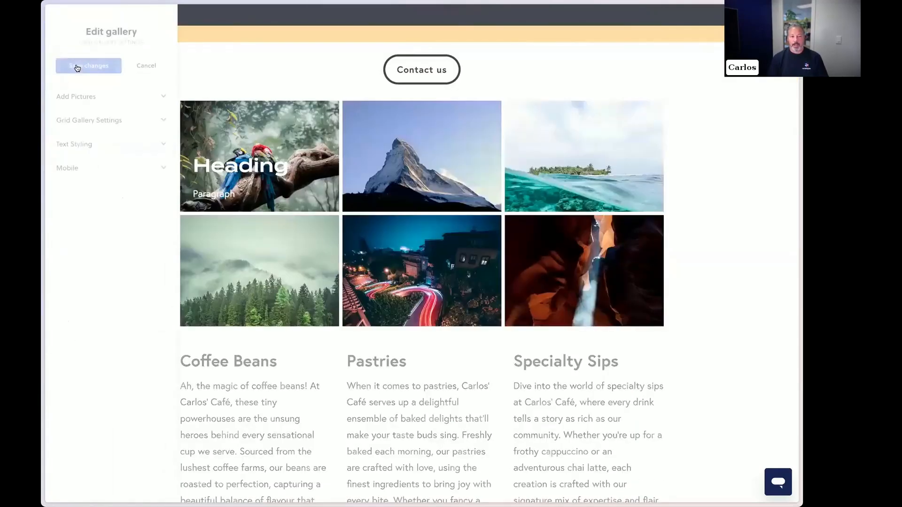
left_click(89, 65)
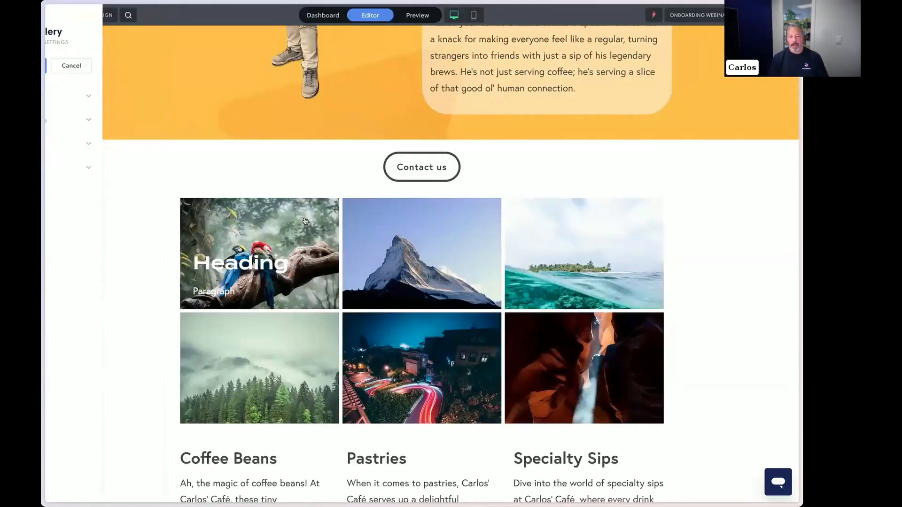
Preview the popup title and caption on the enlarged parrots picture, view the following picture and return to the editor.
left_click(417, 16)
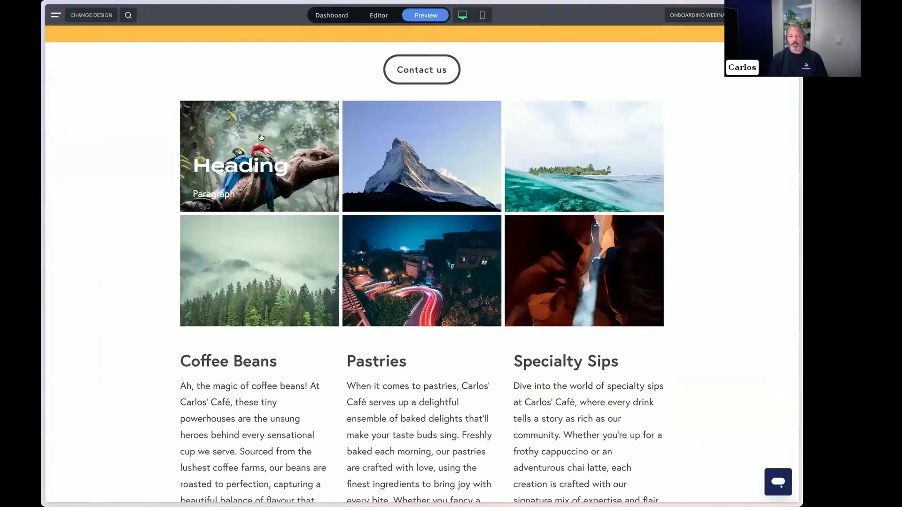
left_click(261, 137)
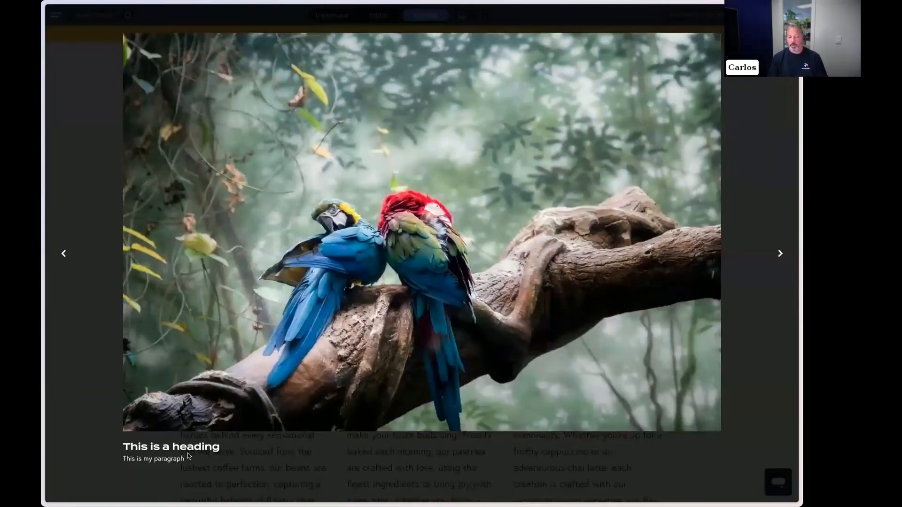
key("Right")
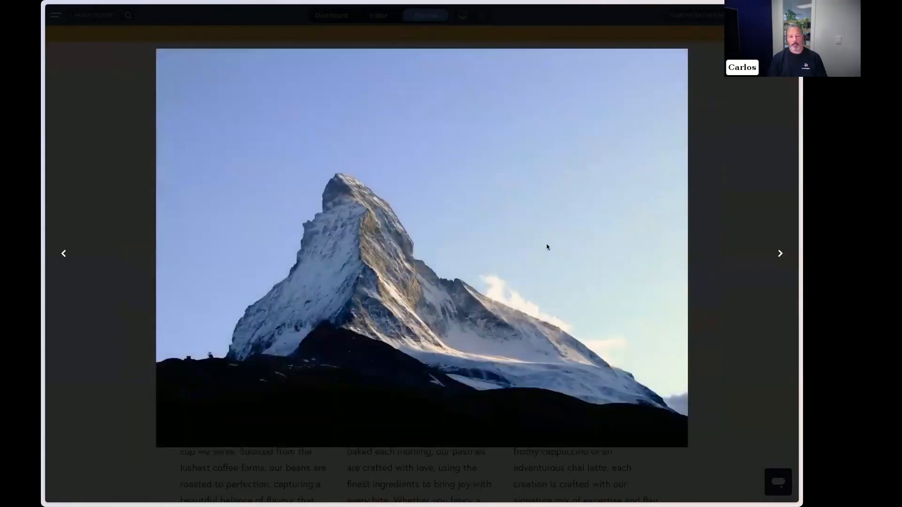
key("Escape")
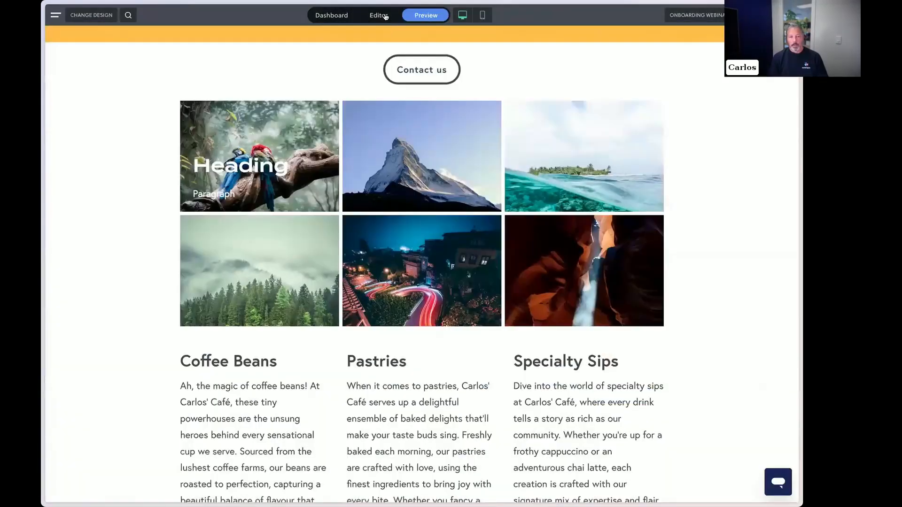
left_click(382, 15)
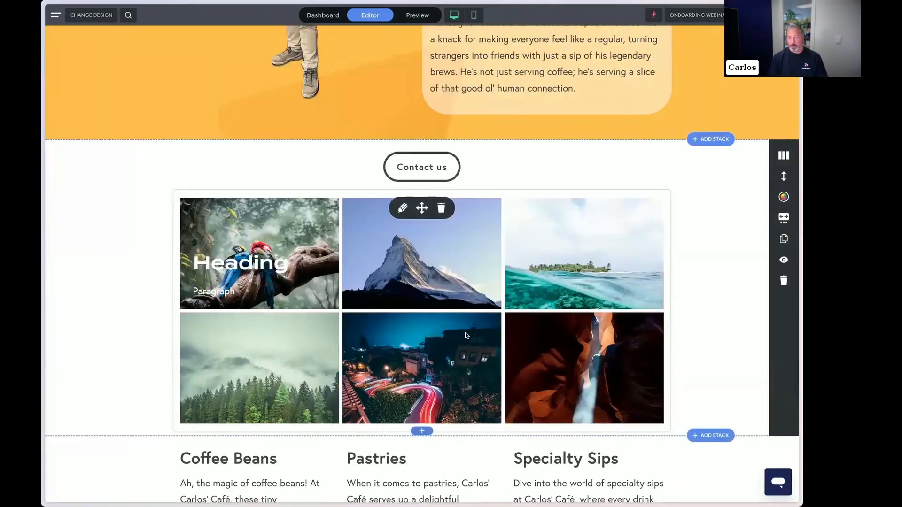
Add an email form block below the grid gallery using the existing Contact Form with four fields.
scroll(465, 335, "down", 1)
left_click(422, 387)
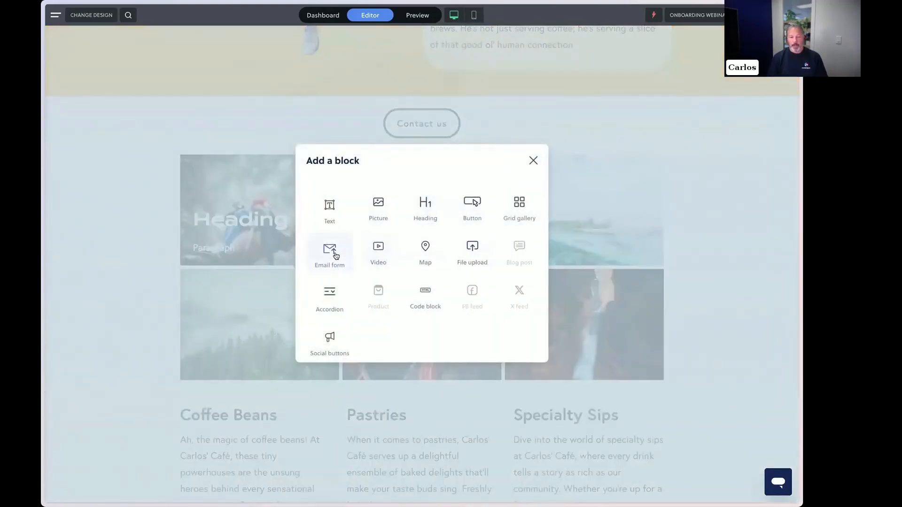
left_click(334, 255)
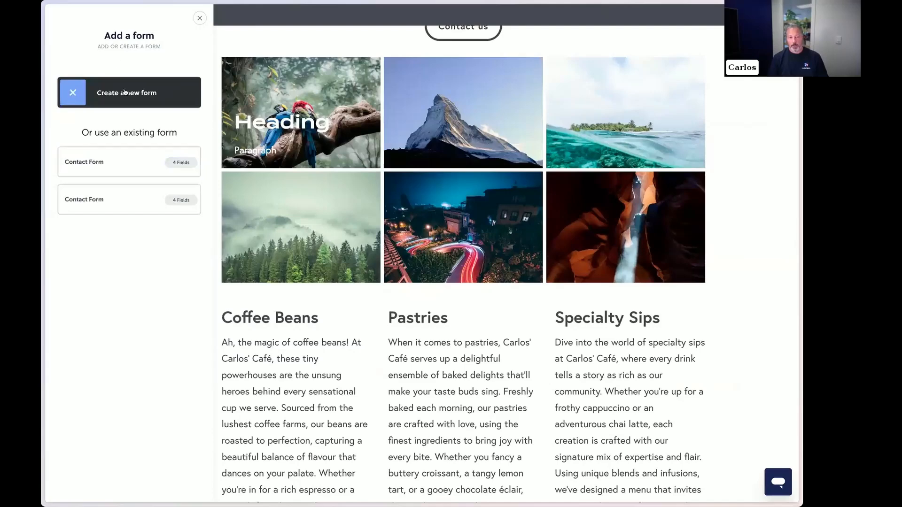
left_click(94, 162)
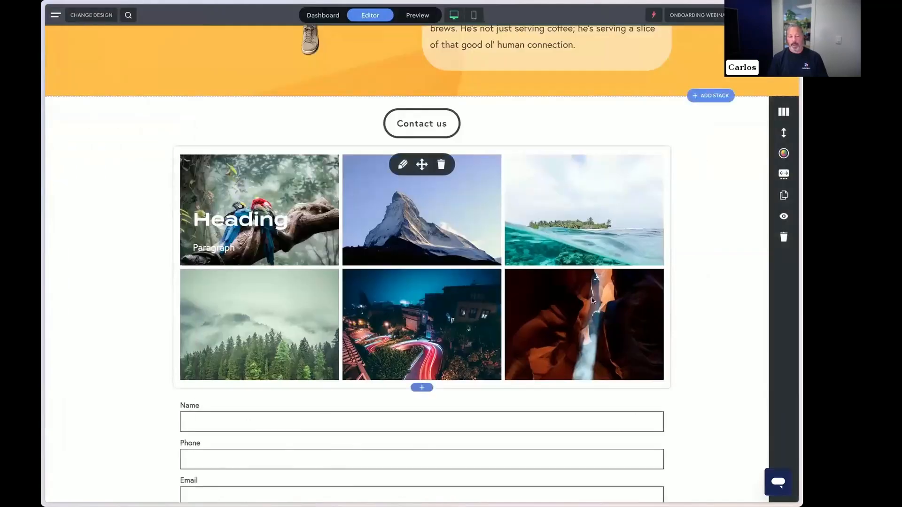
scroll(592, 301, "down", 4)
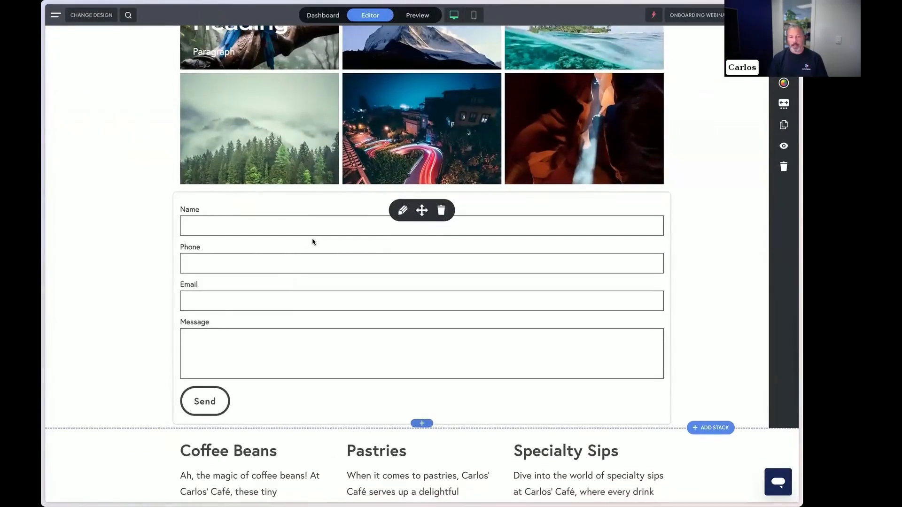
Set the sitewide form field background to the yellow brand colour at 65% opacity.
left_click(96, 17)
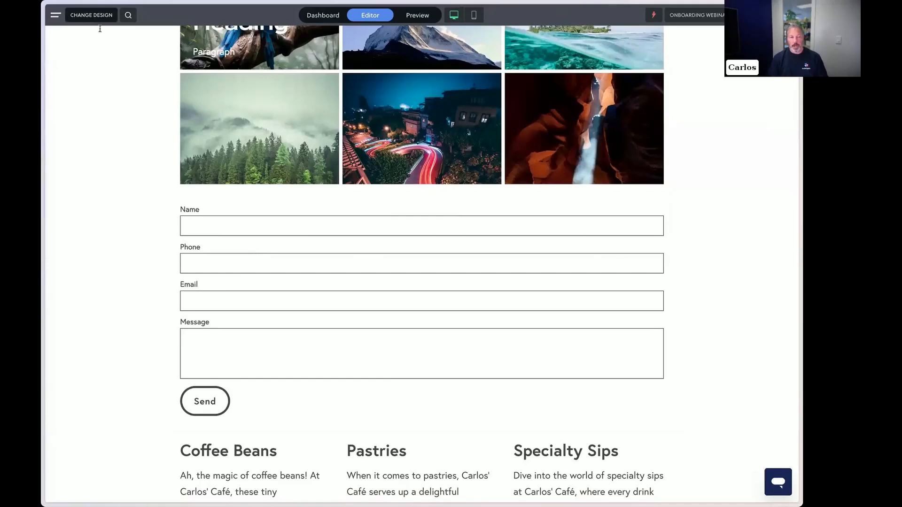
left_click(119, 213)
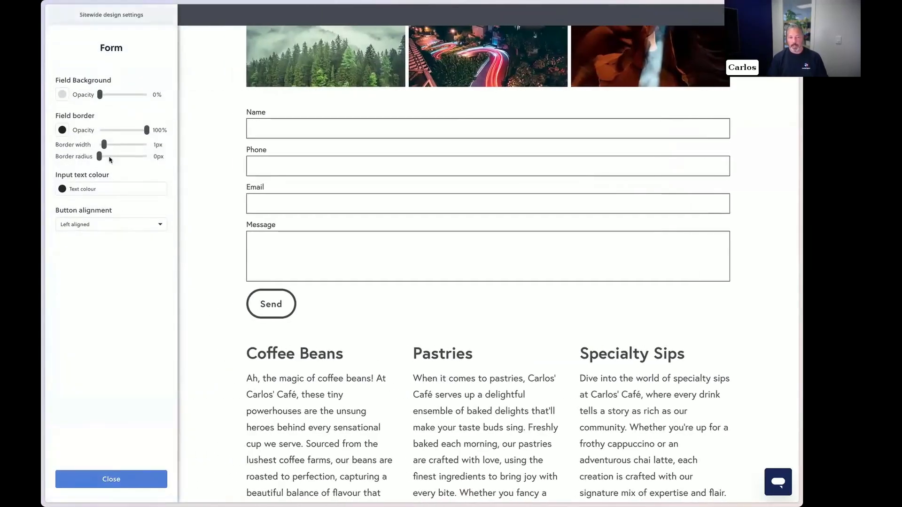
left_click_drag(99, 94, 58, 95)
left_click(62, 96)
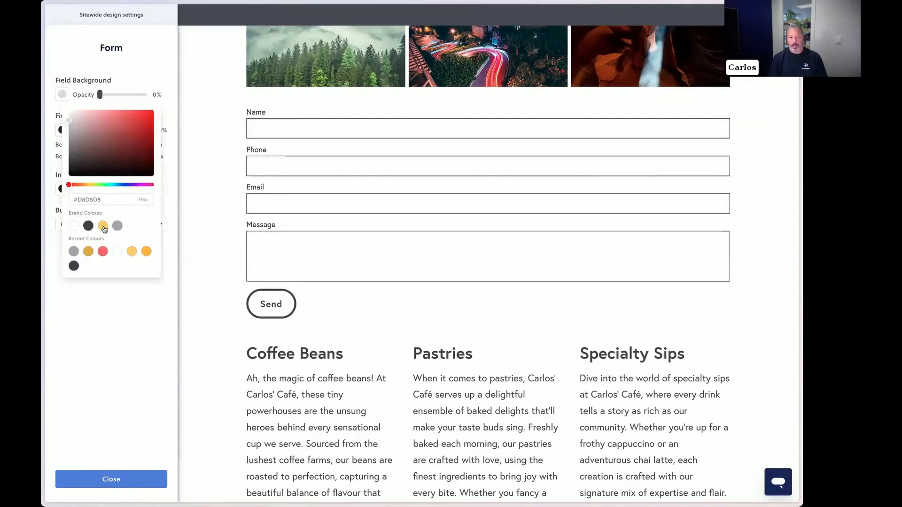
left_click(103, 225)
left_click_drag(99, 94, 130, 95)
left_click(148, 68)
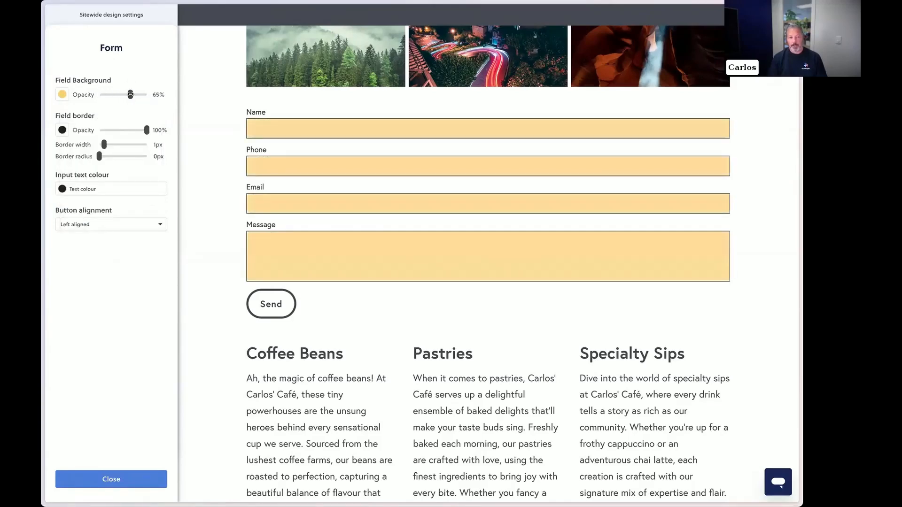
left_click(154, 21)
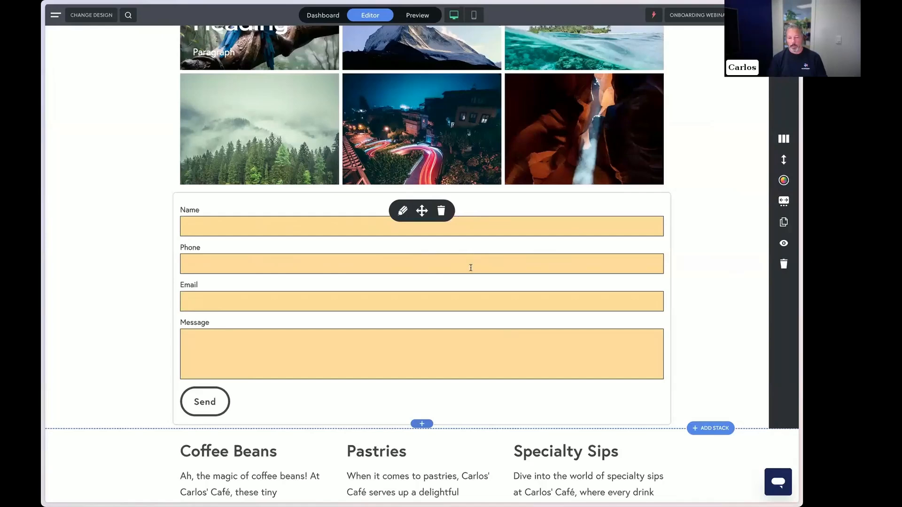
scroll(470, 267, "down", 2)
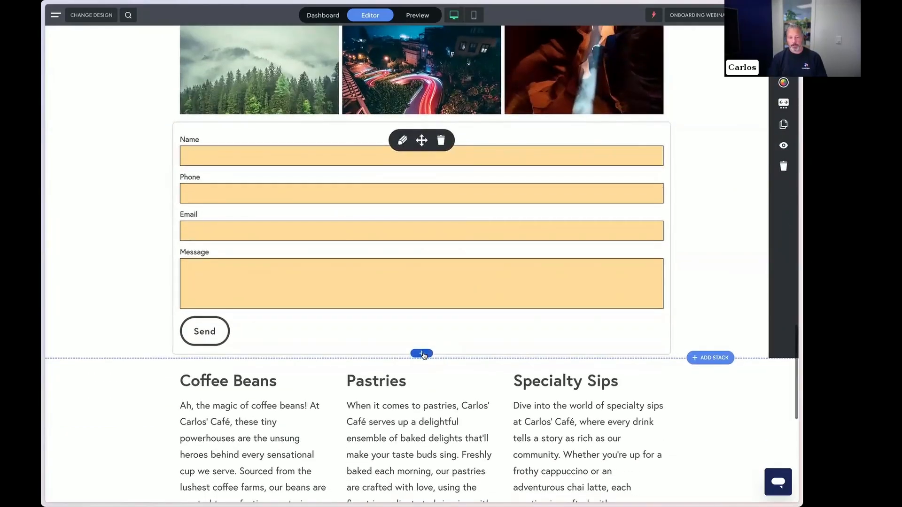
left_click(422, 353)
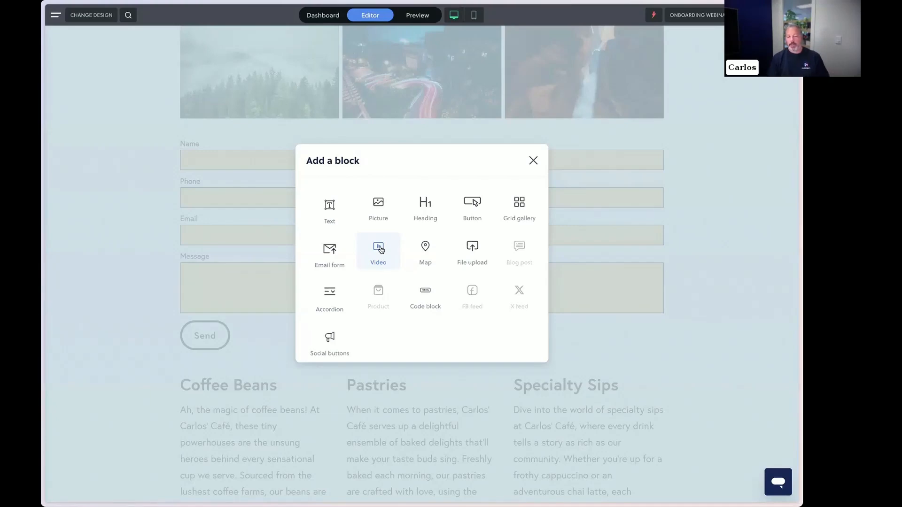
left_click(383, 251)
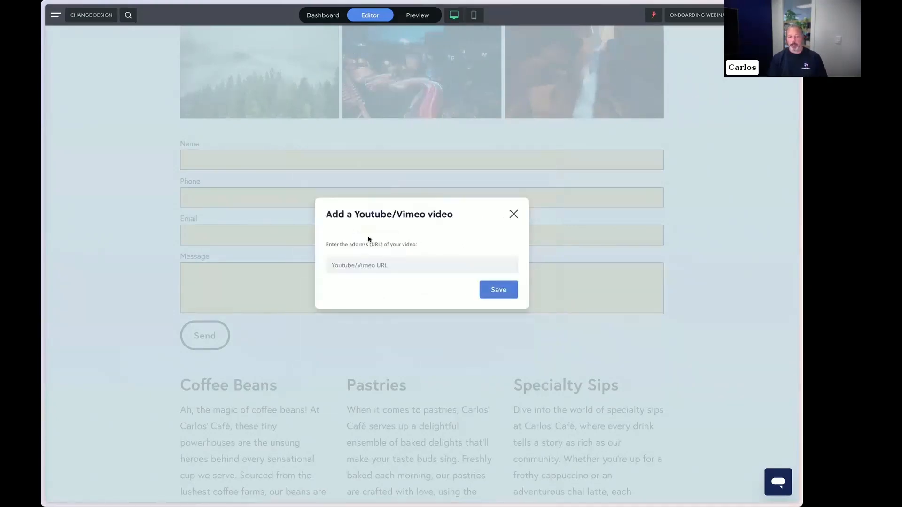
left_click(514, 214)
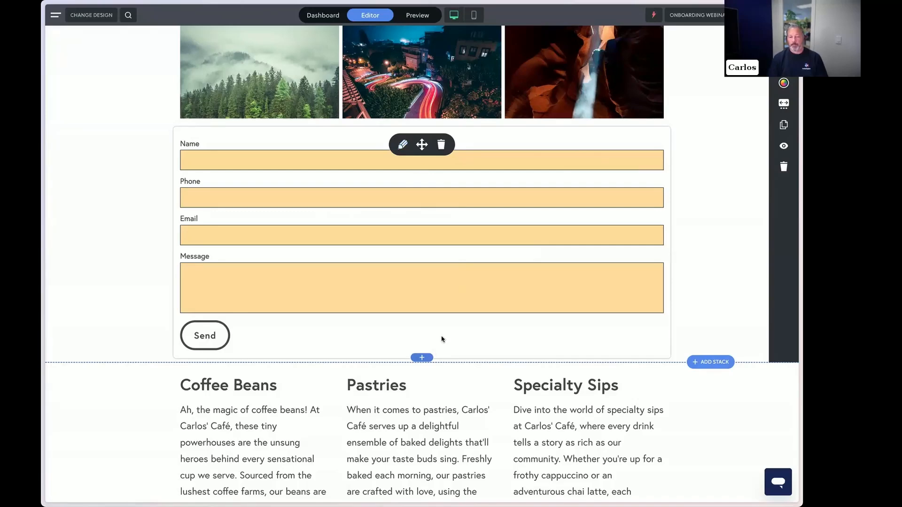
Add a map block below the contact form, entering the café's street address and city, and save it.
left_click(423, 358)
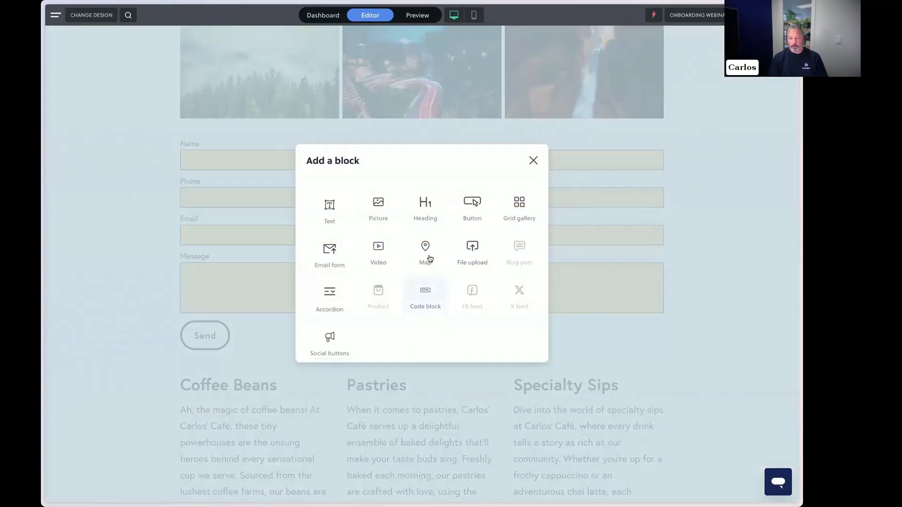
left_click(428, 256)
left_click(381, 239)
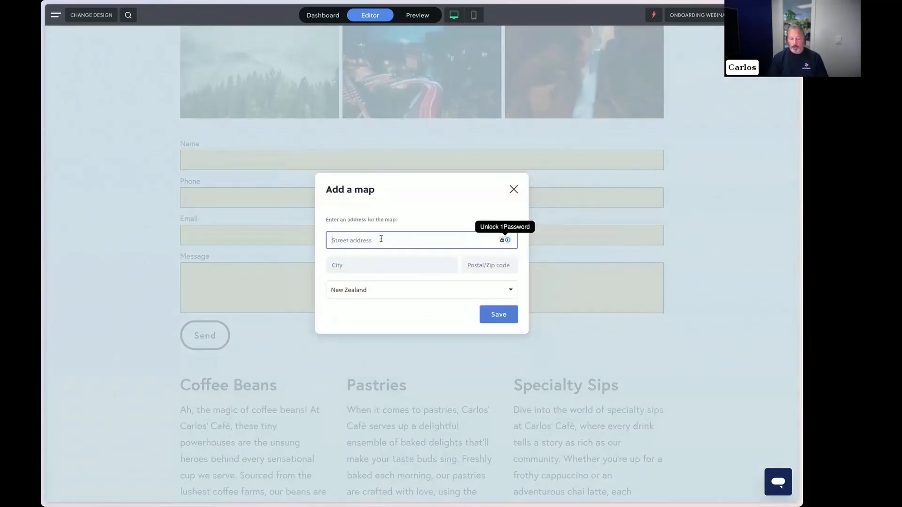
type("1 queen")
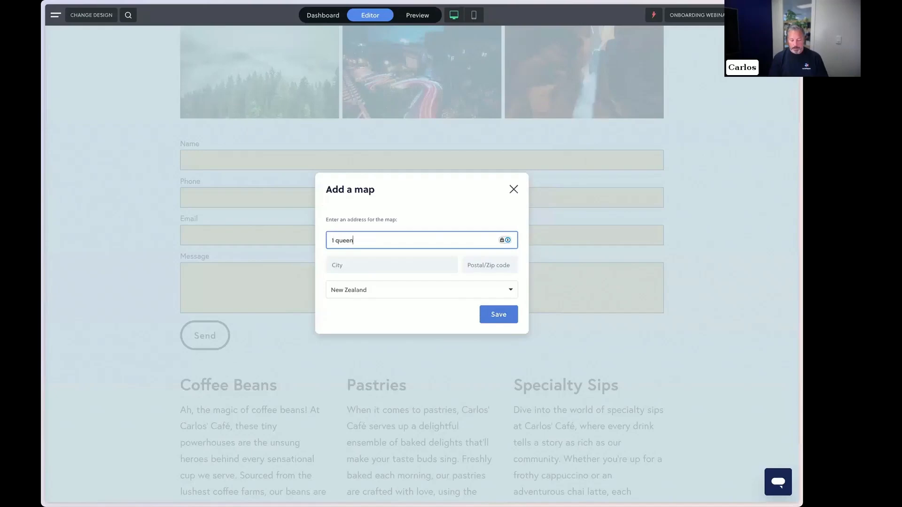
type(" street")
key("Tab")
type("auckland")
left_click(499, 313)
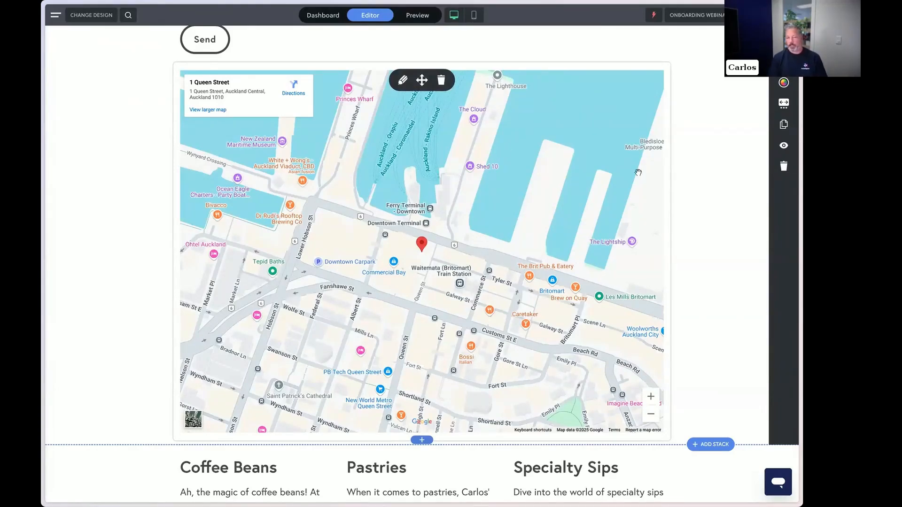
Add a two-column stack below the map's stack and move the map into its first column.
scroll(695, 155, "up", 2)
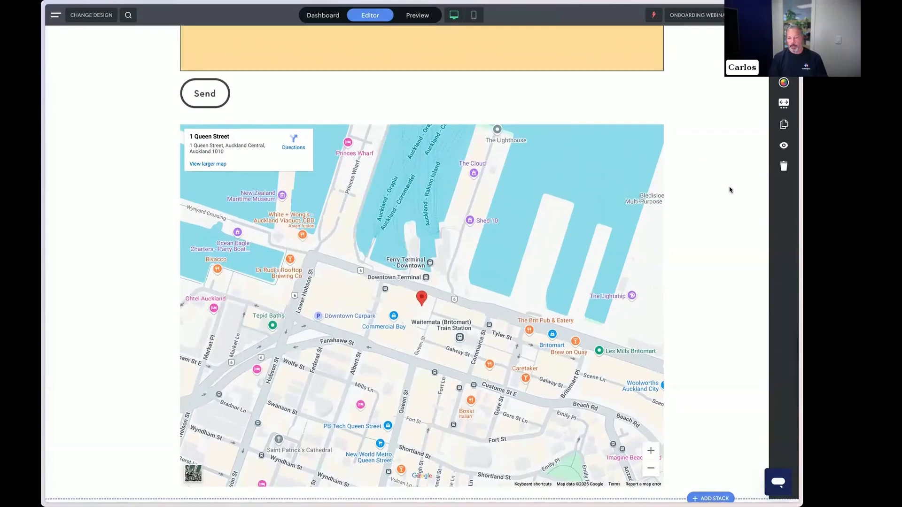
scroll(725, 300, "down", 3)
left_click(712, 420)
left_click(124, 59)
left_click(184, 115)
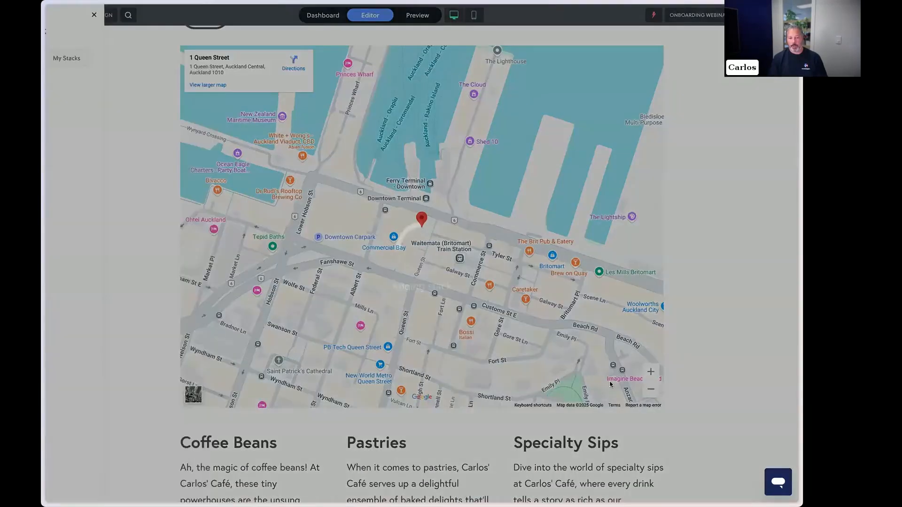
scroll(400, 216, "up", 4)
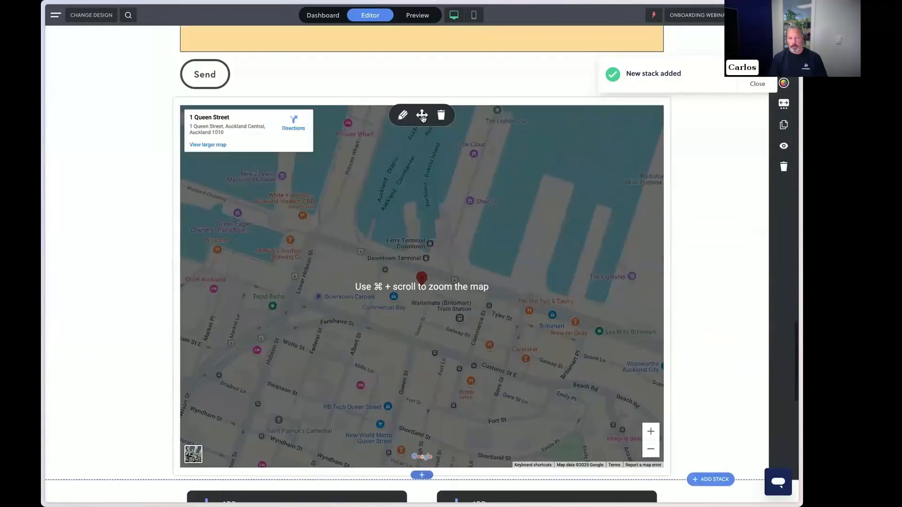
left_click_drag(422, 115, 289, 117)
Add a text block in the empty column beside the map with the heading "Contact:".
left_click(475, 129)
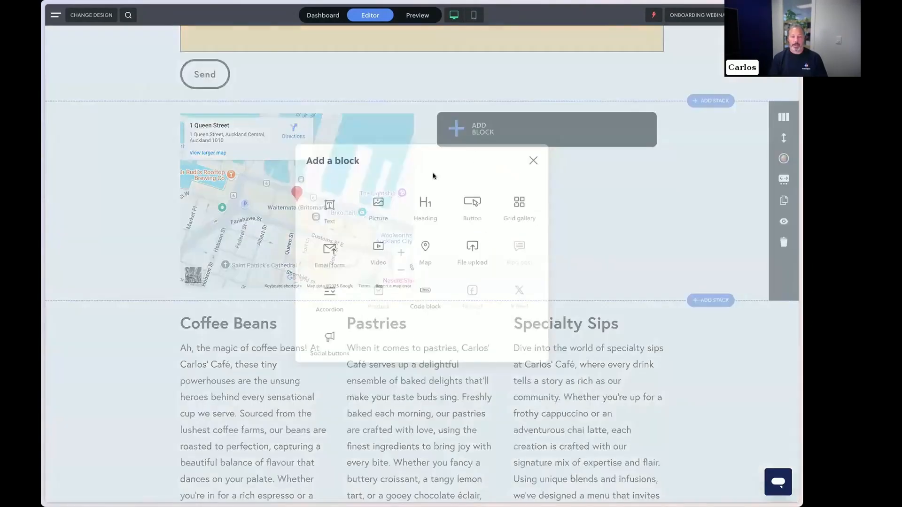
left_click(332, 202)
type("C")
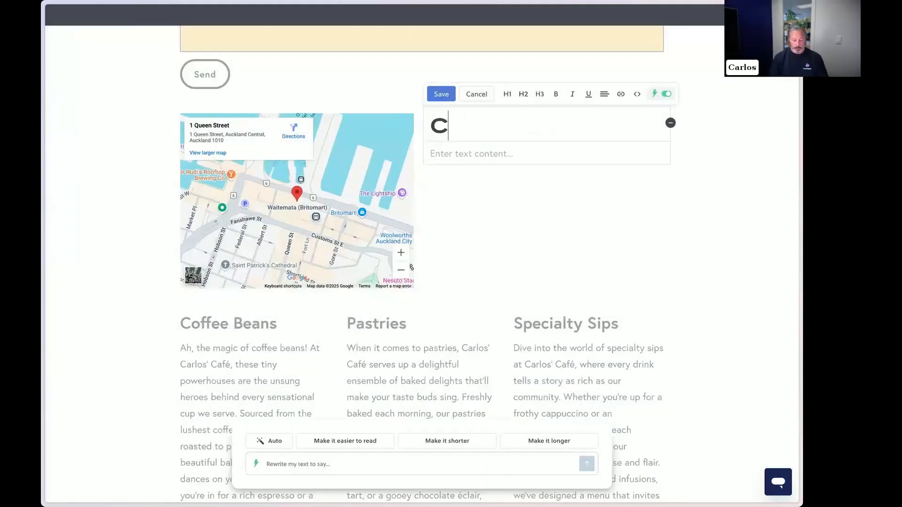
type("ontact ")
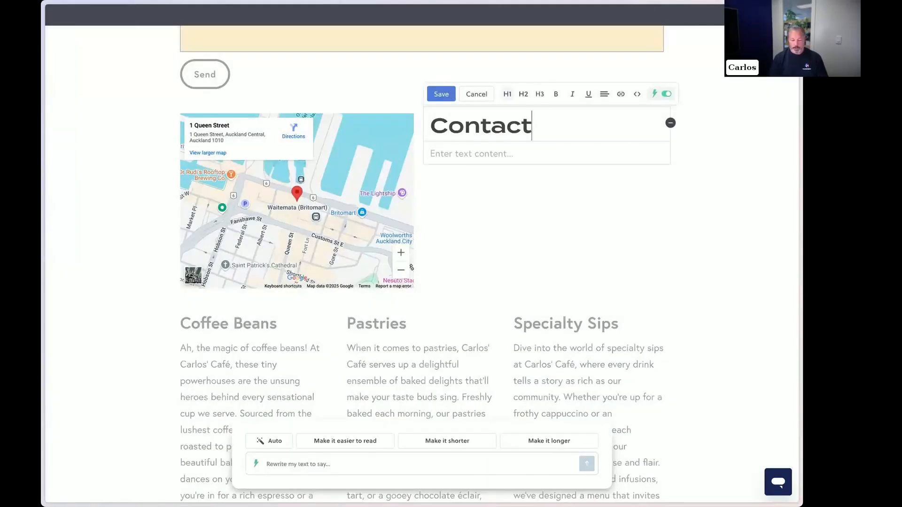
type(":")
Write an "Address:" line with the street address and a "Phone:" line under the Contact heading, and save the text block.
left_click(457, 152)
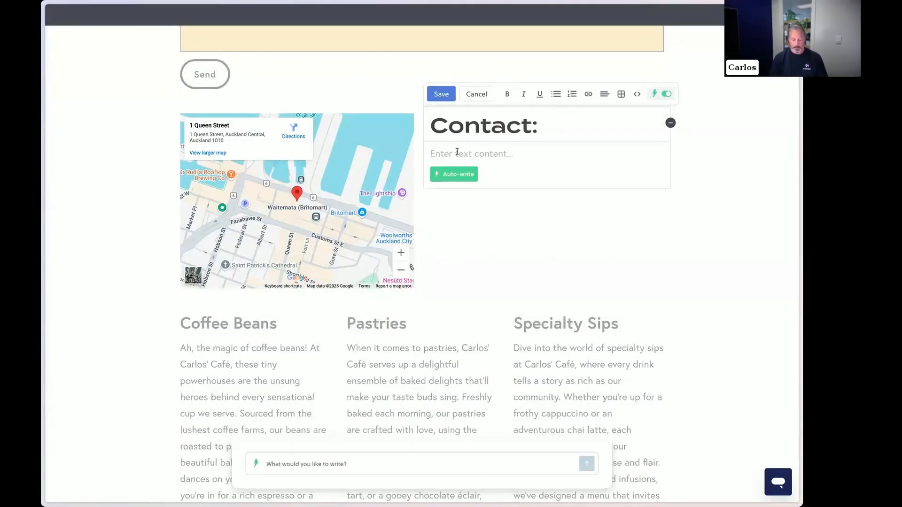
type("Address: ")
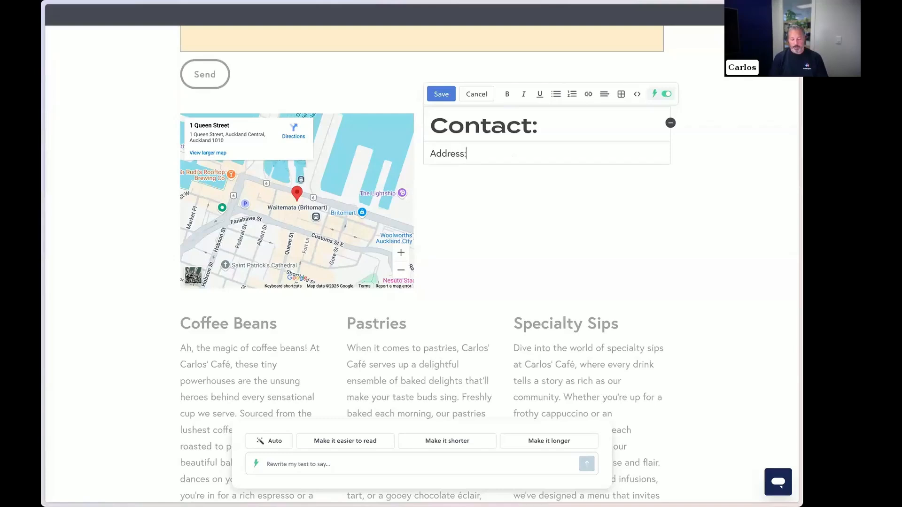
type("1 Queens St")
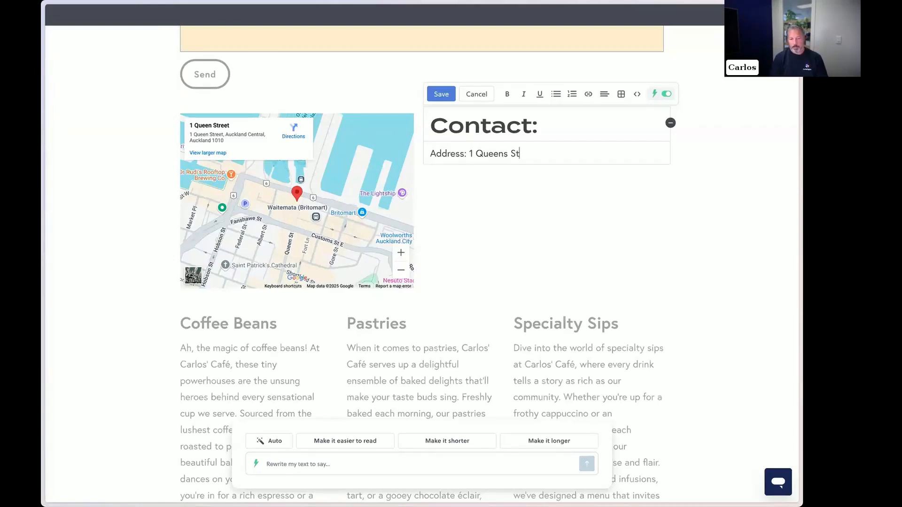
type("reet\\")
key("BackSpace")
key("Return")
type("Phone:")
left_click(441, 95)
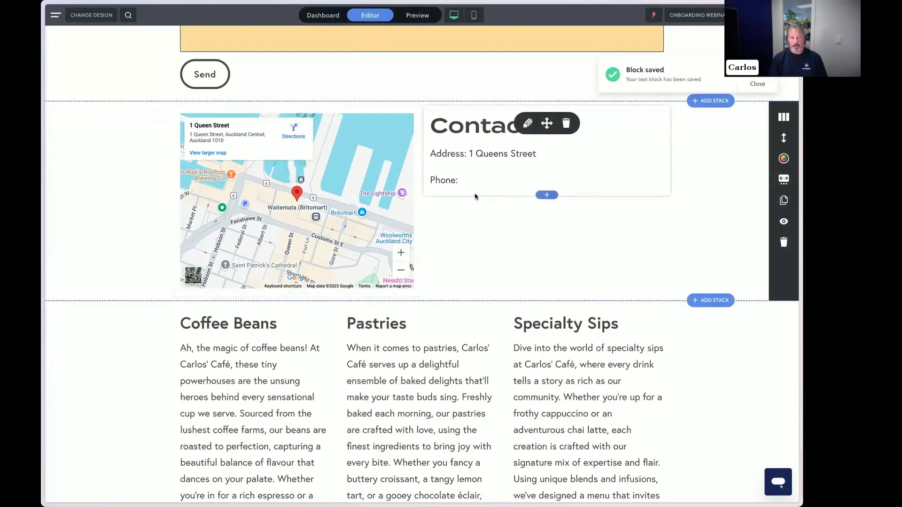
Add a file upload block with a PNG picture below the contact form and title the download "Image Download".
scroll(475, 196, "up", 1)
left_click(422, 151)
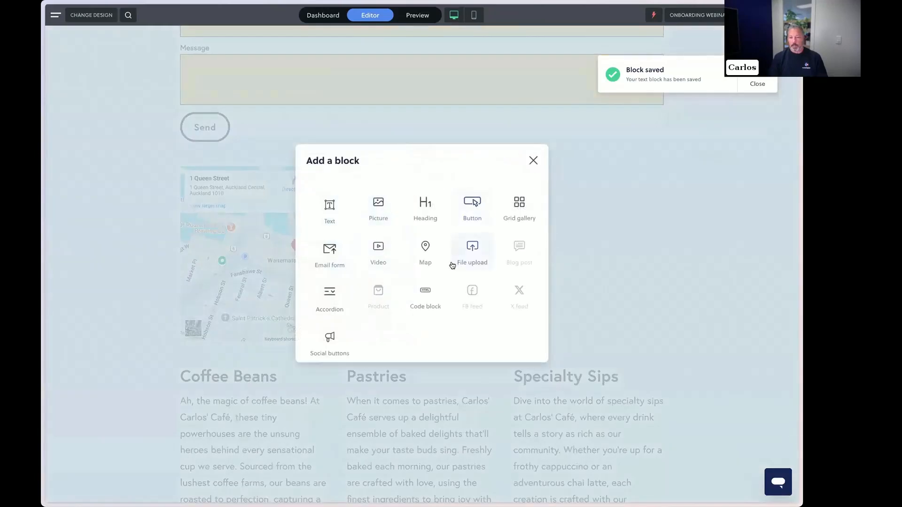
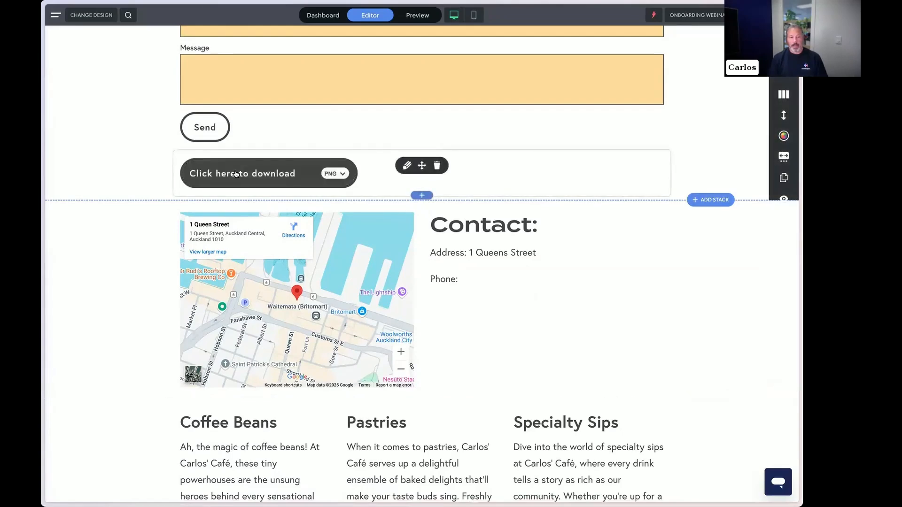
left_click(407, 165)
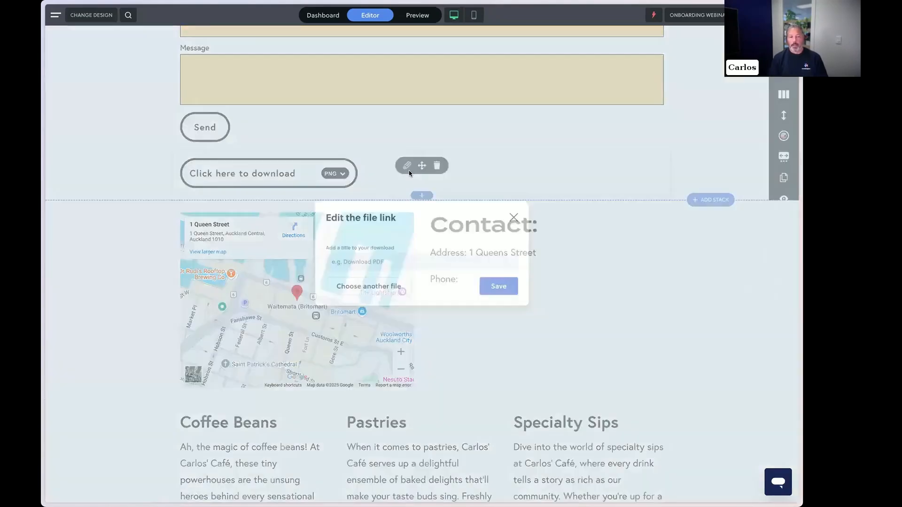
left_click(365, 259)
type("Image Downl")
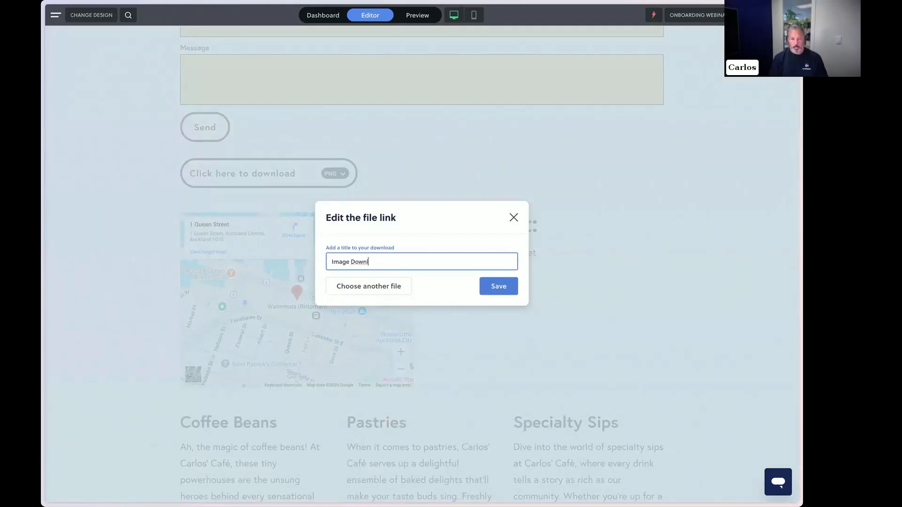
type("oad")
left_click(499, 286)
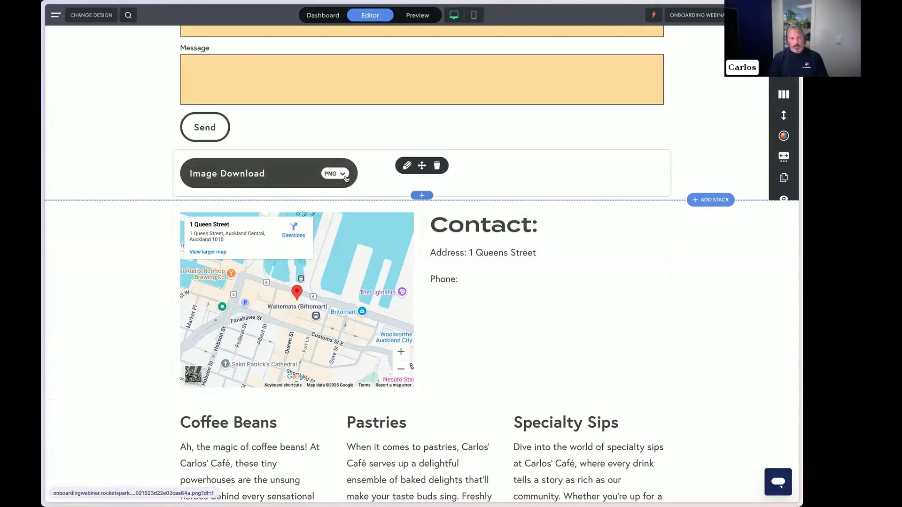
Open the Image Download file to check it, and close its tab to return to the editor.
left_click(343, 177)
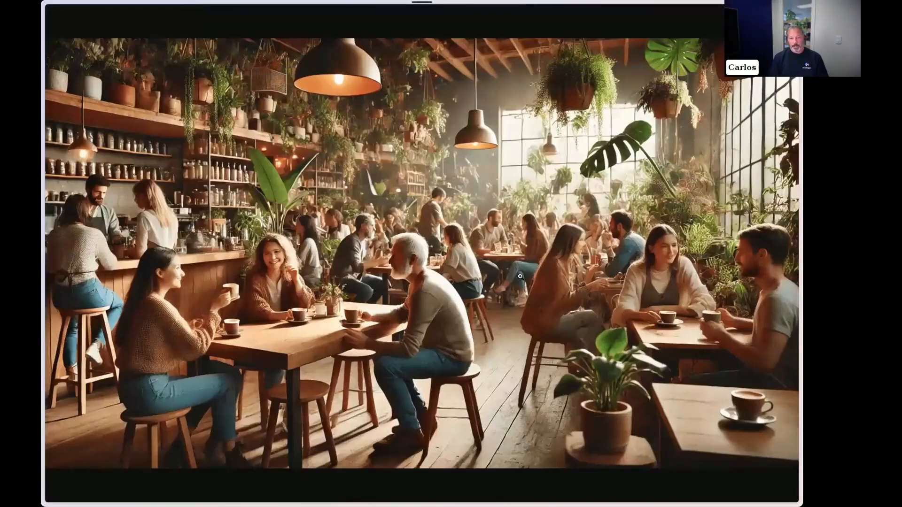
mouse_move(45, 113)
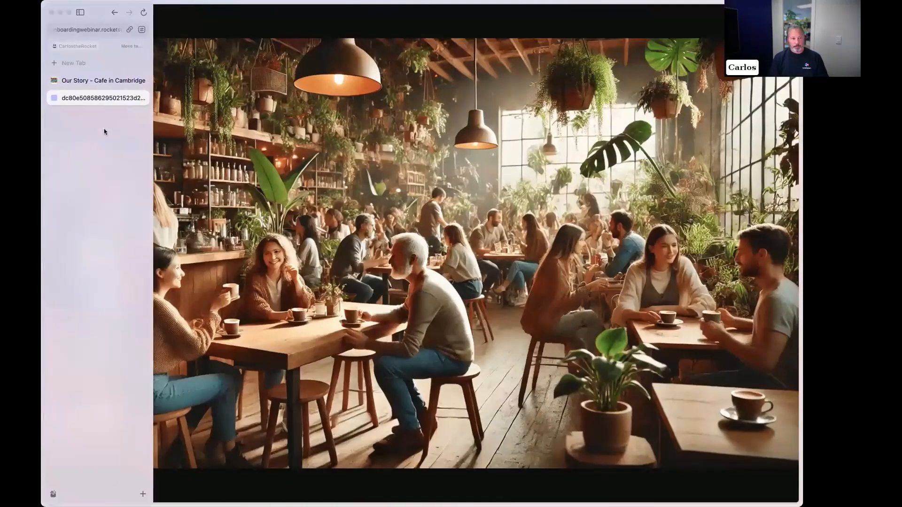
left_click(138, 98)
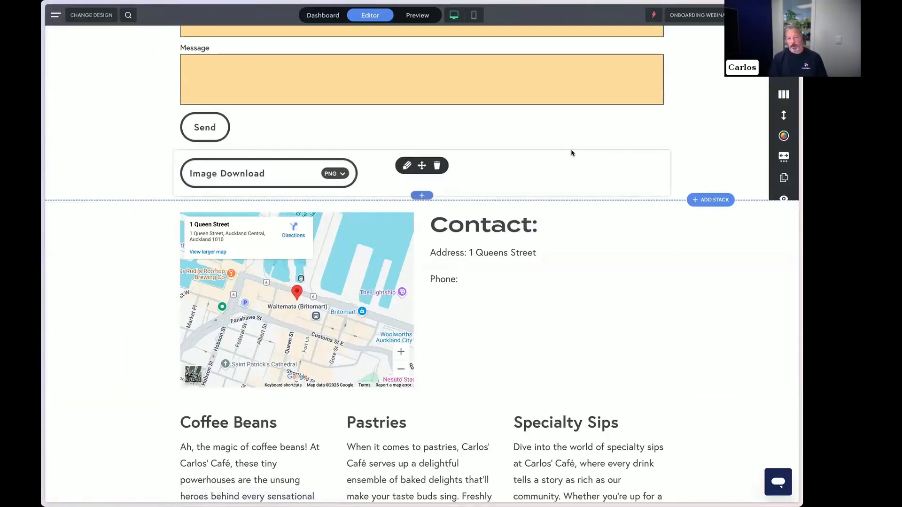
Switch the contact form stack's buttons to the Compact version of Style 8 and save the stack design.
left_click(783, 136)
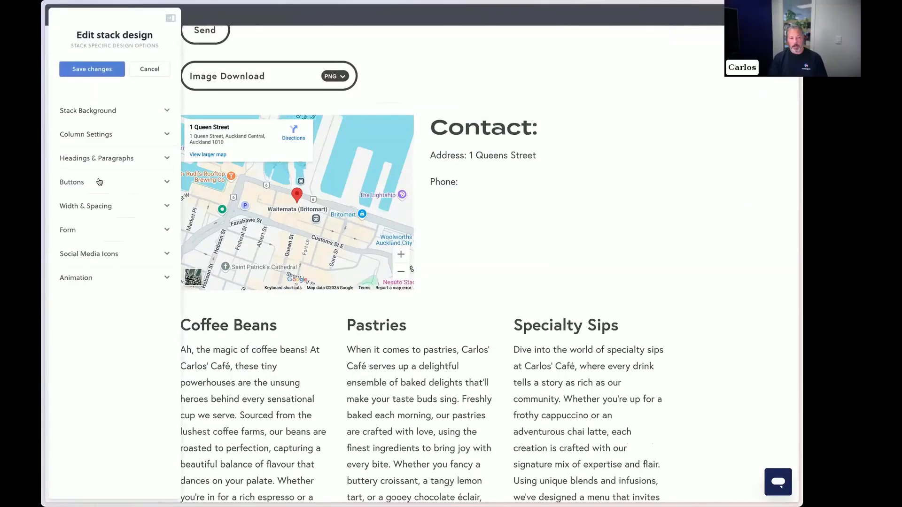
left_click(99, 182)
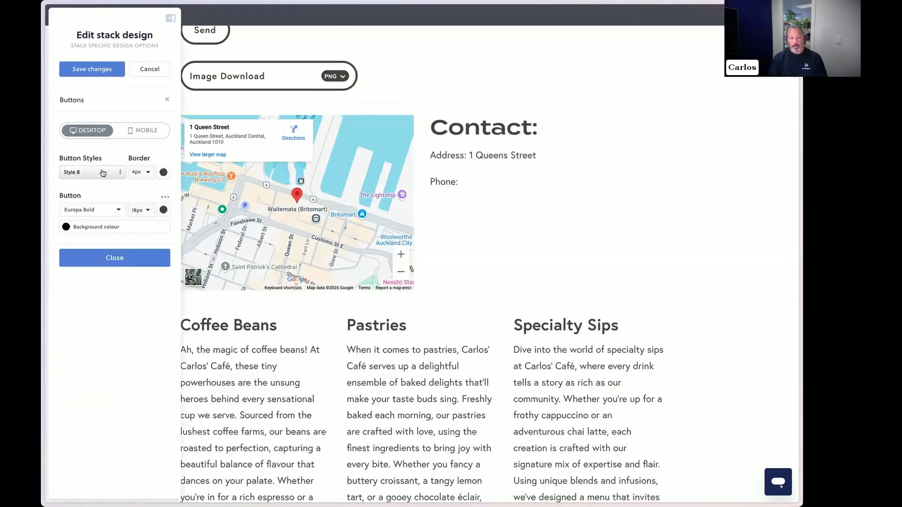
left_click(103, 173)
left_click(135, 205)
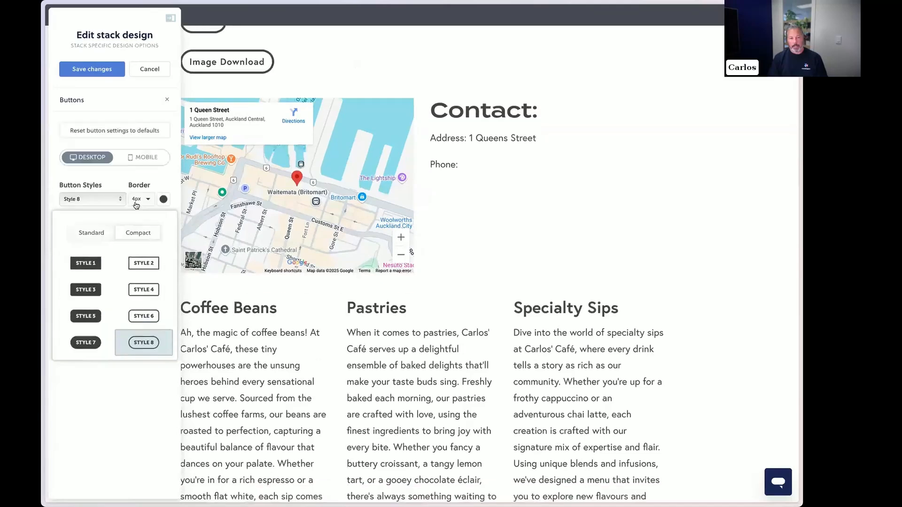
left_click(92, 69)
scroll(281, 235, "up", 1)
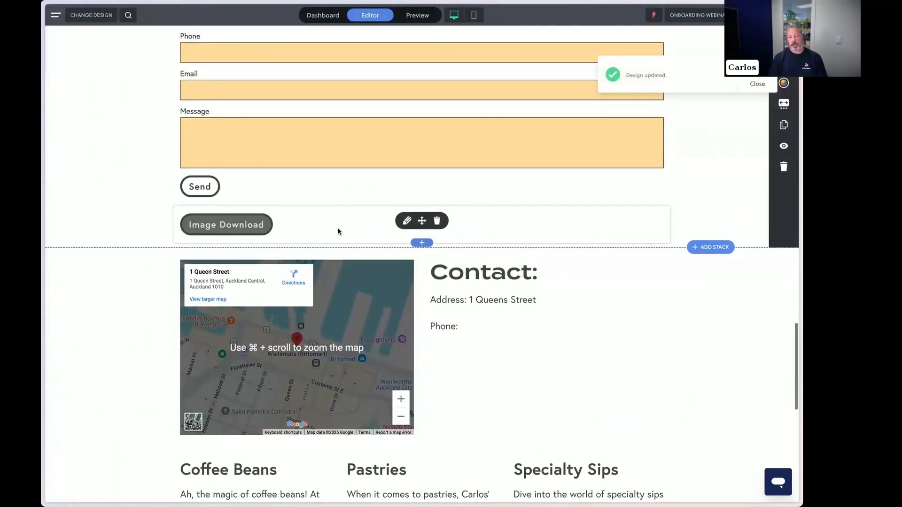
scroll(539, 209, "up", 2)
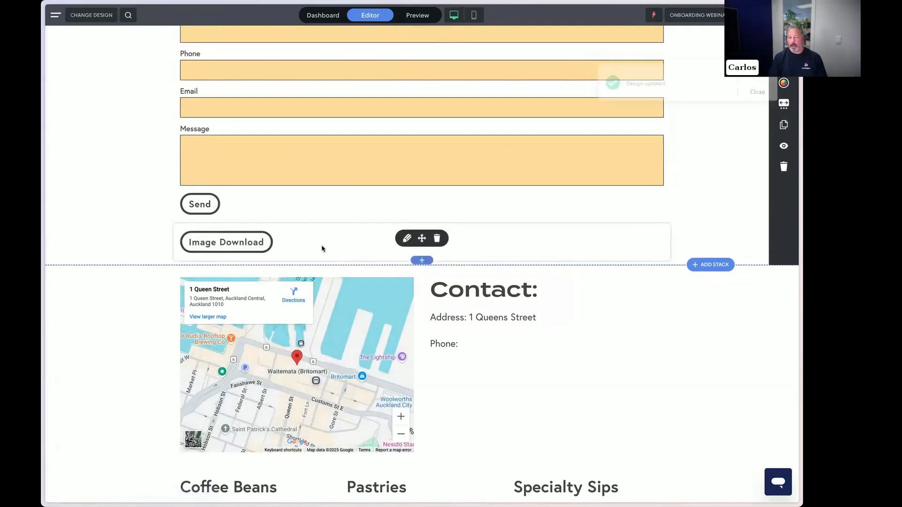
Add an accordion block below the Image Download button and title its first item "Lunch Menu".
left_click(422, 261)
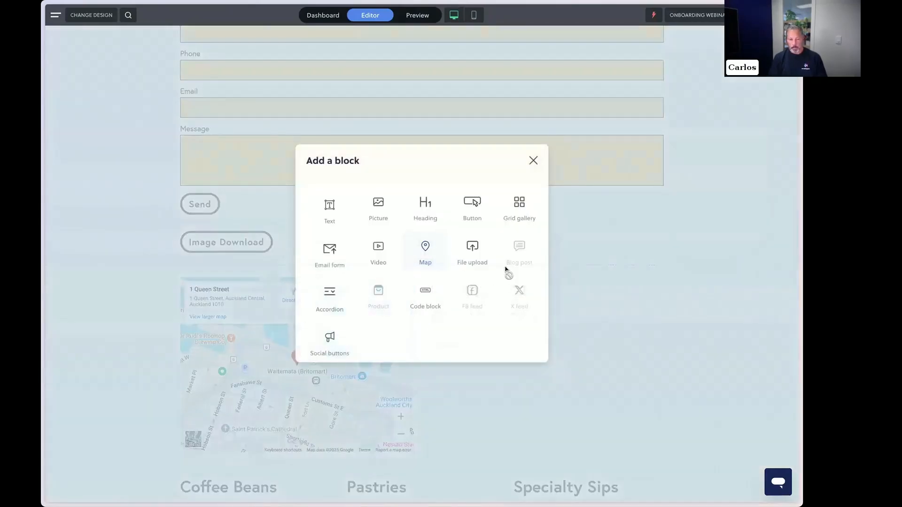
left_click(335, 297)
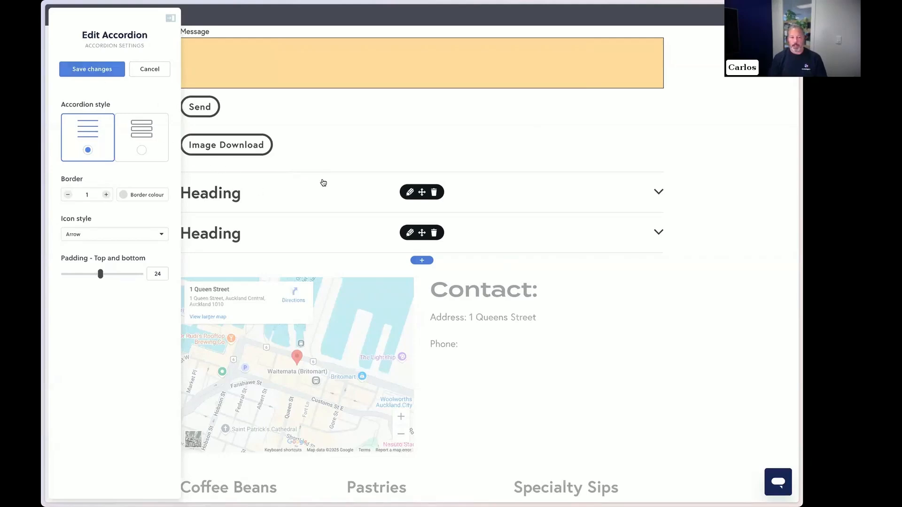
left_click(410, 193)
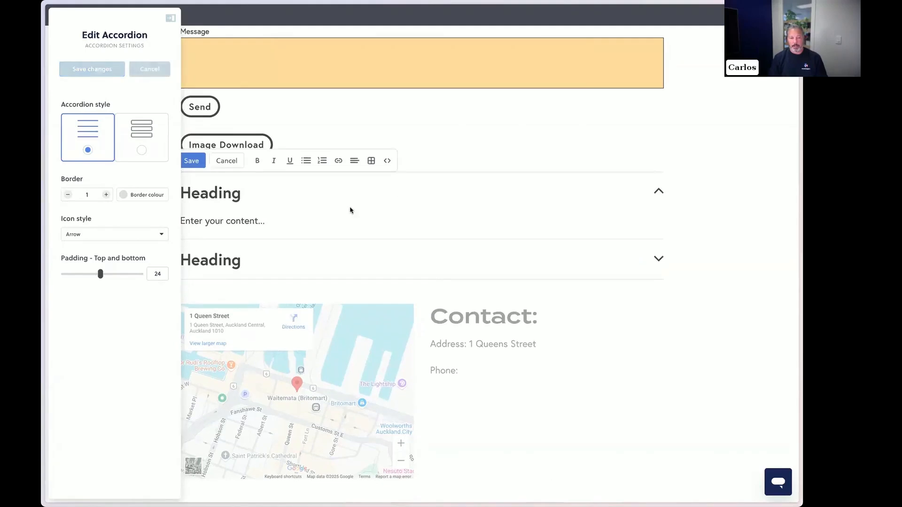
left_click(240, 195)
double_click(240, 194)
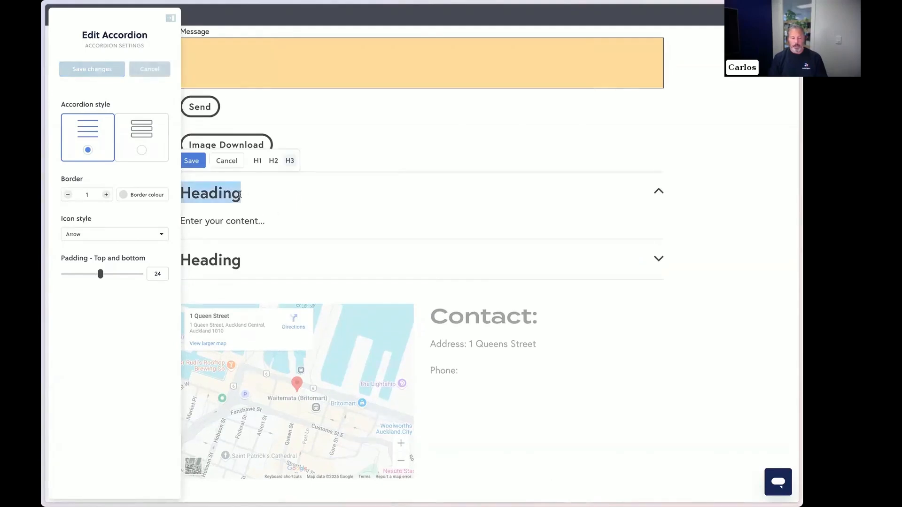
type("Menu")
key("BackSpace")
key("BackSpace")
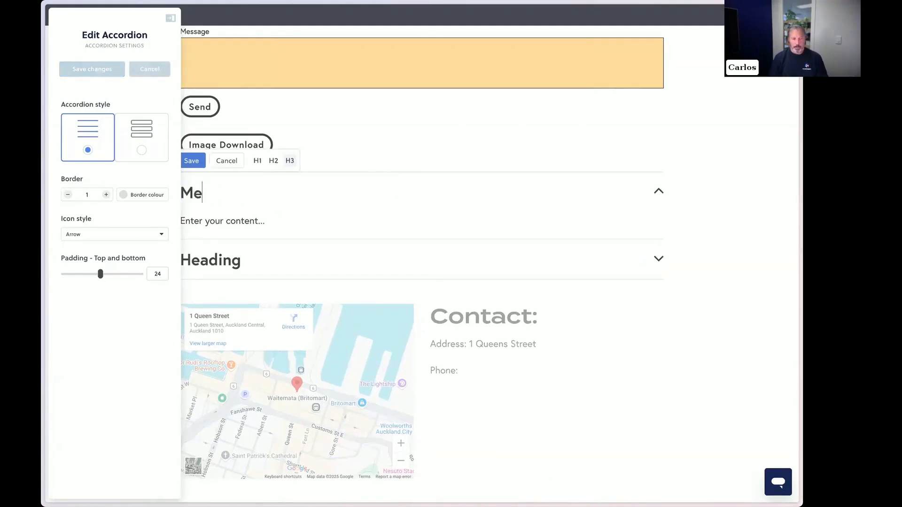
key("BackSpace")
key("BackSpace")
type("Lunch Menu")
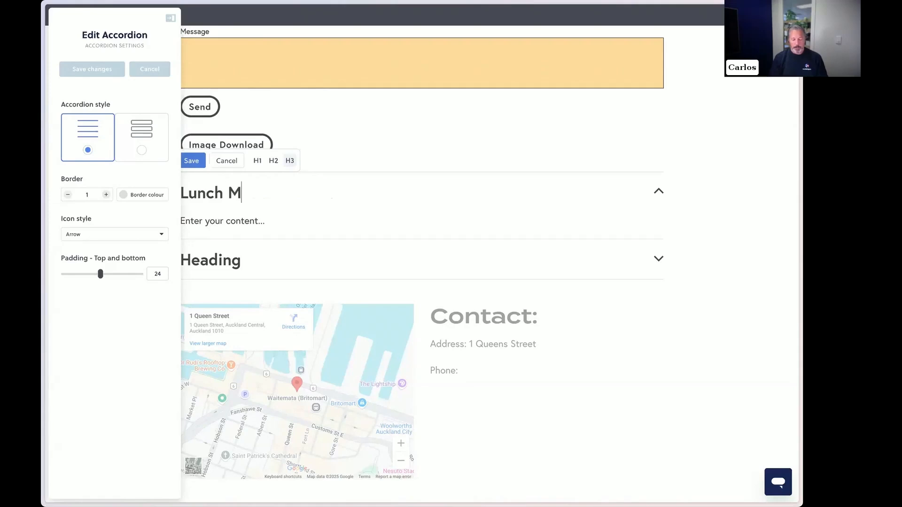
Replace the placeholder content of the Lunch Menu item with the lines "Eggs" and "Toad".
left_click(270, 218)
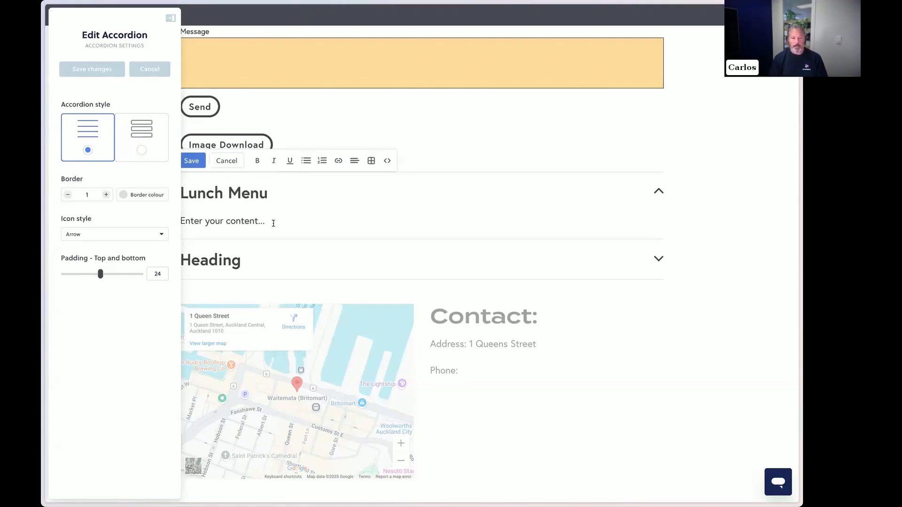
left_click_drag(271, 220, 166, 219)
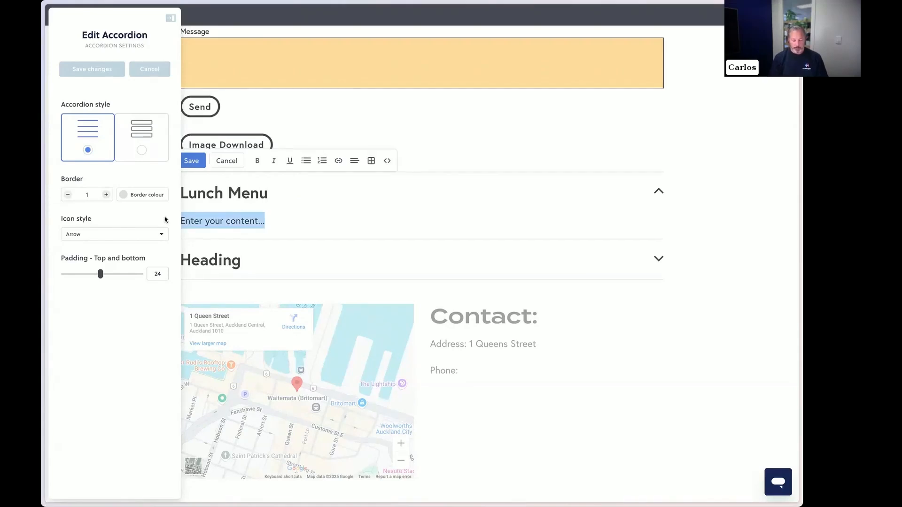
type("Eggs")
key("Return")
type("Toad")
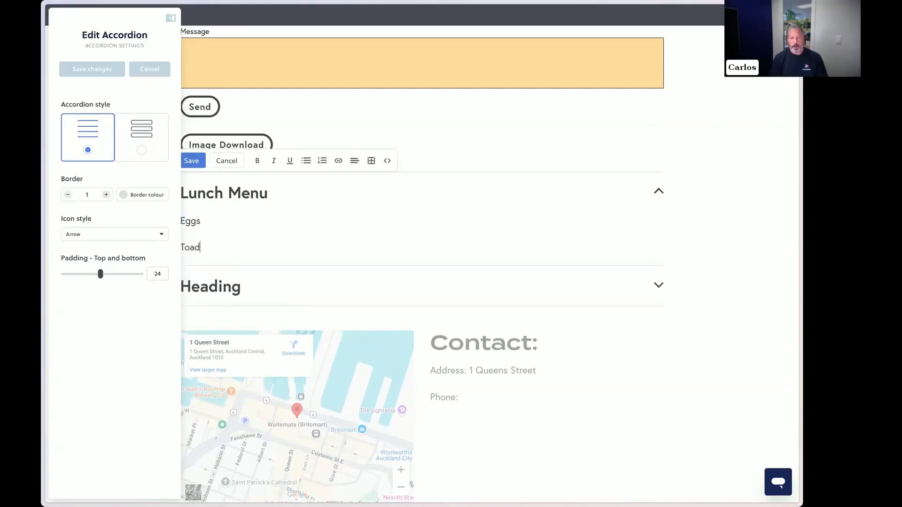
Insert a three-column table below the "Toad" line and enter "Eggs" and "$5.00" in the row under its header.
left_click(371, 161)
left_click(378, 187)
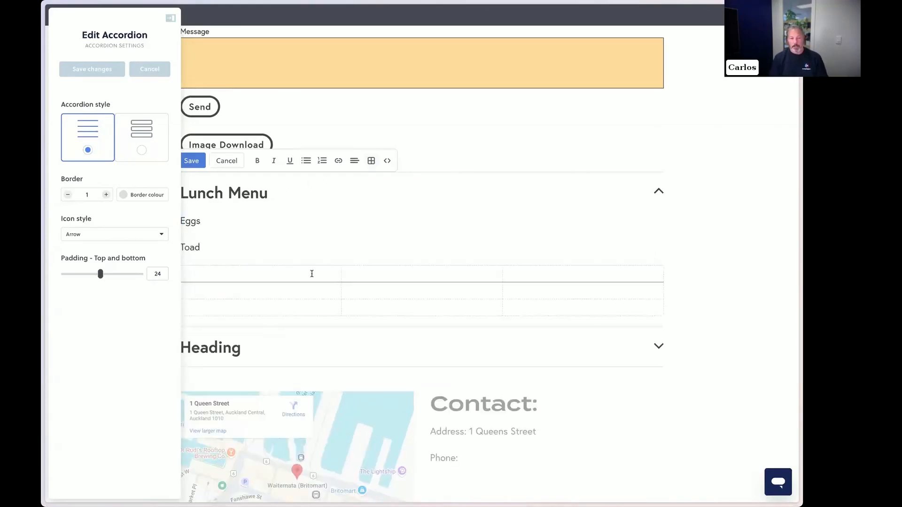
type("Eggs")
type("$50")
key("BackSpace")
type(".00")
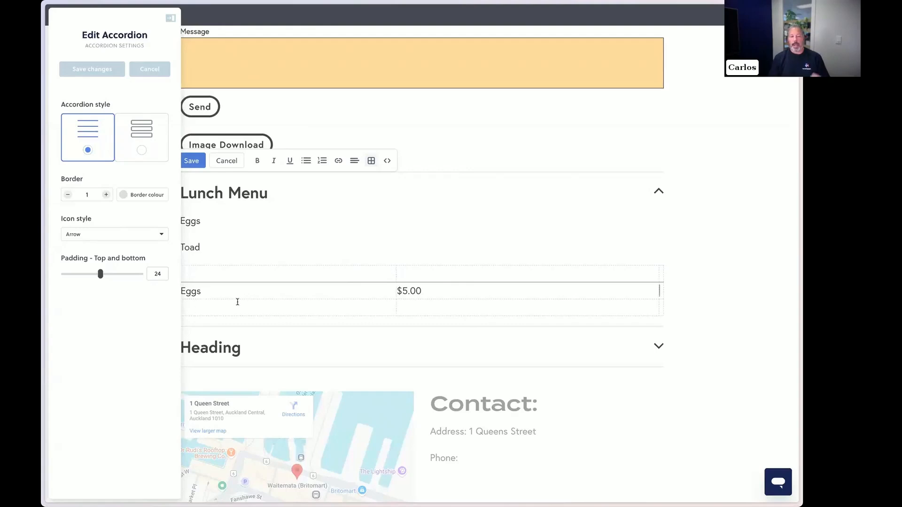
Save the Lunch Menu content and the accordion block, and expand and collapse the item to check it.
left_click(192, 160)
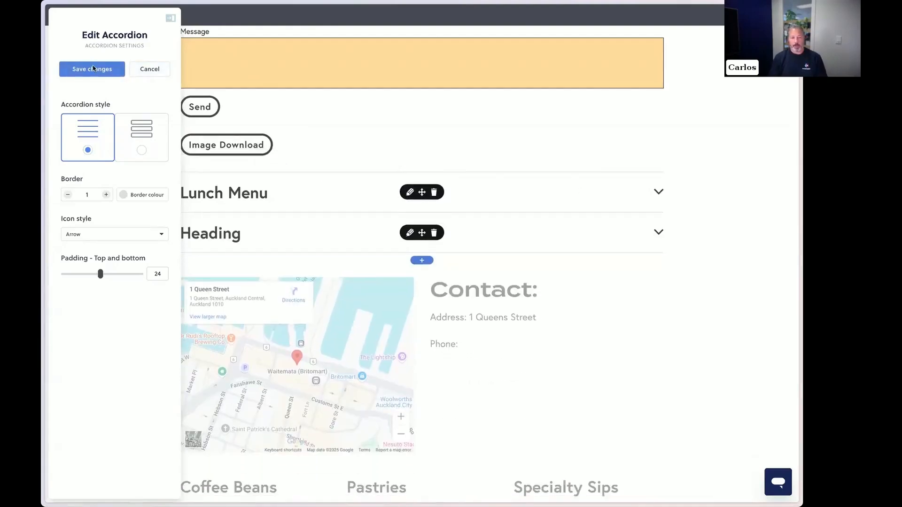
left_click(93, 68)
left_click(658, 290)
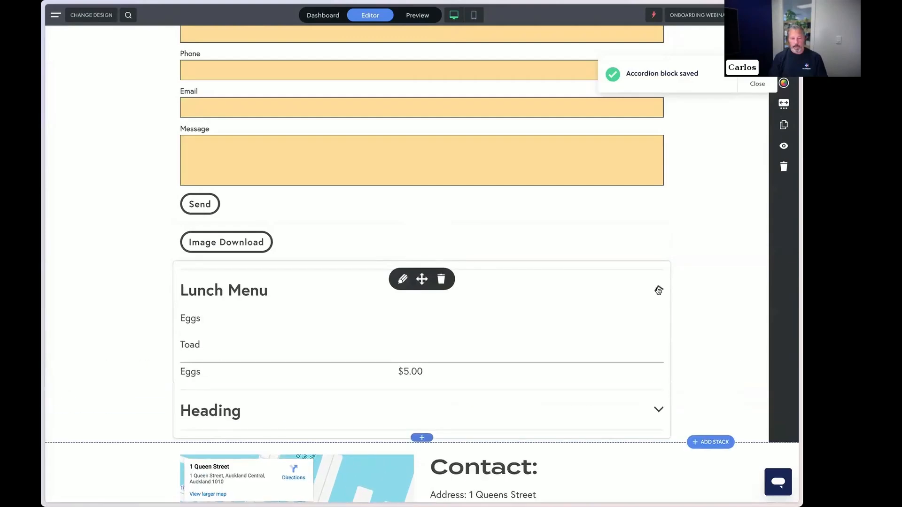
left_click(657, 289)
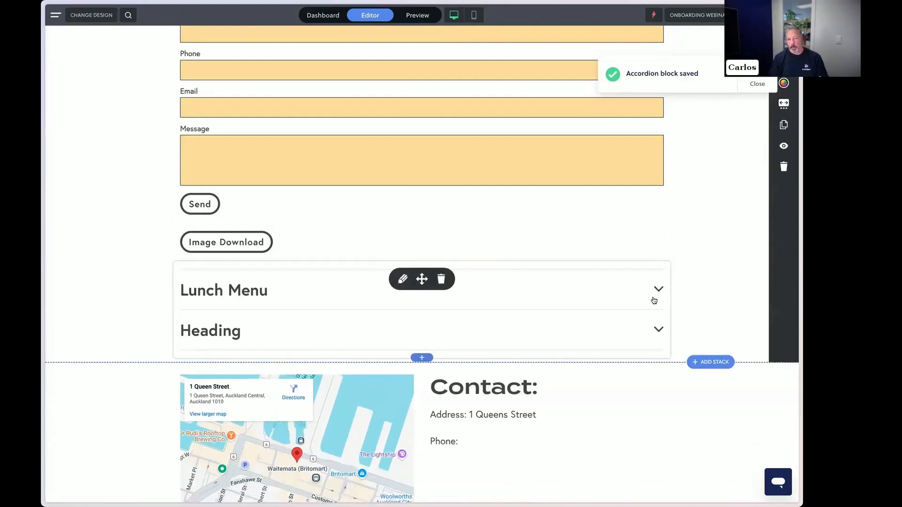
left_click(422, 358)
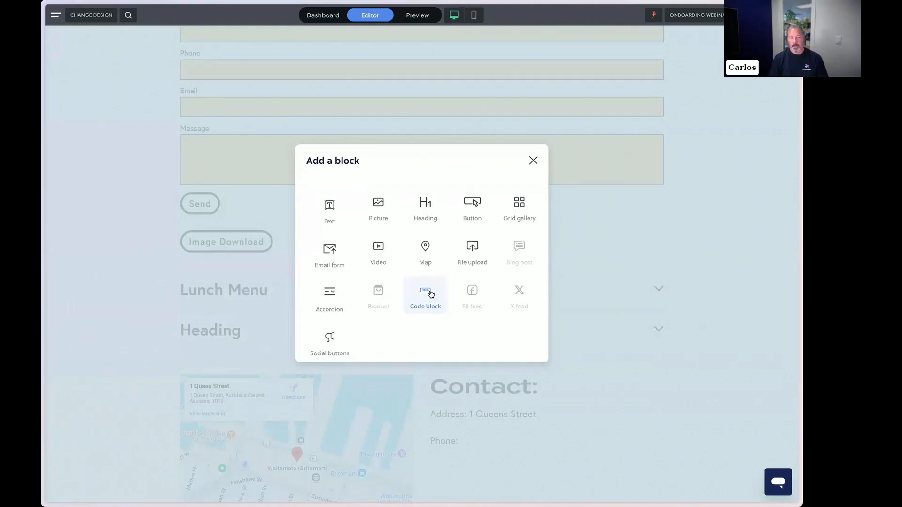
left_click(430, 294)
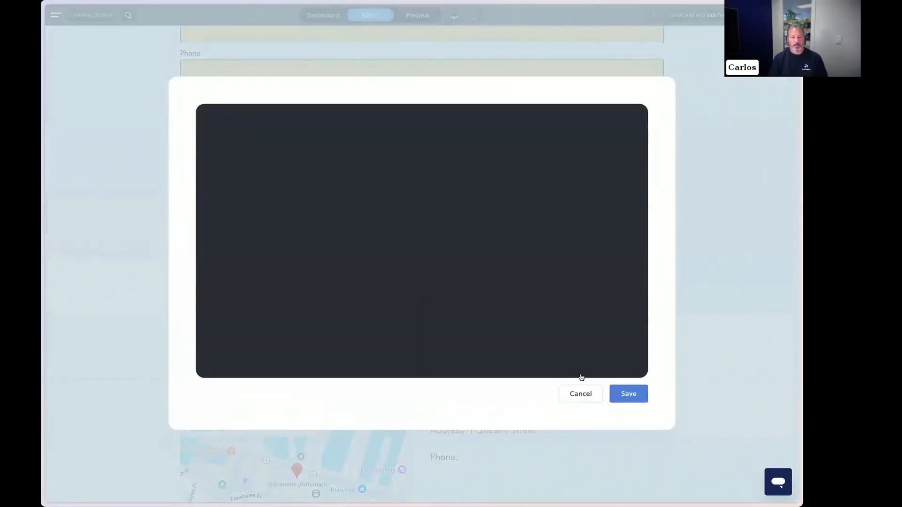
left_click(581, 394)
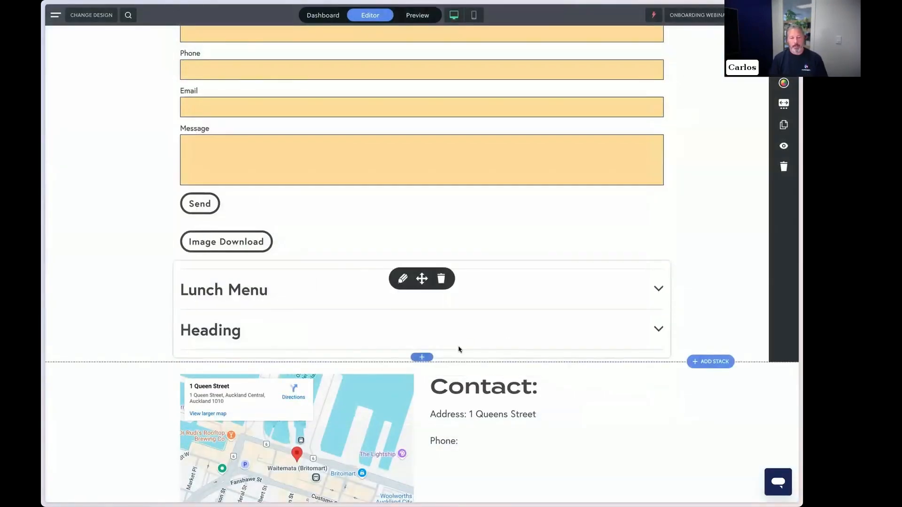
left_click(421, 357)
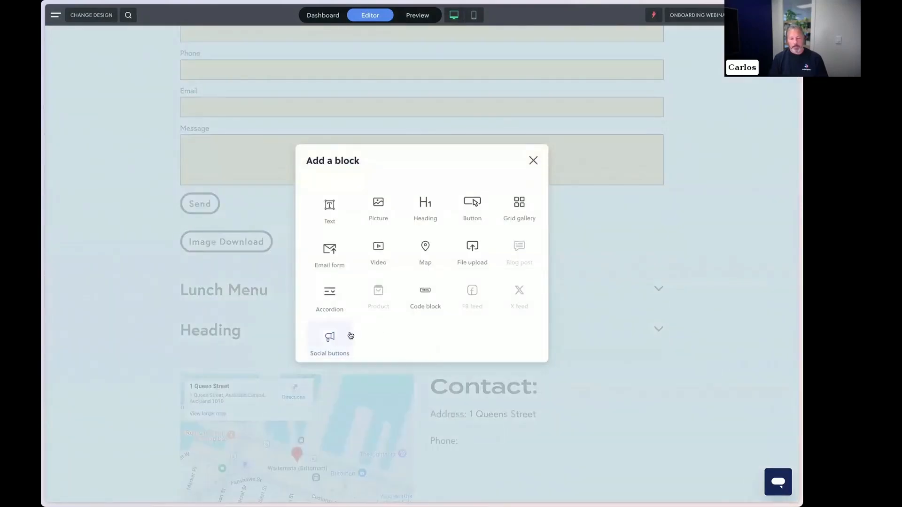
left_click(533, 161)
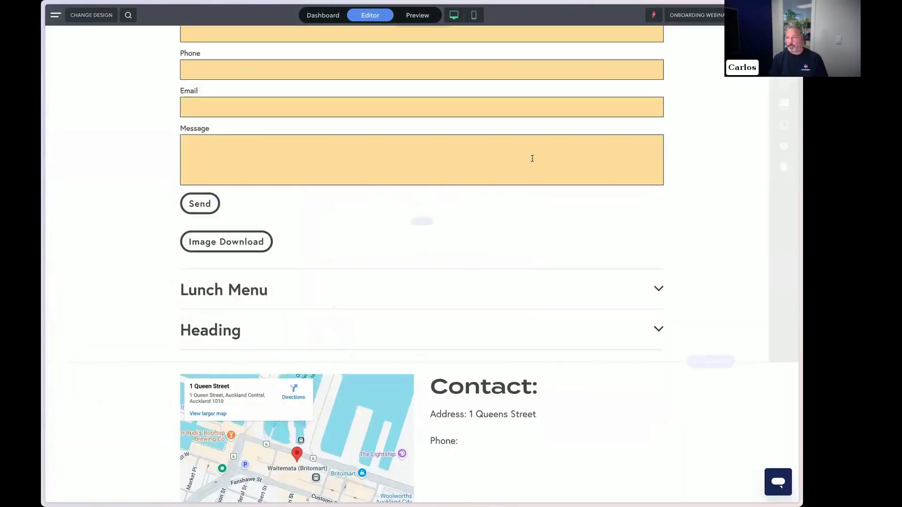